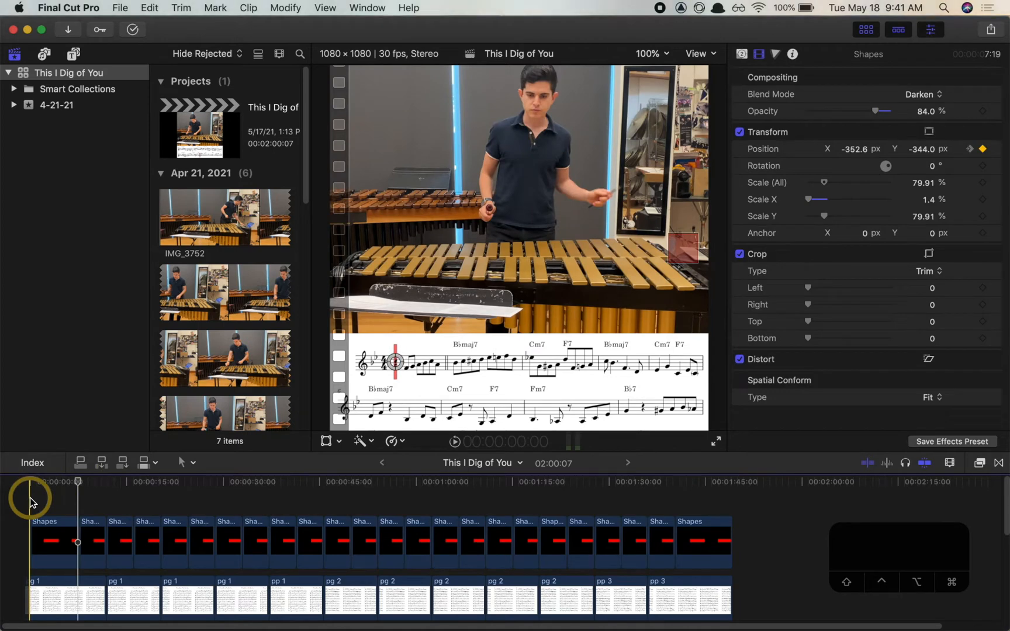
# Examine the timeline's layers, from the red shapes and sheet-music pages down to the compound clip and audio.
pyautogui.scroll(-5, 30, 501)
pyautogui.scroll(-1, 31, 501)
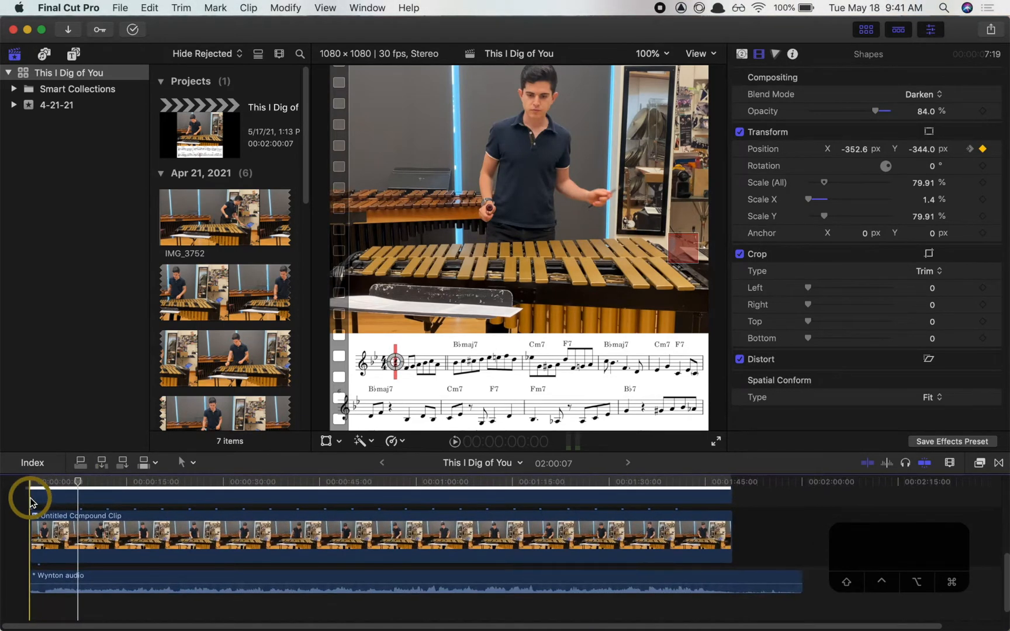
pyautogui.scroll(6, 30, 501)
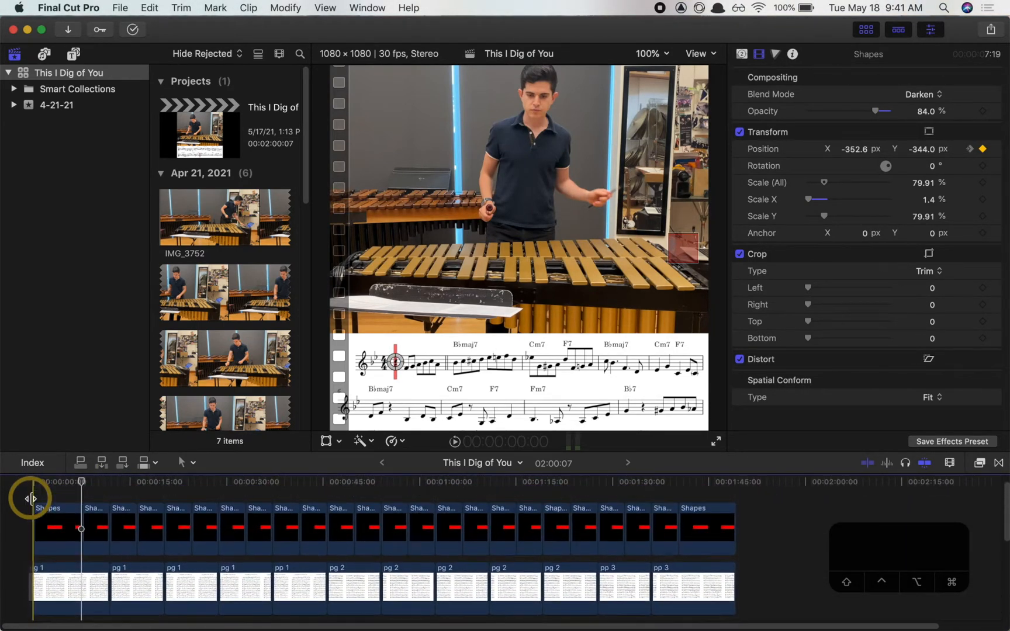
pyautogui.scroll(2, 30, 499)
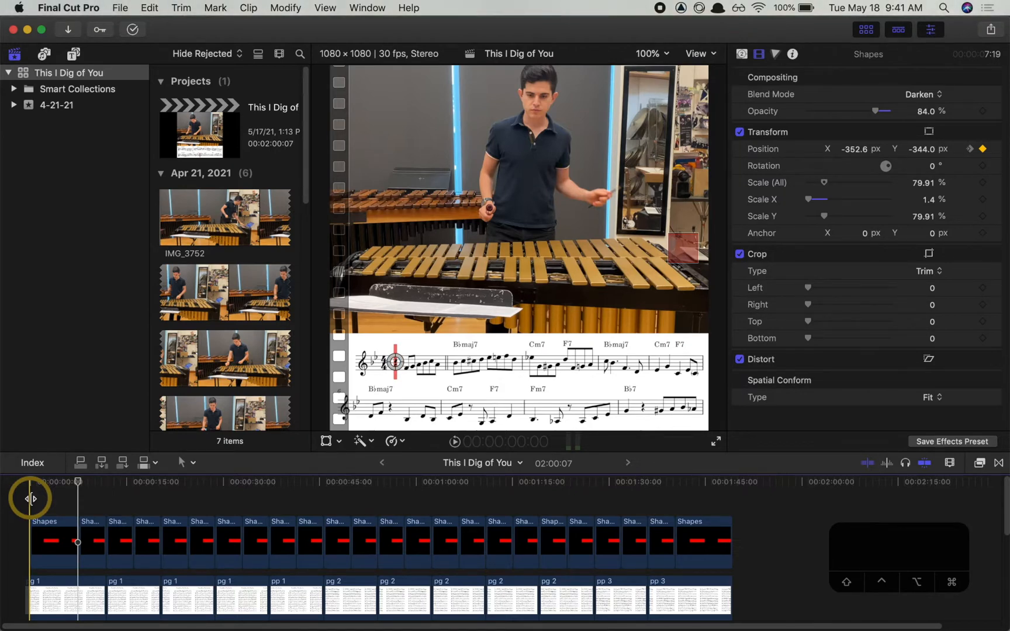
pyautogui.scroll(-2, 30, 500)
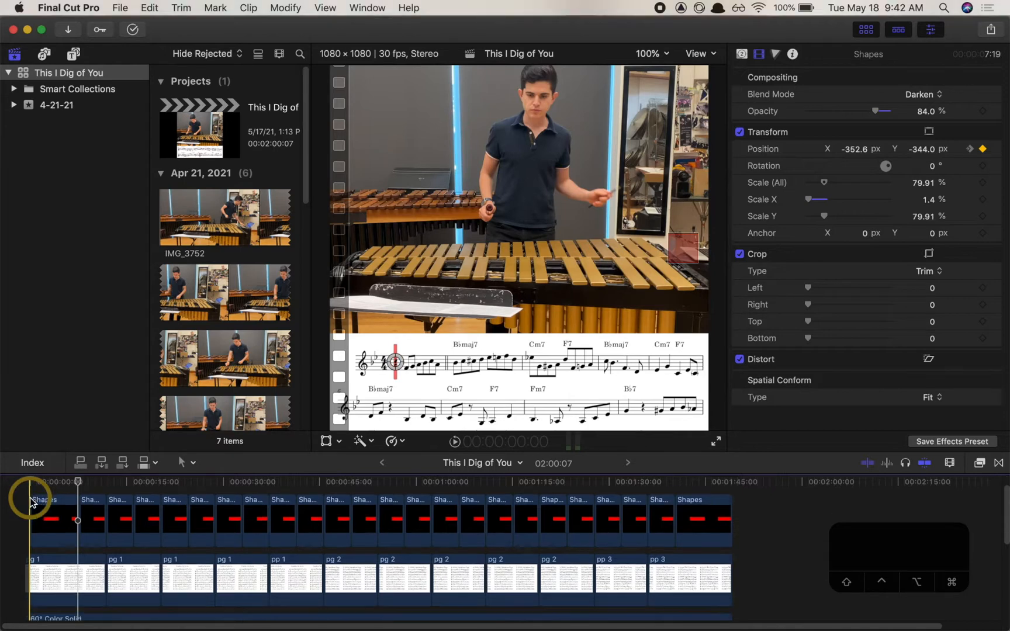
pyautogui.scroll(-5, 31, 500)
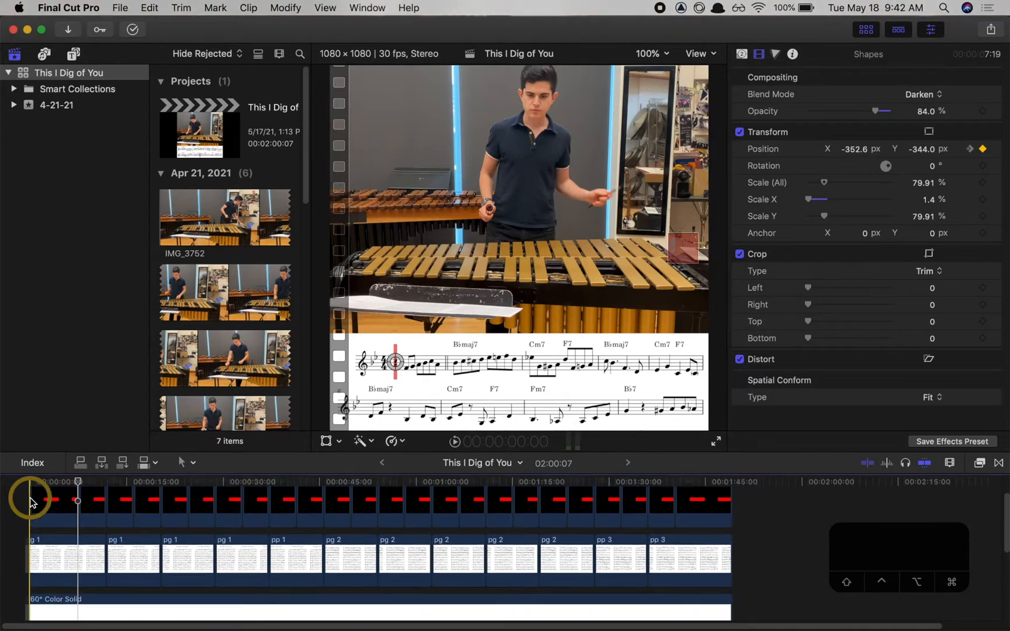
pyautogui.scroll(-5, 30, 501)
pyautogui.scroll(7, 31, 501)
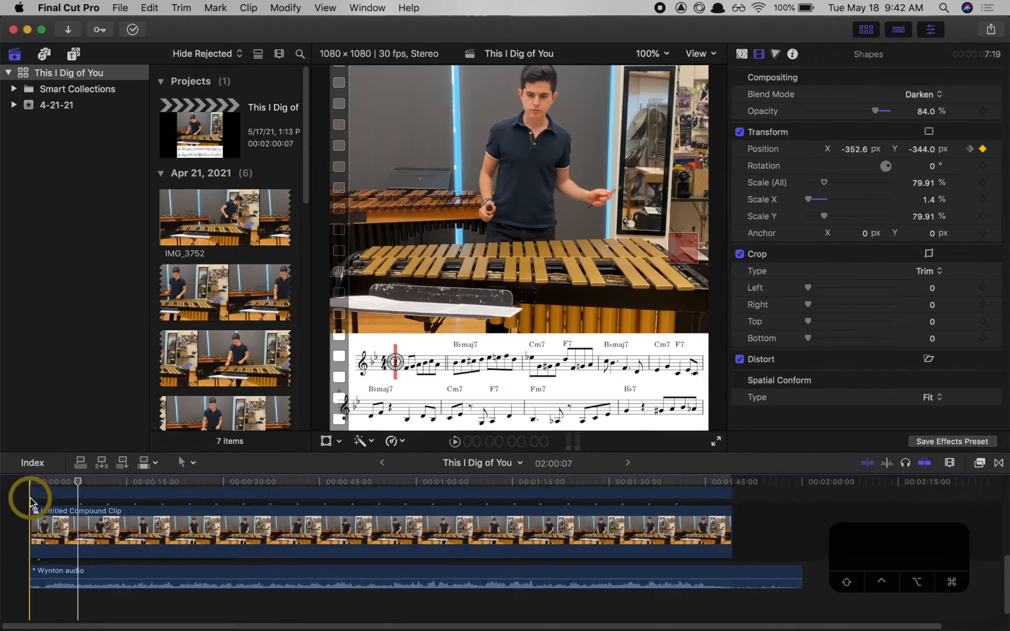
pyautogui.scroll(3, 31, 502)
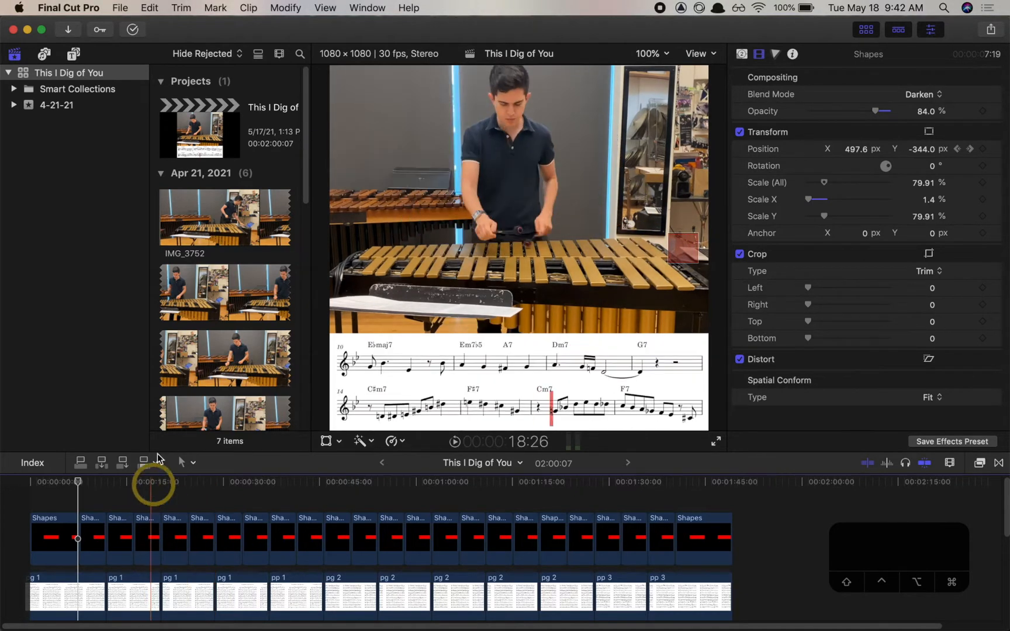
# Widen the browser and select the white 360° Color Solid clip to inspect its settings.
pyautogui.moveTo(311, 149); pyautogui.dragTo(349, 146)
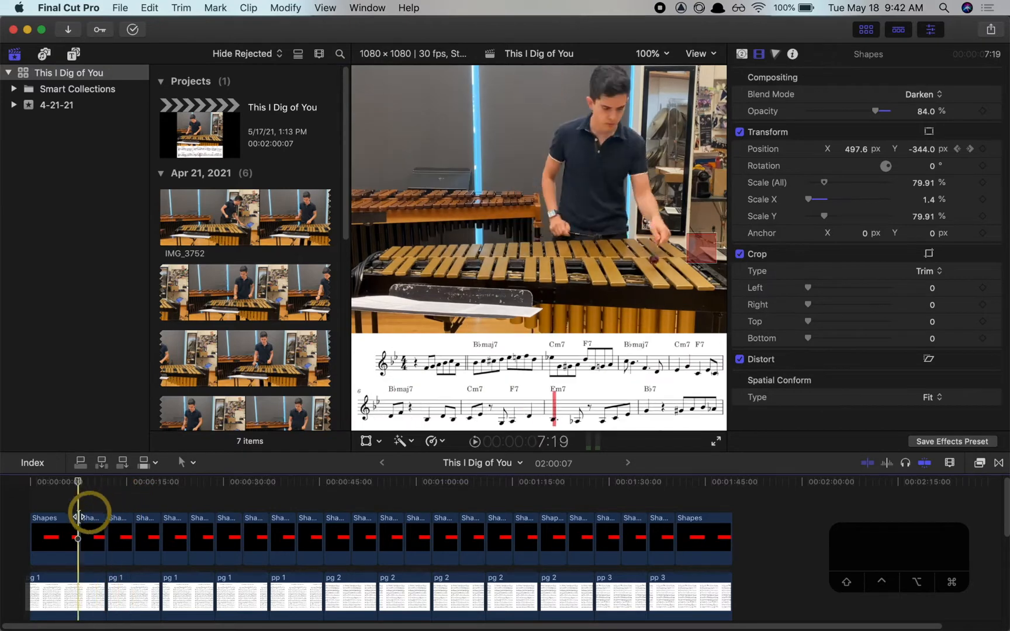
pyautogui.scroll(-5, 80, 517)
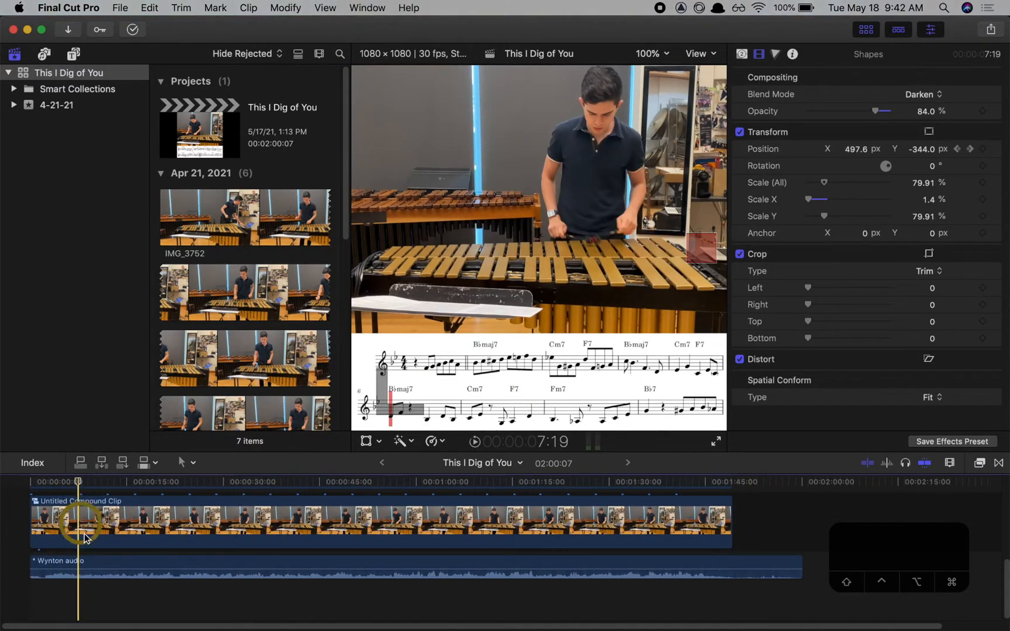
pyautogui.scroll(5, 101, 580)
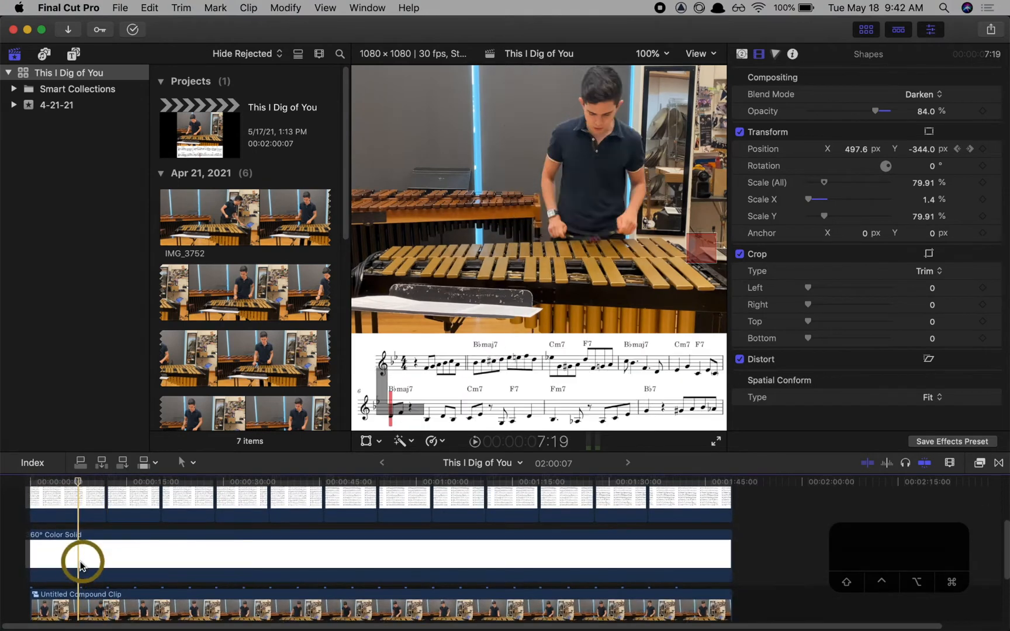
pyautogui.click(62, 552)
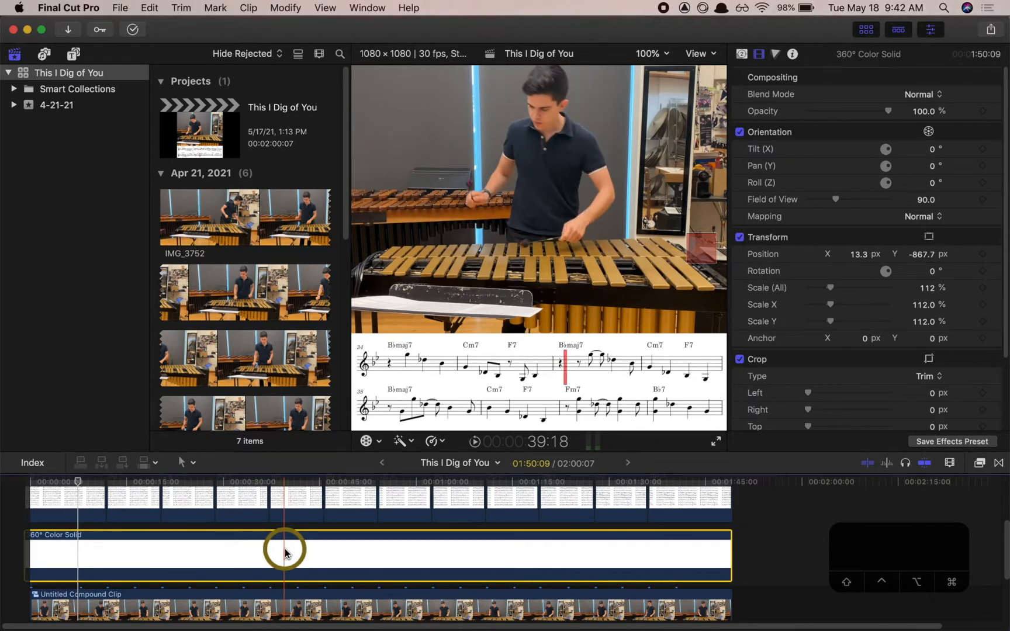
pyautogui.scroll(2, 283, 549)
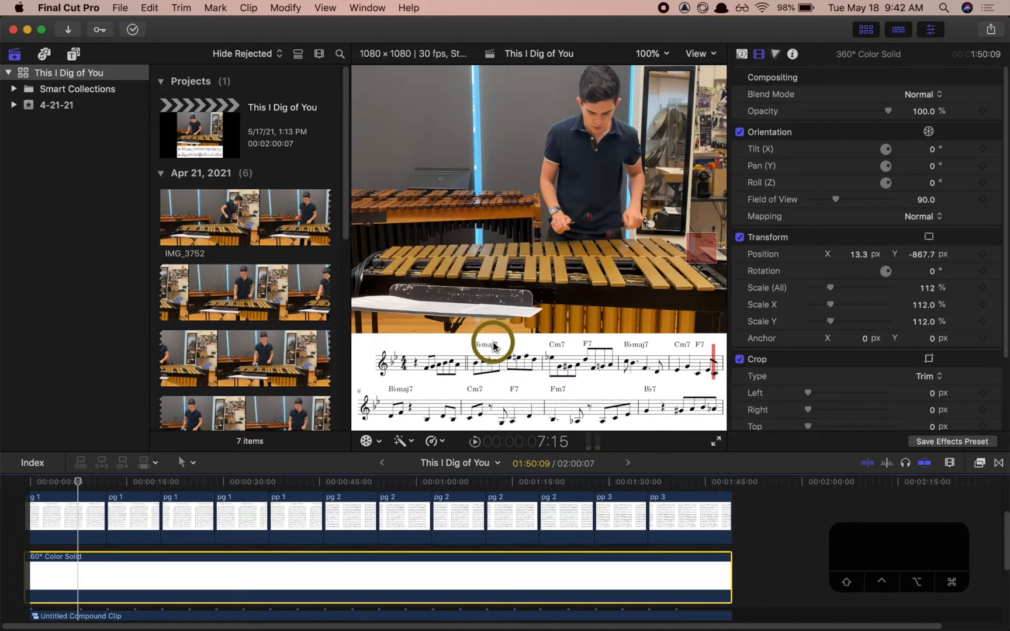
# Inspect the pg 1, pp 1 and pg 2 sheet-music clips in the timeline with the Transform controls turned on.
pyautogui.click(55, 508)
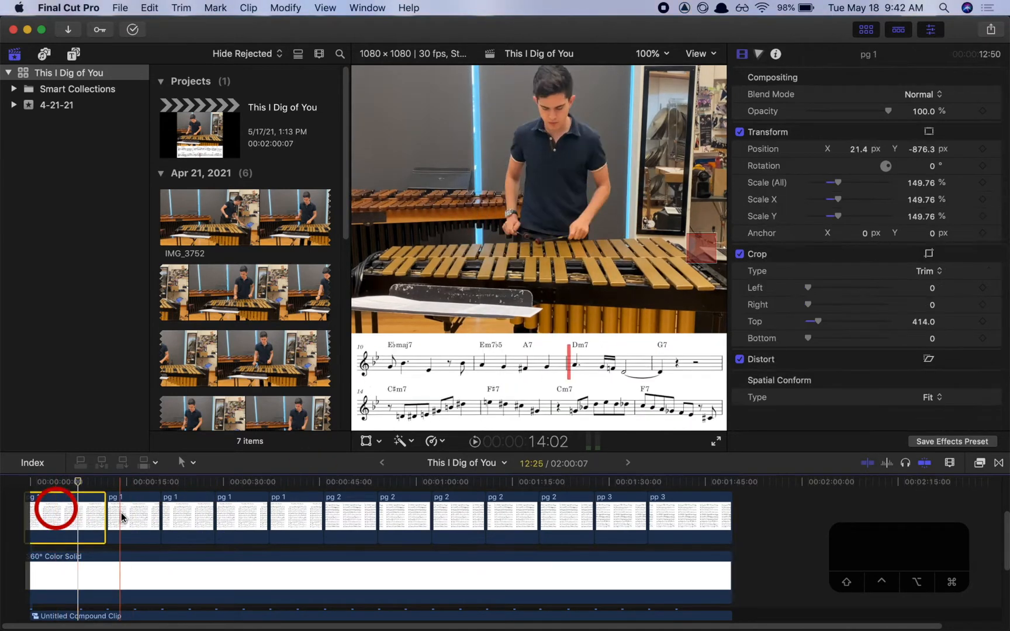
pyautogui.click(122, 516)
pyautogui.click(365, 443)
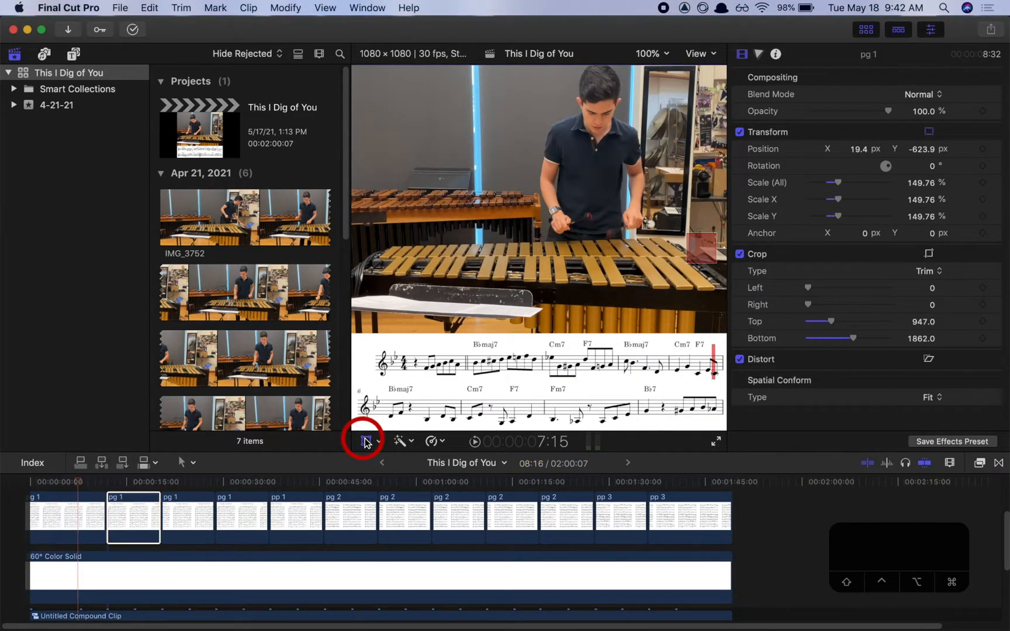
pyautogui.click(119, 506)
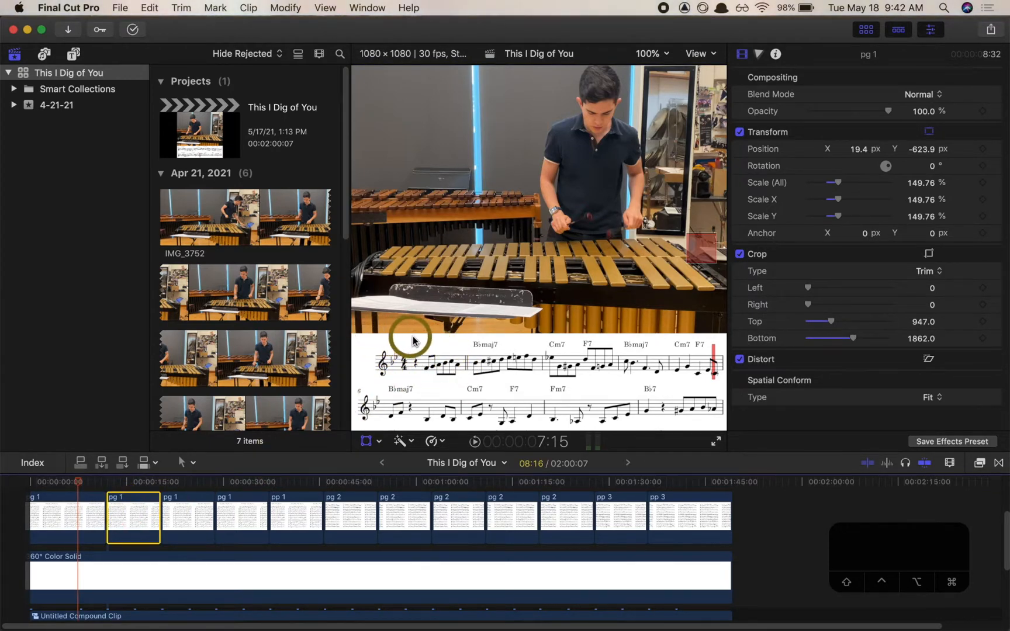
pyautogui.click(255, 500)
pyautogui.click(292, 520)
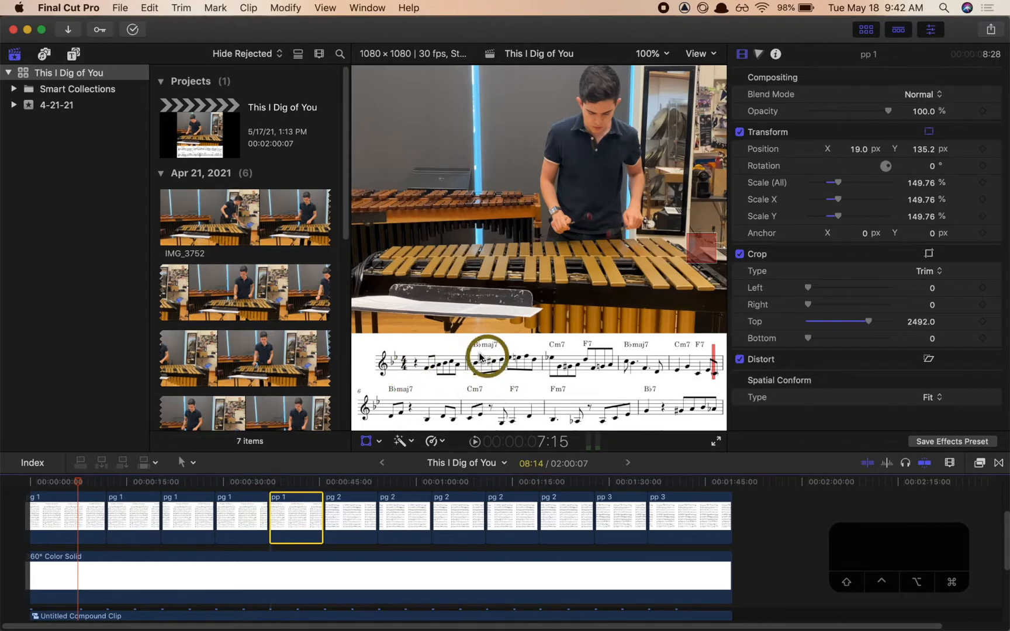
pyautogui.click(358, 582)
pyautogui.click(373, 523)
# Select the first Shapes clip and browse the 360° and Elements generators for the source of the timeline's graphics.
pyautogui.scroll(3, 373, 523)
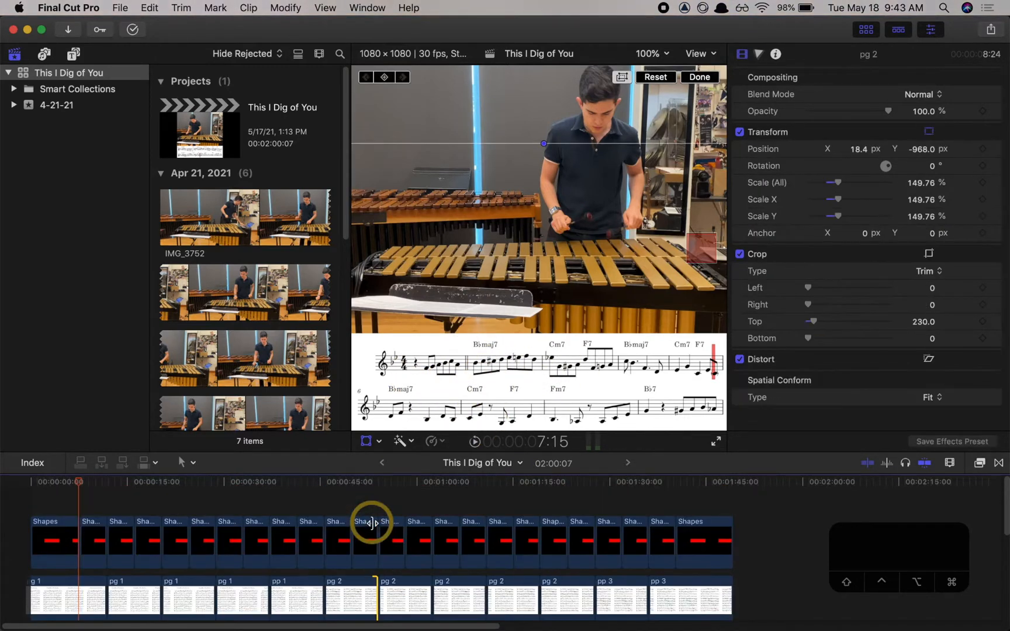
pyautogui.click(51, 539)
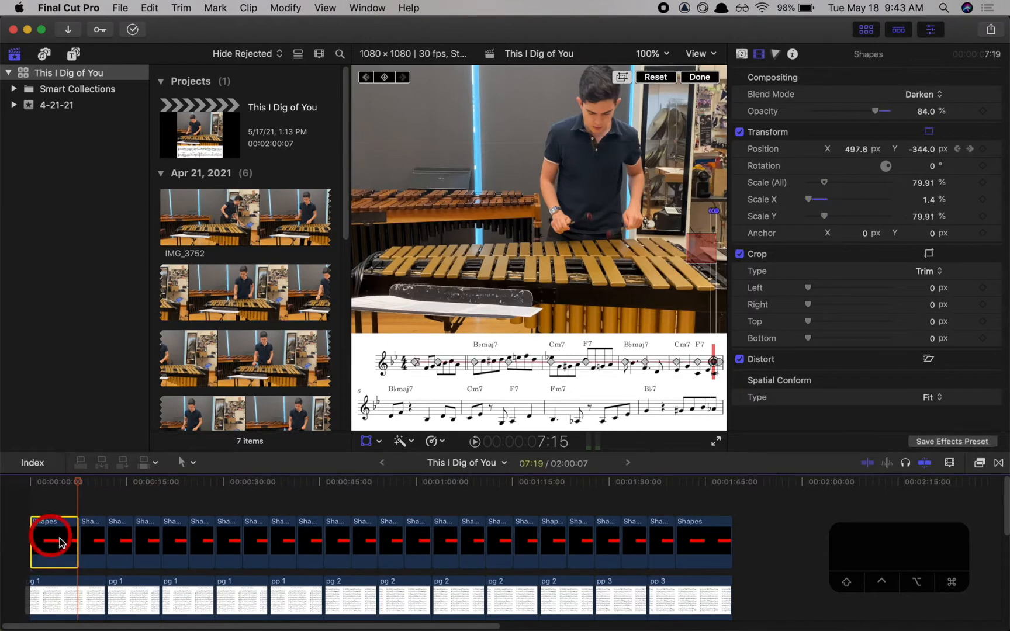
pyautogui.click(73, 54)
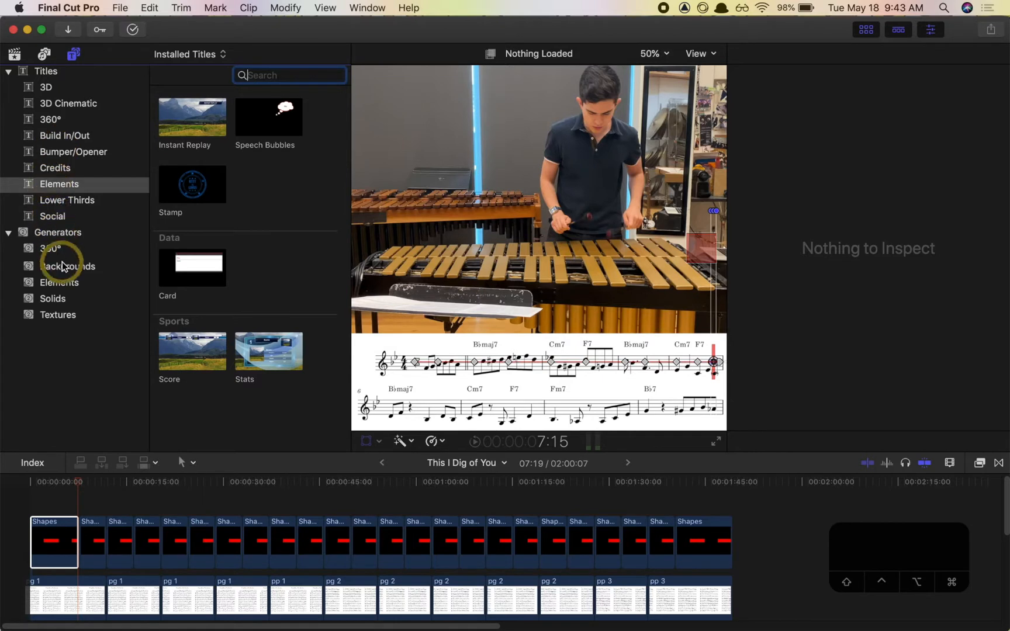
pyautogui.click(52, 247)
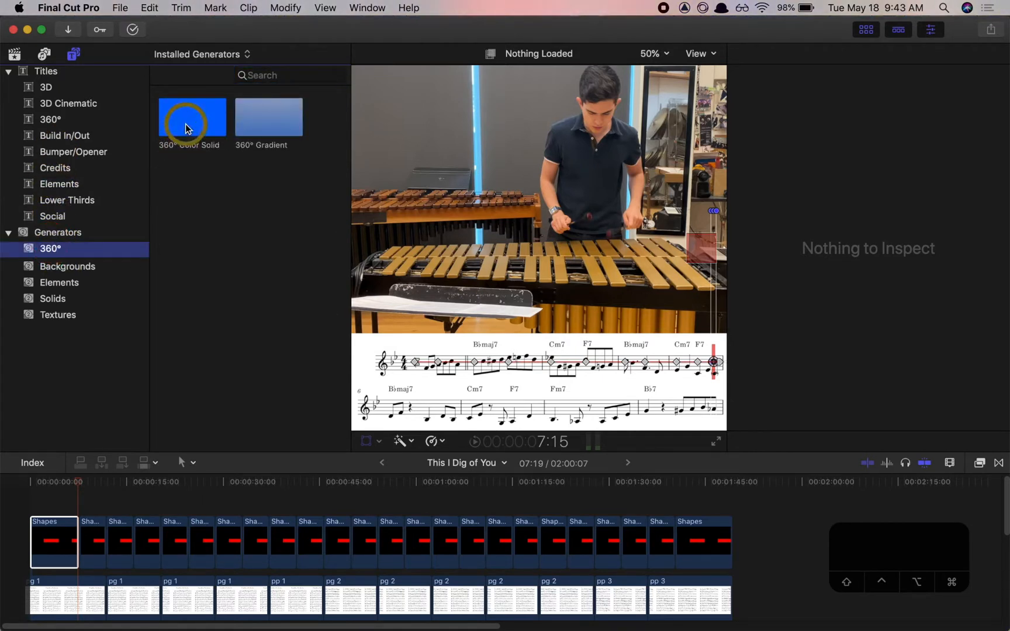
pyautogui.click(62, 284)
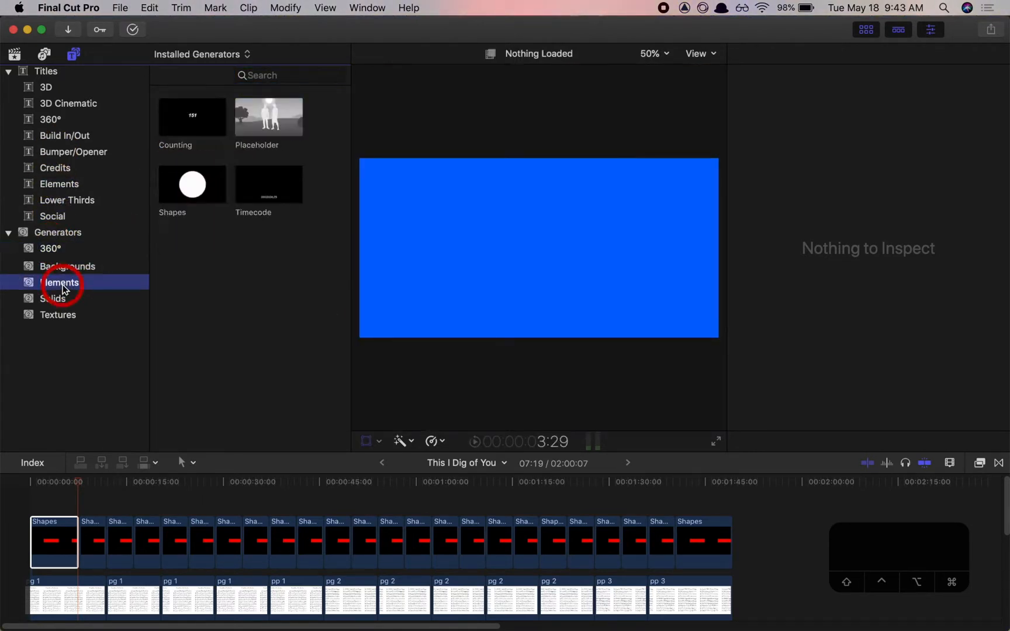
pyautogui.click(74, 56)
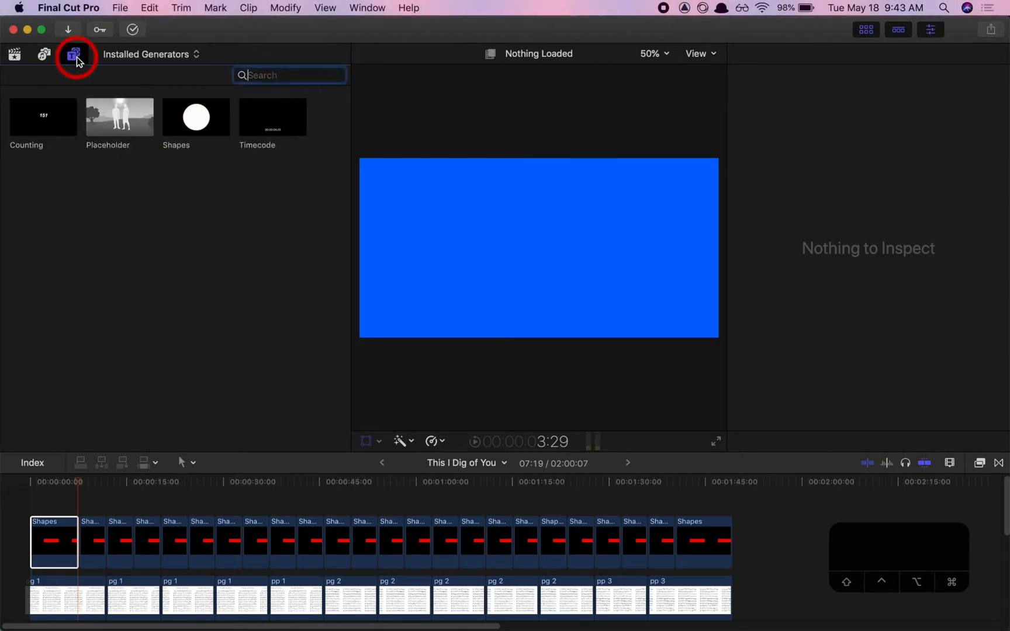
pyautogui.click(12, 56)
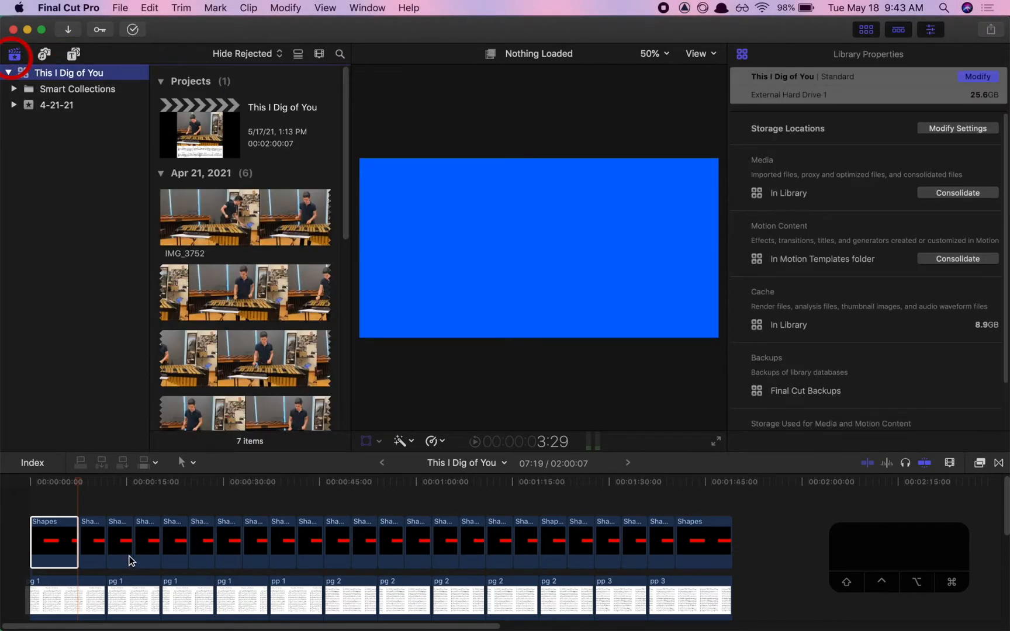
# Select the second Shapes clip and place the playhead at 9:18 to view the red cursor's motion path.
pyautogui.click(89, 541)
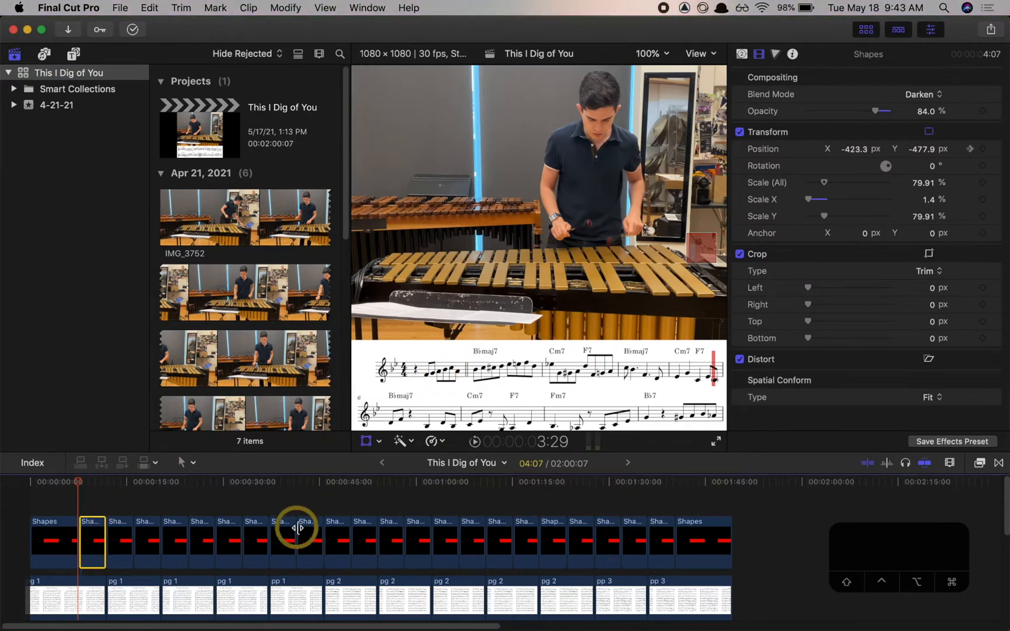
pyautogui.click(91, 512)
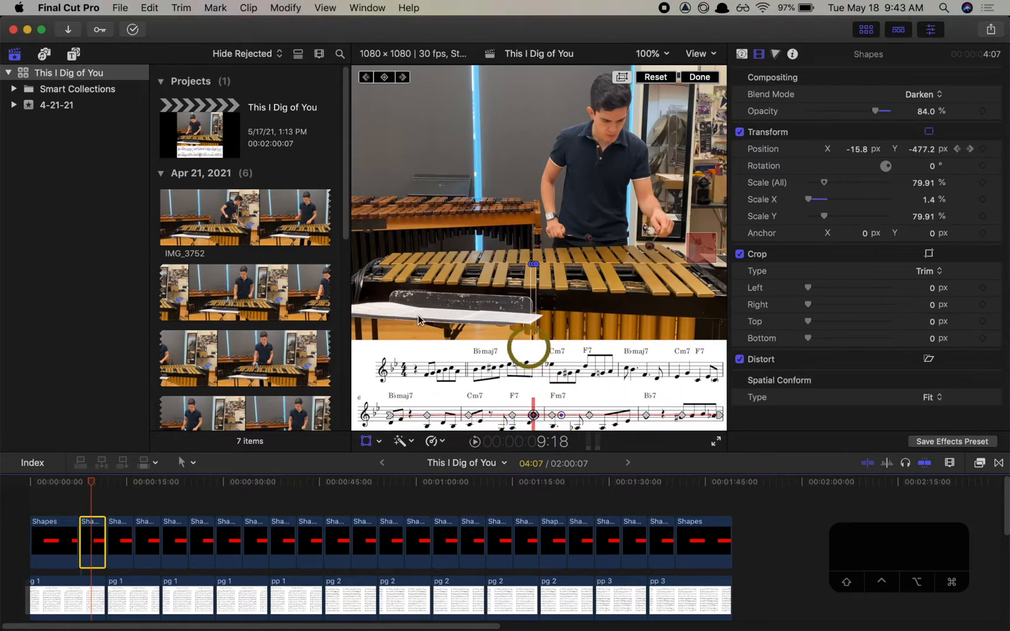
# Review the imported footage, the Wynton audio and the sheet-music images in the library, previewing the beginning of pg 1.
pyautogui.click(240, 277)
pyautogui.scroll(-2, 239, 277)
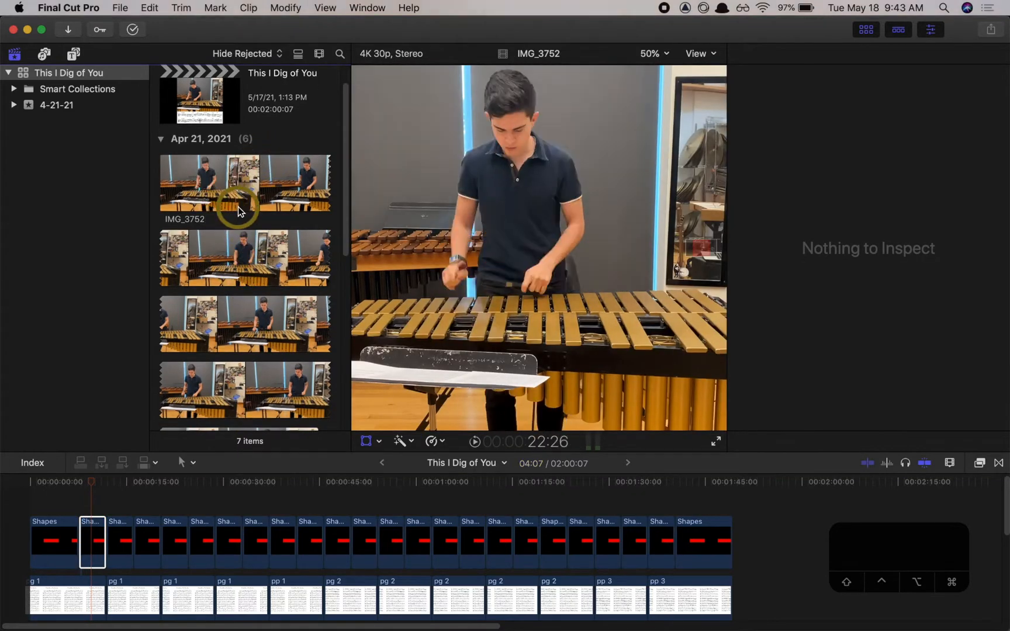
pyautogui.scroll(-1, 232, 220)
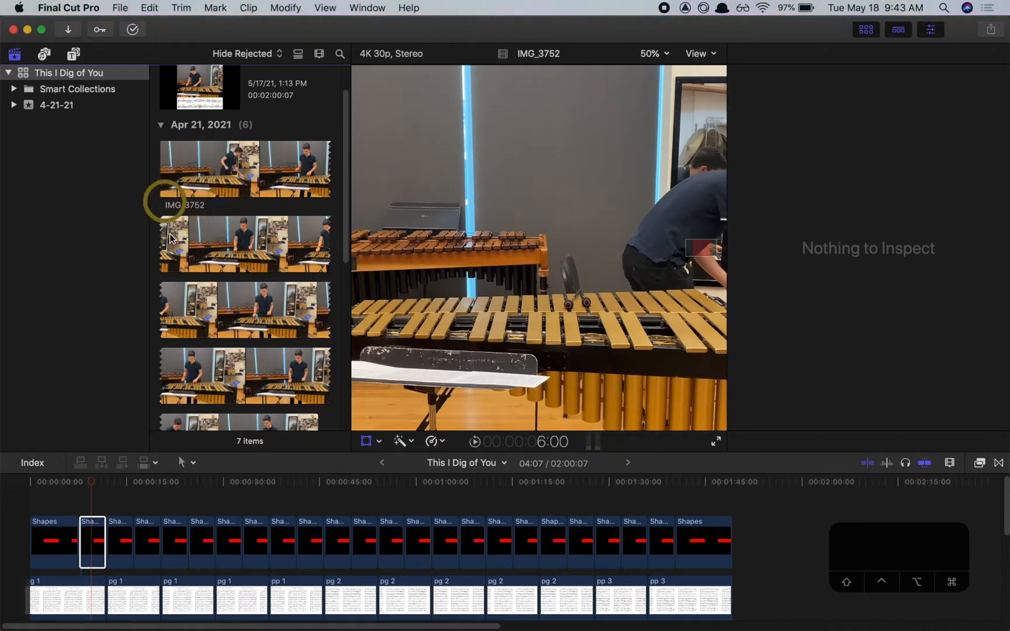
pyautogui.scroll(-3, 194, 236)
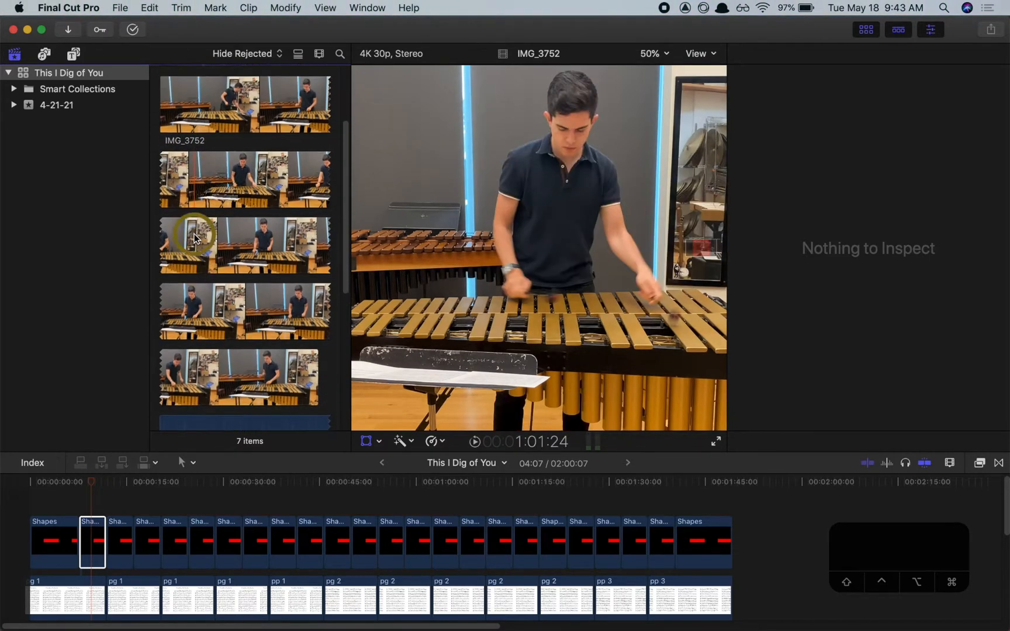
pyautogui.scroll(-8, 194, 234)
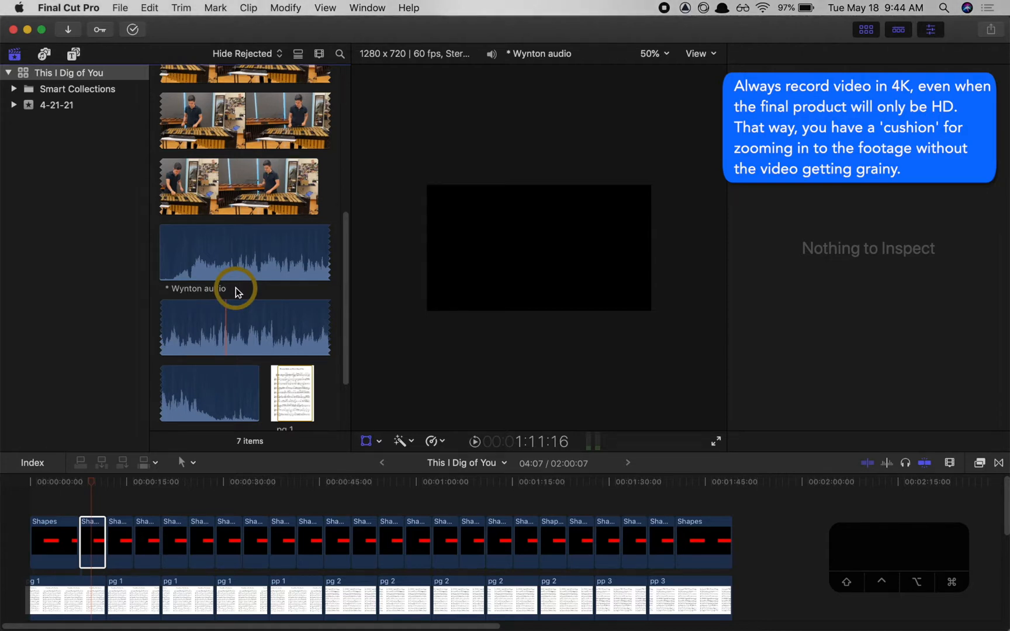
pyautogui.scroll(-4, 236, 287)
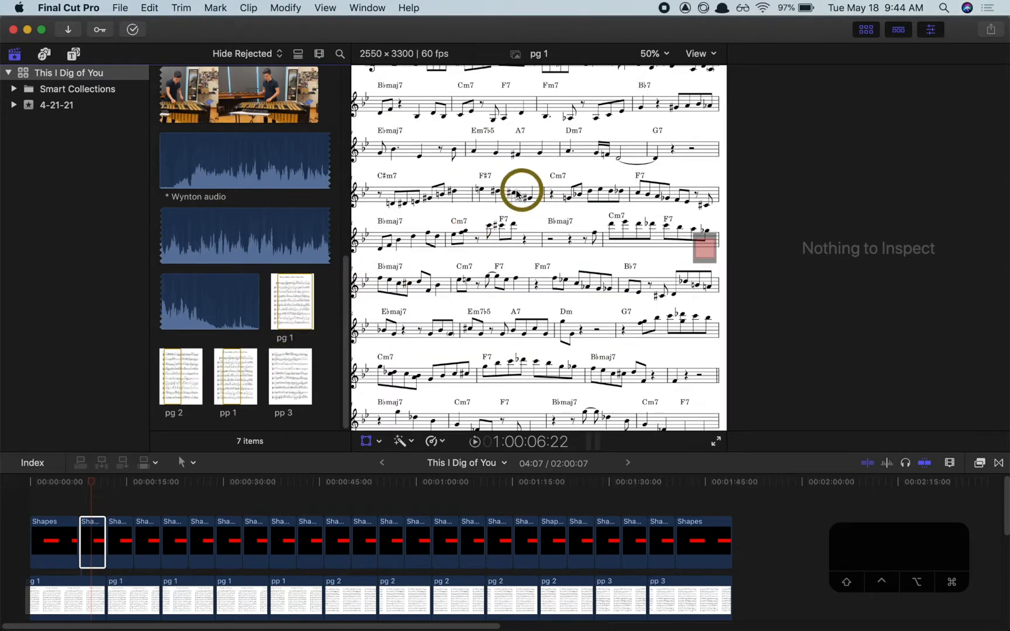
pyautogui.moveTo(704, 249); pyautogui.dragTo(706, 229)
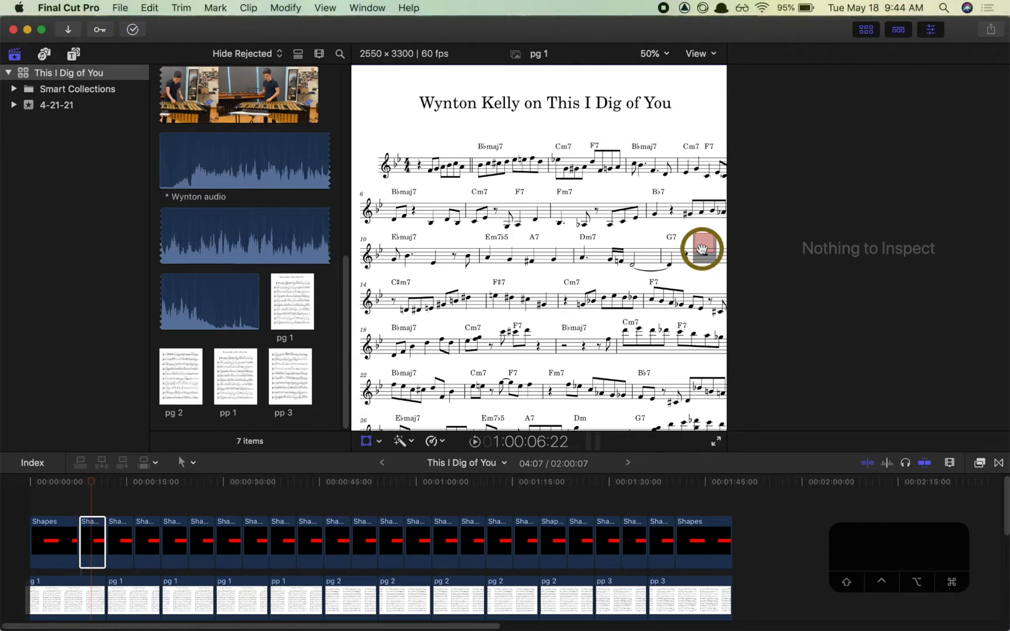
pyautogui.click(291, 298)
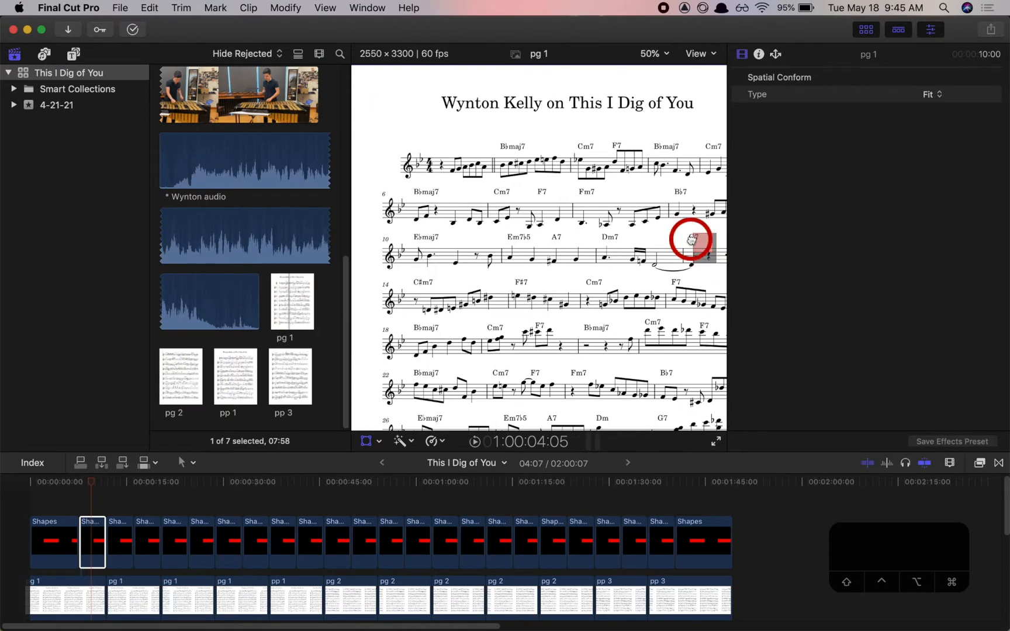
# Start a new project in the 4-21-21 event and name it Tutorial Wynton.
pyautogui.scroll(10, 251, 184)
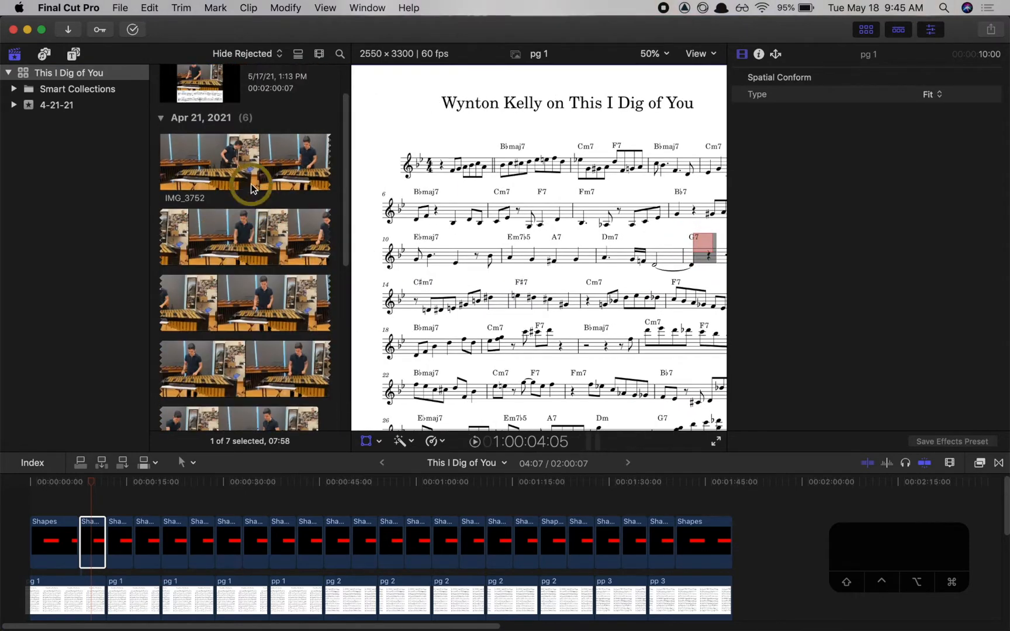
pyautogui.click(120, 8)
pyautogui.moveTo(254, 33)
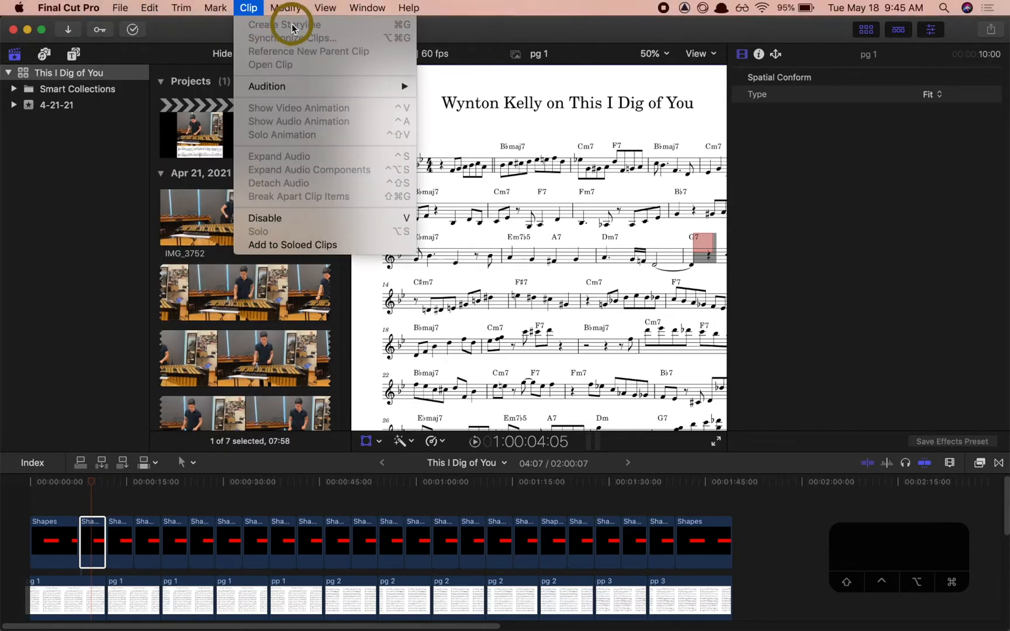
pyautogui.click(121, 7)
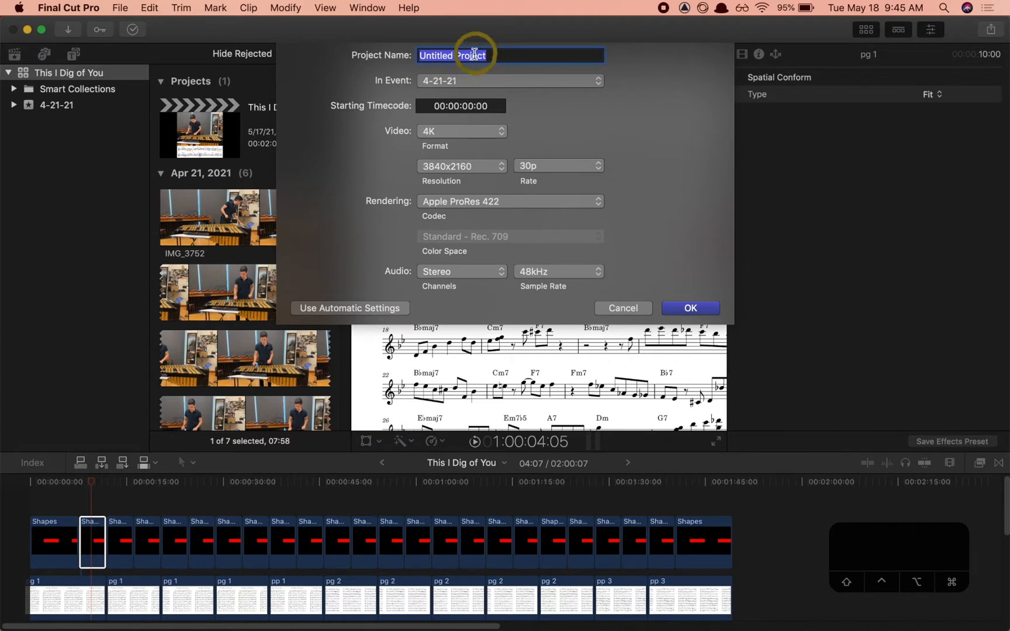
pyautogui.write('Tutorial Wy')
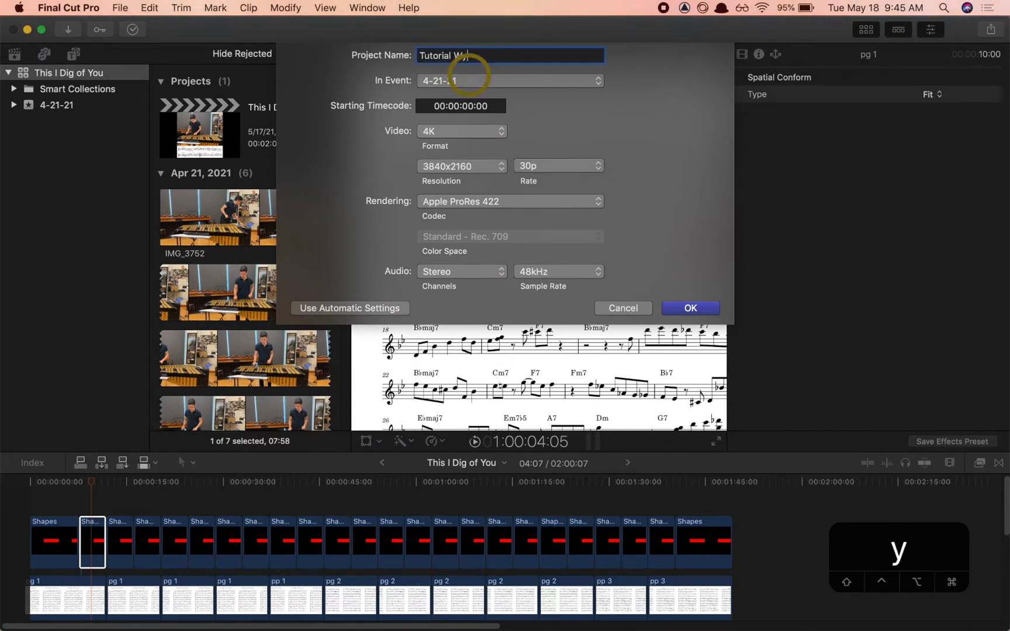
pyautogui.write('nton')
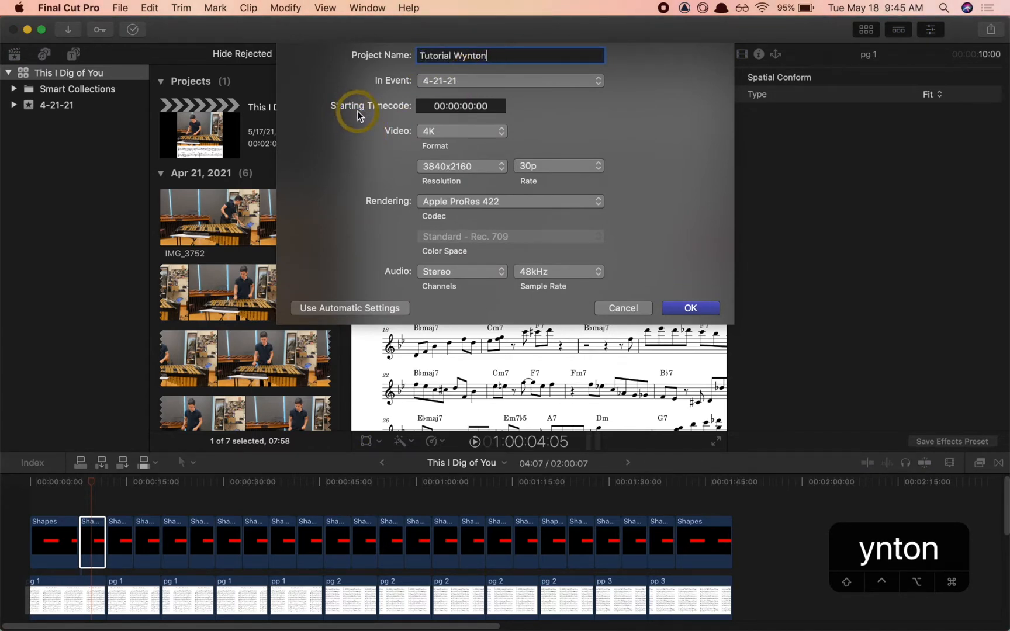
# Set the new project's video format to Square at 1080x1080, keep the 30p rate, and create the project.
pyautogui.click(430, 133)
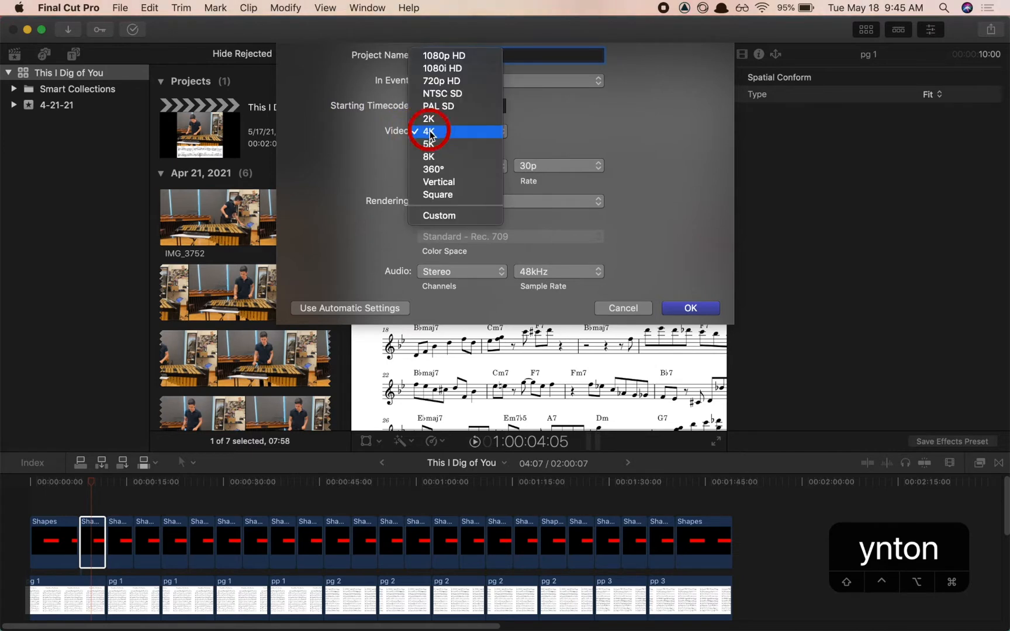
pyautogui.click(434, 195)
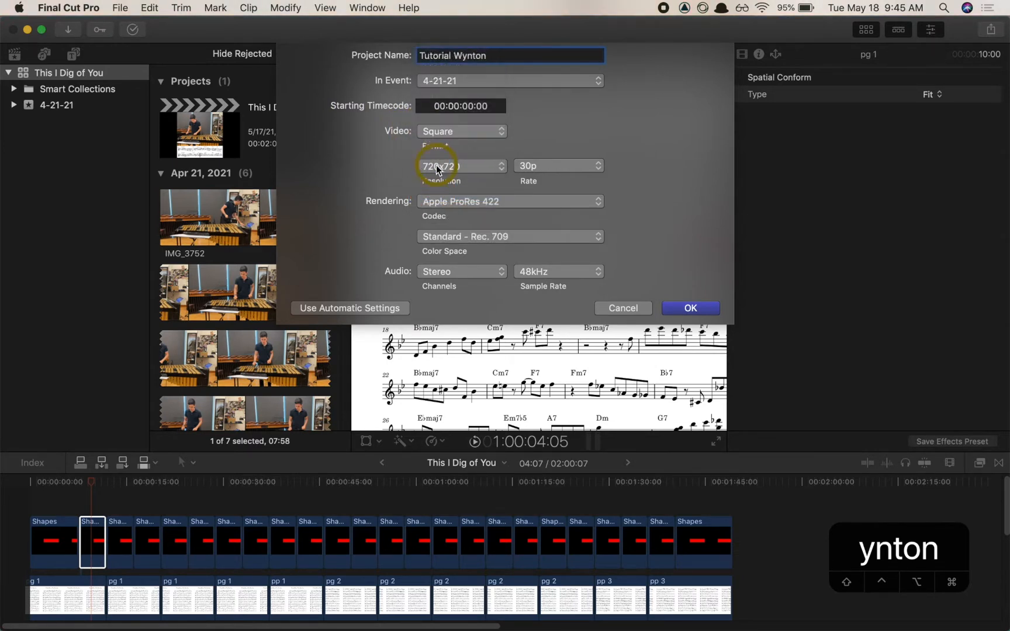
pyautogui.click(438, 168)
pyautogui.click(440, 181)
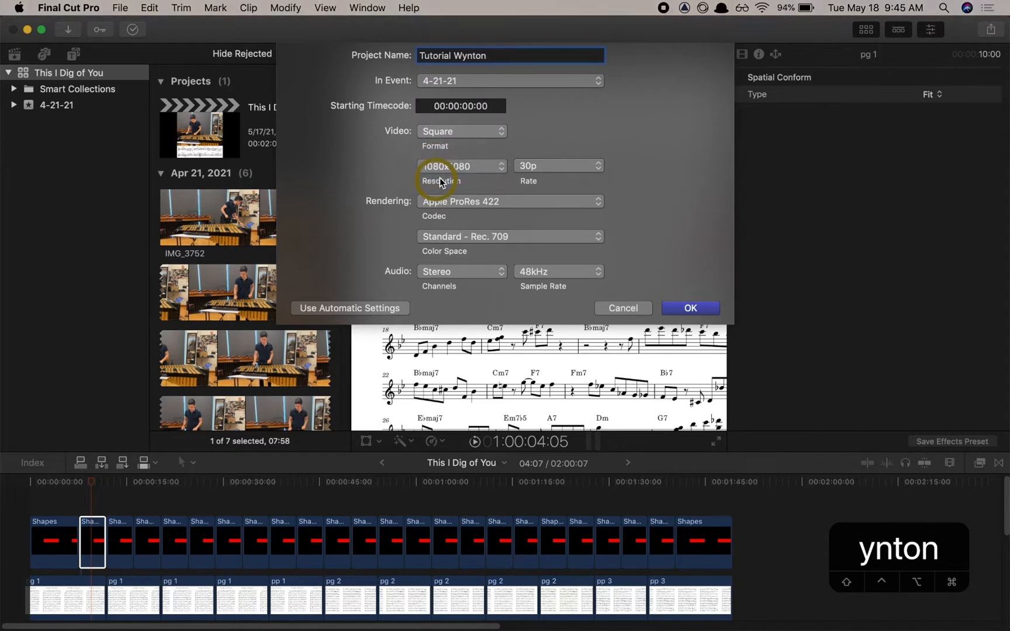
pyautogui.click(531, 170)
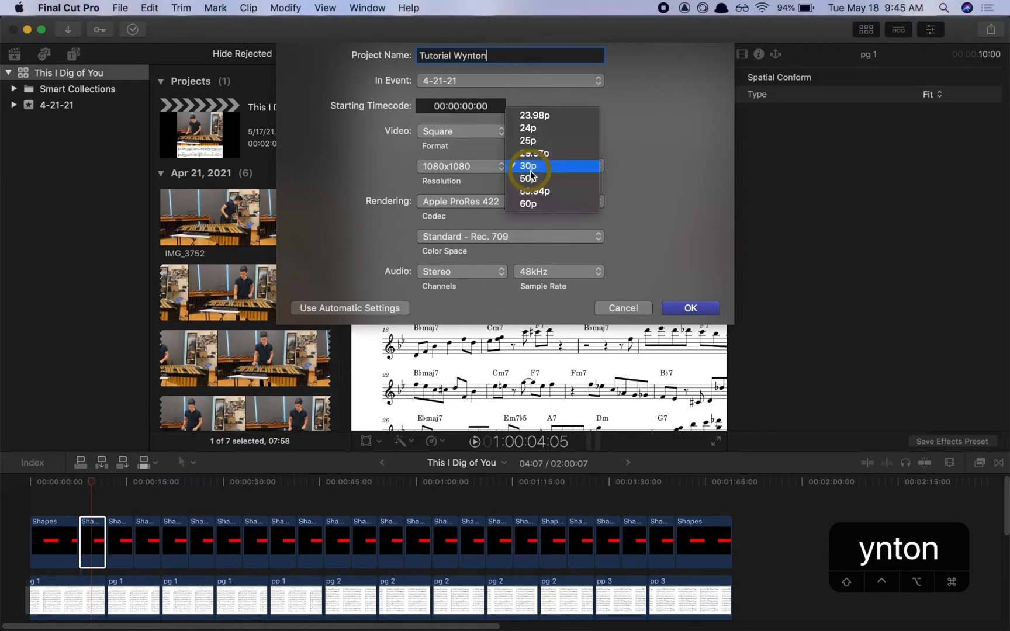
pyautogui.click(646, 169)
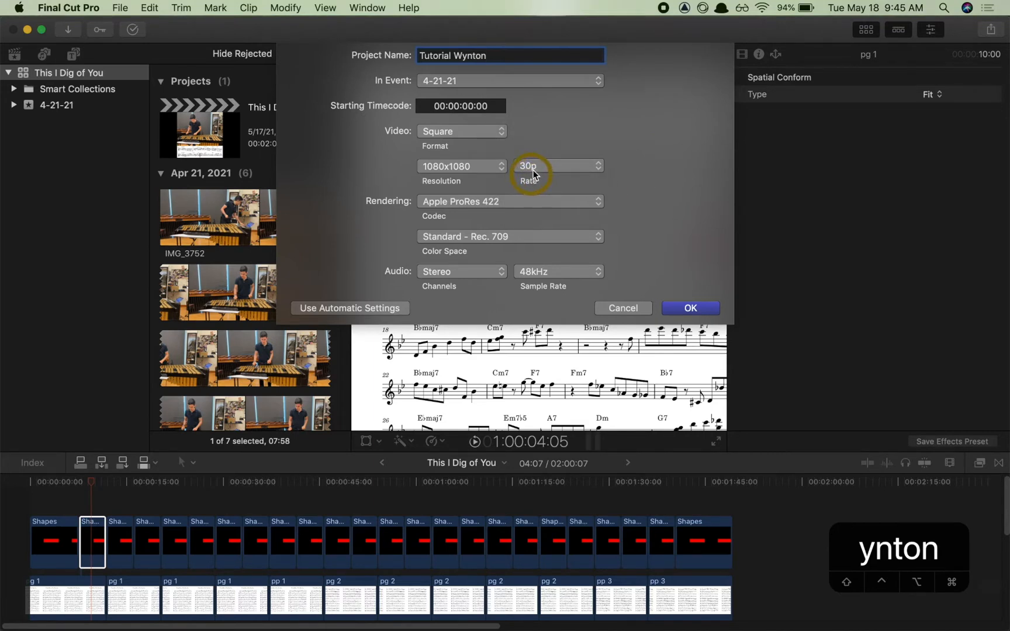
pyautogui.click(690, 309)
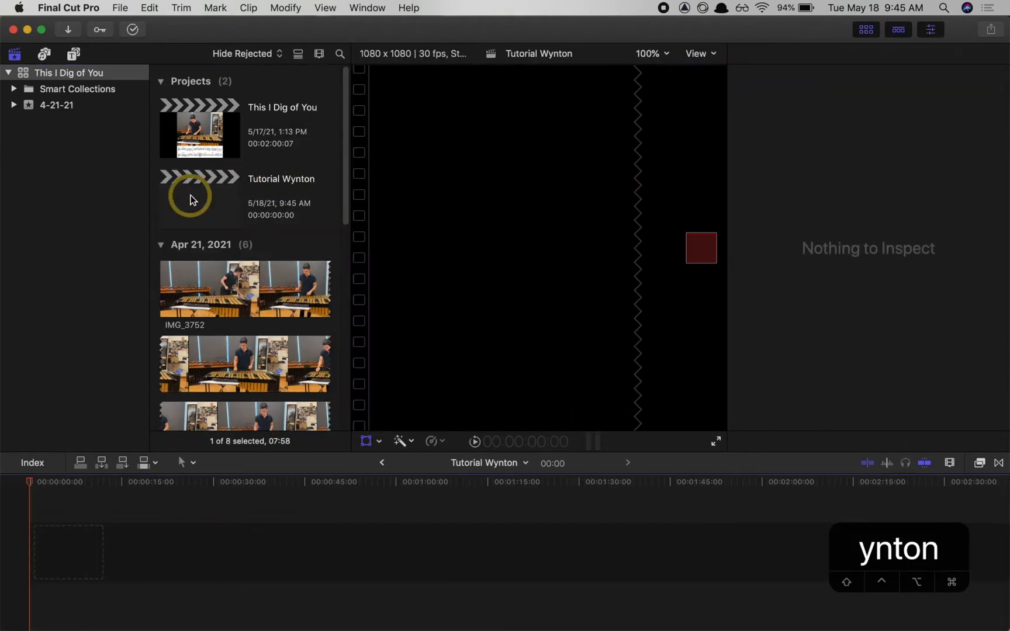
# Synchronize the IMG_3752 video with the Wynton audio clip, using audio for synchronization and disabling audio components on AV clips.
pyautogui.scroll(-1, 208, 219)
pyautogui.click(222, 283)
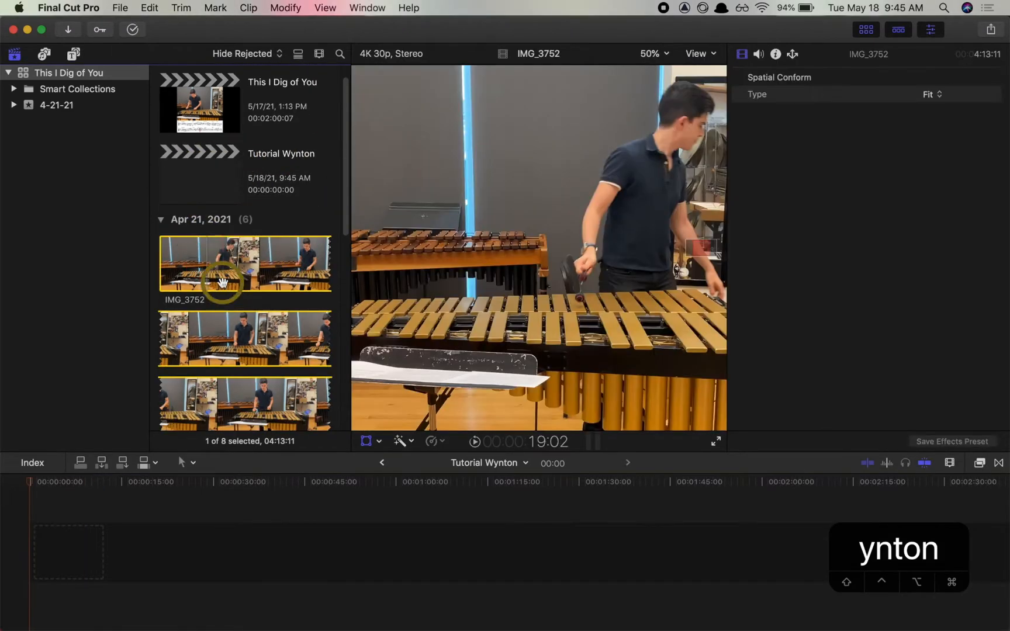
pyautogui.scroll(-5, 222, 284)
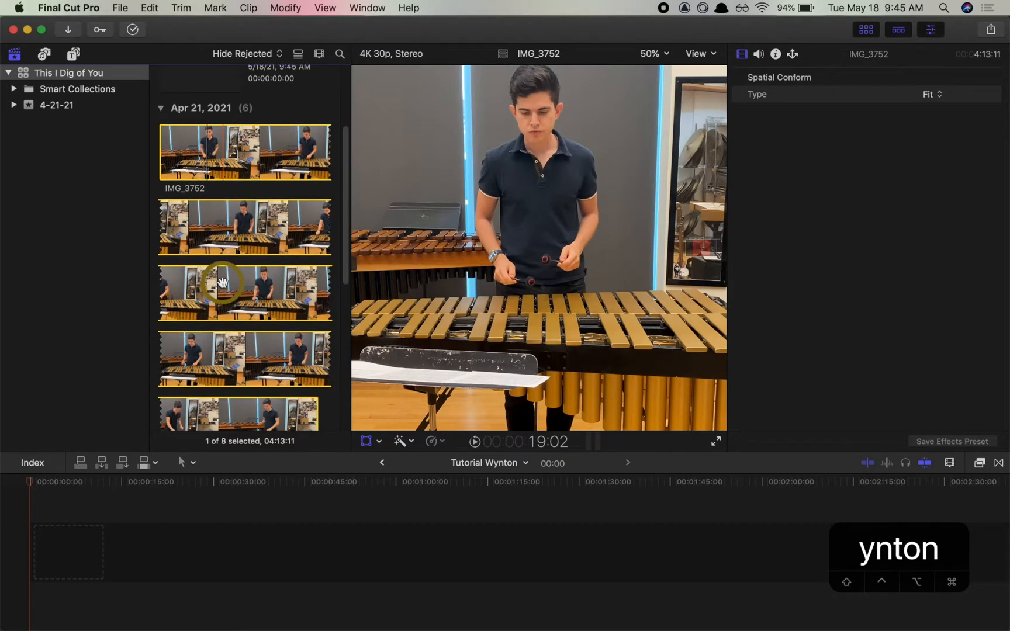
pyautogui.scroll(-8, 222, 283)
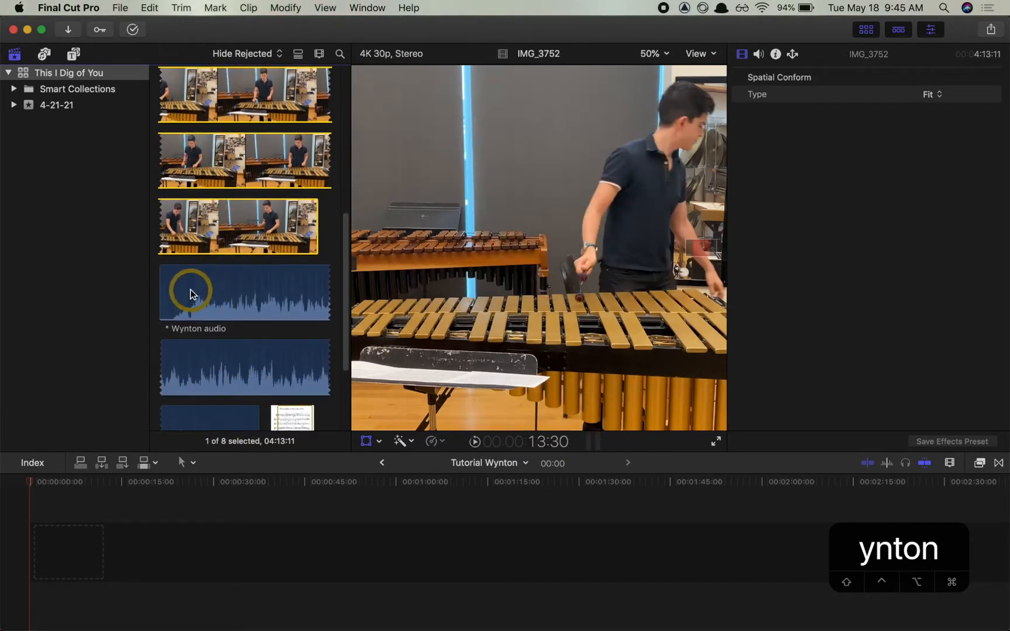
pyautogui.keyDown('super'); pyautogui.click(190, 292); pyautogui.keyUp('super')
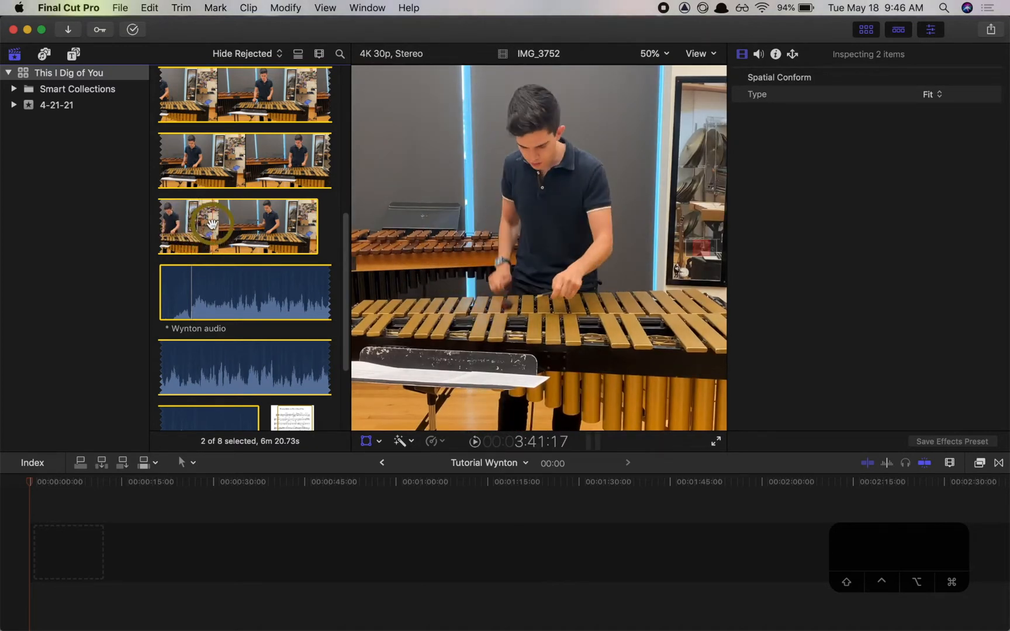
pyautogui.rightClick(212, 227)
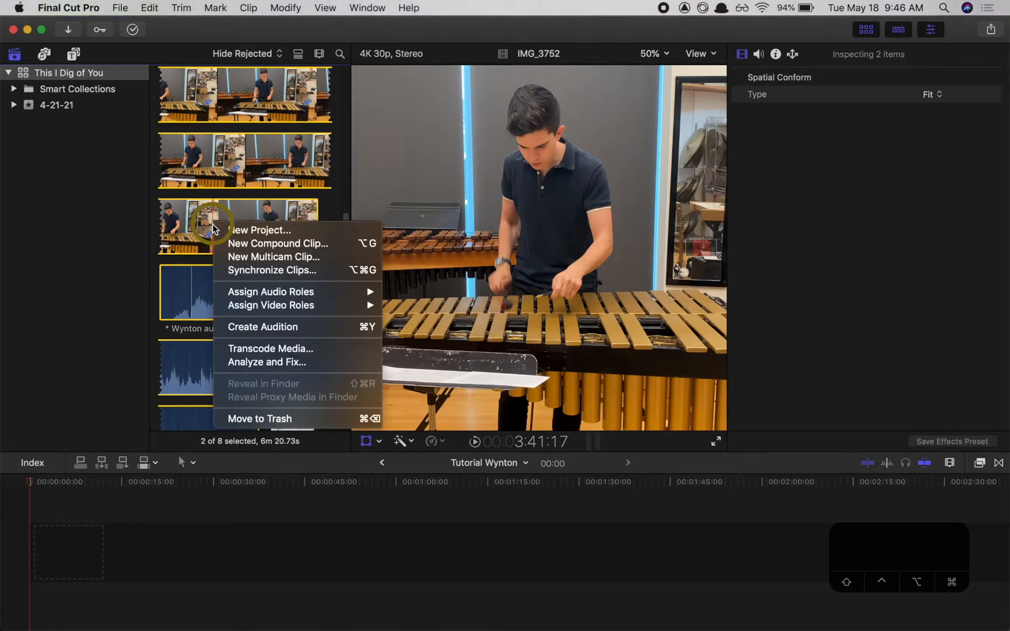
pyautogui.click(263, 269)
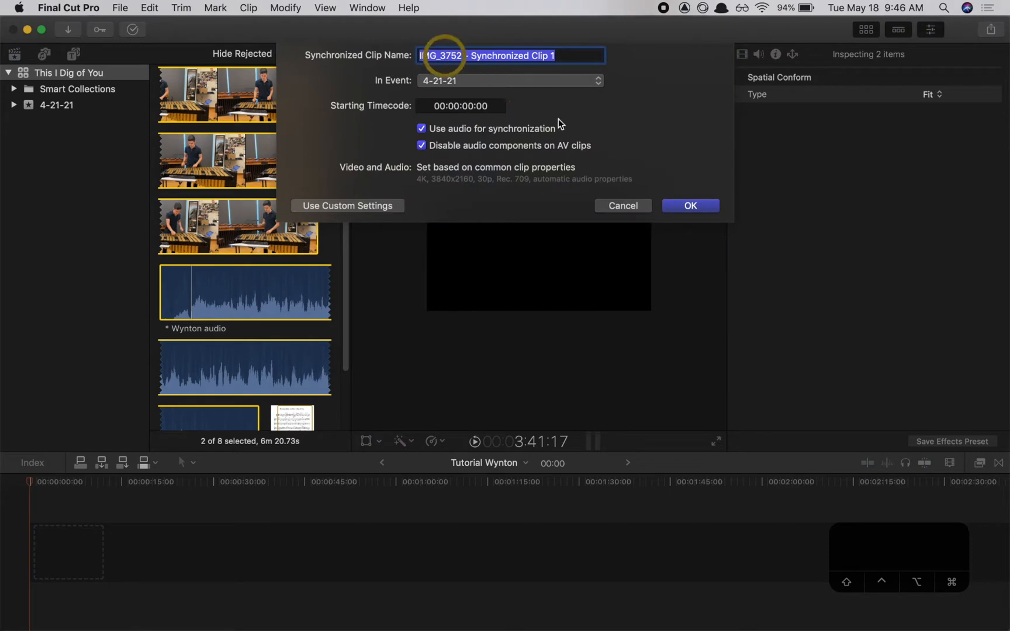
pyautogui.click(687, 206)
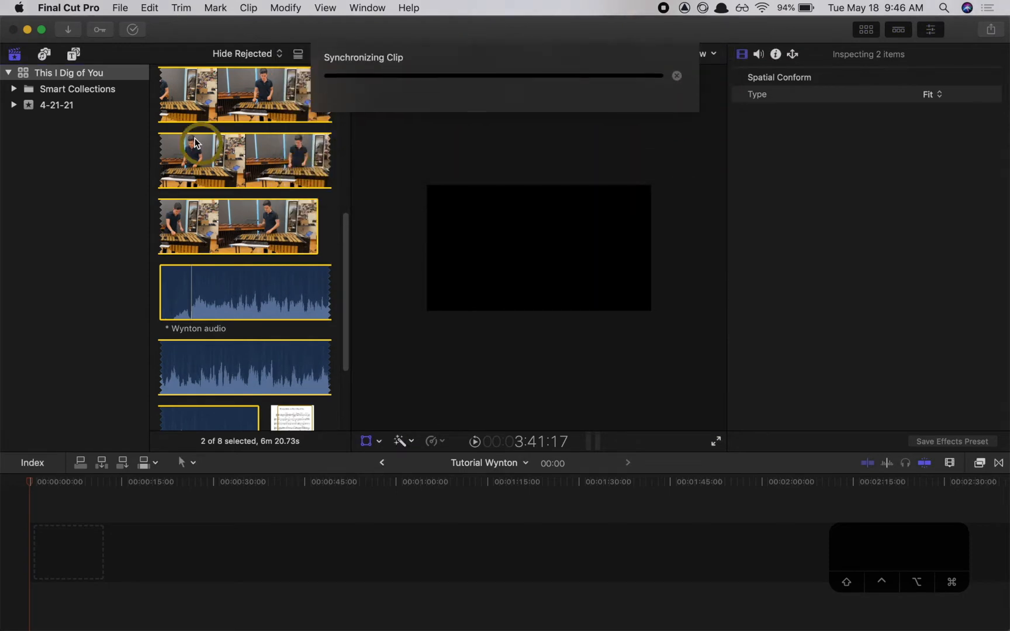
# Add the synchronized IMG_3752 clip to the start of the Tutorial Wynton timeline.
pyautogui.scroll(10, 234, 197)
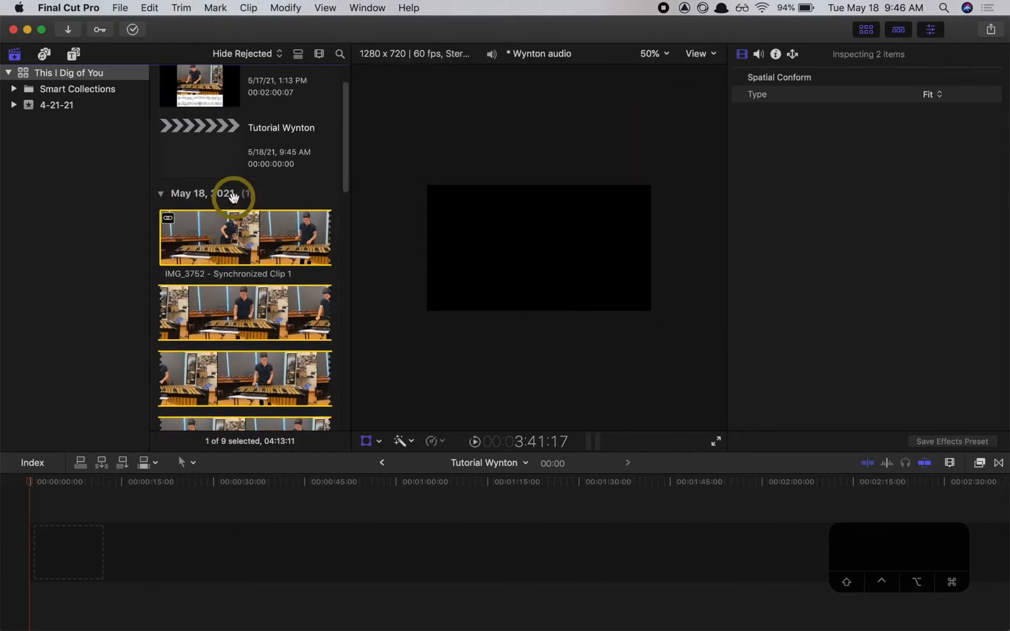
pyautogui.click(231, 246)
pyautogui.moveTo(231, 246); pyautogui.dragTo(27, 546)
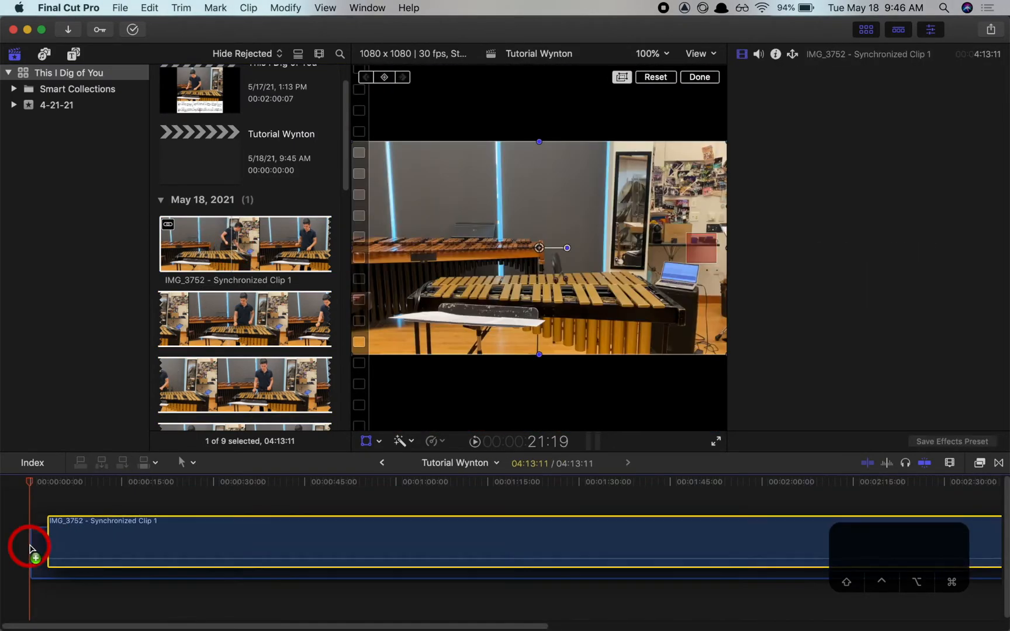
# Examine the synchronized clip in the library alongside the original April 21 footage and the Wynton audio.
pyautogui.scroll(-3, 229, 320)
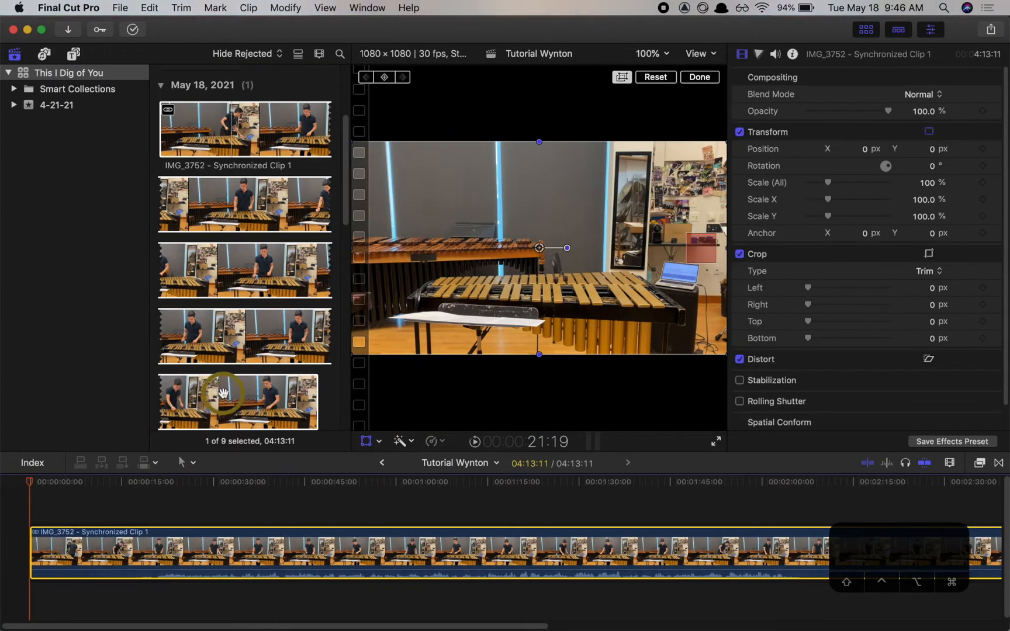
pyautogui.click(229, 320)
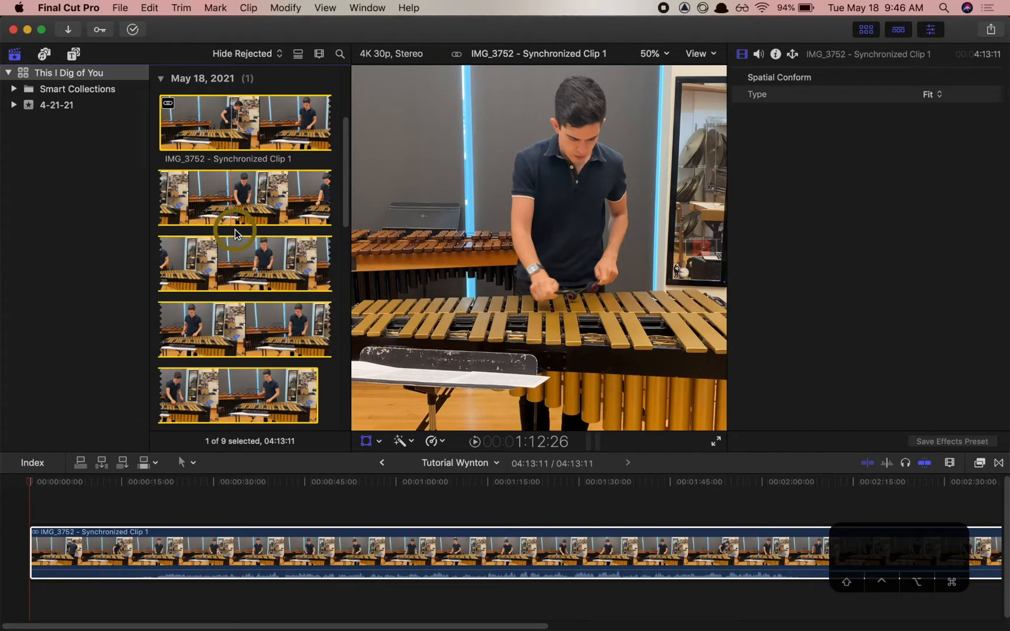
pyautogui.scroll(-5, 235, 229)
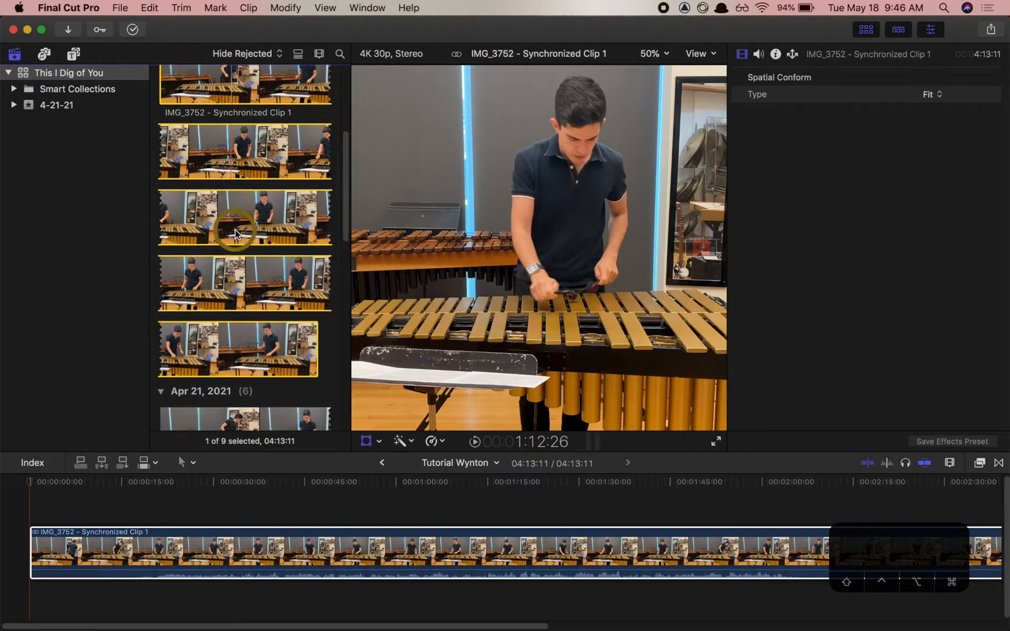
pyautogui.scroll(10, 235, 232)
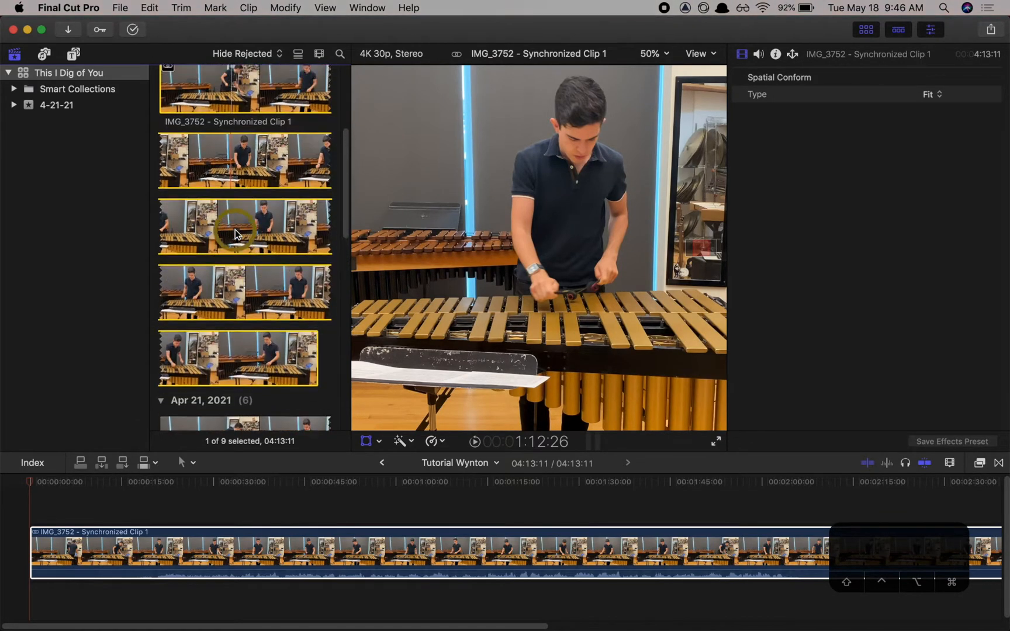
pyautogui.scroll(-8, 235, 232)
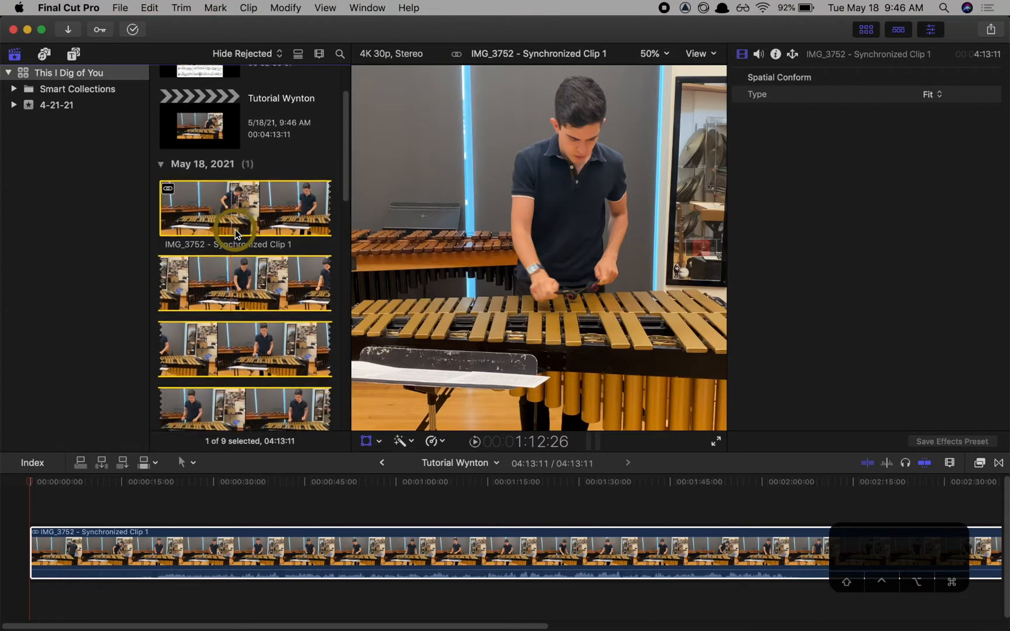
pyautogui.scroll(8, 235, 233)
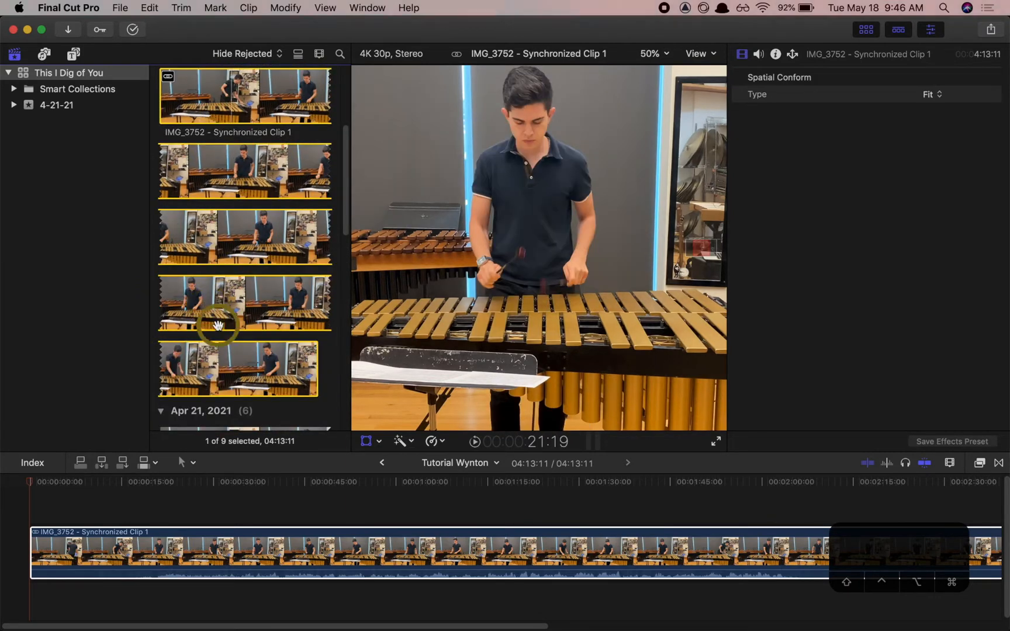
pyautogui.scroll(-7, 217, 329)
pyautogui.scroll(-3, 218, 329)
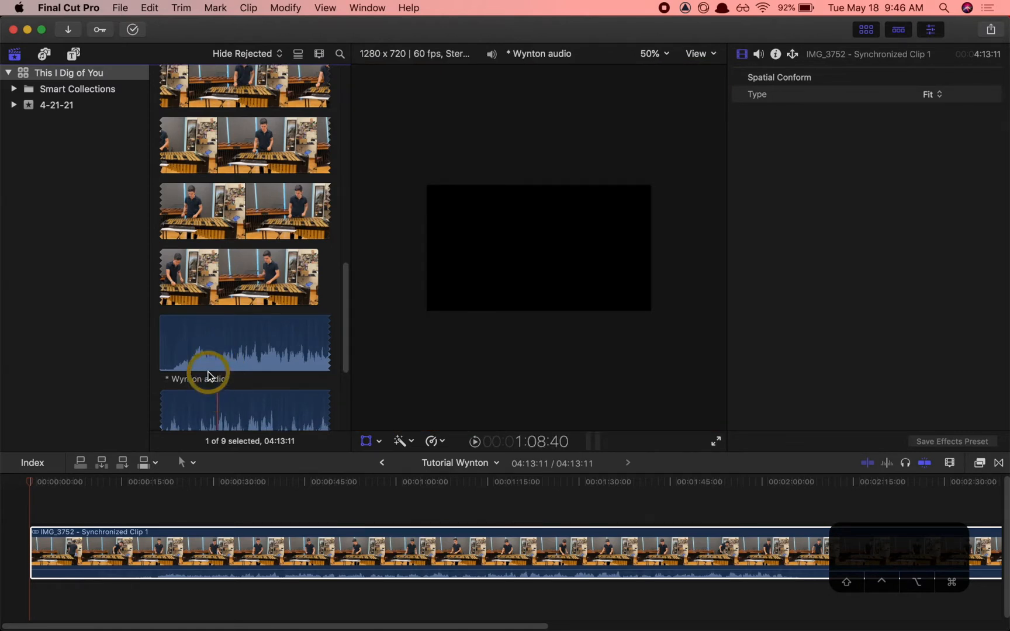
# Place the playhead at 20:22 in the timeline and detach the audio from the synchronized clip.
pyautogui.click(150, 513)
pyautogui.press('super+equal')
pyautogui.press('super+equal')
pyautogui.press('super+equal')
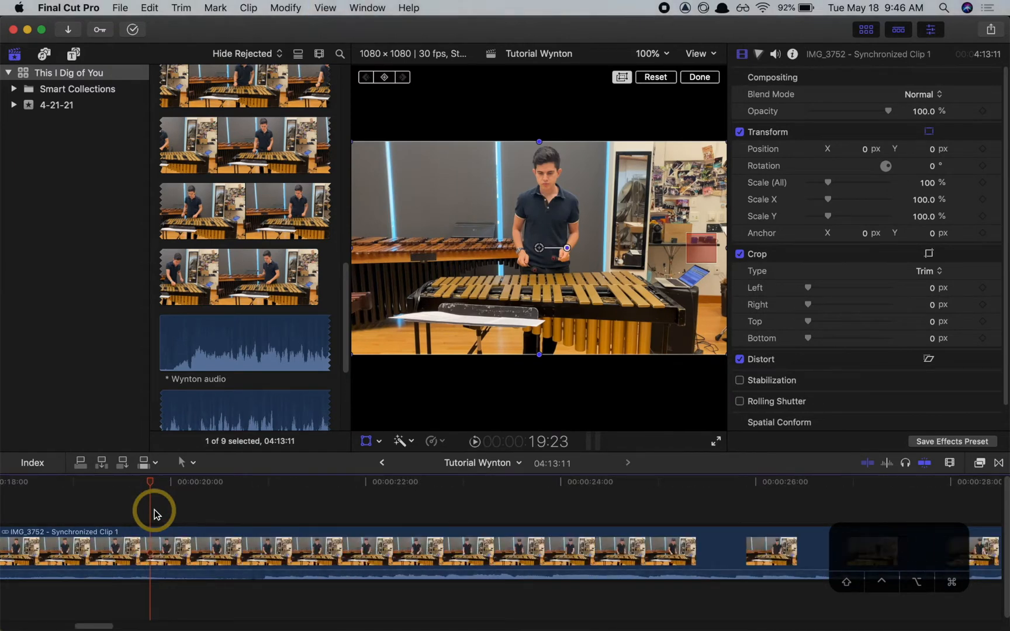
pyautogui.click(244, 513)
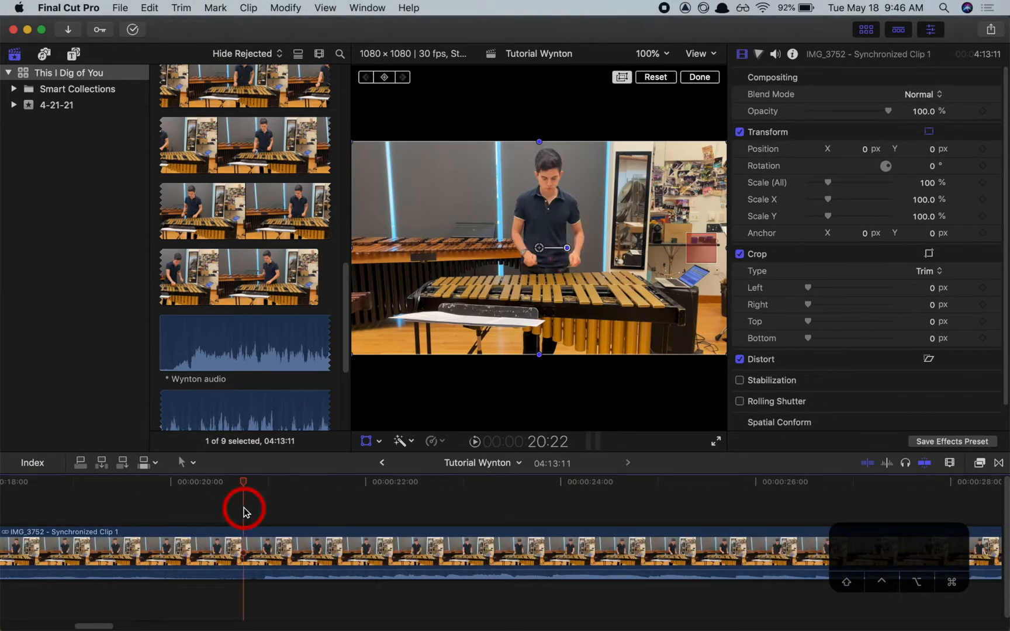
pyautogui.press('super+equal')
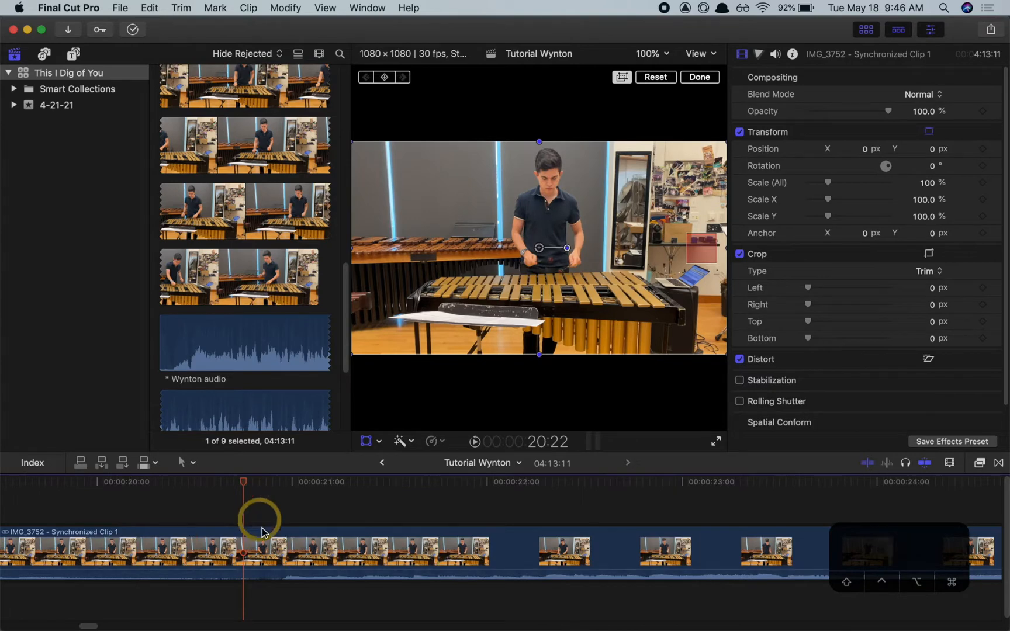
pyautogui.rightClick(271, 552)
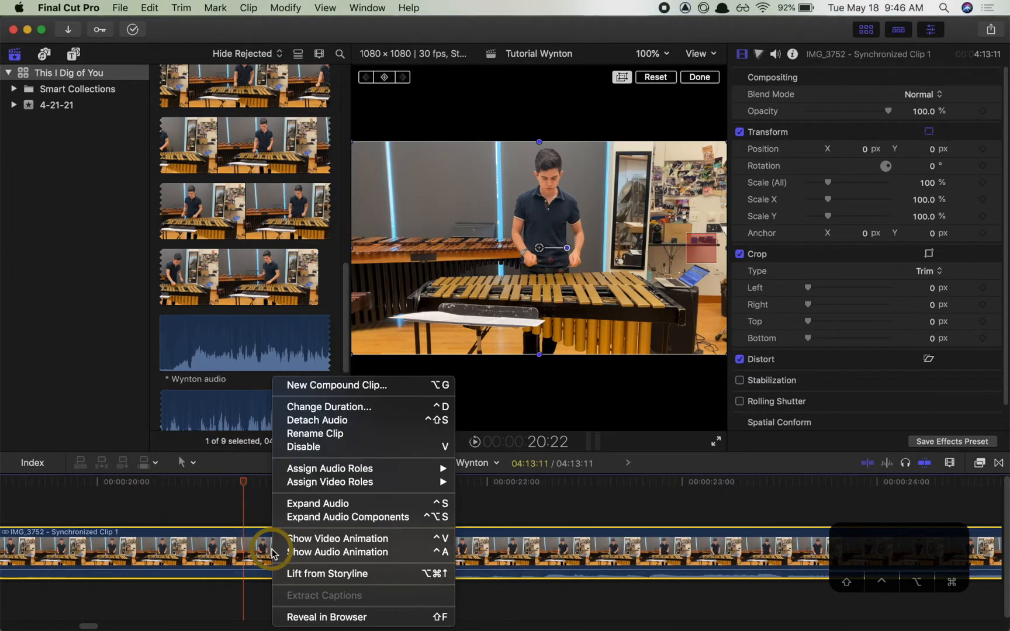
pyautogui.click(305, 420)
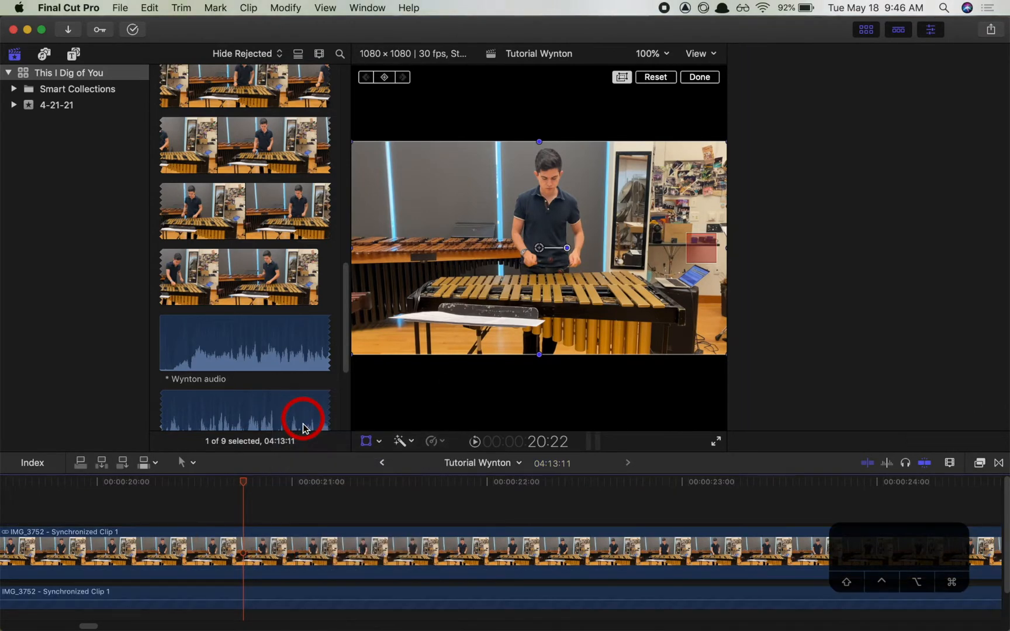
# Move the playhead frame by frame to 20:27, just before the waveform of the detached audio rises.
pyautogui.click(272, 515)
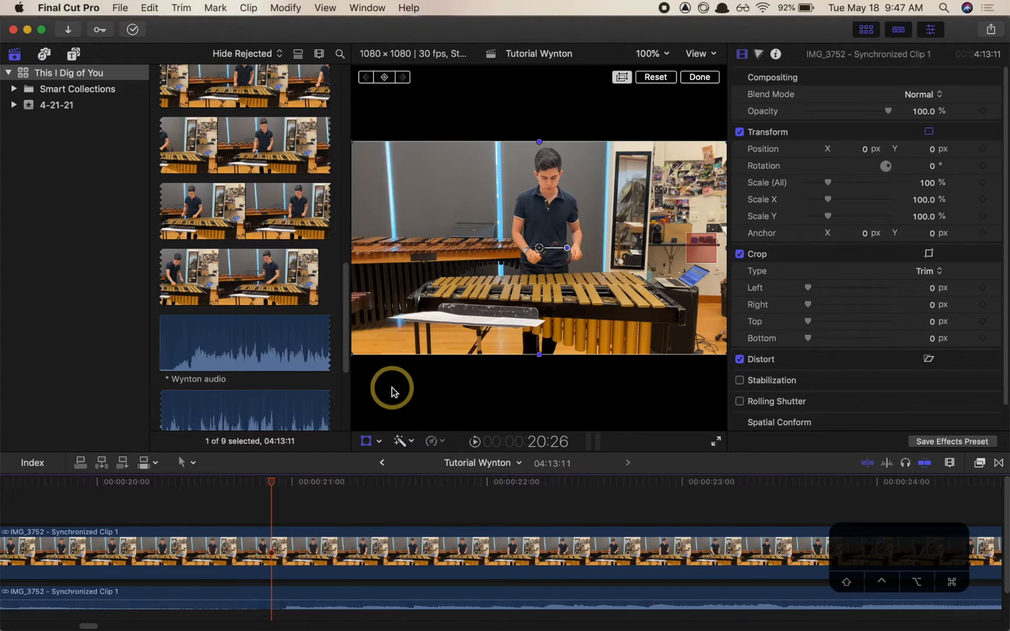
pyautogui.press('XF86AudioRaiseVolume')
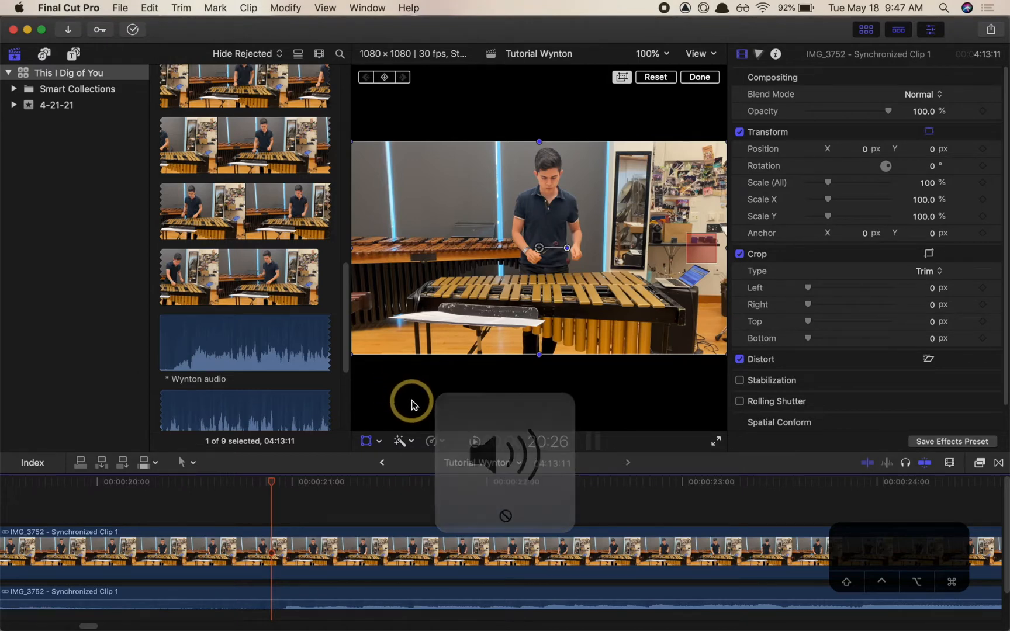
pyautogui.press('Right')
pyautogui.press('Right')
pyautogui.press('Right')
pyautogui.press('Left')
pyautogui.press('Left')
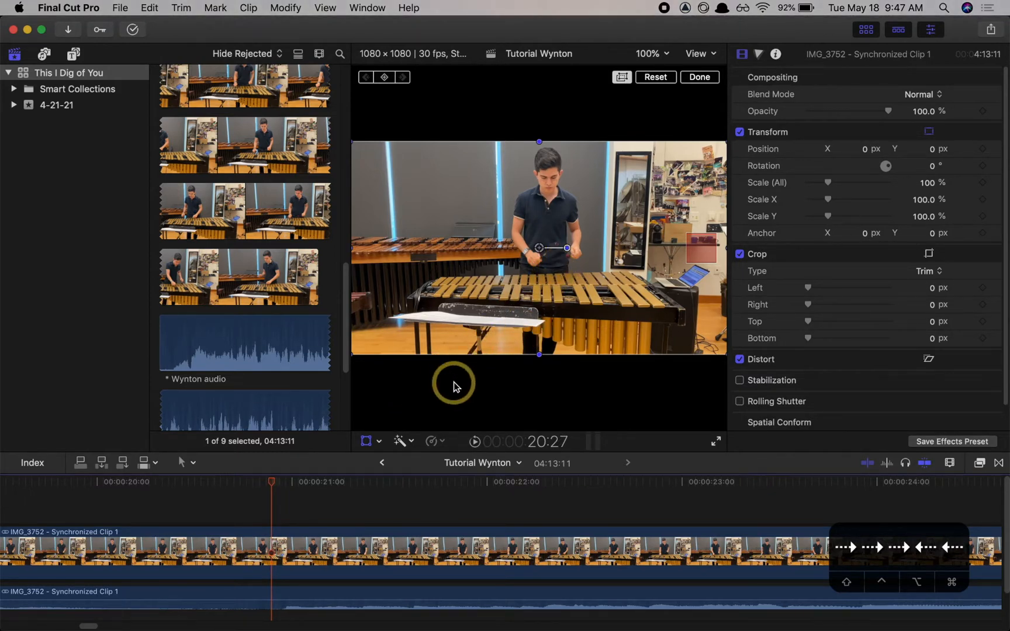
# Place the playhead at 20:29 and shift the detached audio by a fraction of a frame later in the timeline.
pyautogui.press('Right')
pyautogui.press('Right')
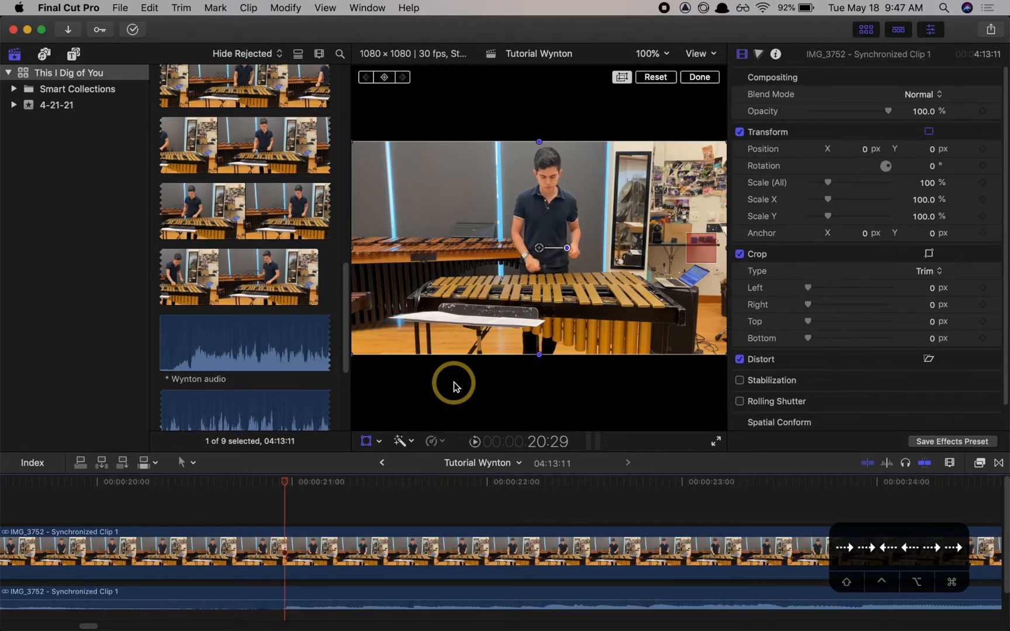
pyautogui.press('super+equal')
pyautogui.press('super+equal')
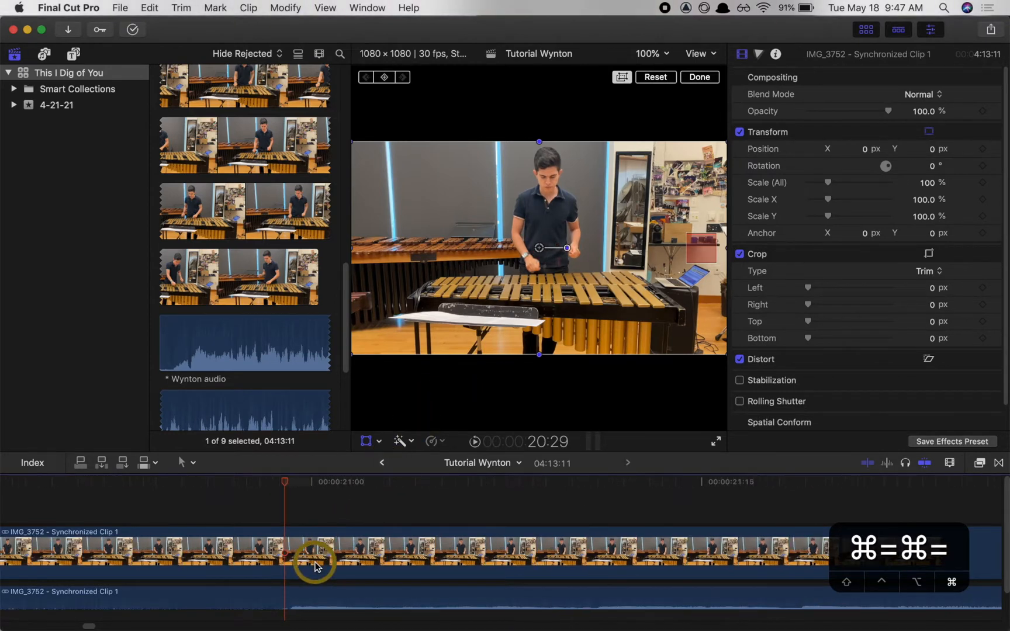
pyautogui.click(294, 592)
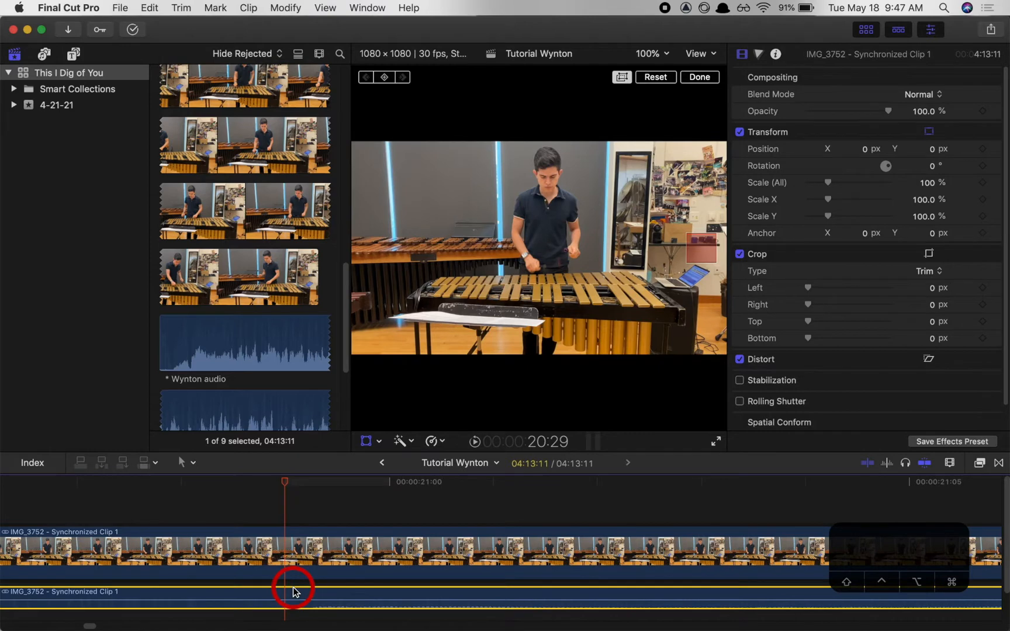
pyautogui.moveTo(293, 592); pyautogui.dragTo(307, 584)
# Play the timeline from 20:28 to check the shifted audio, and return the playhead to 20:29.
pyautogui.click(237, 506)
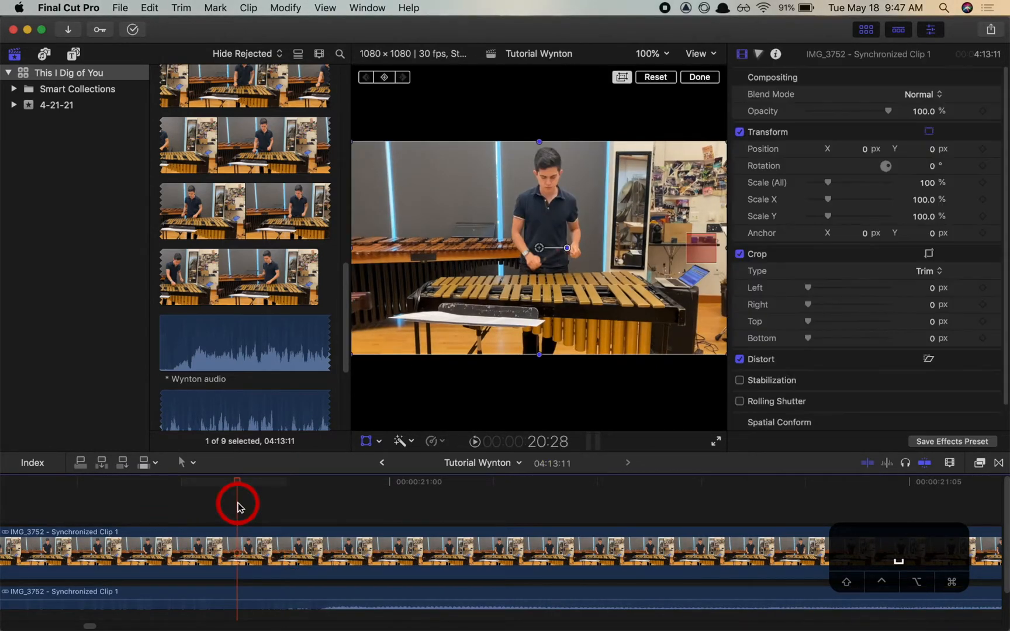
pyautogui.press('space')
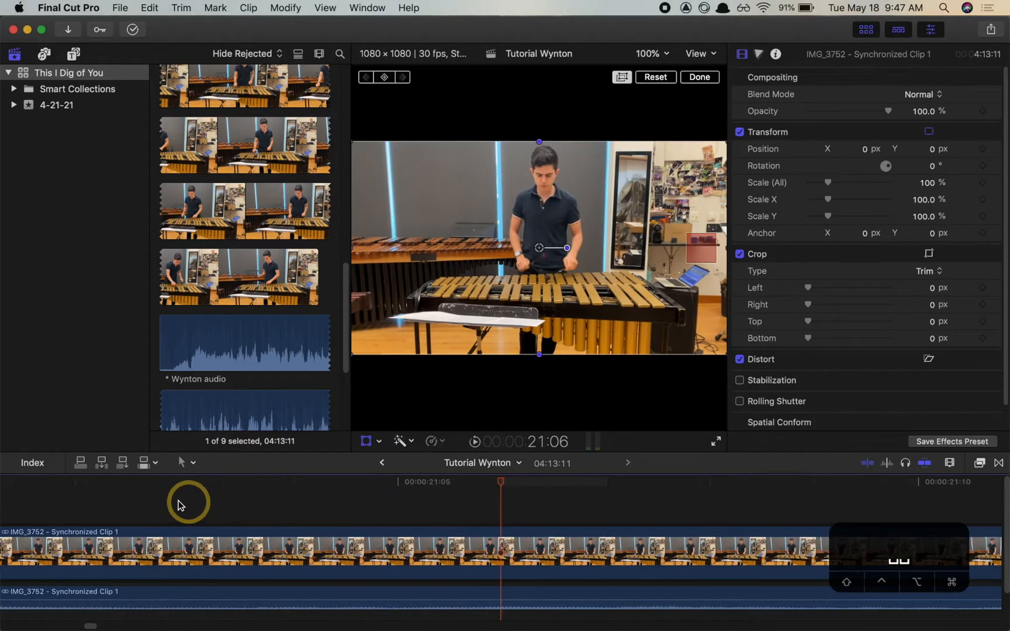
pyautogui.hscroll(-10, 122, 492)
pyautogui.click(120, 501)
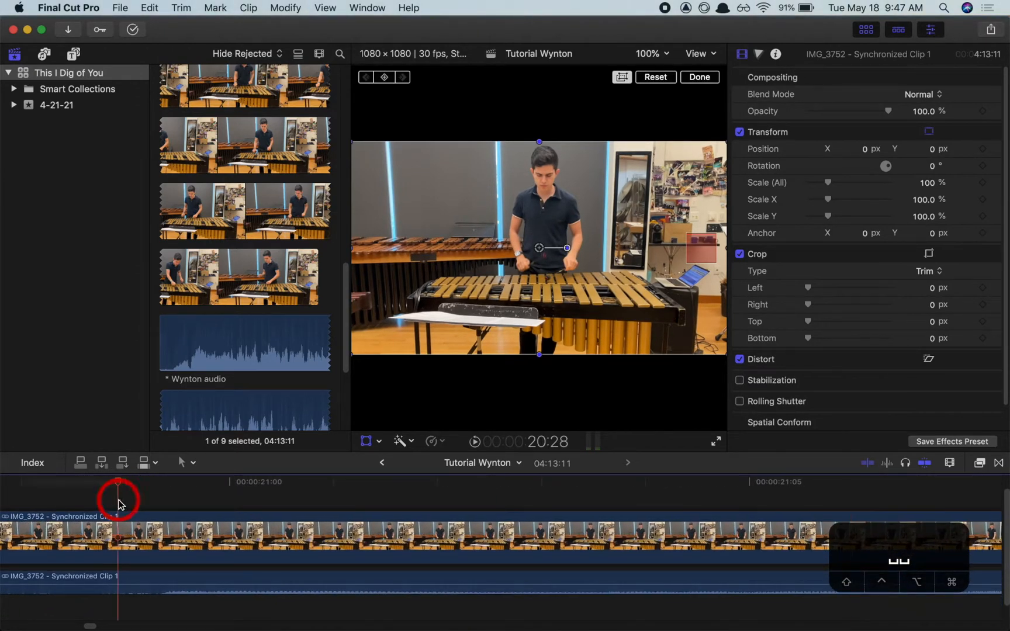
pyautogui.press('Right')
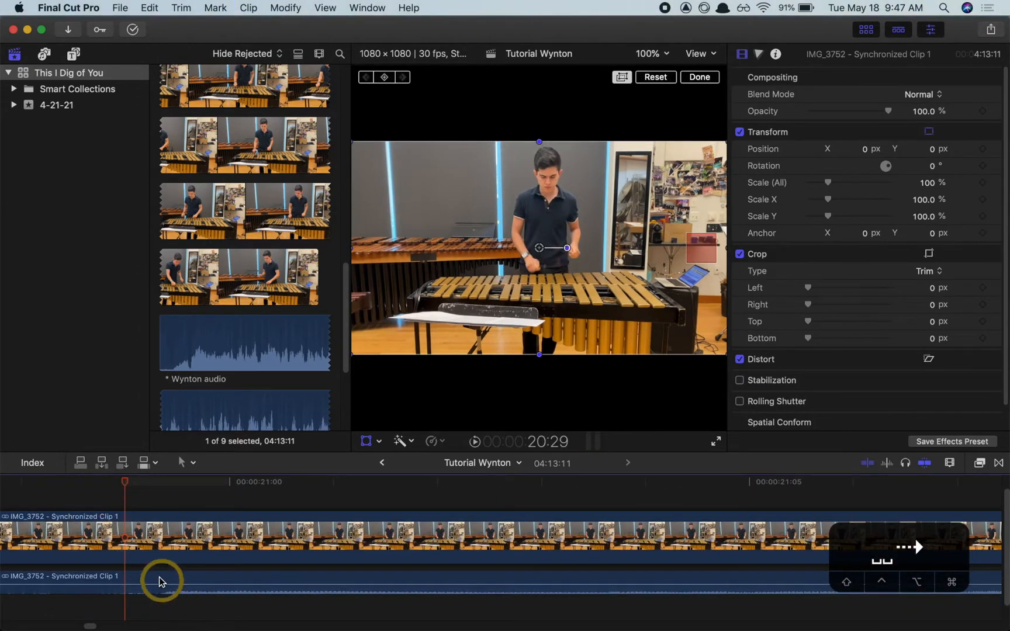
# Shift the detached audio further later in small moves so its waveform starts at about 21:00.
pyautogui.moveTo(159, 577); pyautogui.dragTo(208, 580)
pyautogui.press('Right')
pyautogui.press('Left')
pyautogui.press('Left')
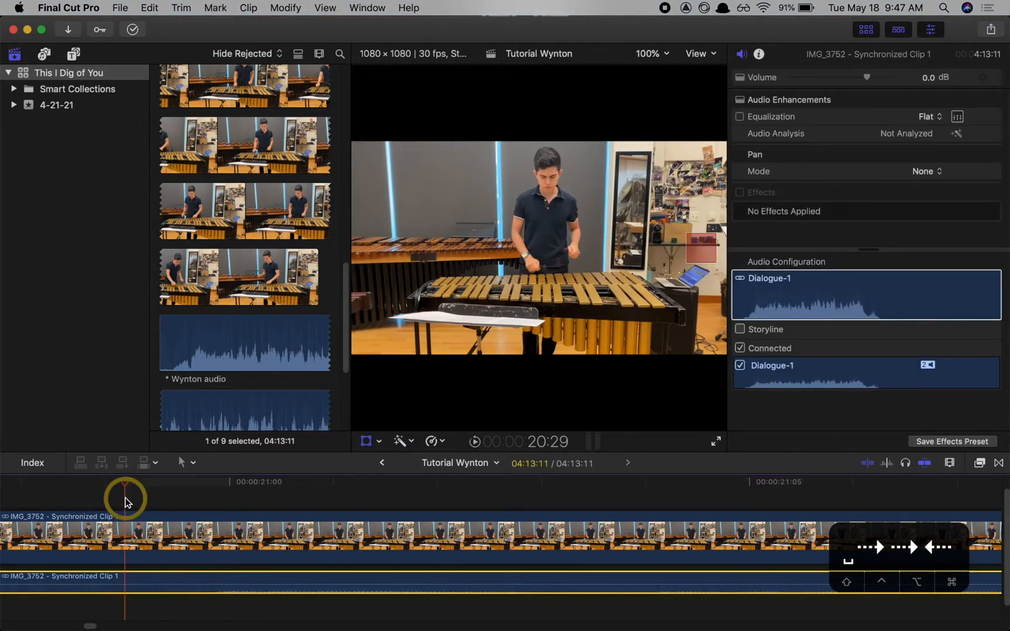
pyautogui.press('Right')
pyautogui.press('Right')
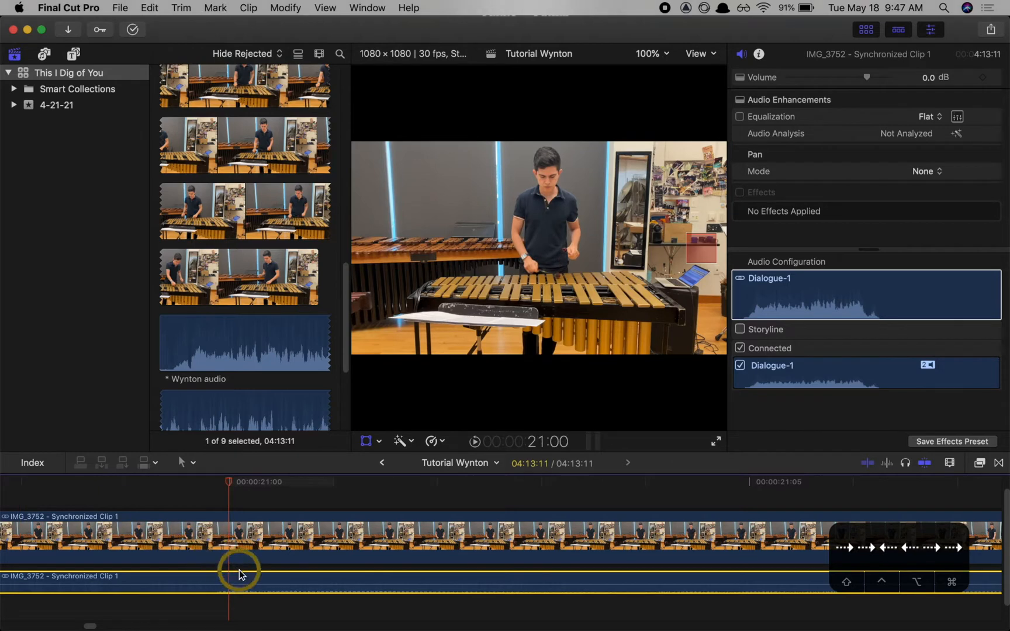
pyautogui.moveTo(252, 576); pyautogui.dragTo(264, 576)
# Step frame by frame to 21:02 to compare the mallet strokes with the start of the audio.
pyautogui.press('Left')
pyautogui.press('Left')
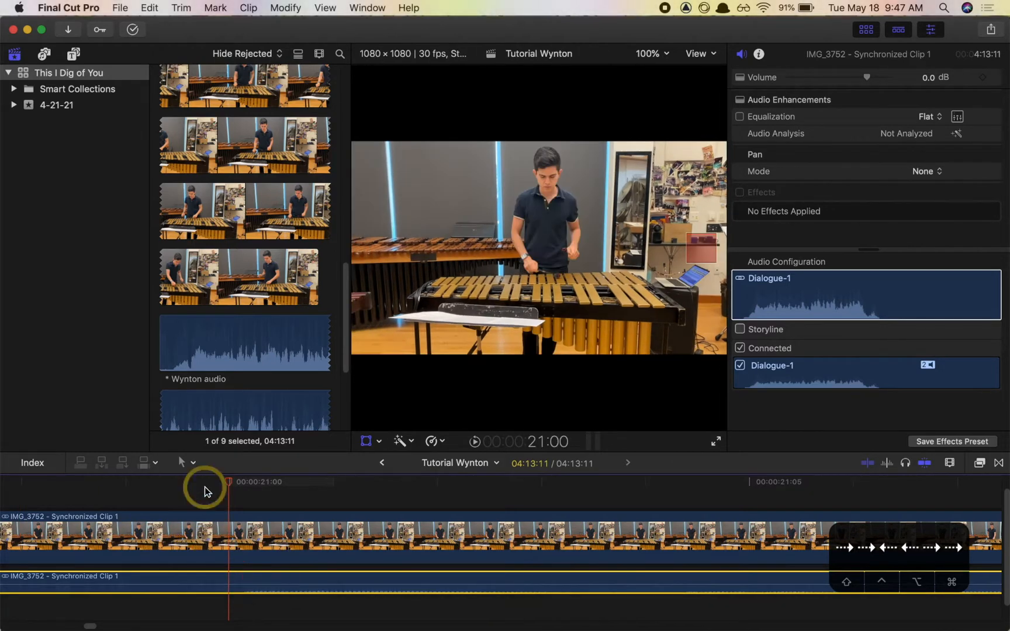
pyautogui.press('Right')
pyautogui.press('Right')
pyautogui.press('Right')
pyautogui.press('Right')
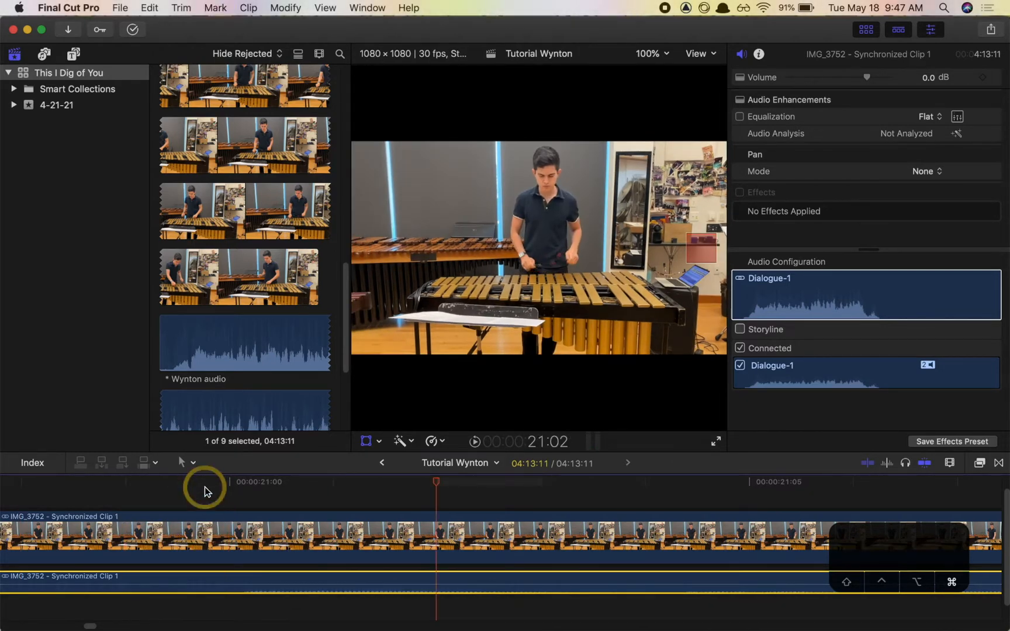
# Trim the beginning of the synchronized video clip to leave a duration of 3:55:29.
pyautogui.press('super+minus')
pyautogui.press('super+minus')
pyautogui.press('super+minus')
pyautogui.press('super+minus')
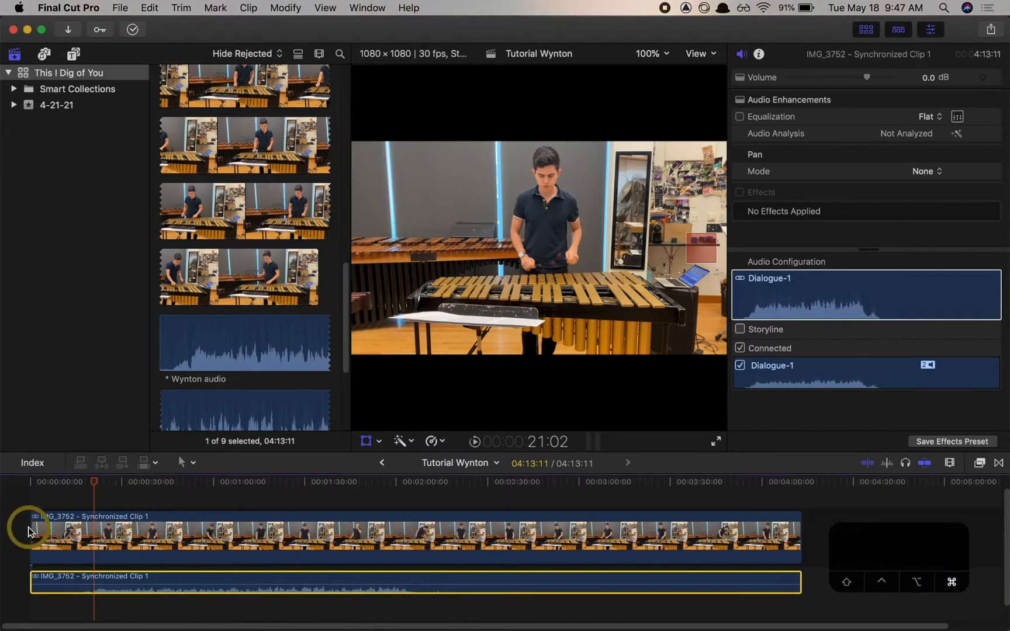
pyautogui.press('super+equal')
pyautogui.press('super+equal')
pyautogui.press('super+equal')
pyautogui.press('super+equal')
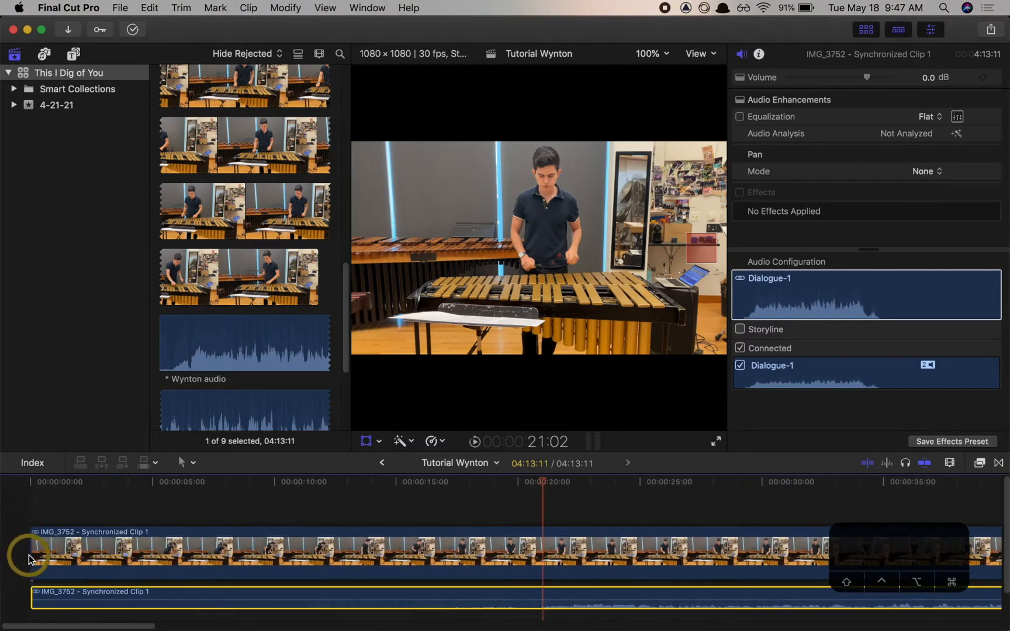
pyautogui.press('super+minus')
pyautogui.press('super+minus')
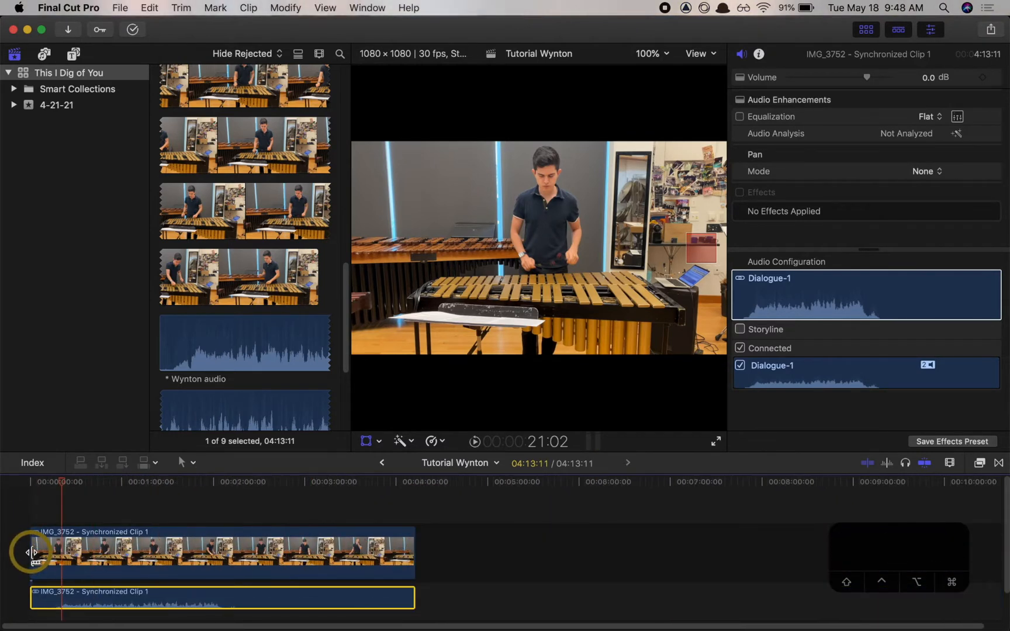
pyautogui.moveTo(32, 551)
pyautogui.mouseDown()
pyautogui.moveTo(59, 549)
pyautogui.moveTo(50, 548)
pyautogui.mouseUp()
pyautogui.press('super+equal')
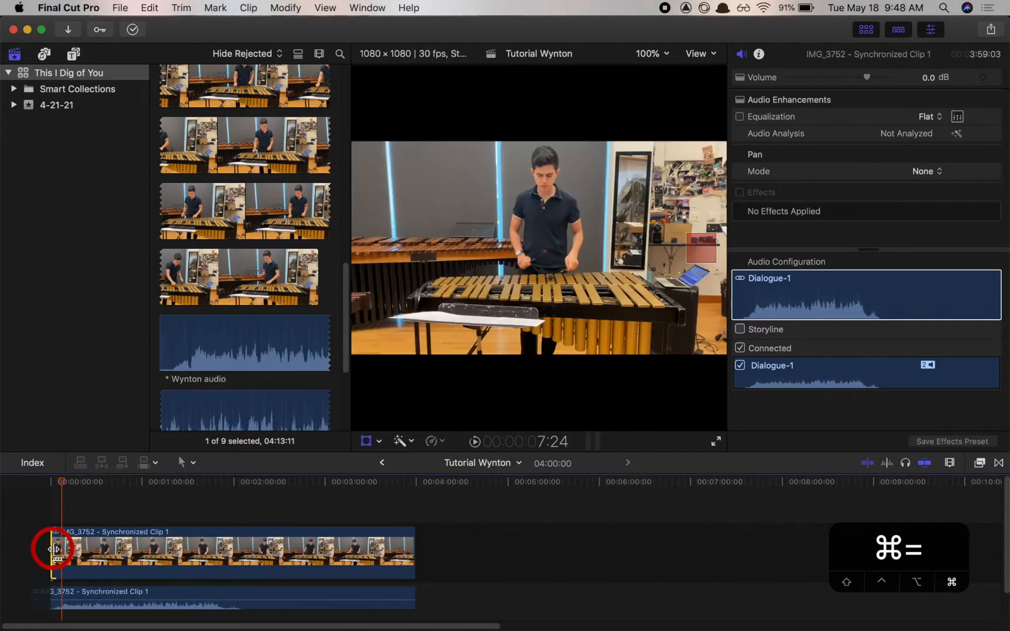
pyautogui.moveTo(32, 515); pyautogui.dragTo(58, 514)
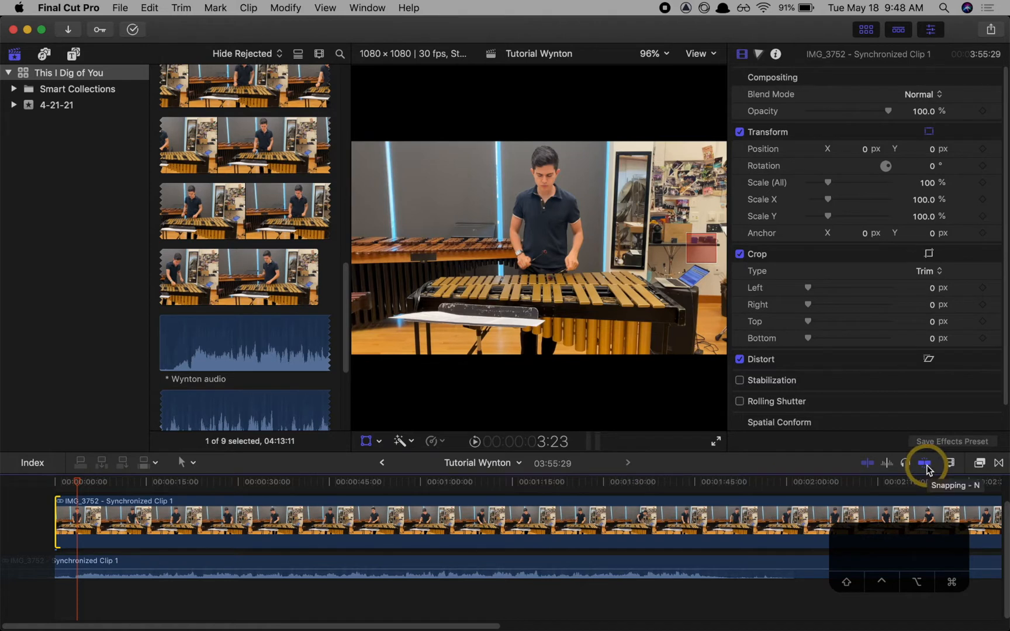
# Toggle timeline snapping off and back on, and trim the start of the video clip slightly further to a duration of 3:55:19.
pyautogui.press('n')
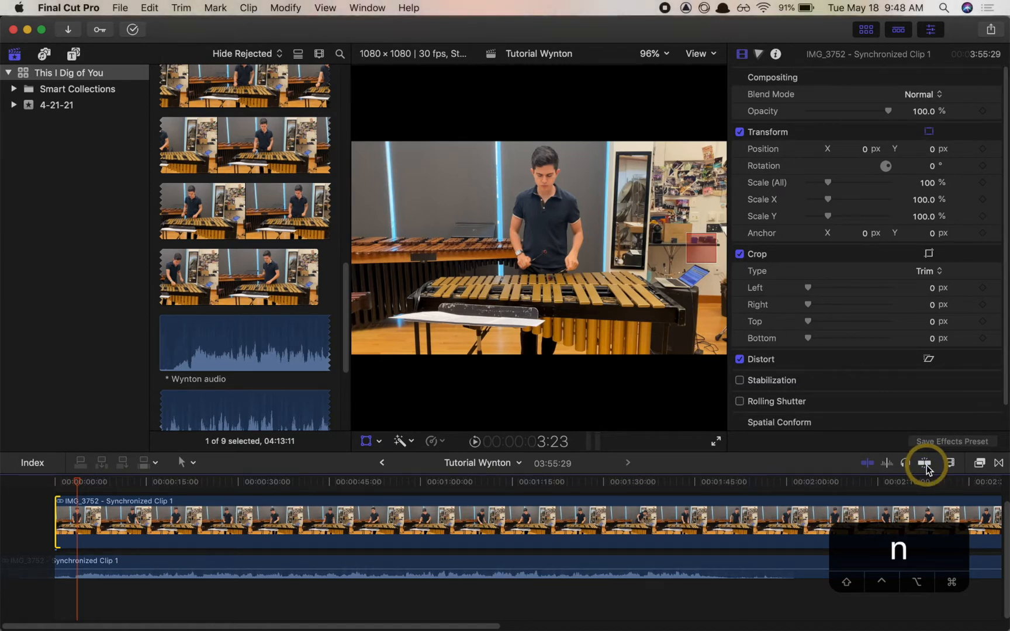
pyautogui.press('n')
pyautogui.press('n')
pyautogui.press('n')
pyautogui.press('n')
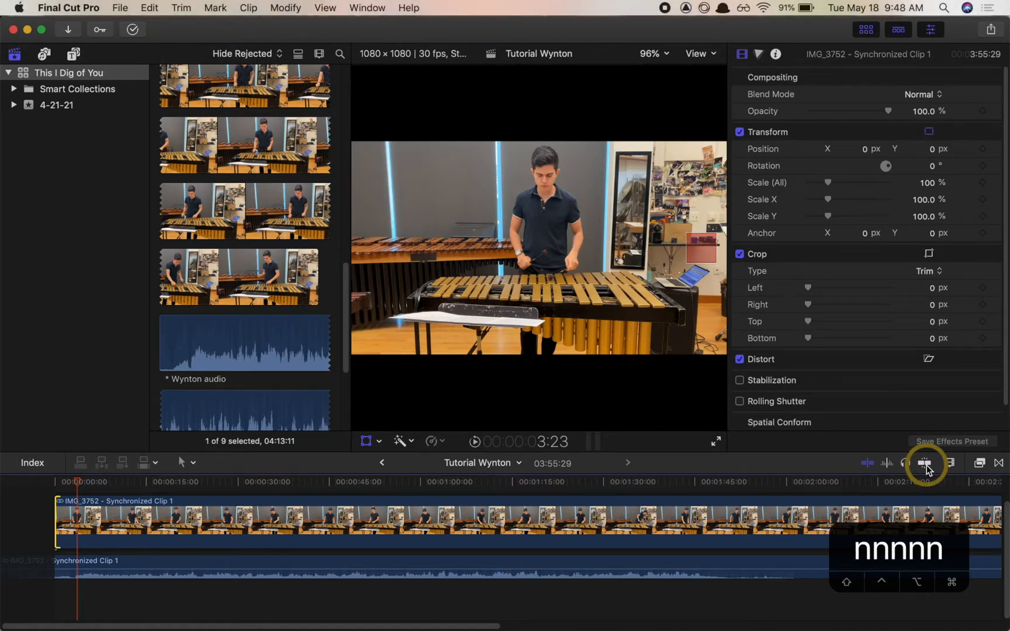
pyautogui.press('n')
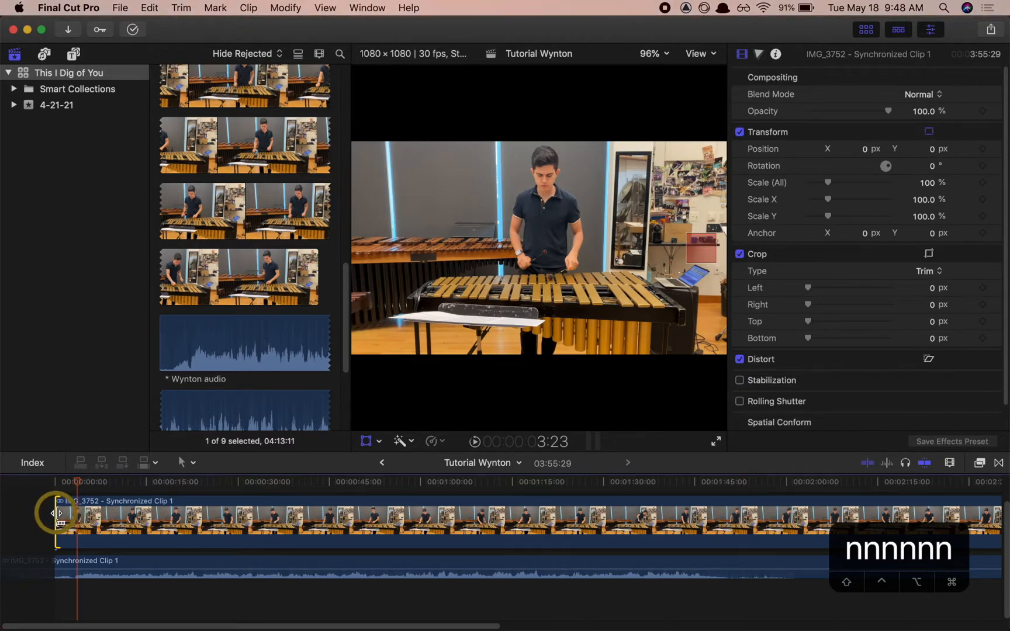
pyautogui.moveTo(58, 513)
pyautogui.mouseDown()
pyautogui.moveTo(80, 513)
pyautogui.moveTo(59, 511)
pyautogui.mouseUp()
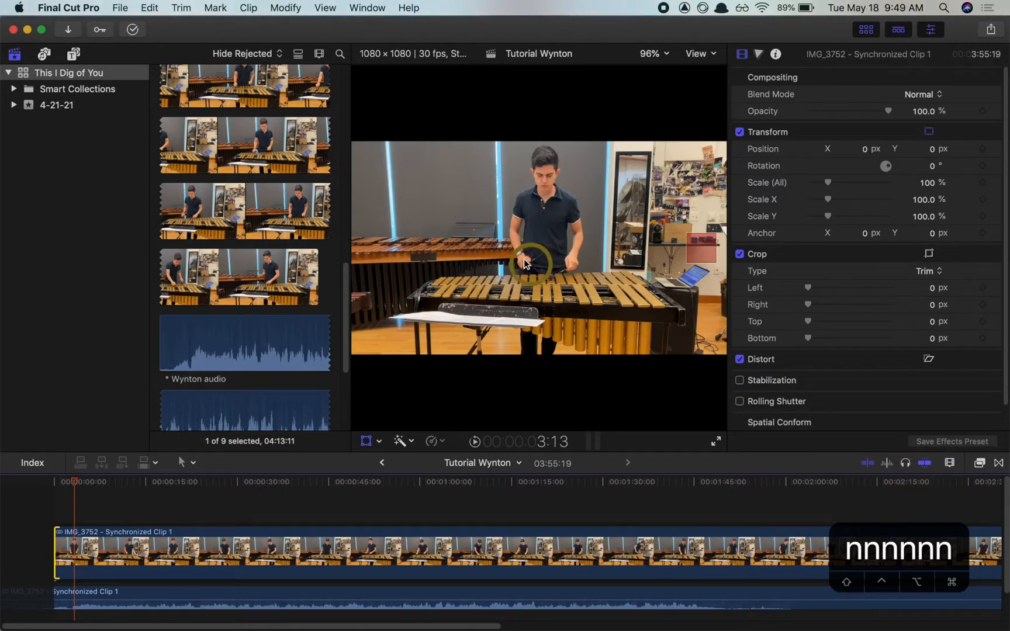
# Transform the video clip to about 147% scale at about X 18, Y 99 px, filling the upper part of the square frame.
pyautogui.click(366, 442)
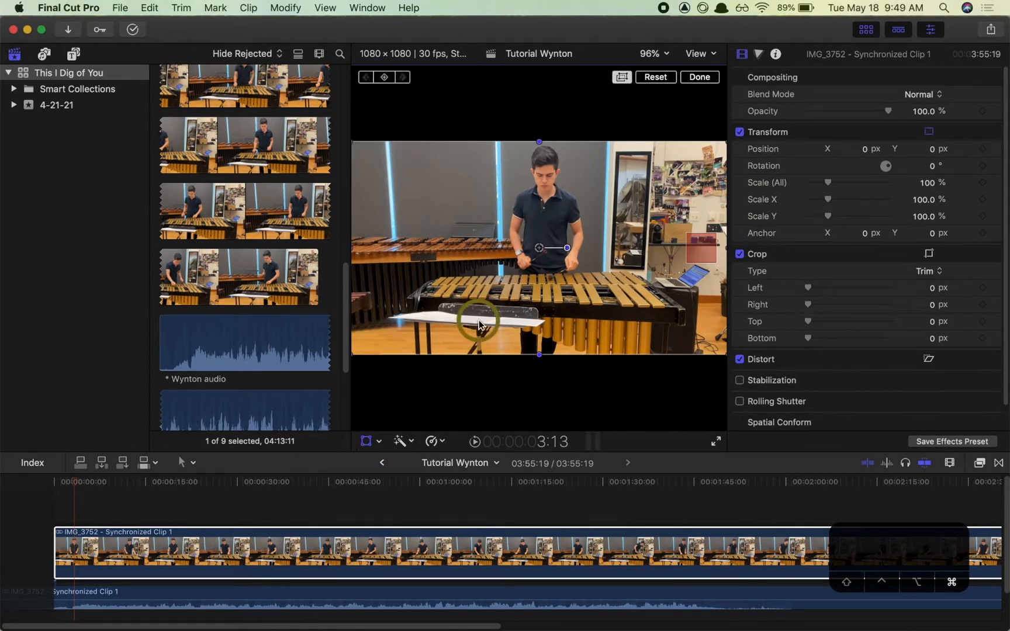
pyautogui.press('super+minus')
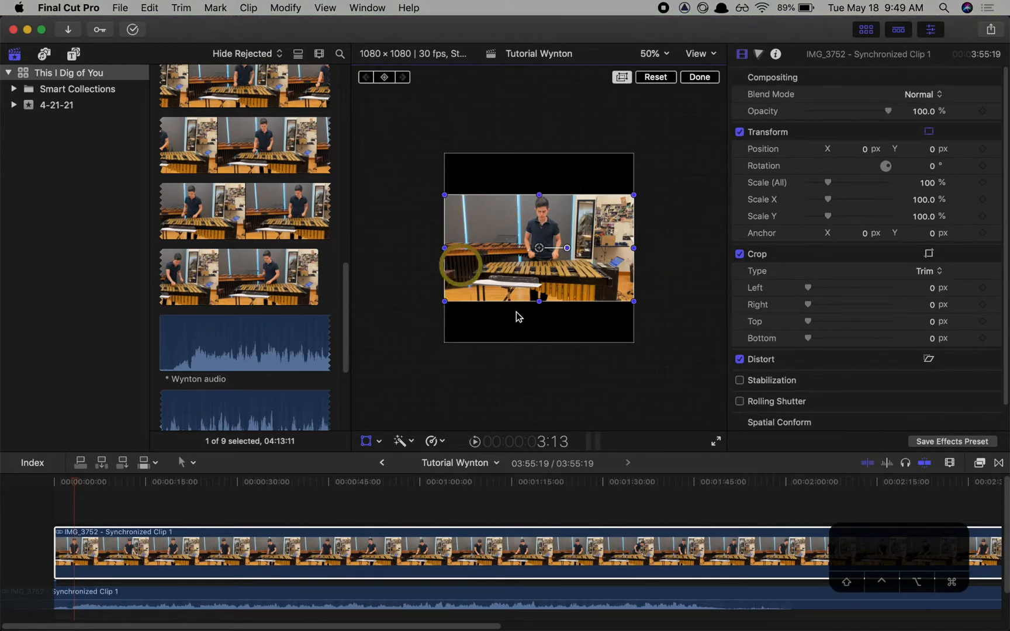
pyautogui.click(368, 443)
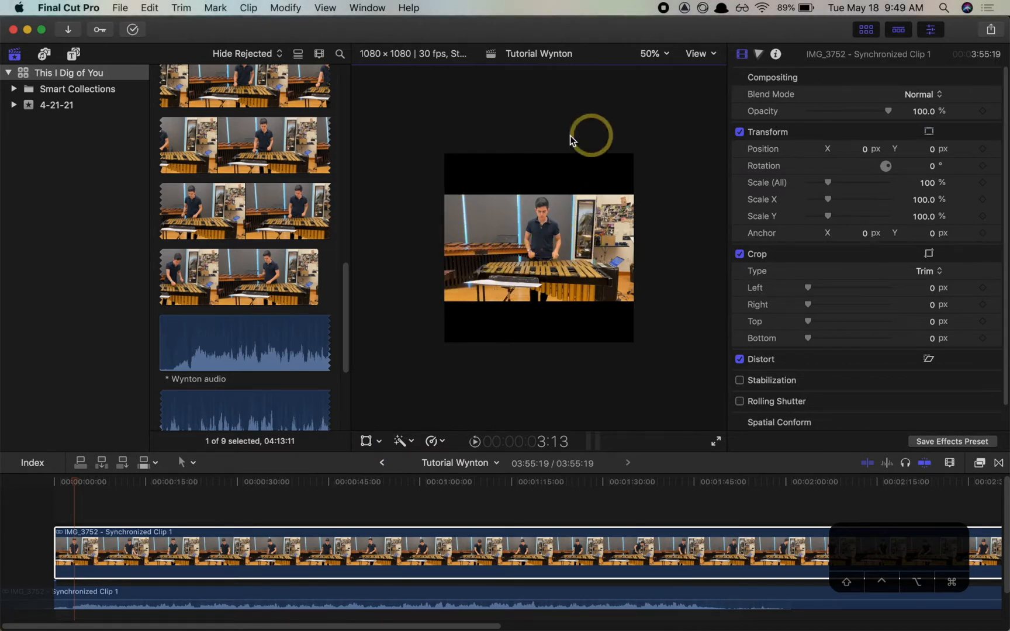
pyautogui.click(366, 442)
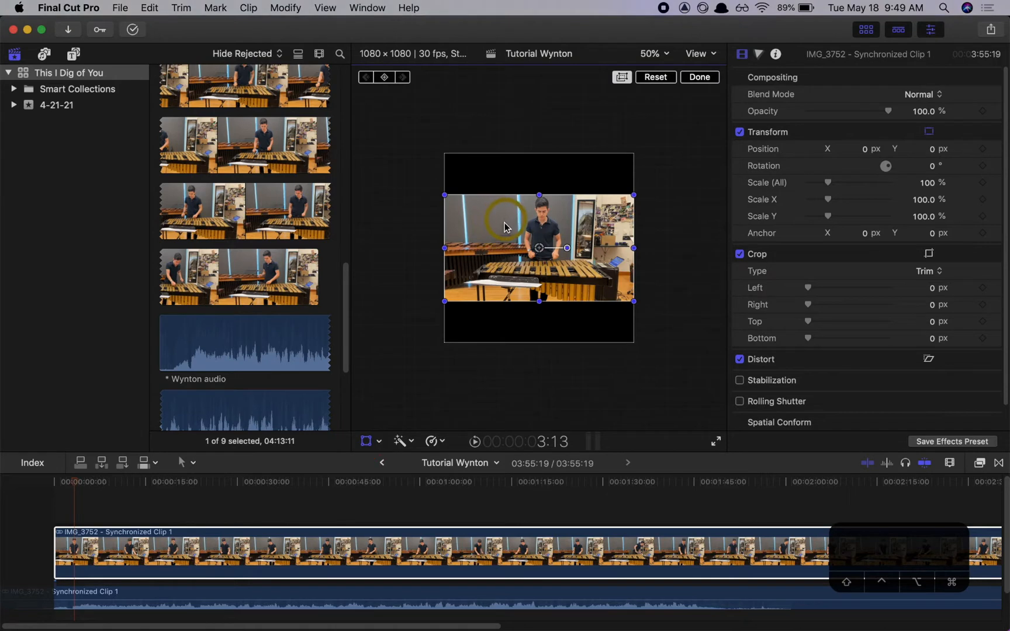
pyautogui.moveTo(507, 220); pyautogui.dragTo(509, 186)
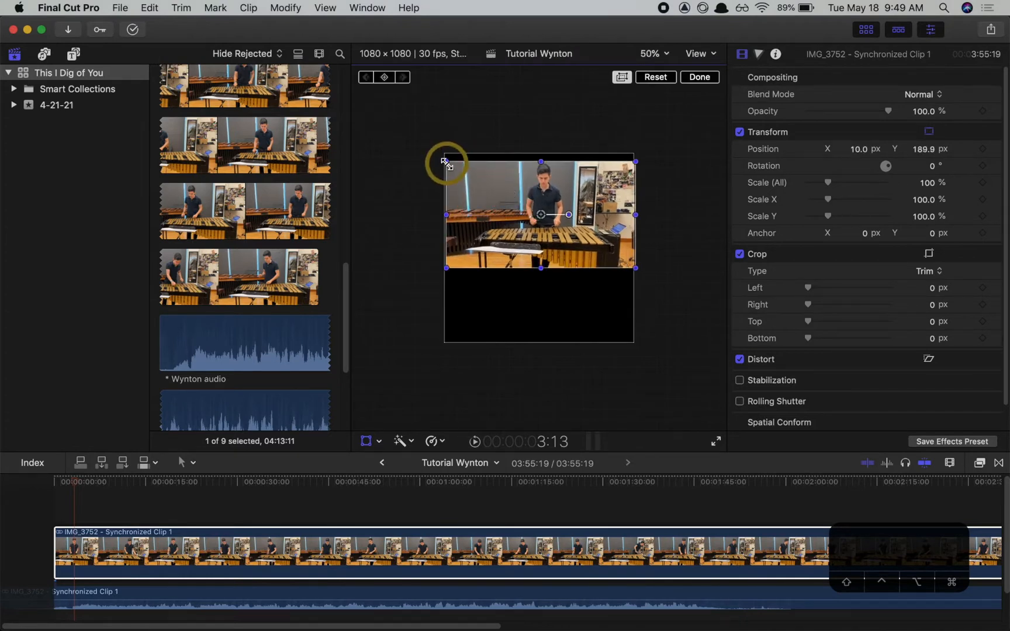
pyautogui.moveTo(445, 163); pyautogui.dragTo(416, 191)
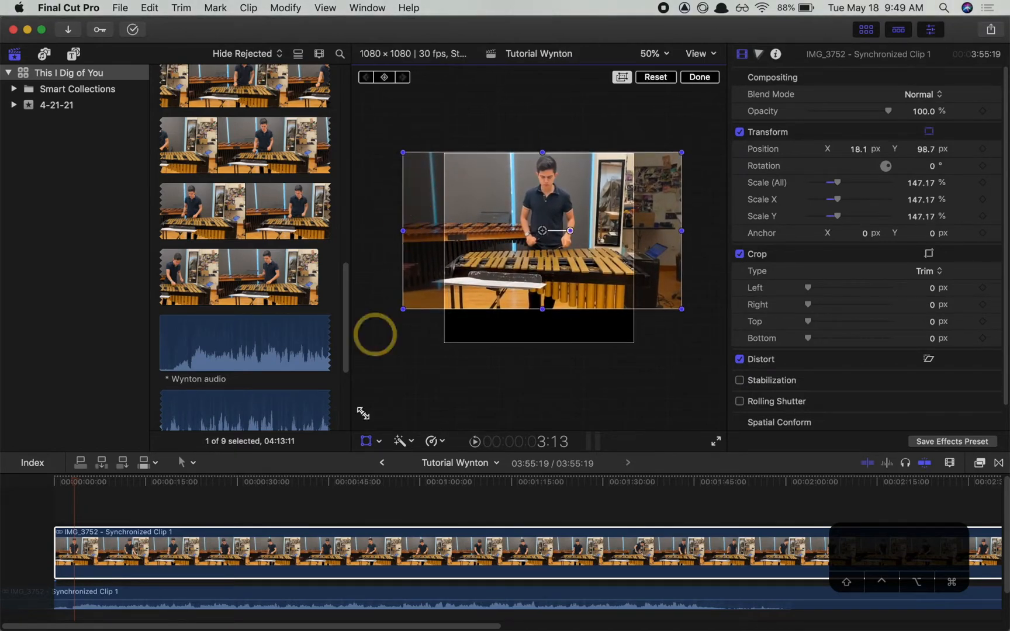
pyautogui.click(367, 443)
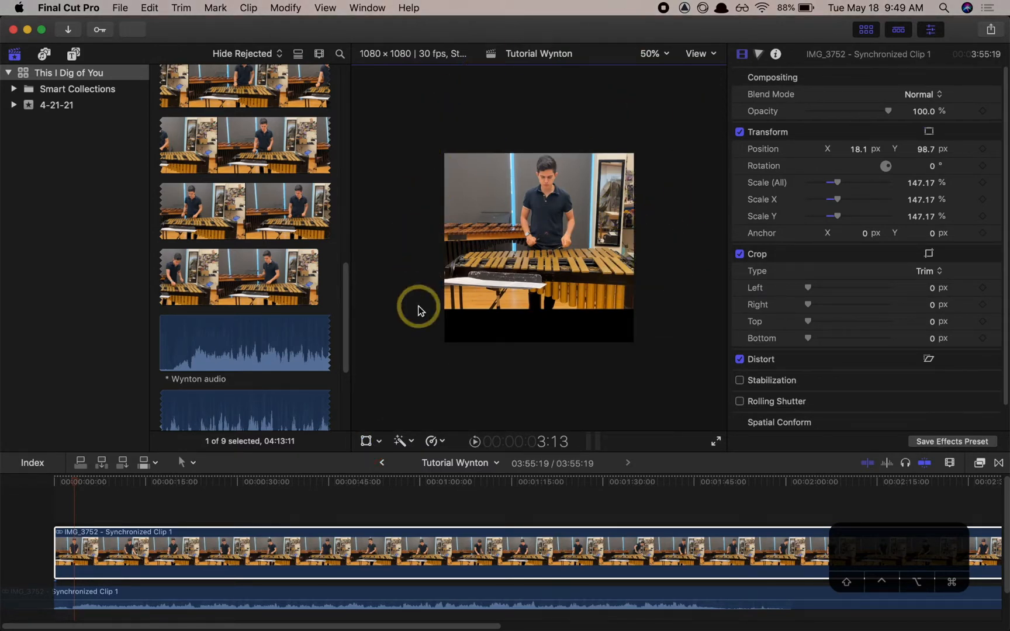
pyautogui.click(366, 442)
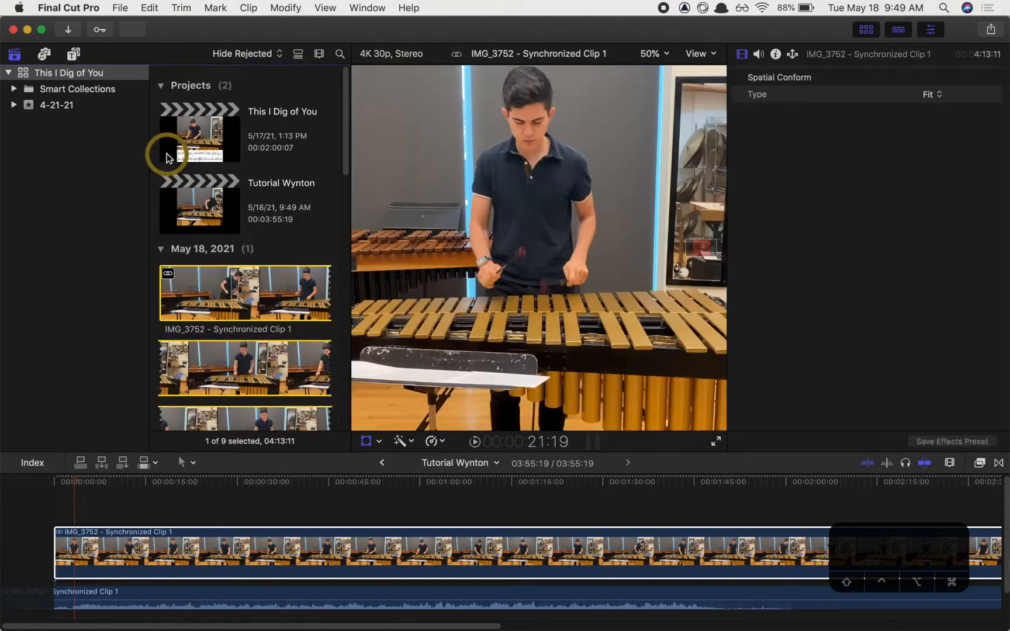
# Add the 360° Color Solid generator above the video clip and extend it to the full 3:55:19 duration.
pyautogui.click(75, 55)
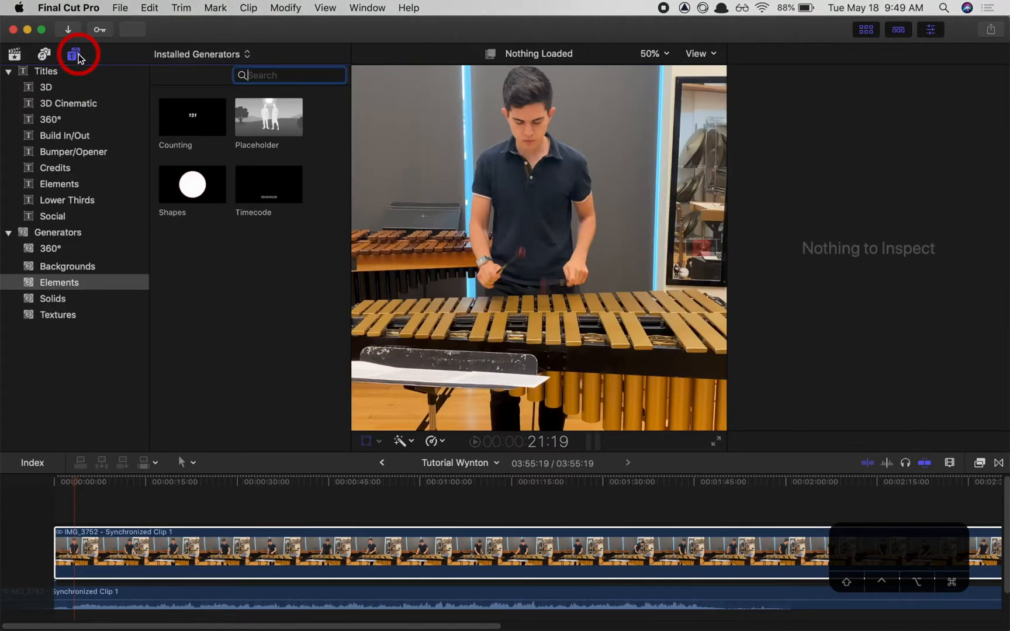
pyautogui.click(53, 249)
pyautogui.click(191, 127)
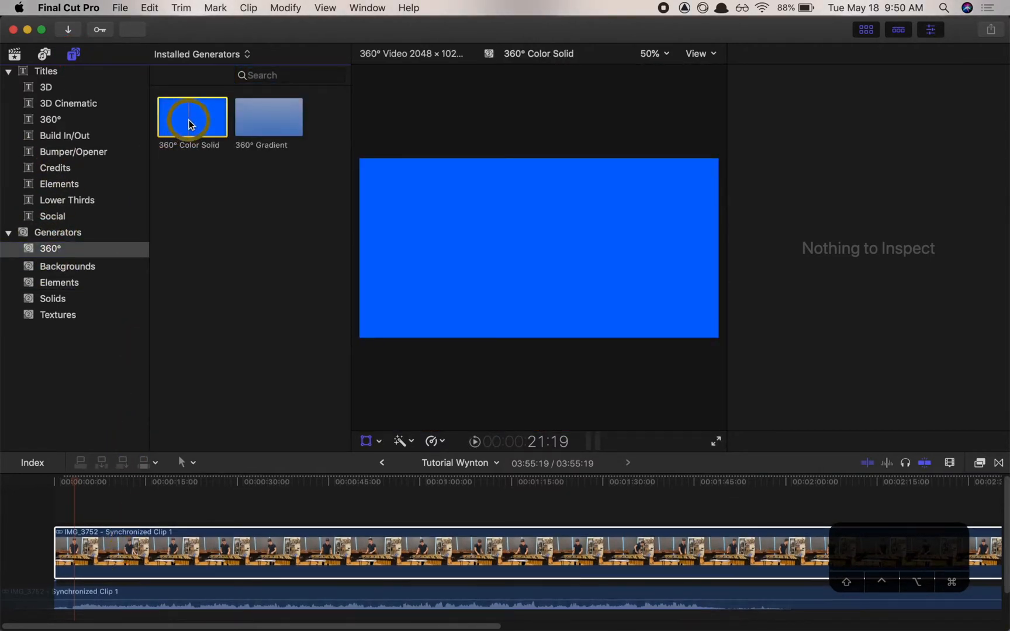
pyautogui.moveTo(189, 121); pyautogui.dragTo(746, 491)
pyautogui.press('super+4')
pyautogui.press('super+minus')
pyautogui.click(424, 521)
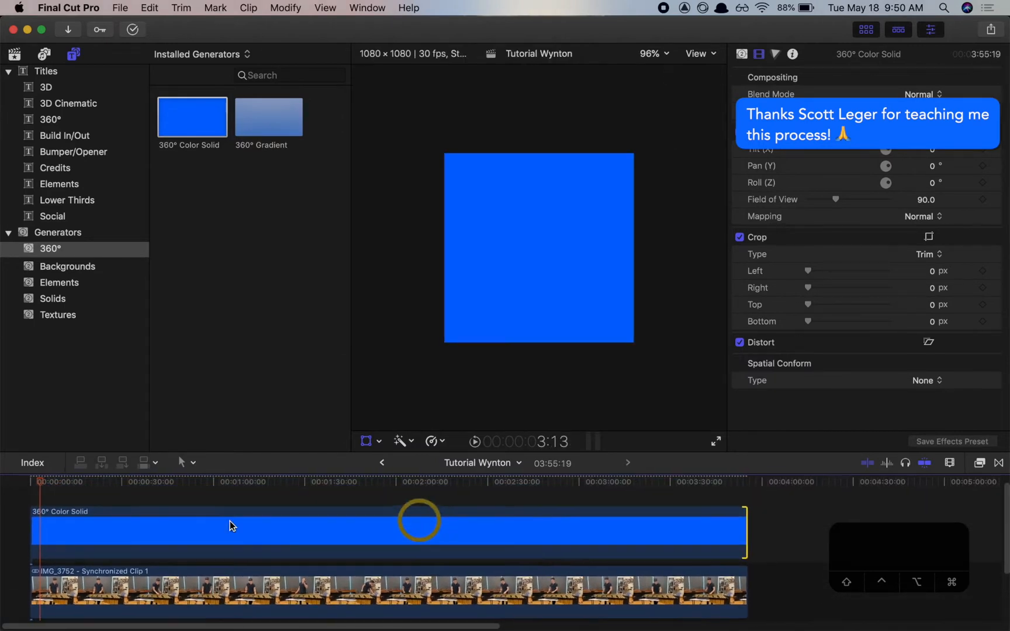
# Set the color of the 360° Color Solid clip to White from the Apple color palette.
pyautogui.click(161, 531)
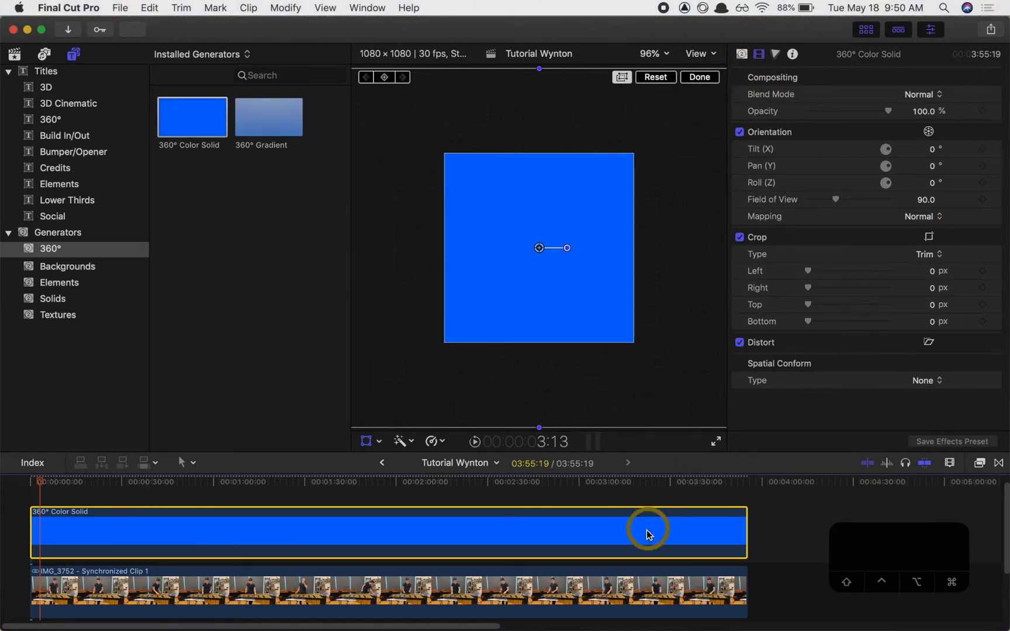
pyautogui.click(740, 55)
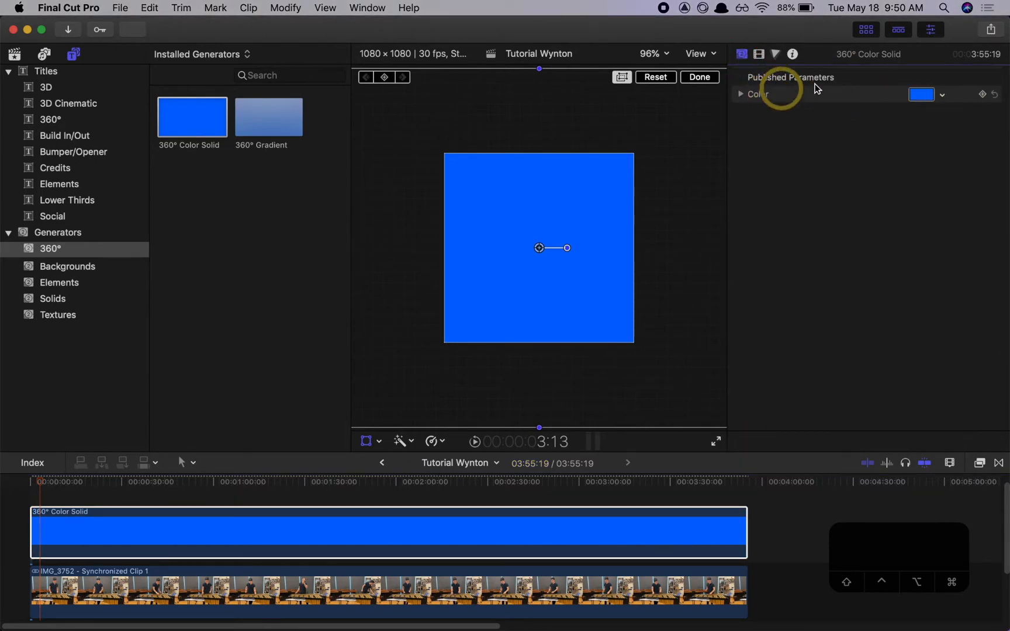
pyautogui.click(922, 96)
pyautogui.click(747, 90)
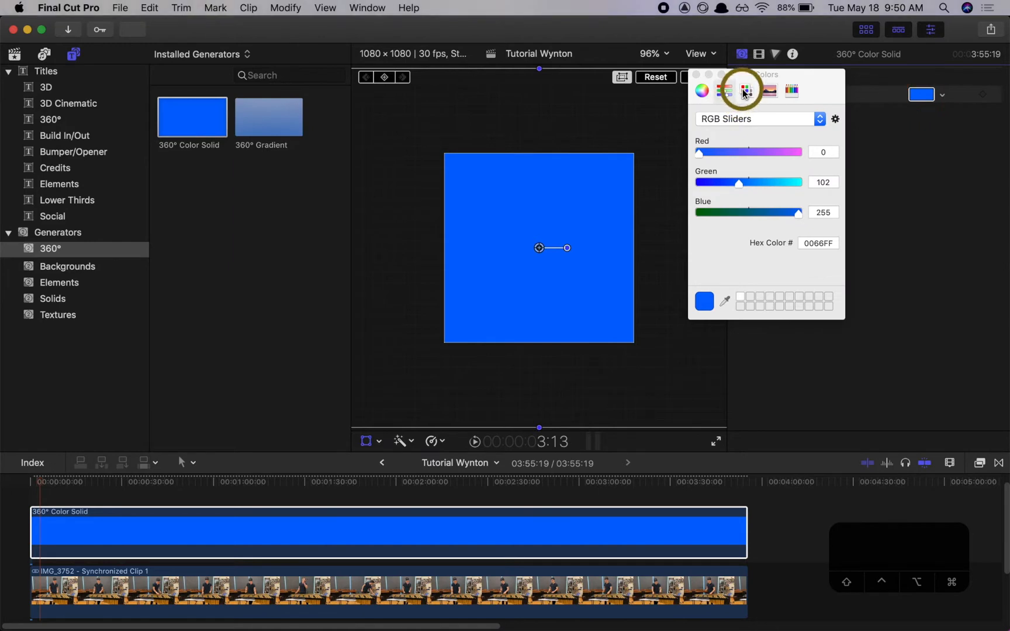
pyautogui.scroll(-1, 720, 246)
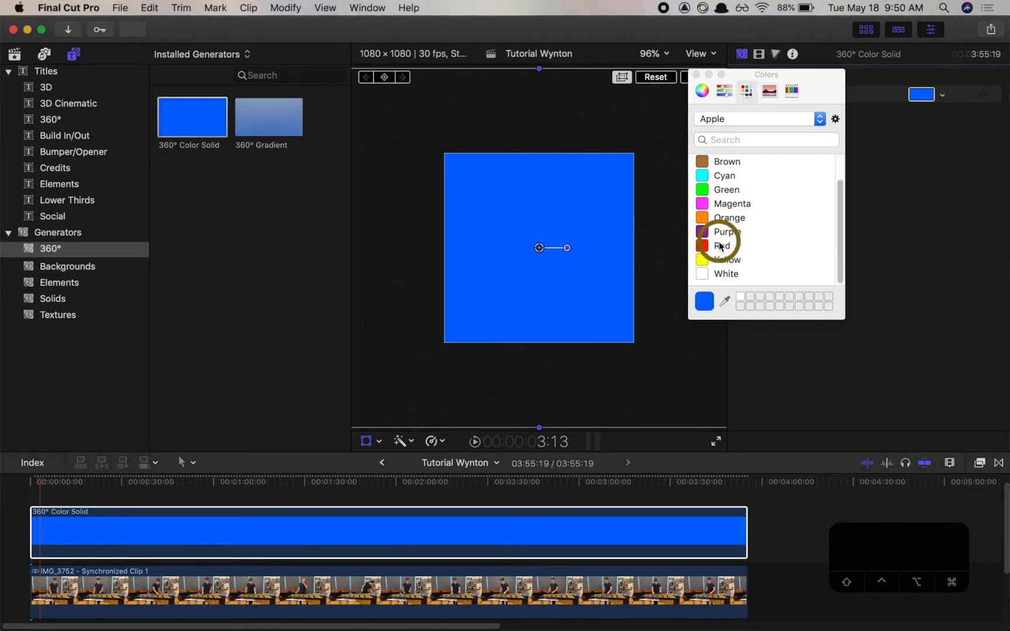
pyautogui.click(704, 277)
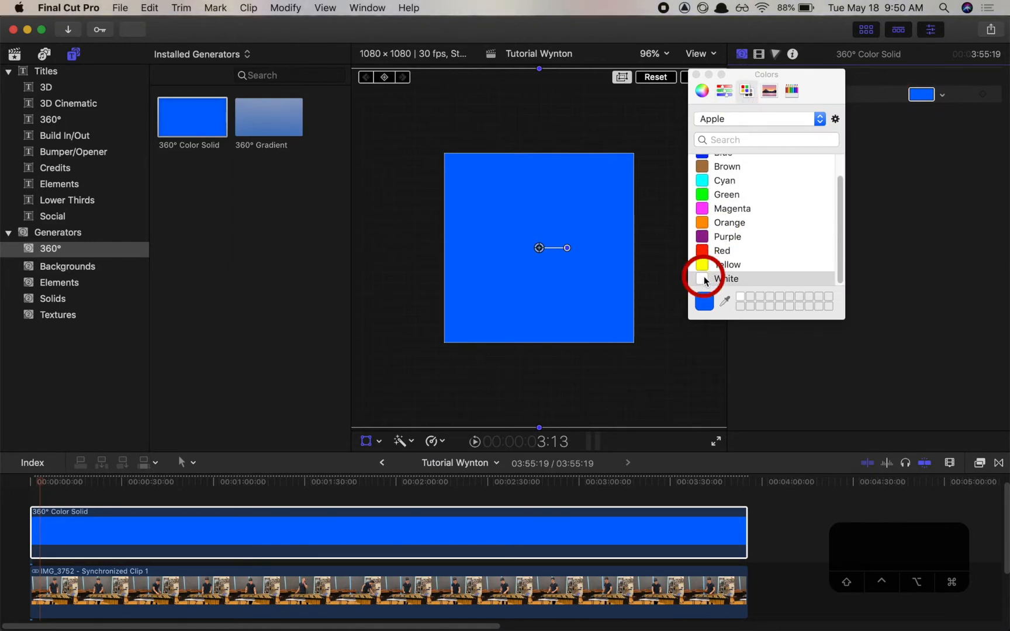
pyautogui.click(696, 76)
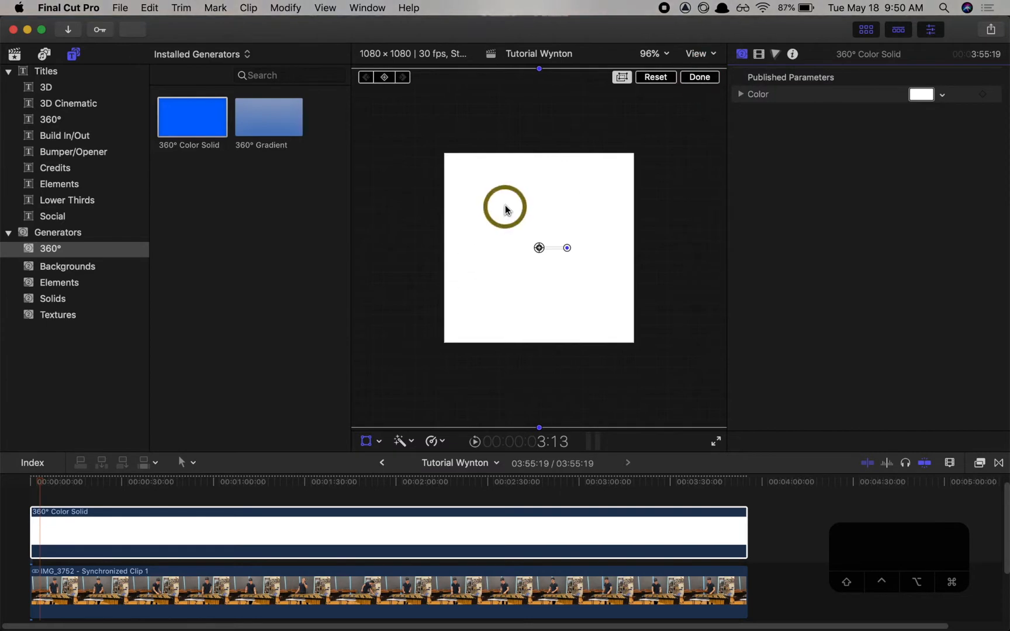
# Scale the white solid to 136% and move it to about X 33, Y -973 px so it fills the lower part of the frame.
pyautogui.moveTo(506, 205); pyautogui.dragTo(506, 231)
pyautogui.moveTo(503, 281); pyautogui.dragTo(505, 341)
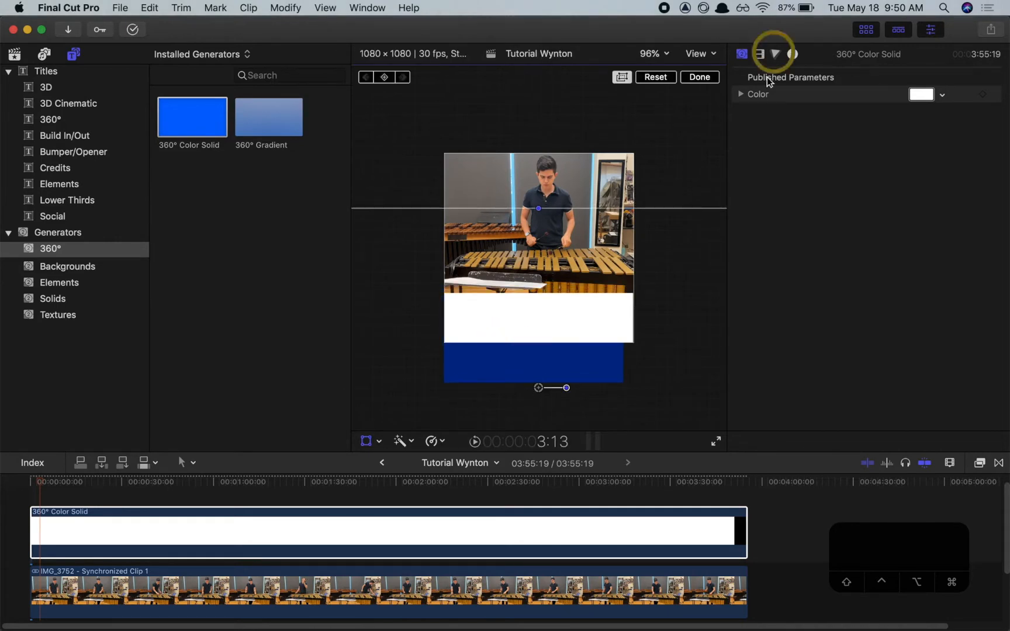
pyautogui.click(761, 67)
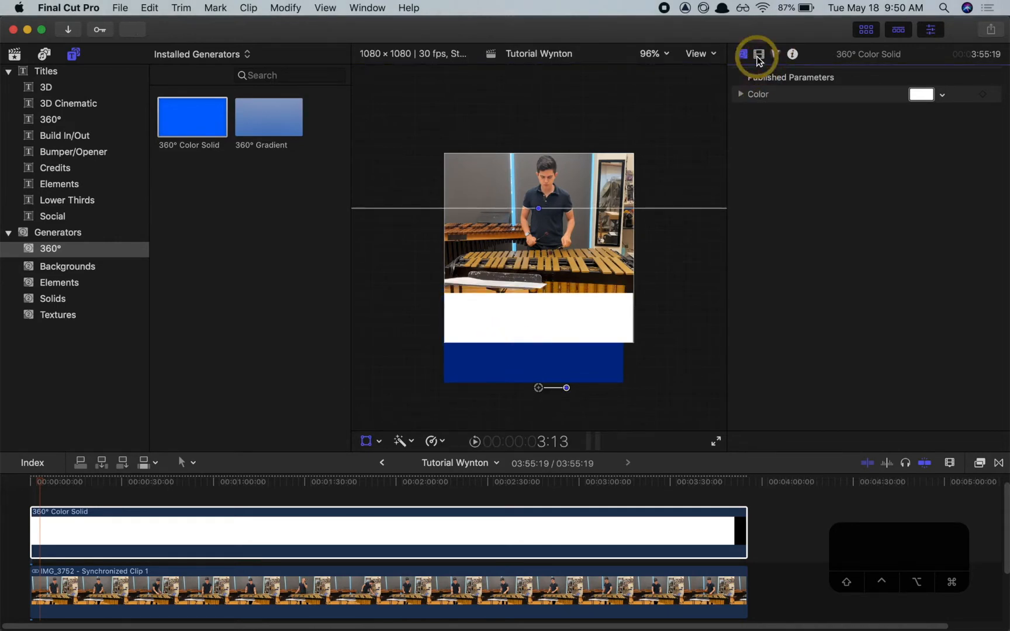
pyautogui.click(758, 55)
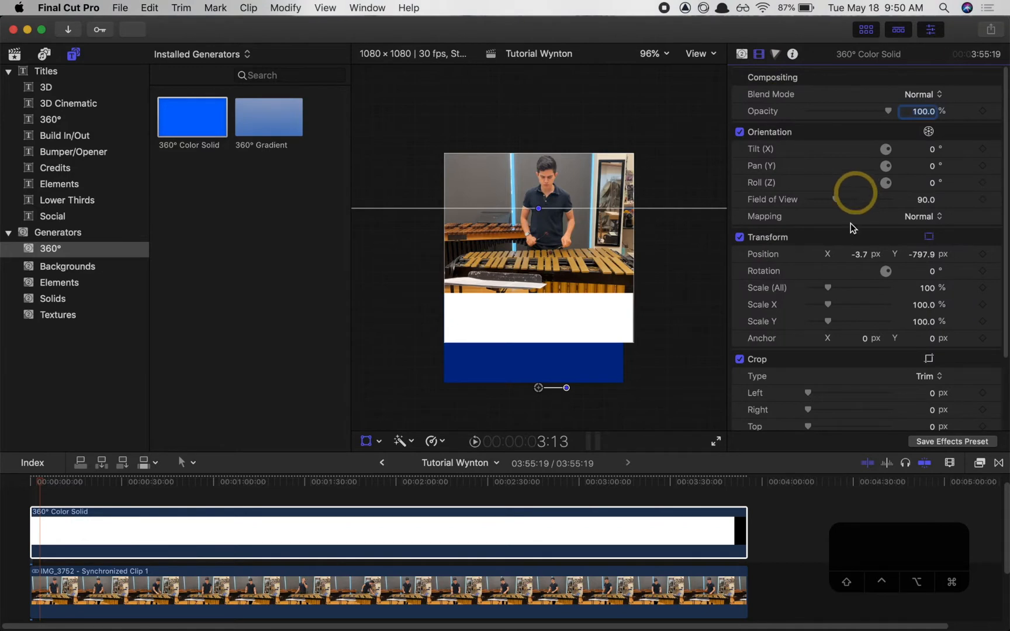
pyautogui.moveTo(826, 290); pyautogui.dragTo(839, 287)
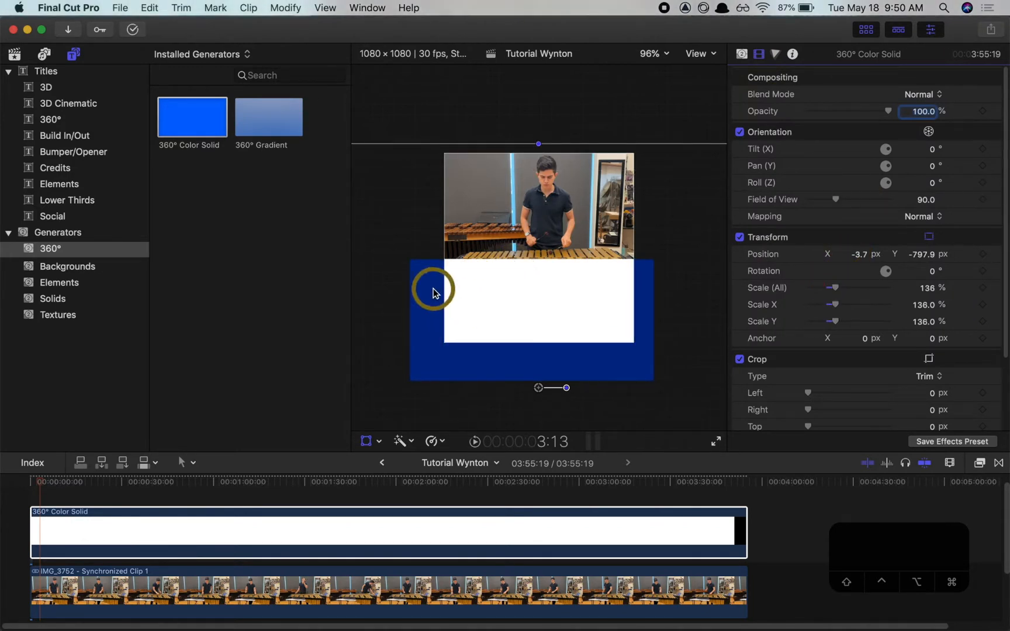
pyautogui.moveTo(434, 286); pyautogui.dragTo(439, 318)
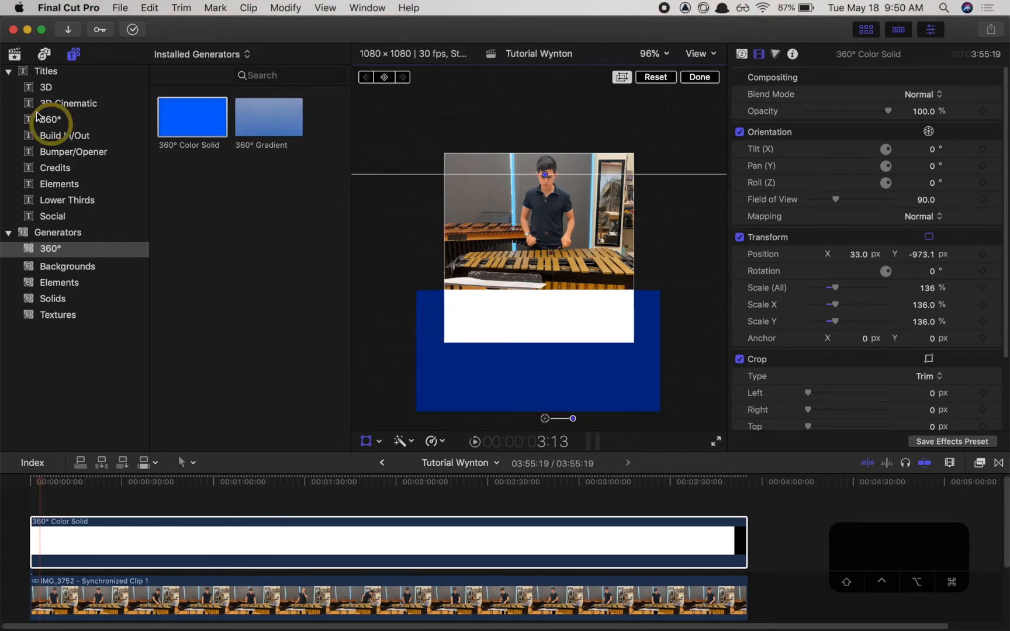
# Place the pg 1 sheet music image from the library above the white solid at the start of the timeline.
pyautogui.click(23, 56)
pyautogui.scroll(-10, 272, 324)
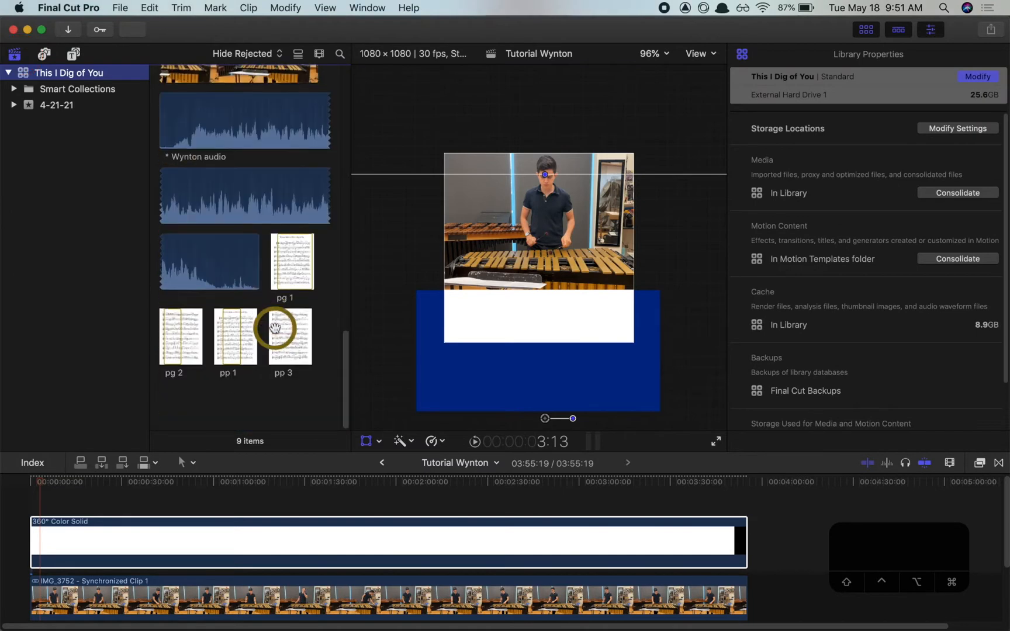
pyautogui.click(293, 294)
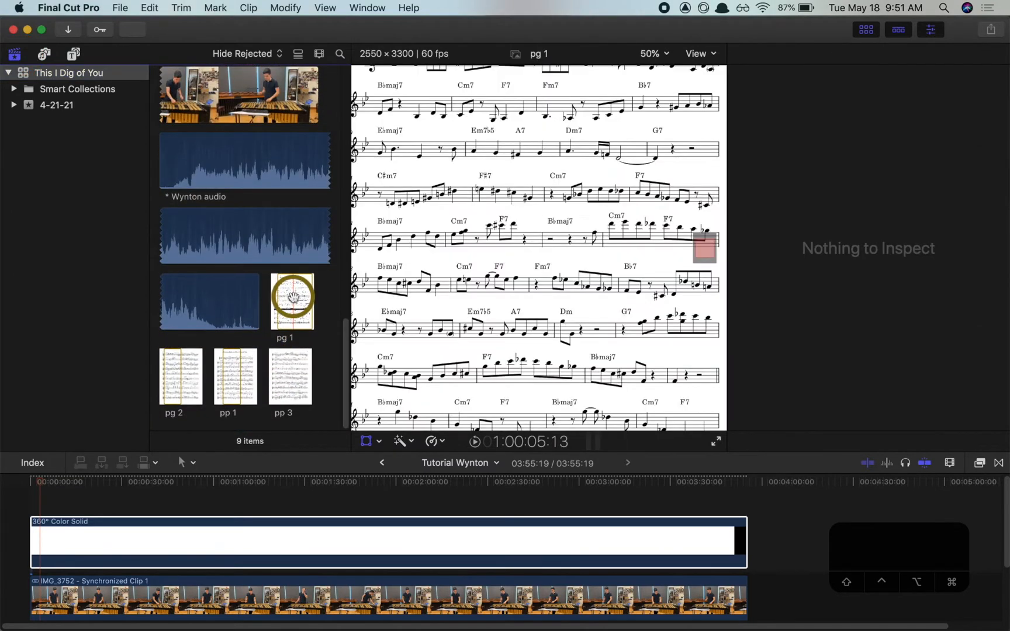
pyautogui.moveTo(292, 301); pyautogui.dragTo(38, 494)
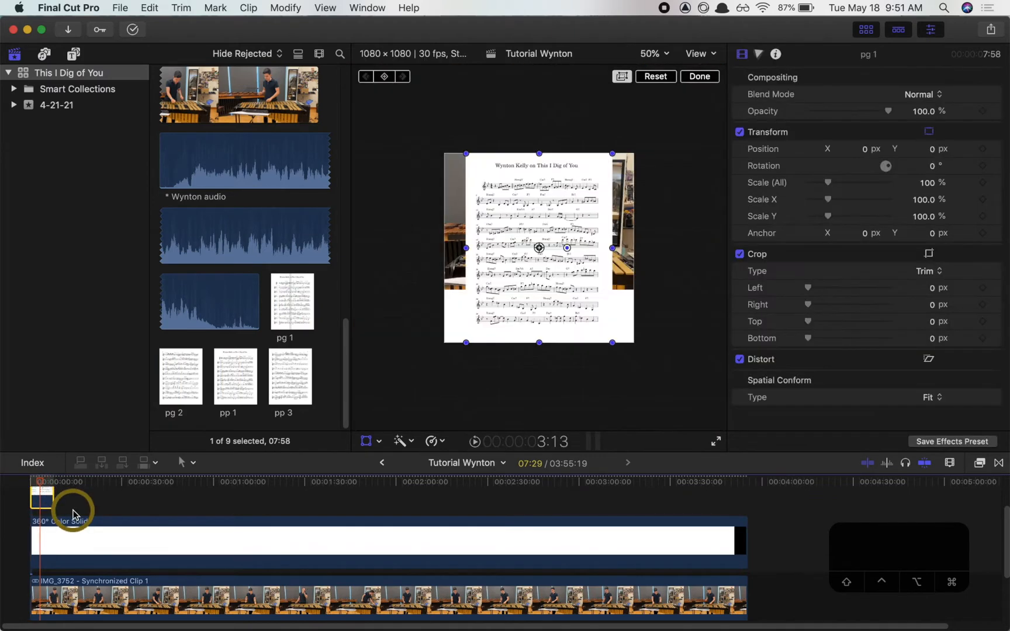
# Review the stacked timeline layers: sheet music image, color solid, synchronized video clip and its audio.
pyautogui.scroll(-3, 73, 512)
pyautogui.scroll(5, 73, 513)
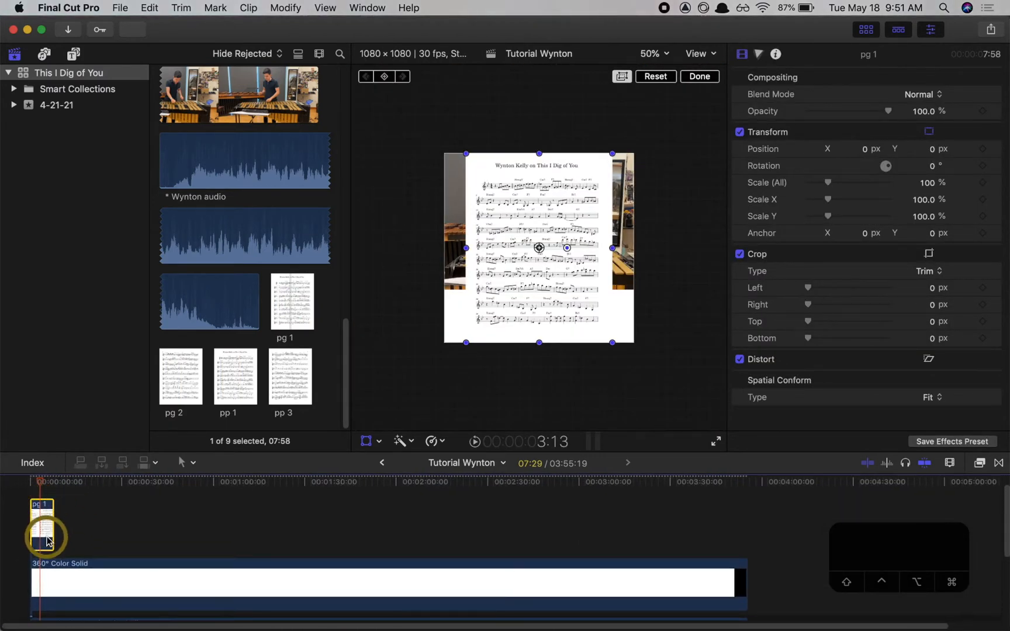
pyautogui.scroll(-3, 47, 541)
pyautogui.scroll(2, 47, 541)
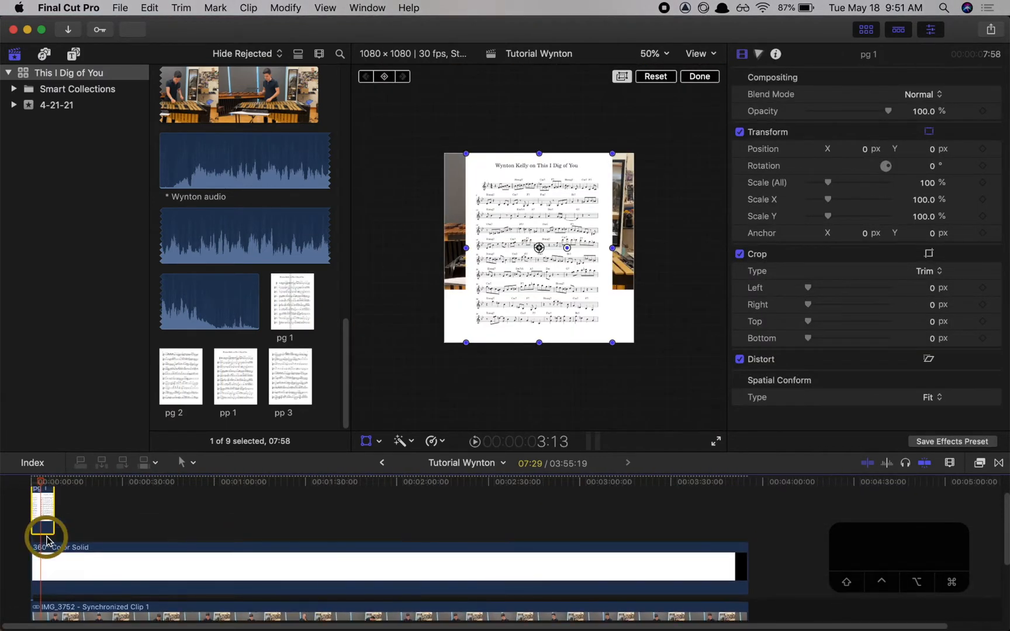
pyautogui.scroll(-5, 43, 545)
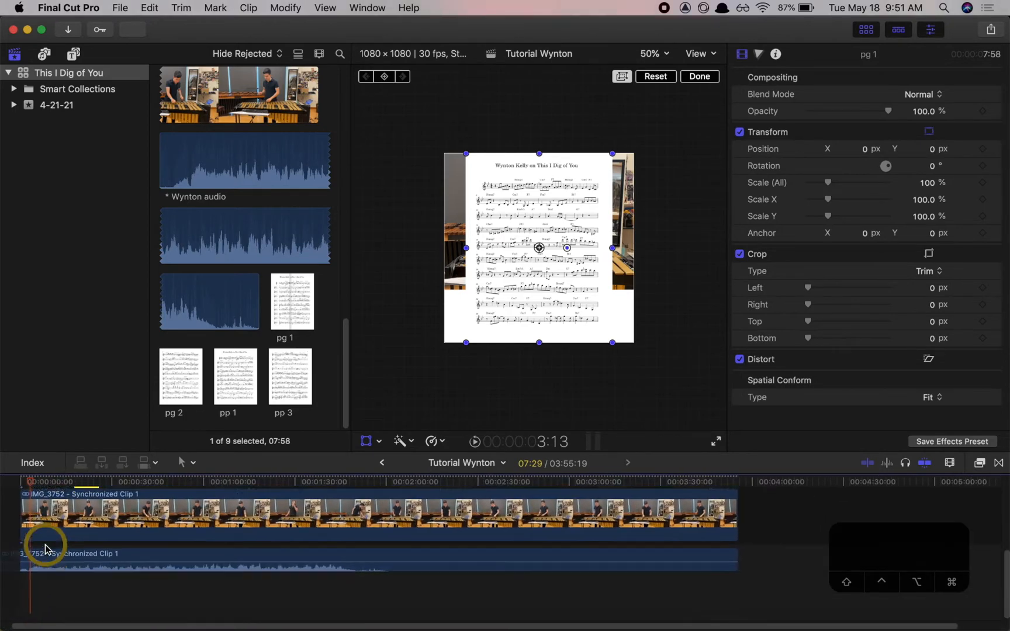
pyautogui.scroll(5, 45, 544)
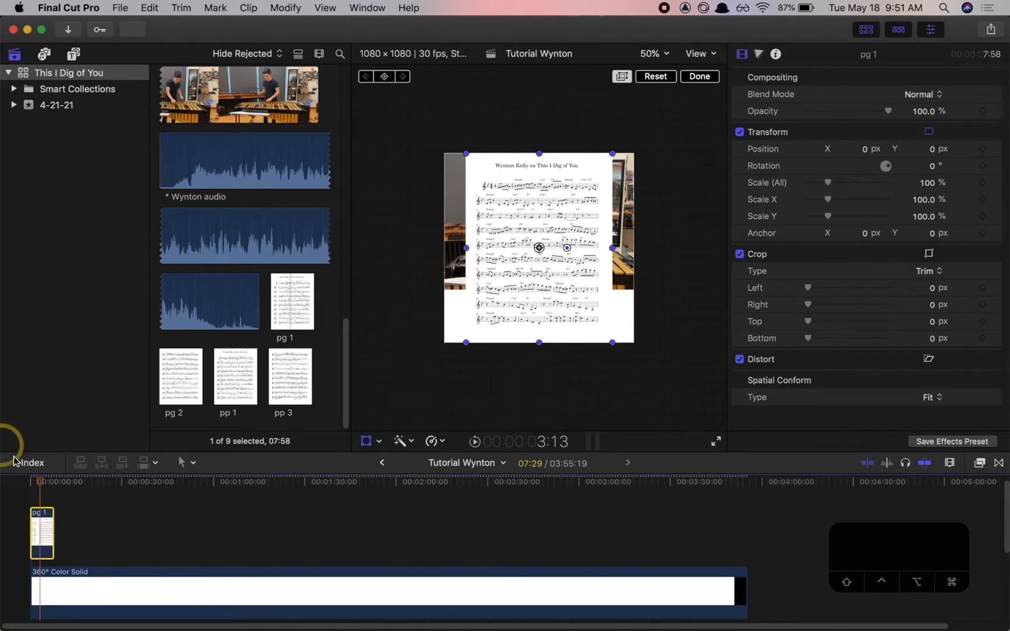
pyautogui.scroll(-3, 26, 536)
pyautogui.scroll(3, 19, 541)
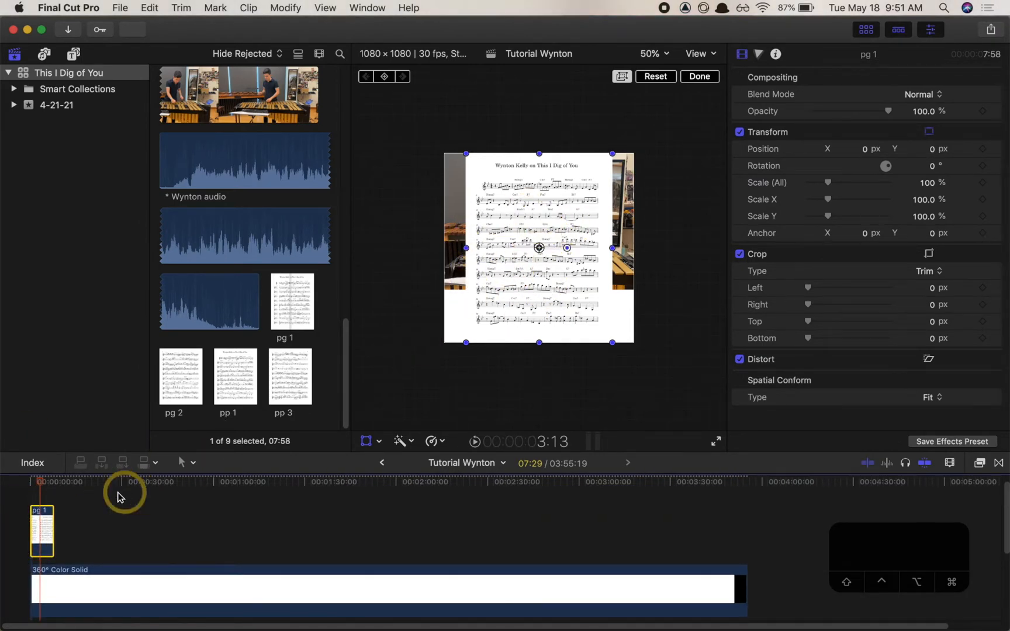
pyautogui.scroll(-1, 57, 555)
pyautogui.scroll(-2, 57, 555)
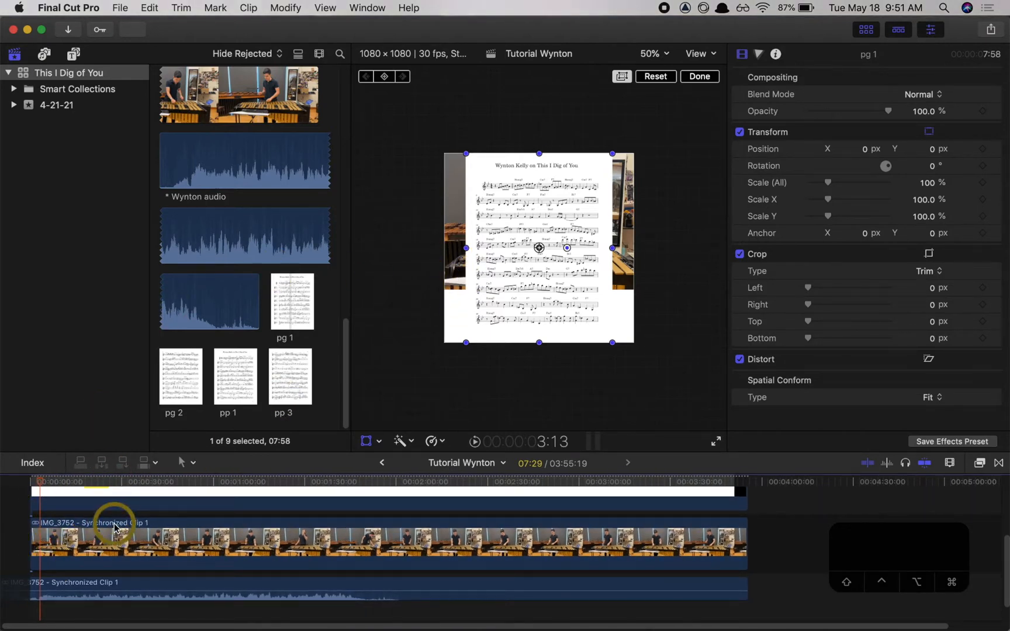
pyautogui.scroll(3, 113, 526)
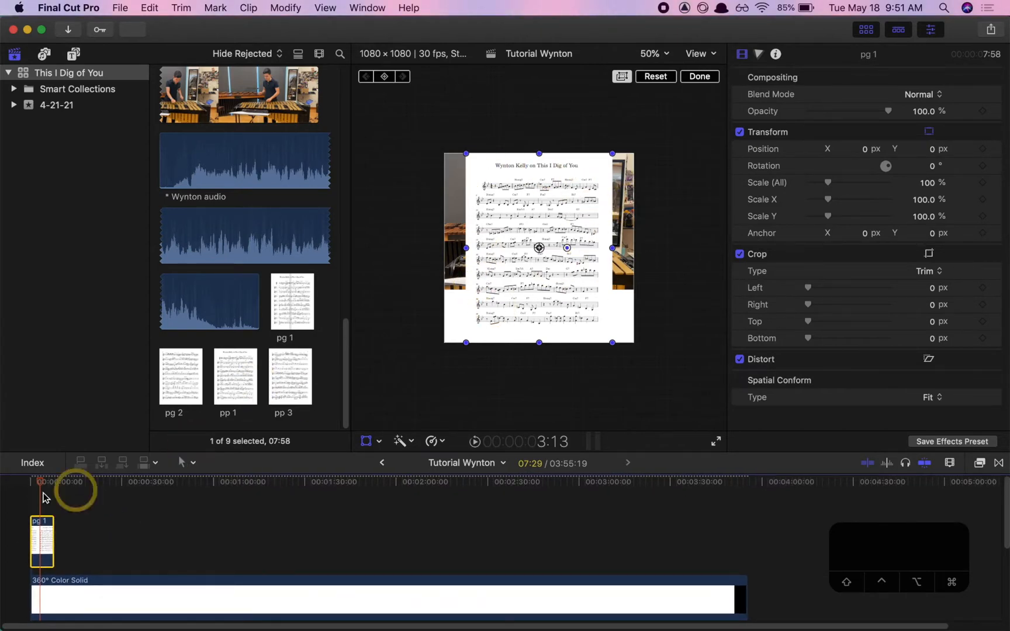
pyautogui.scroll(-3, 27, 558)
pyautogui.scroll(2, 28, 555)
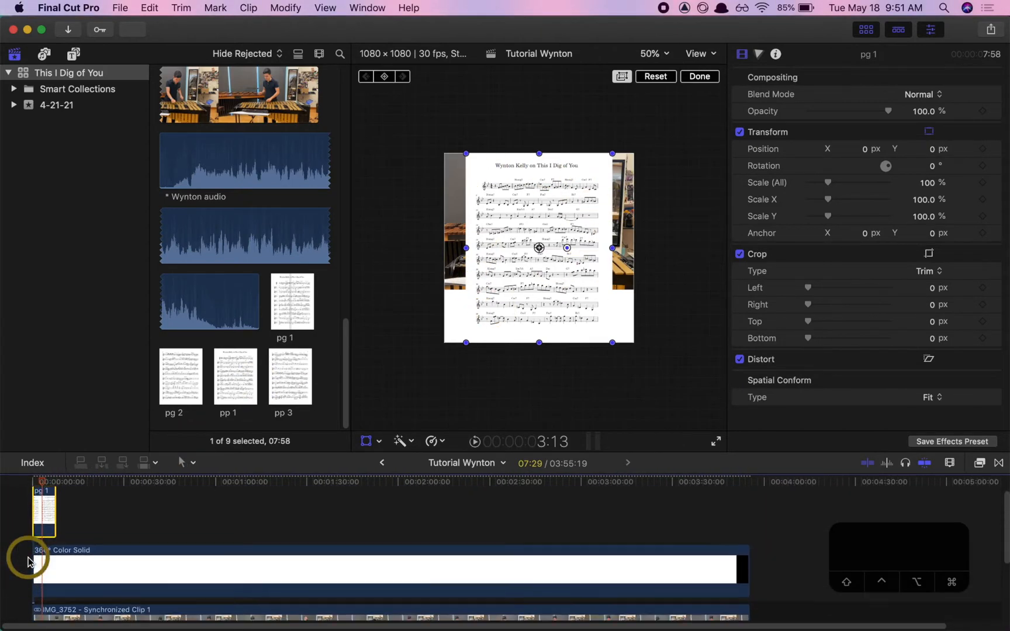
# Extend the pg 1 clip to a duration of 1:48:06 and return the playhead to the start of the timeline.
pyautogui.moveTo(52, 502); pyautogui.dragTo(355, 517)
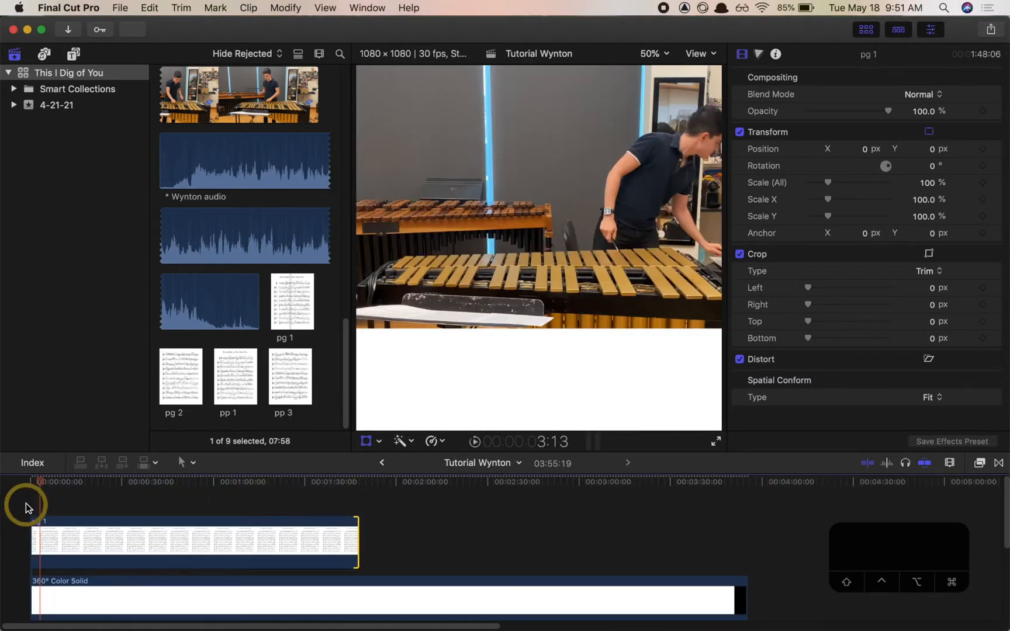
pyautogui.click(28, 503)
pyautogui.press('super+equal')
pyautogui.press('super+equal')
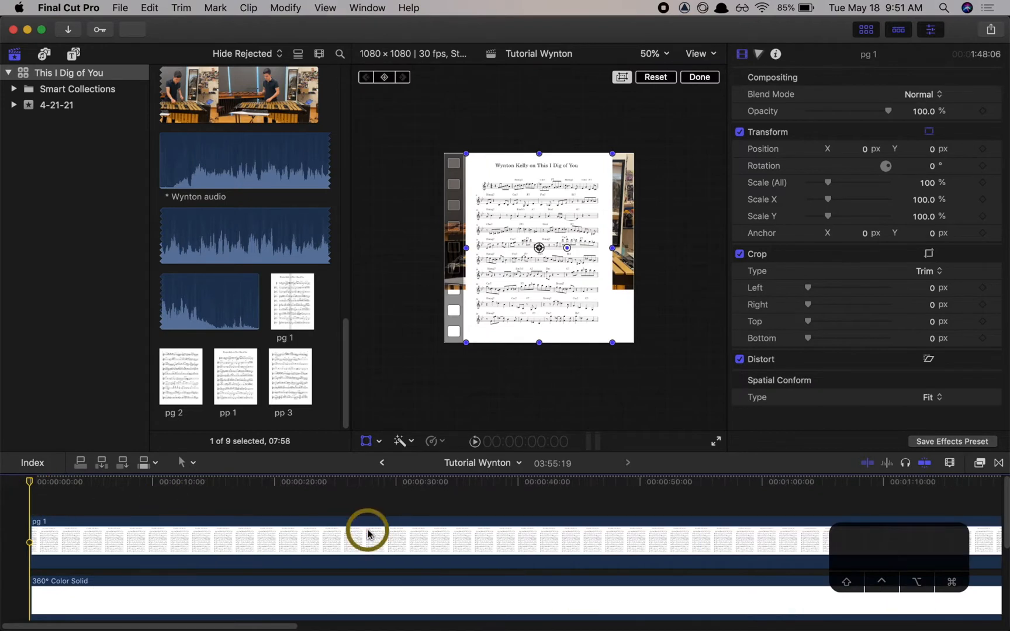
# Scale the pg 1 sheet music to 148% and position it at about X 1, Y -863 px, over the lower part of the frame.
pyautogui.click(536, 210)
pyautogui.moveTo(532, 264); pyautogui.dragTo(541, 326)
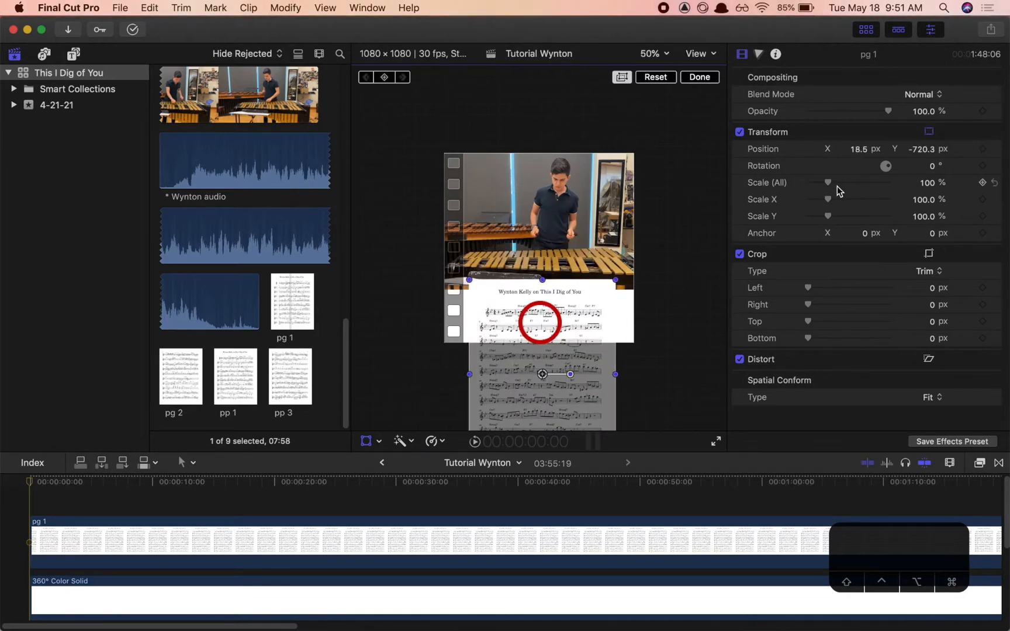
pyautogui.moveTo(828, 182); pyautogui.dragTo(834, 182)
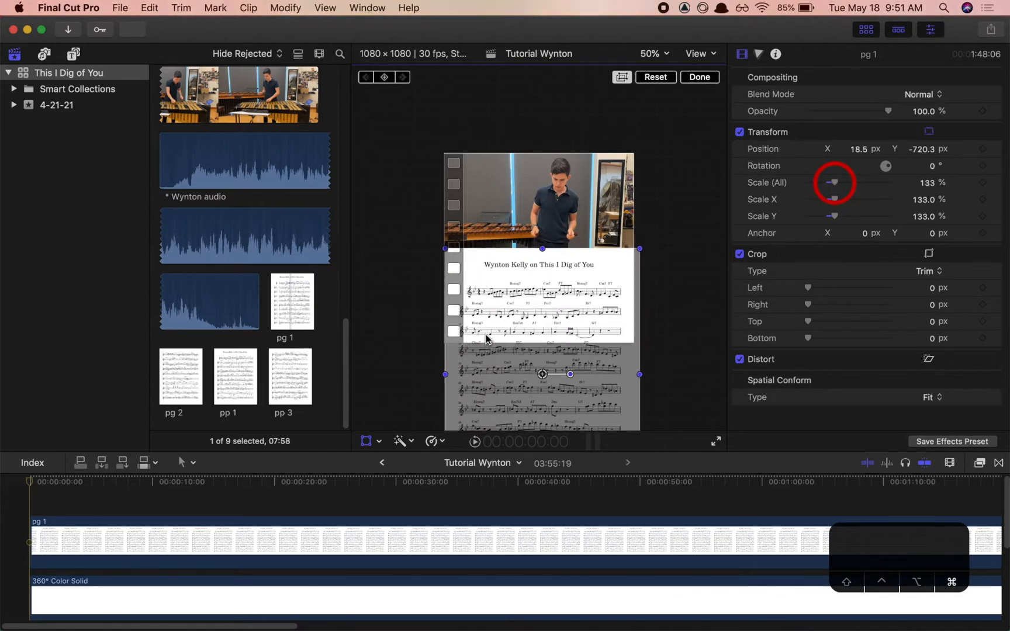
pyautogui.press('super+=')
pyautogui.scroll(-1, 691, 271)
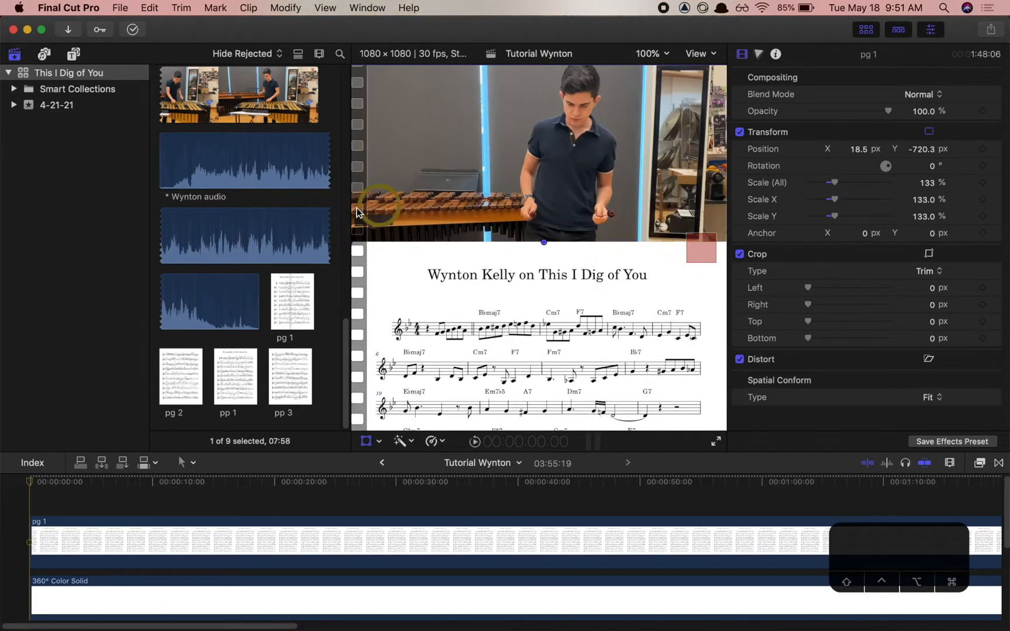
pyautogui.moveTo(351, 227); pyautogui.dragTo(216, 246)
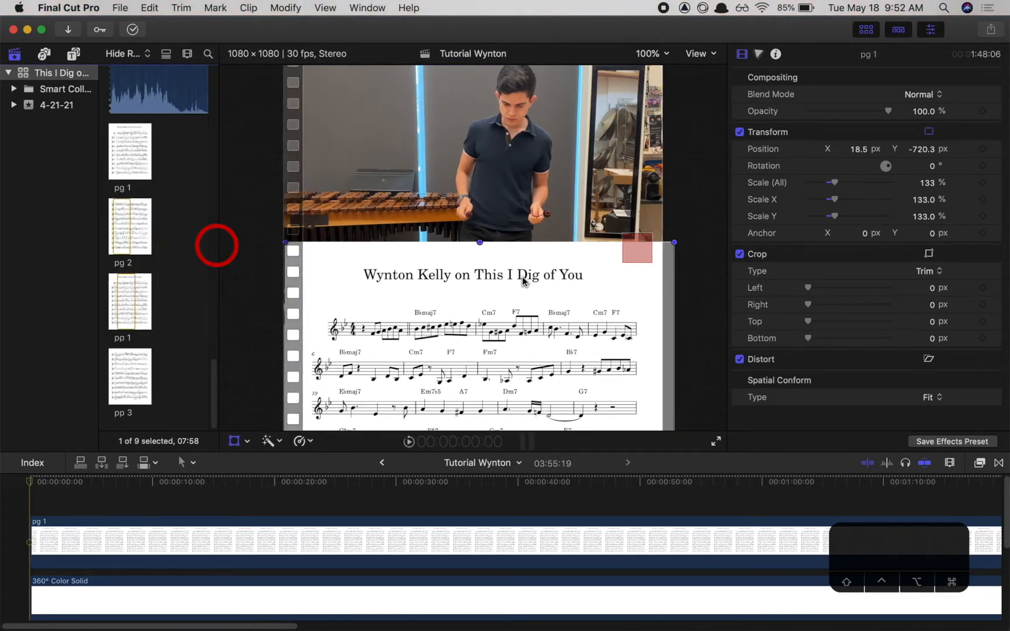
pyautogui.moveTo(523, 281); pyautogui.dragTo(502, 283)
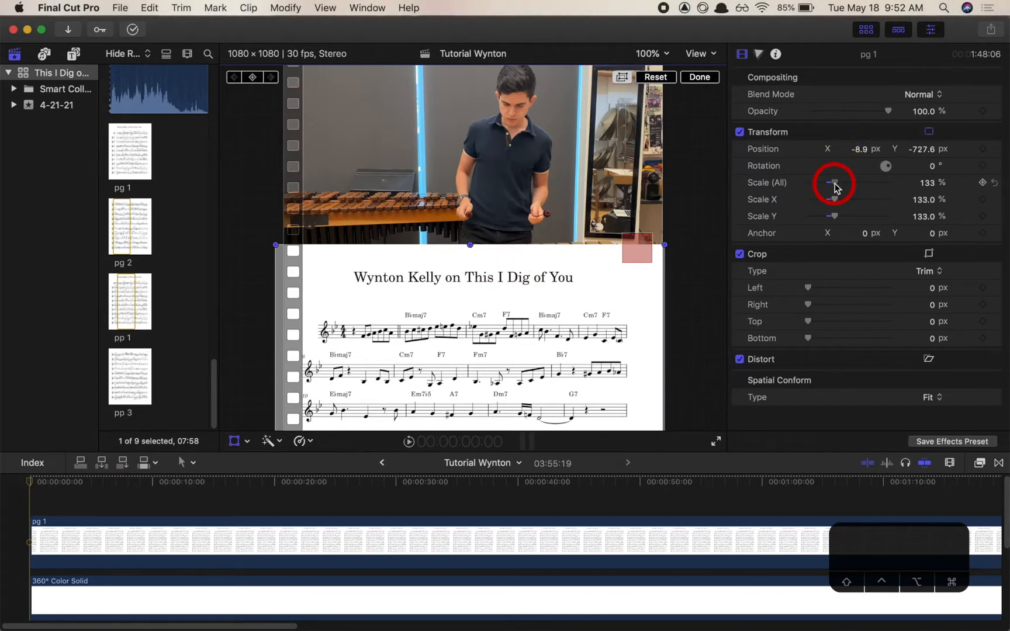
pyautogui.moveTo(834, 187); pyautogui.dragTo(838, 187)
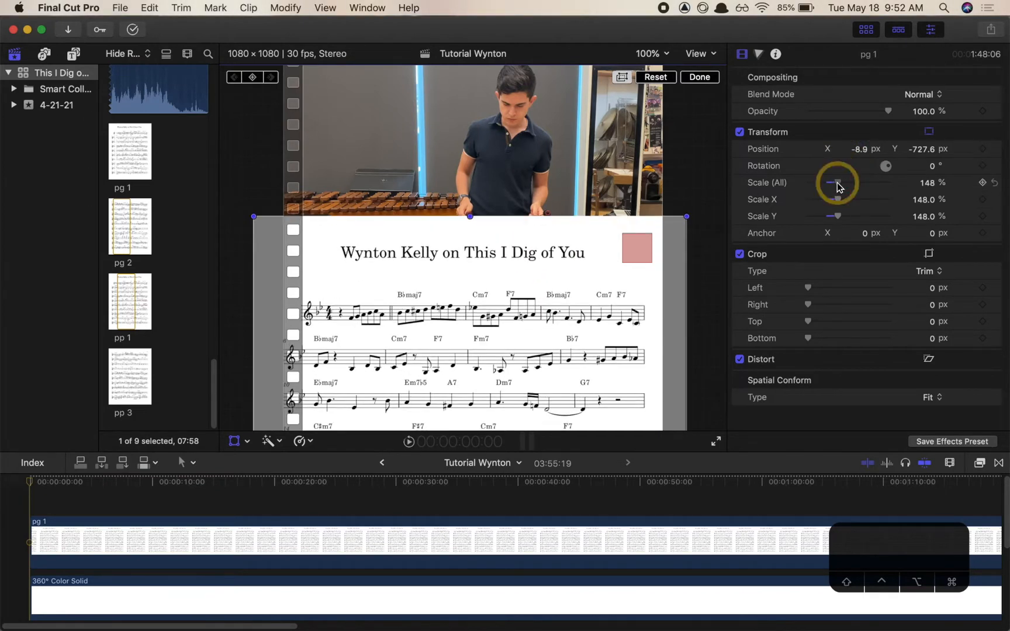
pyautogui.moveTo(552, 316); pyautogui.dragTo(556, 368)
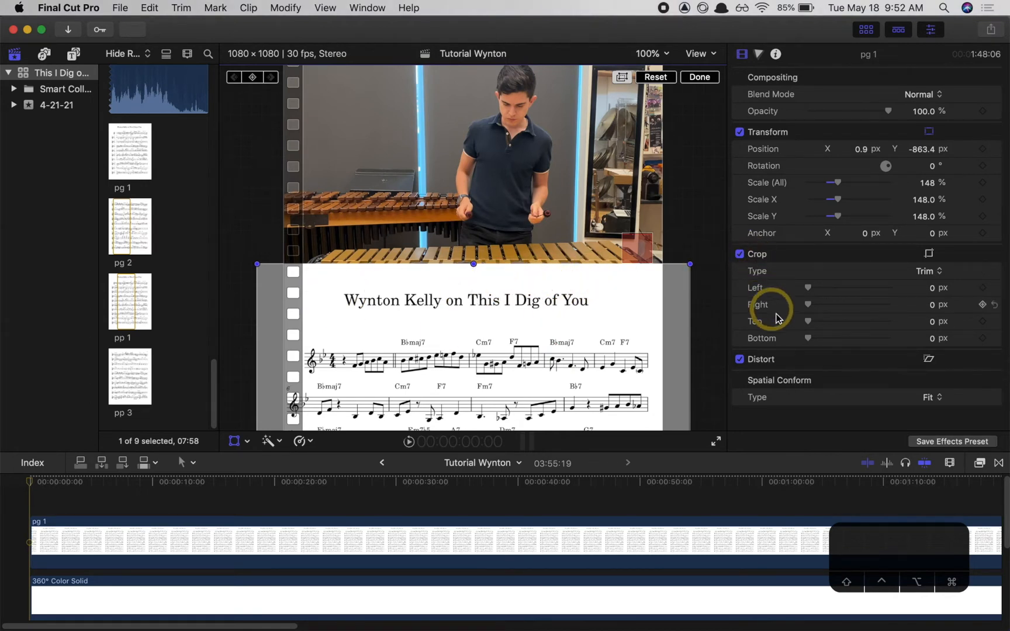
# Crop the pg 1 sheet music 386 px at the top and 2353 px at the bottom, and shift it to about X 19, Y -860 px.
pyautogui.moveTo(813, 326); pyautogui.dragTo(817, 325)
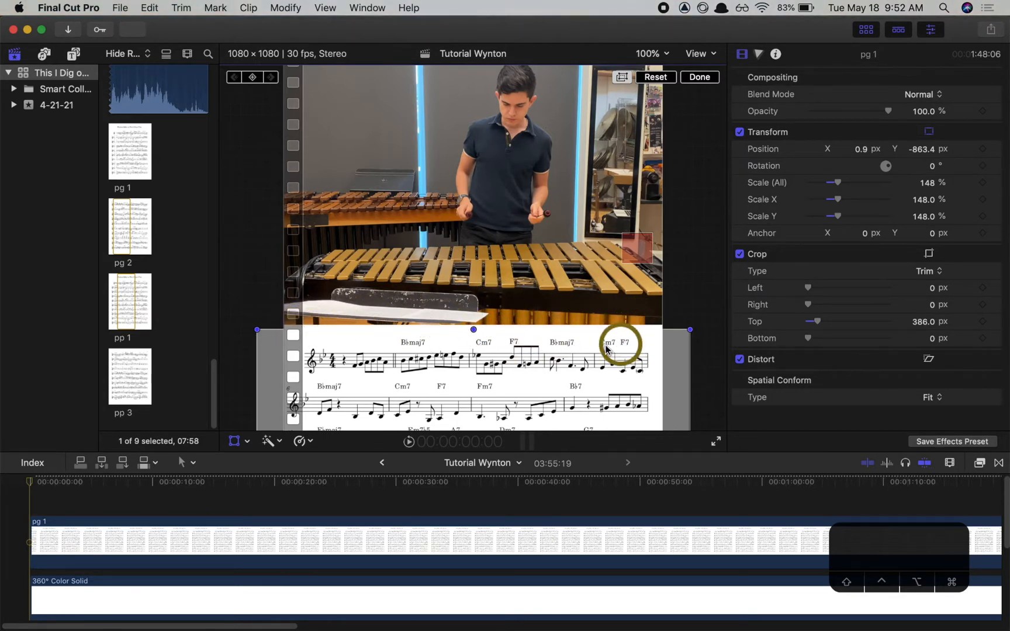
pyautogui.moveTo(528, 376); pyautogui.dragTo(533, 375)
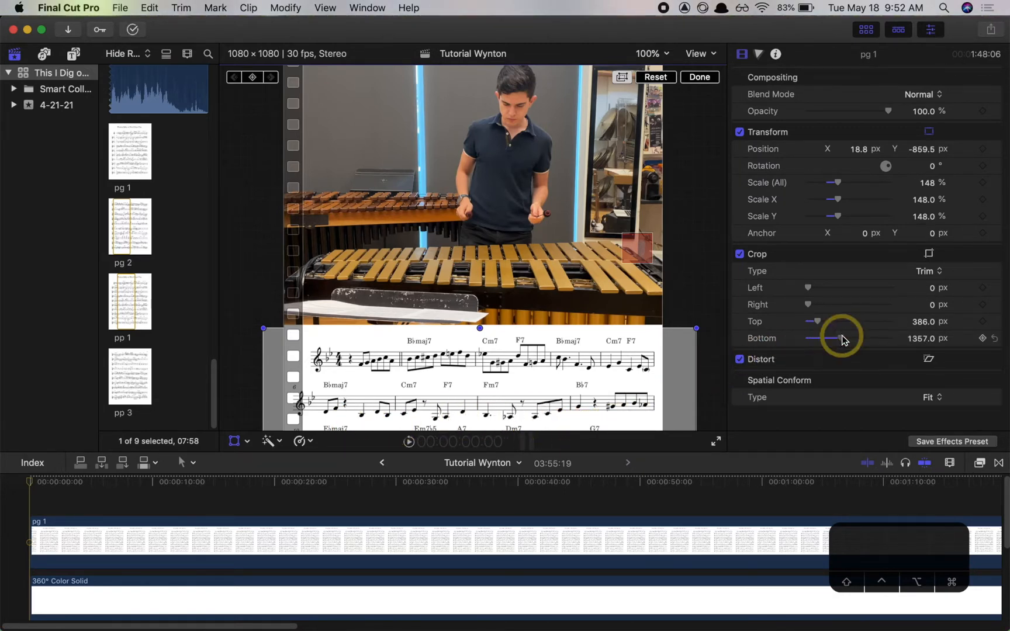
pyautogui.moveTo(869, 329); pyautogui.dragTo(866, 332)
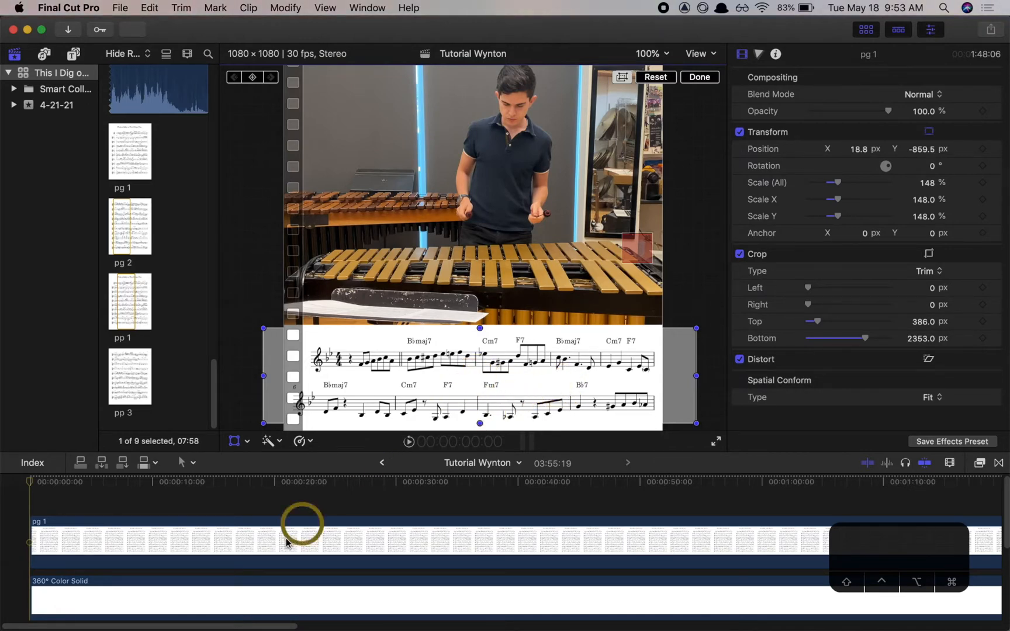
pyautogui.moveTo(35, 525); pyautogui.dragTo(37, 526)
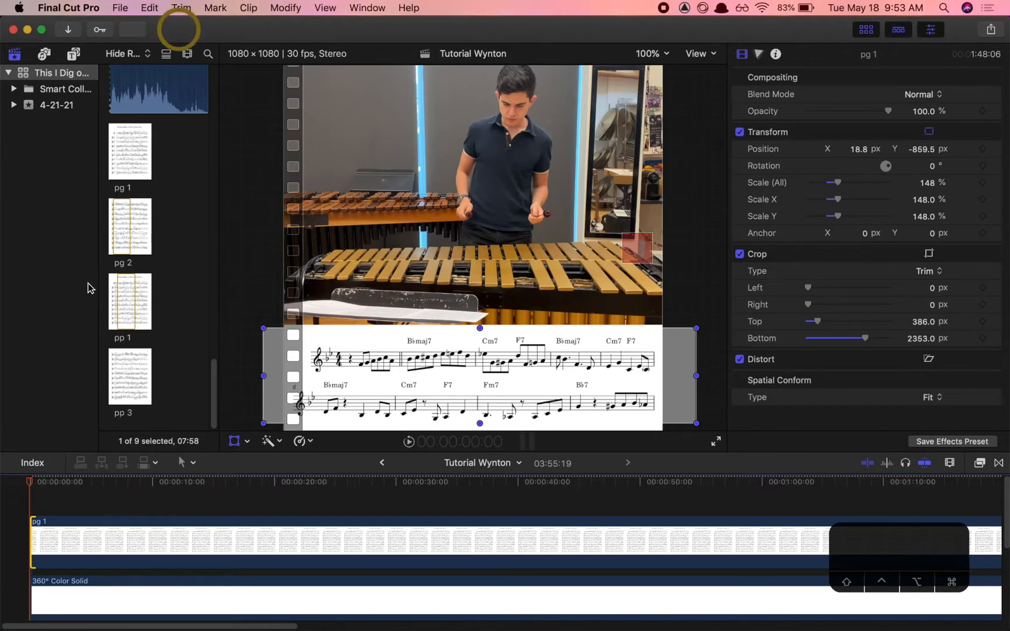
# Play the project up to 12:16 and split the pg 1 clip at that point.
pyautogui.press('space')
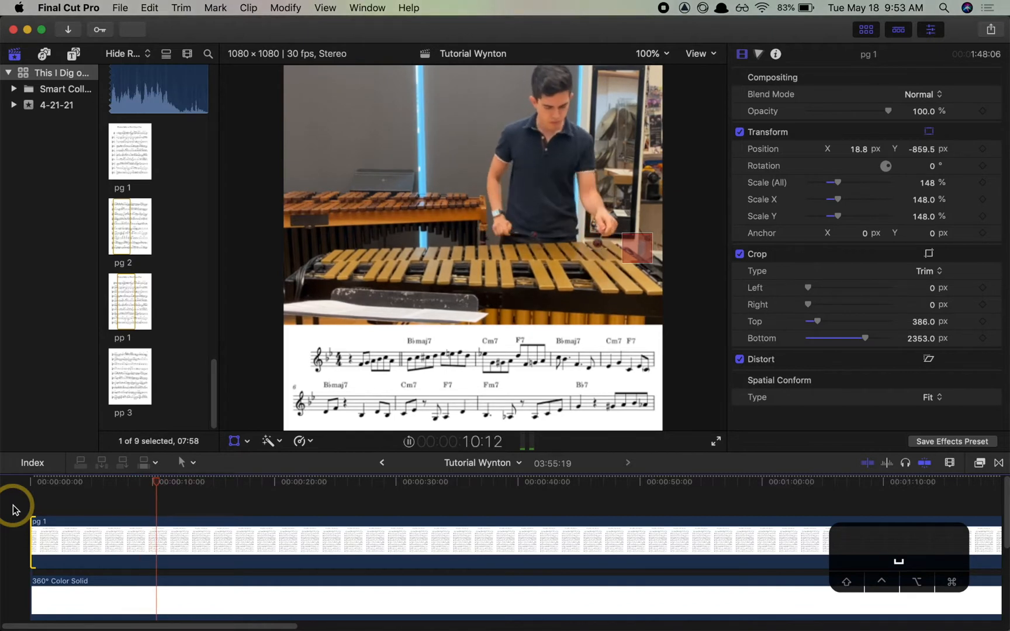
pyautogui.press('space')
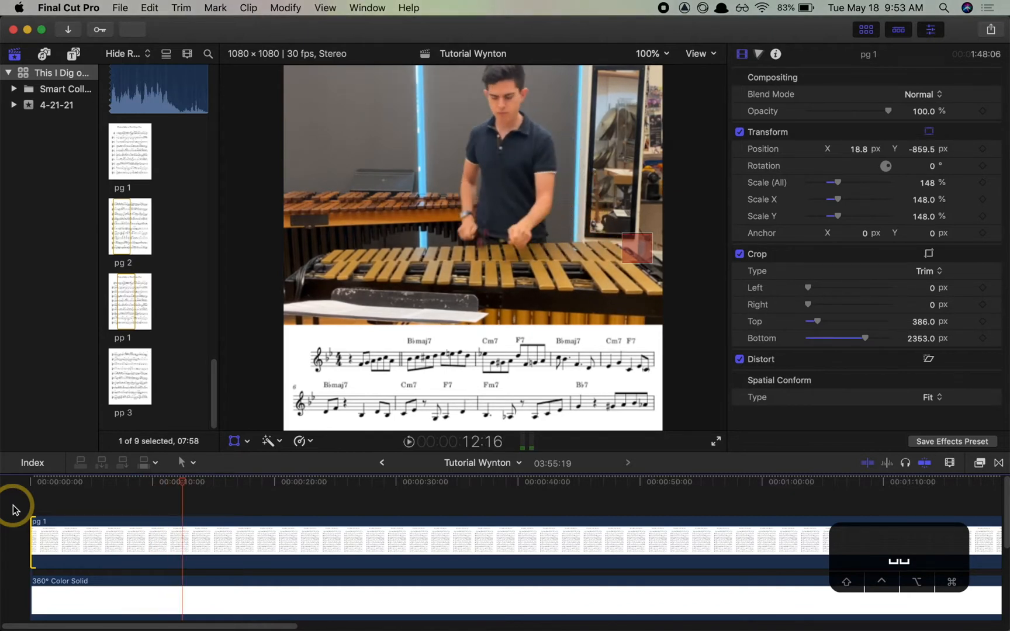
pyautogui.click(182, 531)
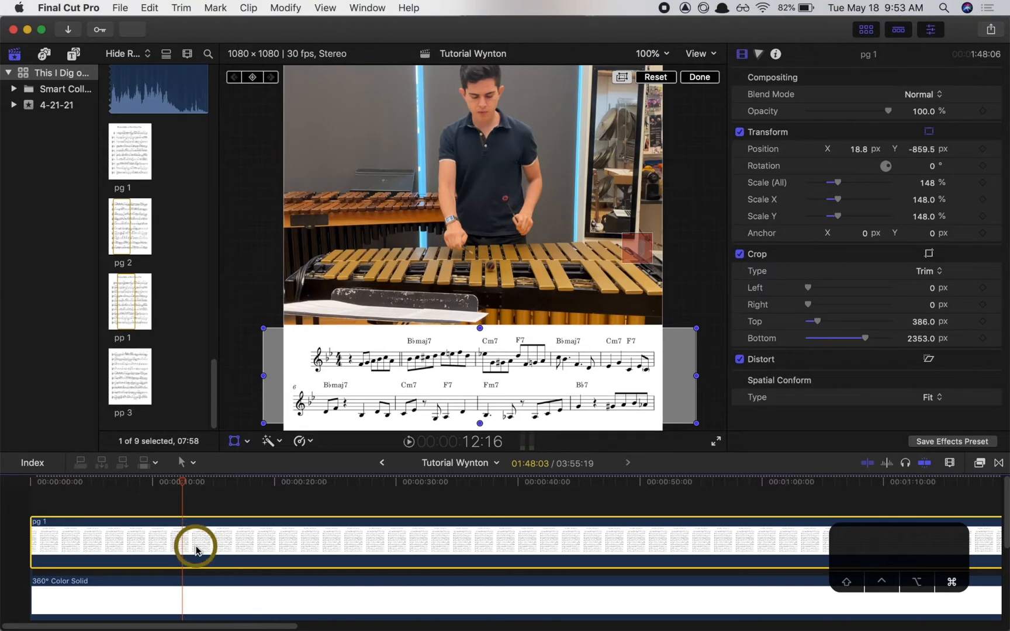
pyautogui.press('super+equal')
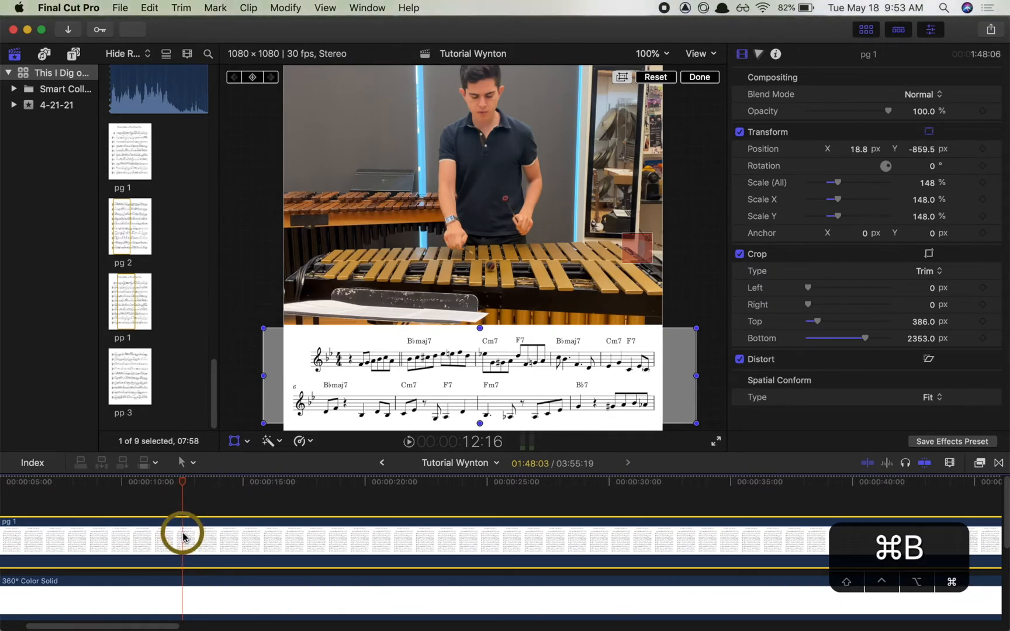
pyautogui.press('super+b')
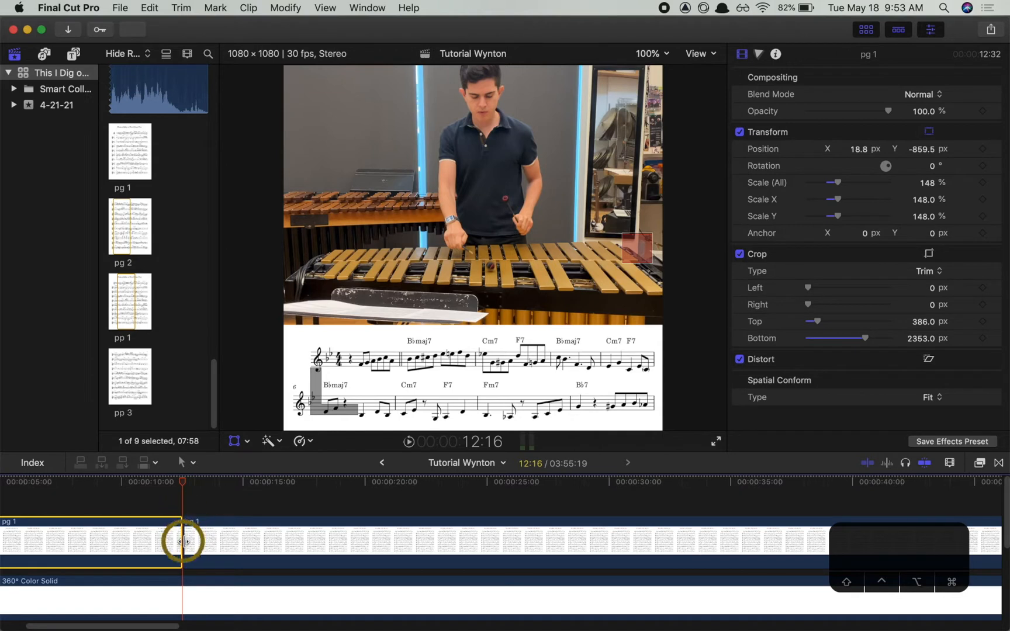
# Raise the second pg 1 segment to Y -620.2 px and set its bottom crop to 1890 px.
pyautogui.click(199, 539)
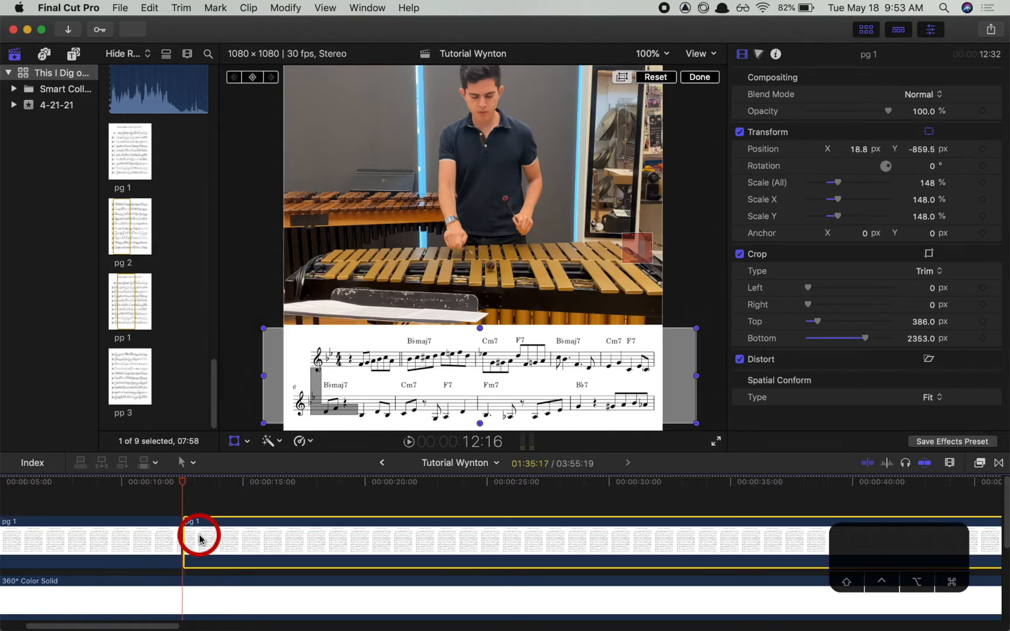
pyautogui.press('space')
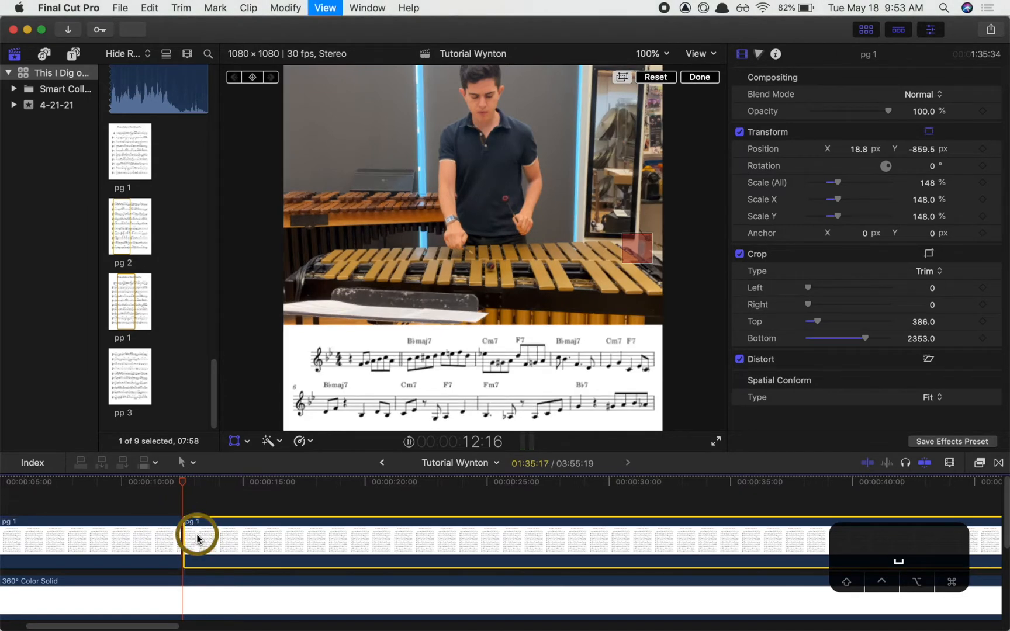
pyautogui.press('space')
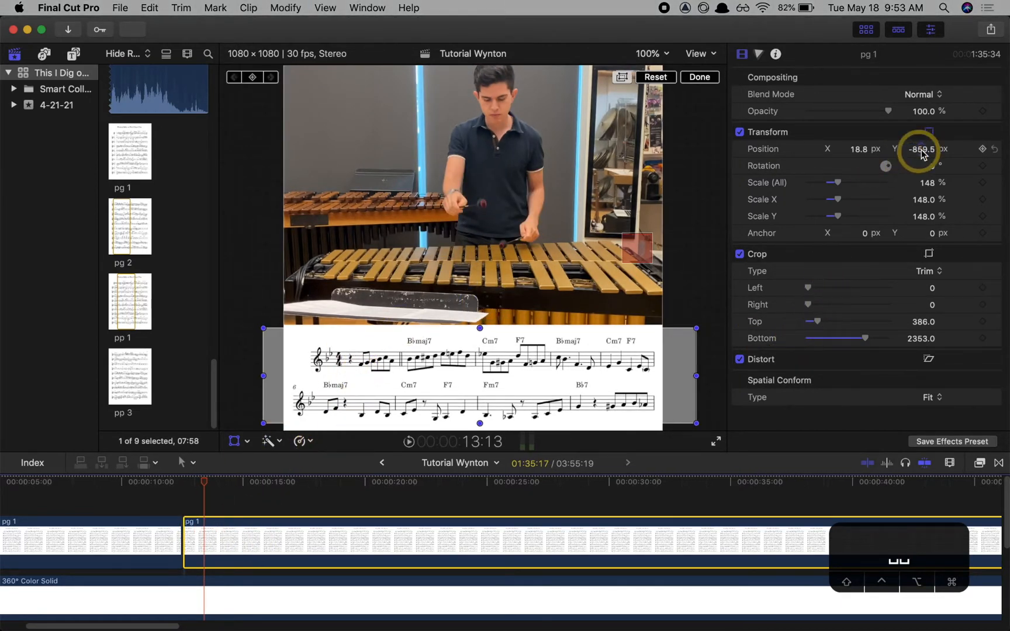
pyautogui.moveTo(922, 149); pyautogui.dragTo(921, 153)
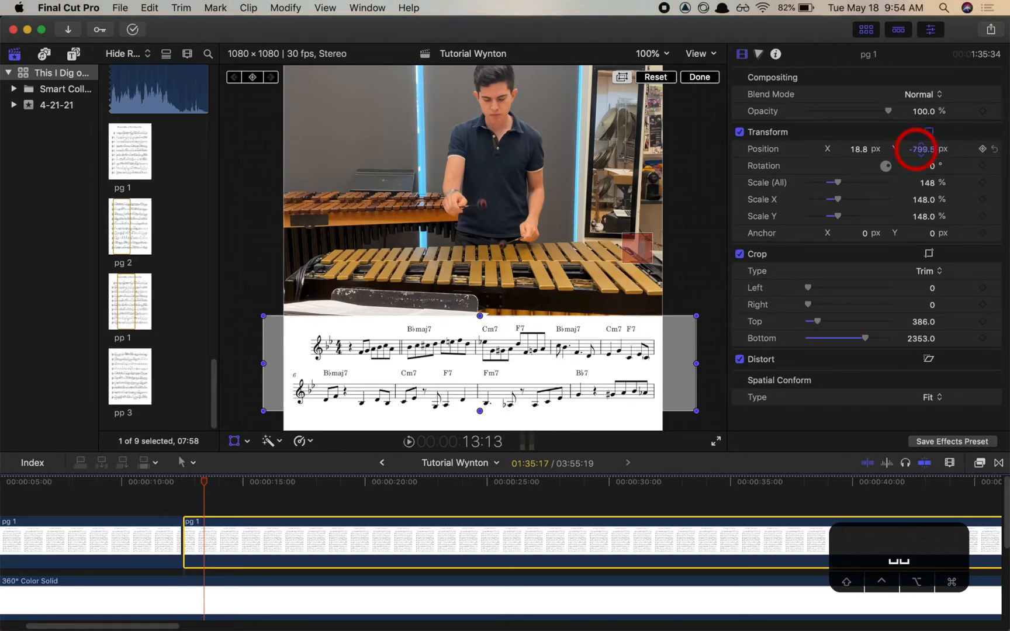
pyautogui.moveTo(916, 150); pyautogui.dragTo(917, 152)
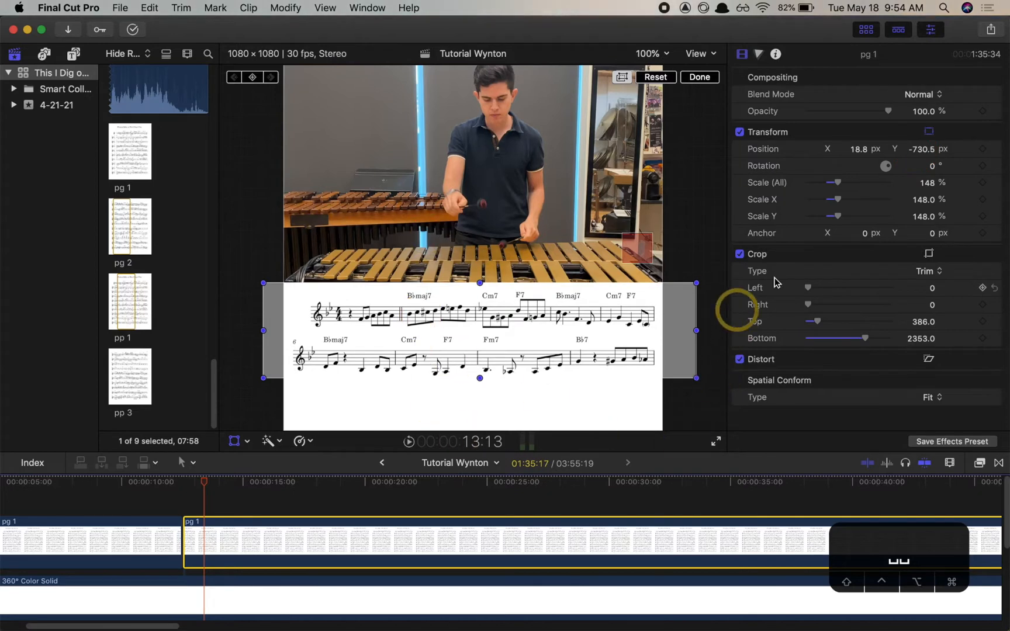
pyautogui.moveTo(919, 150); pyautogui.dragTo(918, 151)
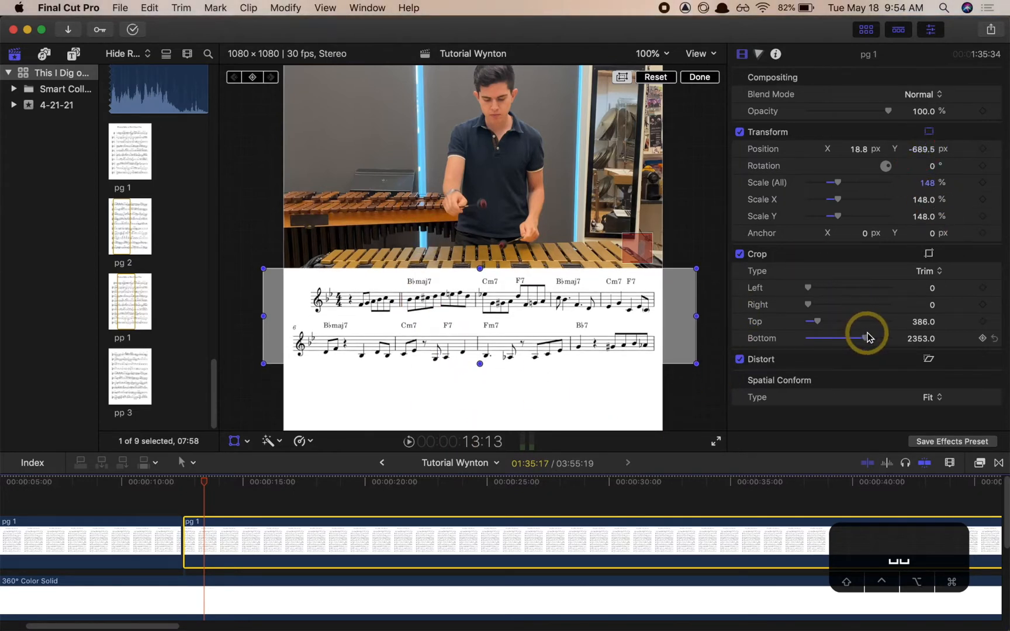
pyautogui.moveTo(865, 334); pyautogui.dragTo(855, 345)
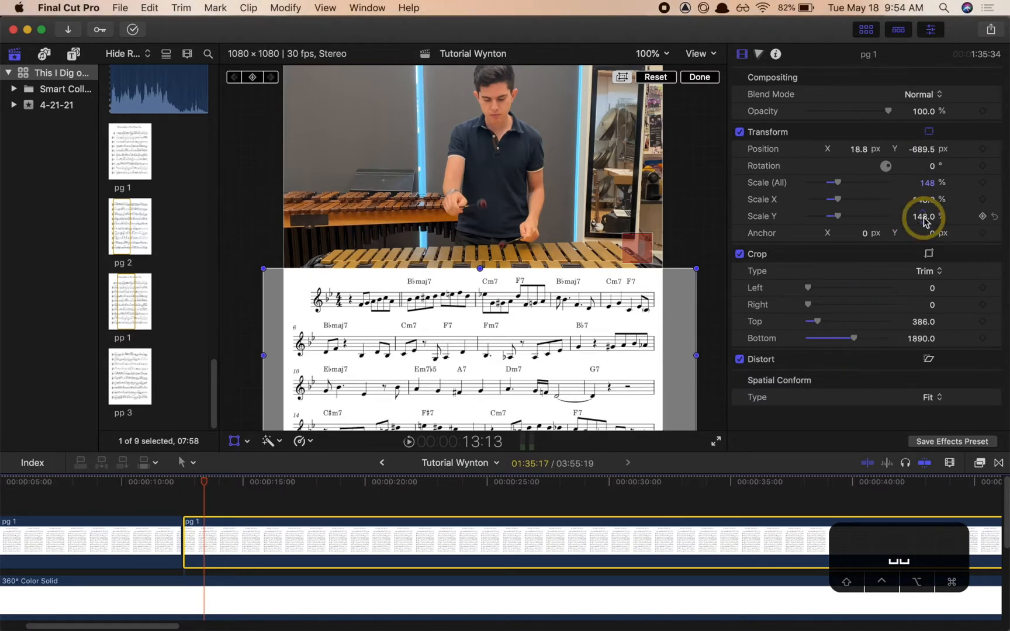
pyautogui.moveTo(913, 149); pyautogui.dragTo(916, 151)
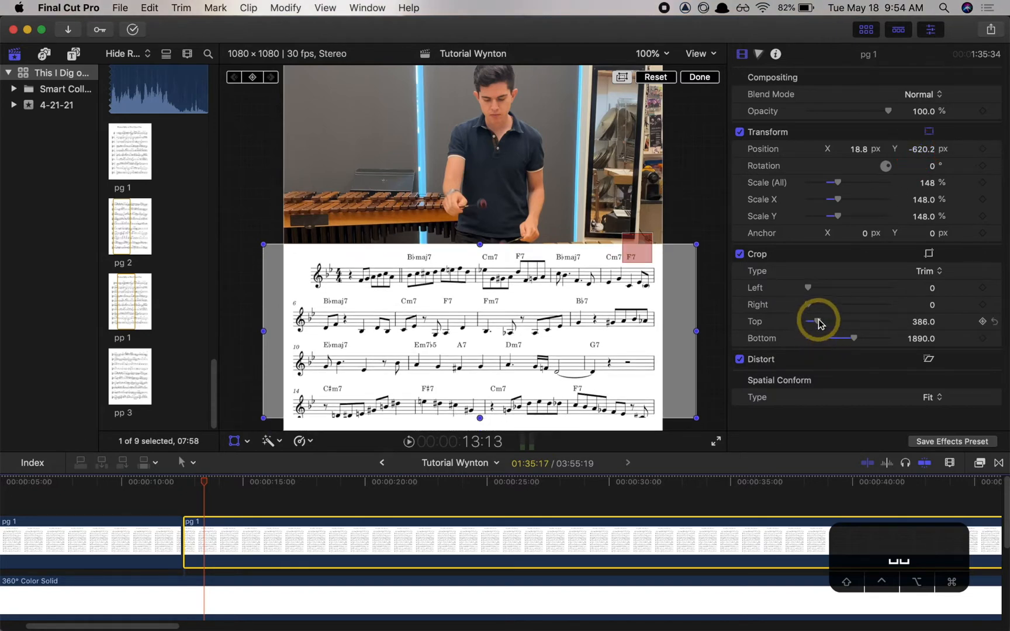
# Crop the second pg 1 segment 946 px at the top and 1877 px at the bottom, positioned at Y -609.2 px.
pyautogui.moveTo(821, 320); pyautogui.dragTo(834, 322)
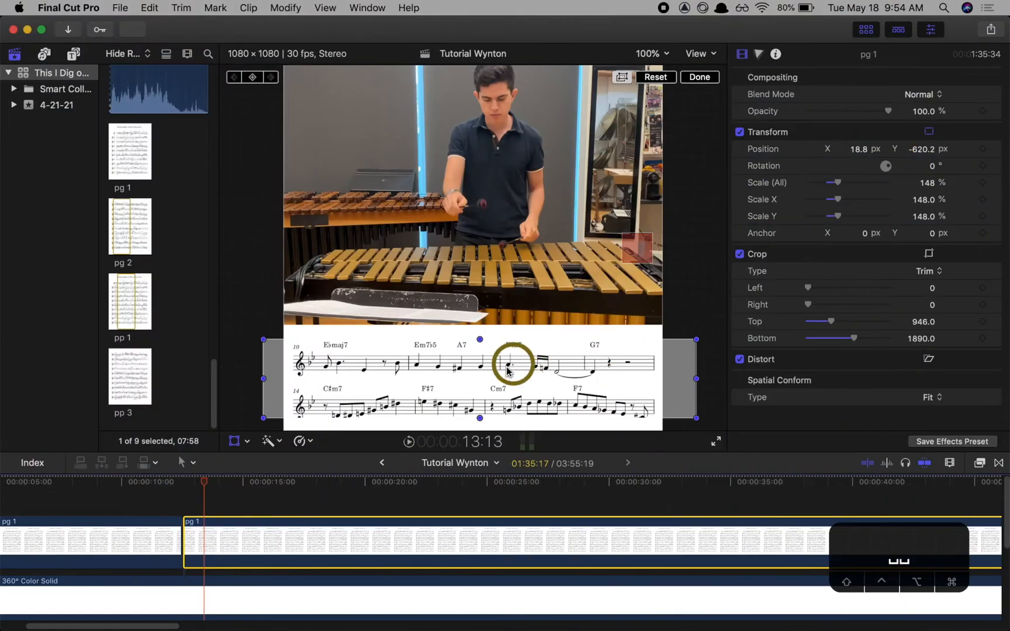
pyautogui.click(922, 151)
pyautogui.moveTo(921, 150); pyautogui.dragTo(922, 154)
pyautogui.click(855, 338)
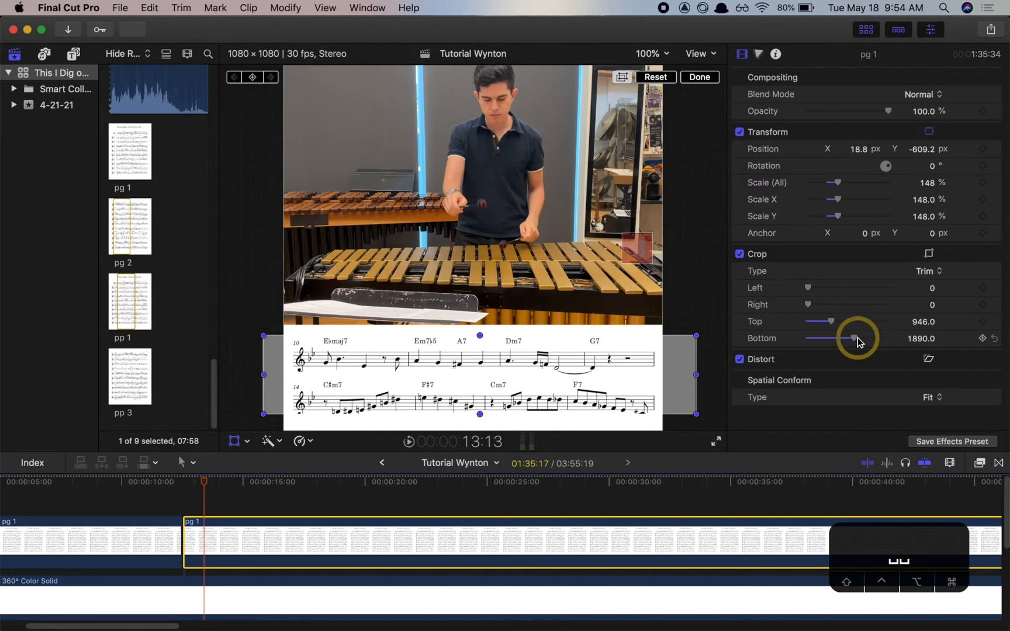
pyautogui.moveTo(855, 339); pyautogui.dragTo(855, 338)
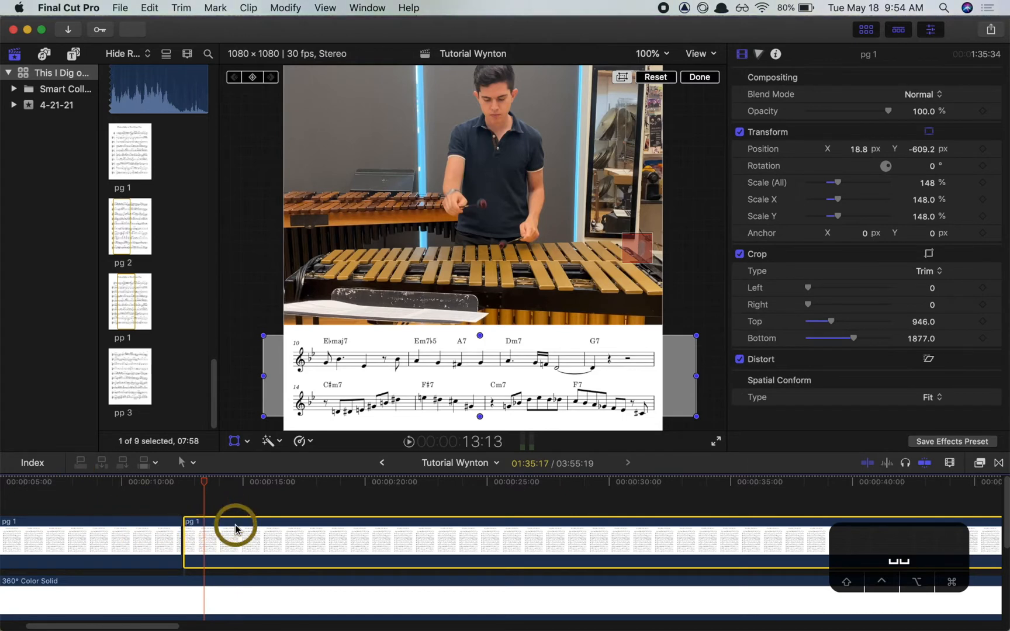
# Examine how the This I Dig of You project arranges its page segments and cursor shapes, and return to the Tutorial Wynton project.
pyautogui.press('super+minus')
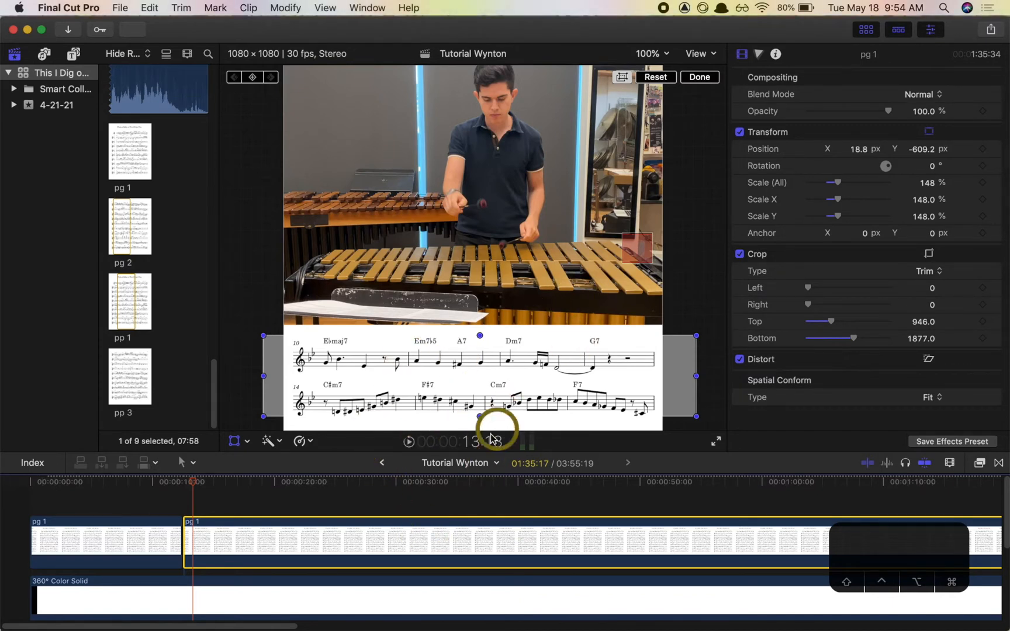
pyautogui.press('super+minus')
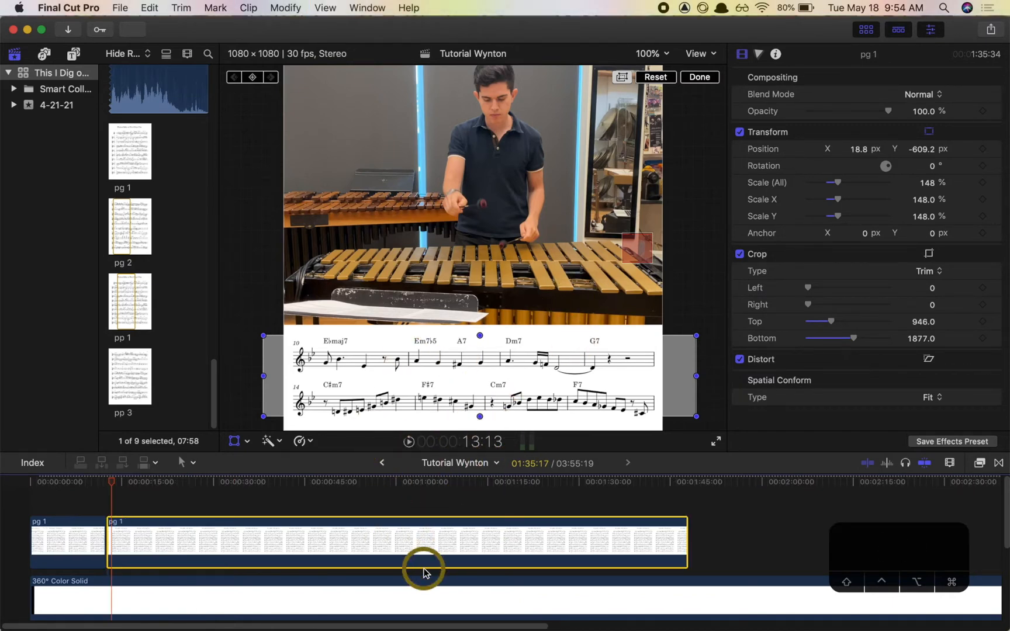
pyautogui.click(192, 344)
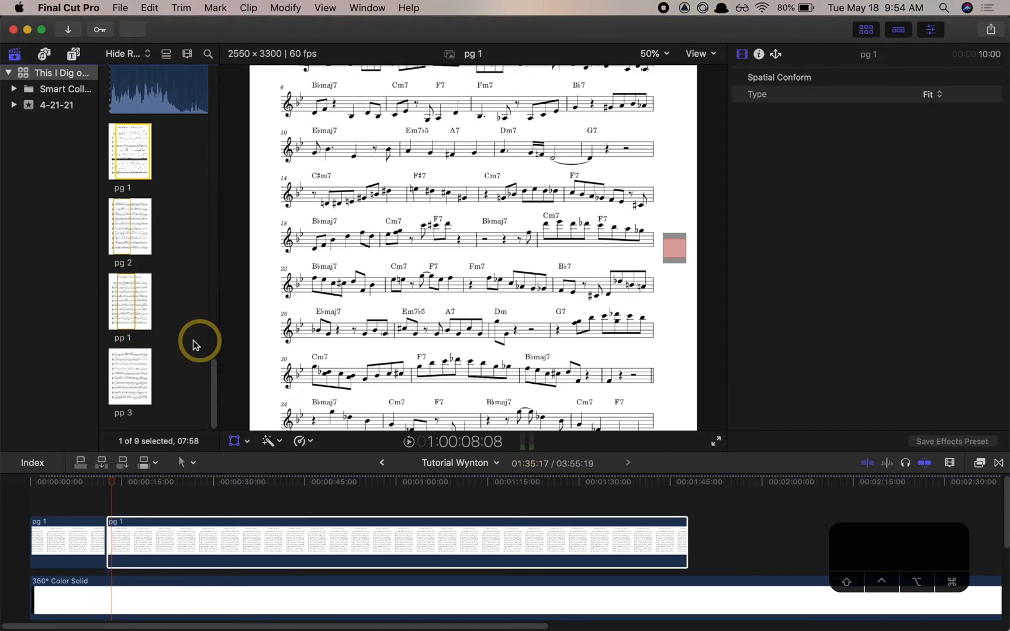
pyautogui.click(133, 530)
pyautogui.scroll(5, 140, 122)
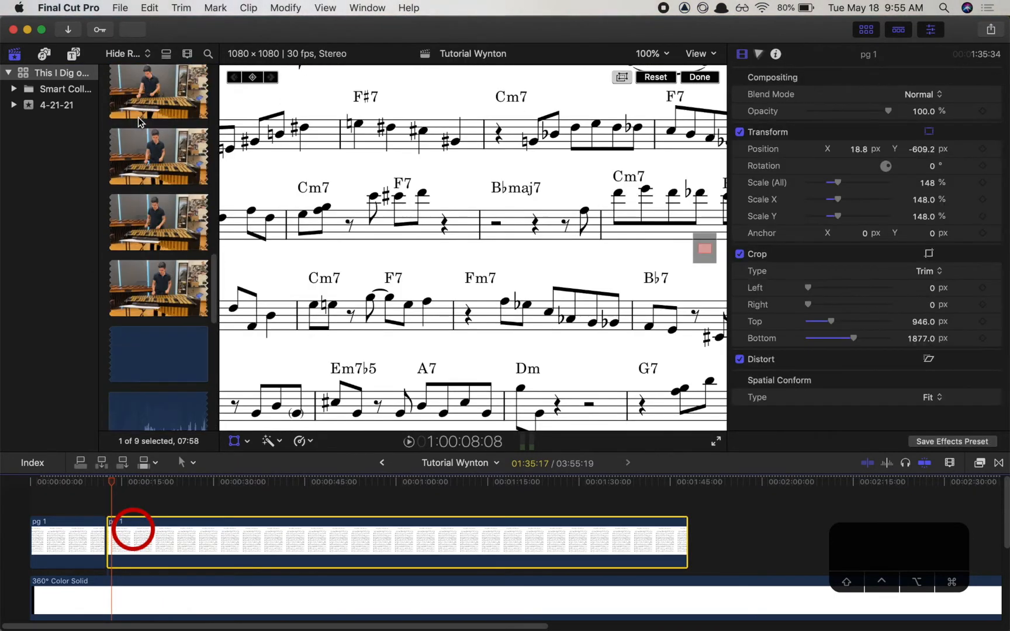
pyautogui.scroll(5, 139, 122)
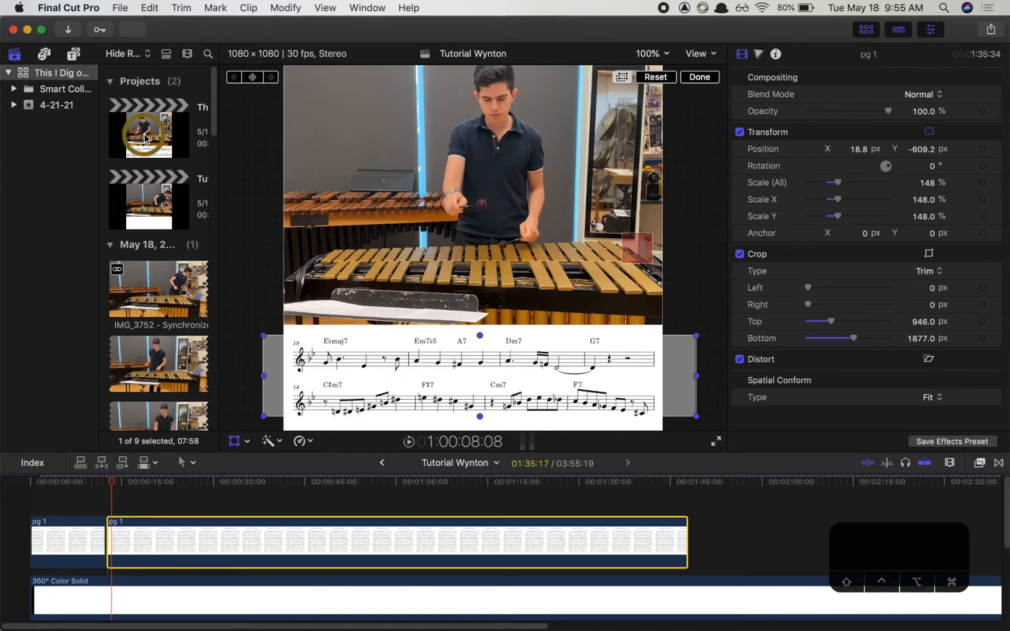
pyautogui.doubleClick(144, 138)
pyautogui.click(168, 553)
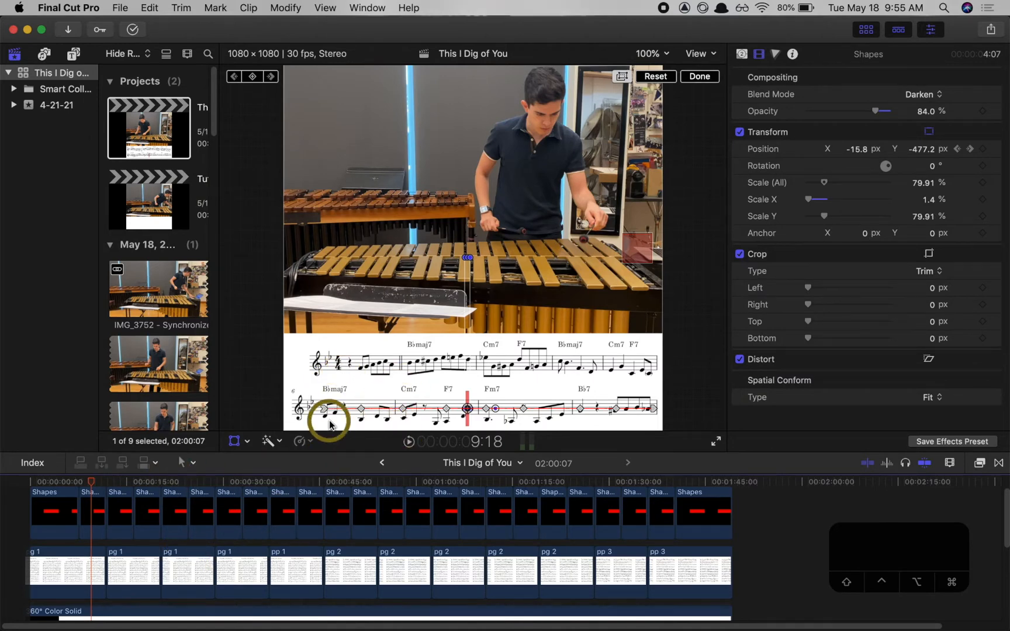
pyautogui.doubleClick(131, 204)
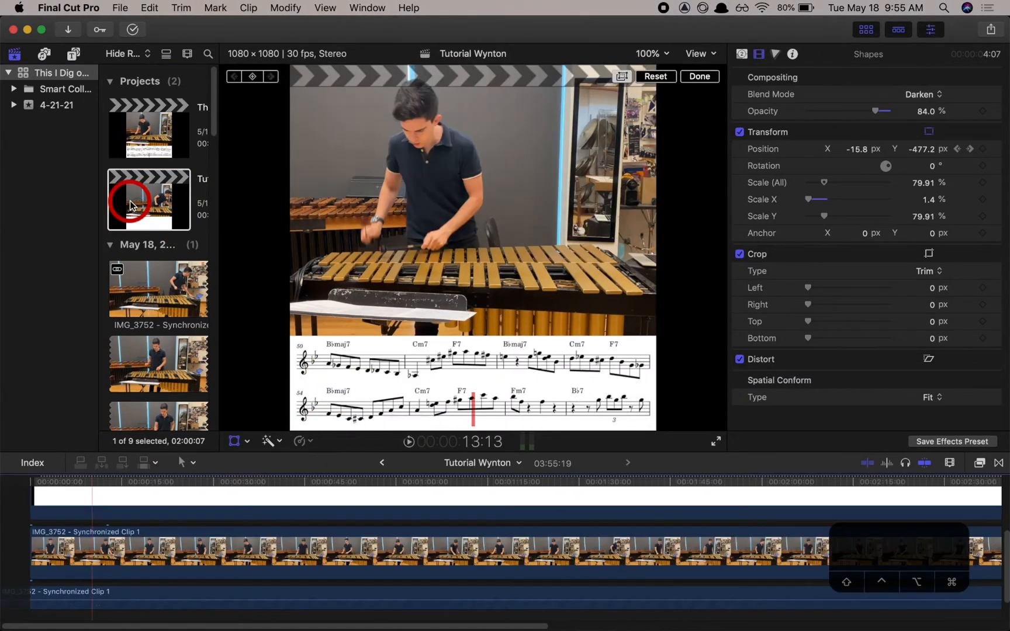
pyautogui.click(124, 549)
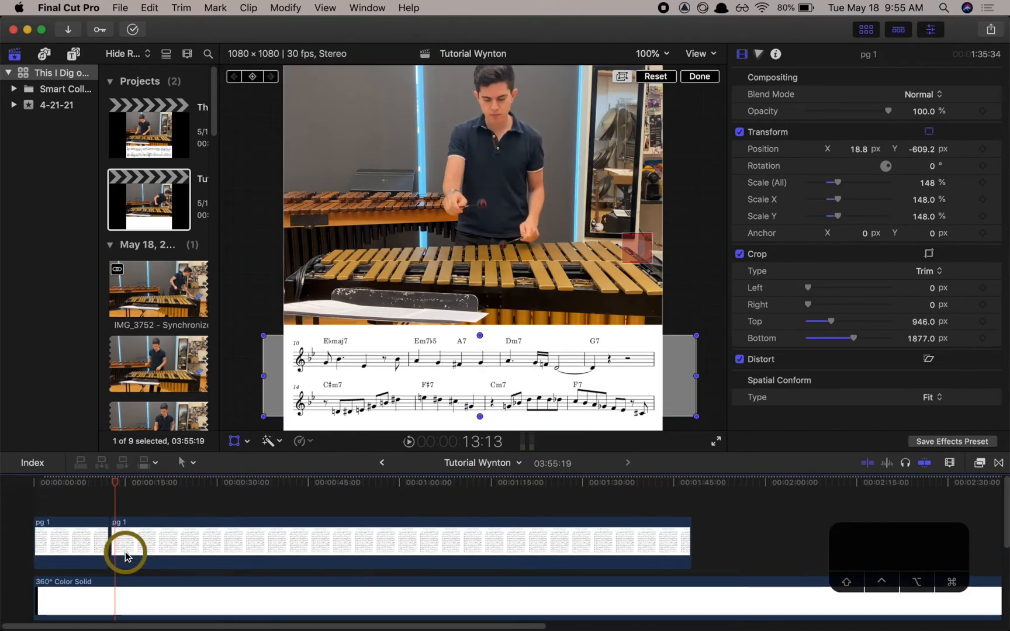
# Compare the frames on either side of the 12:16 cut to check the alignment of the two pg 1 segments.
pyautogui.hscroll(1, 124, 555)
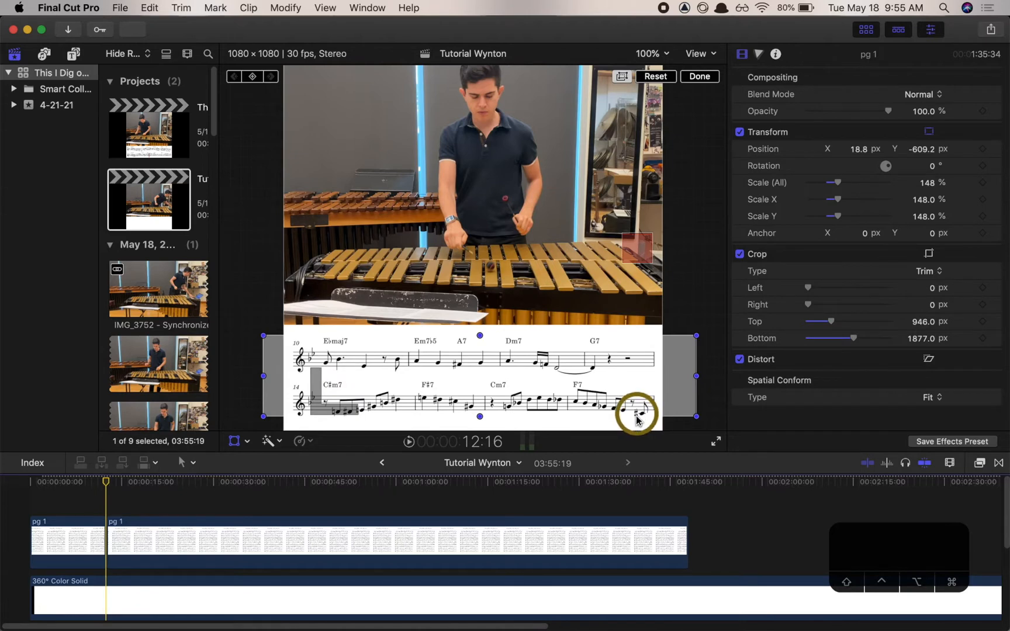
pyautogui.press('Left')
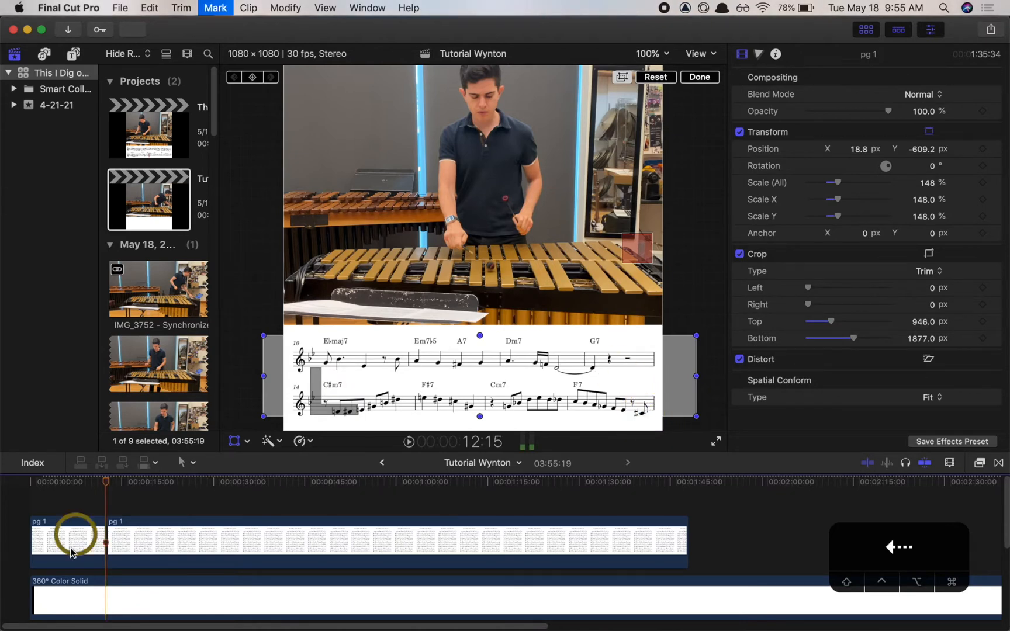
pyautogui.click(85, 526)
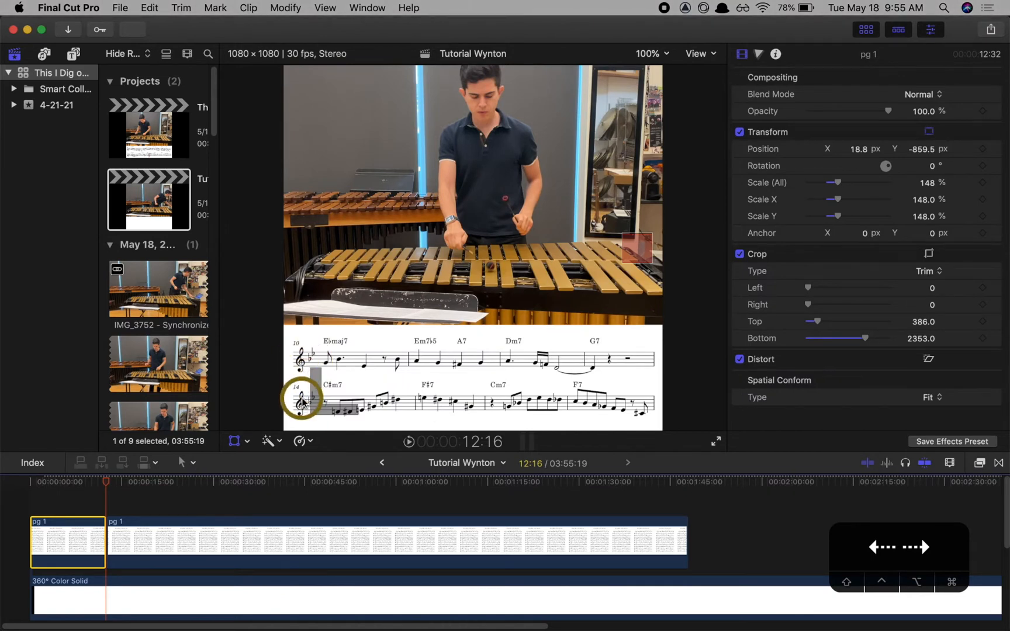
pyautogui.press('Right')
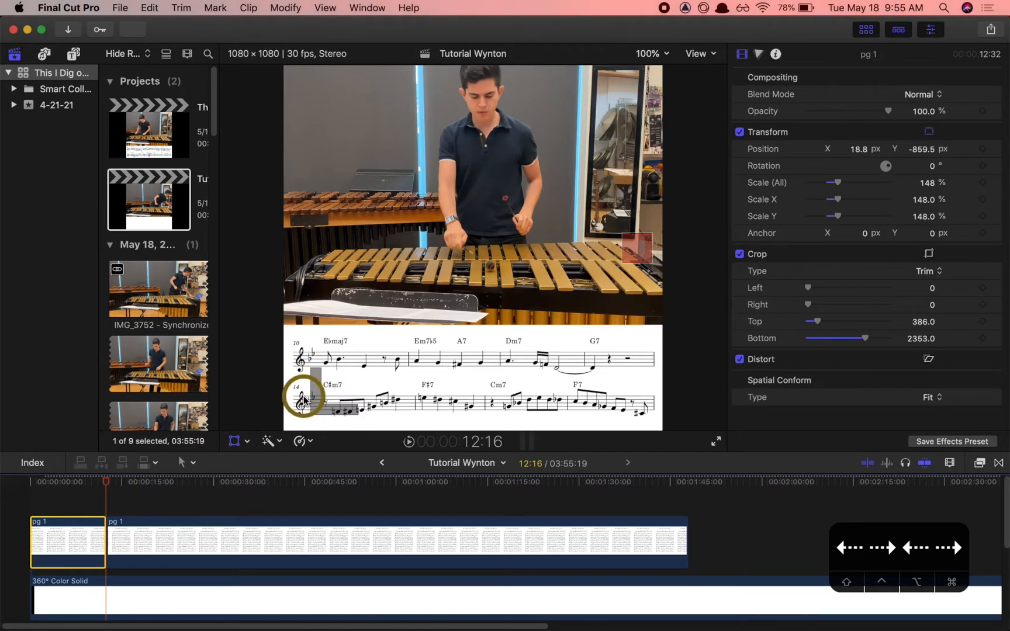
# Magnify the viewer to 400% on the clefs and compare the staff positions one frame before and after the cut.
pyautogui.press('super+equal')
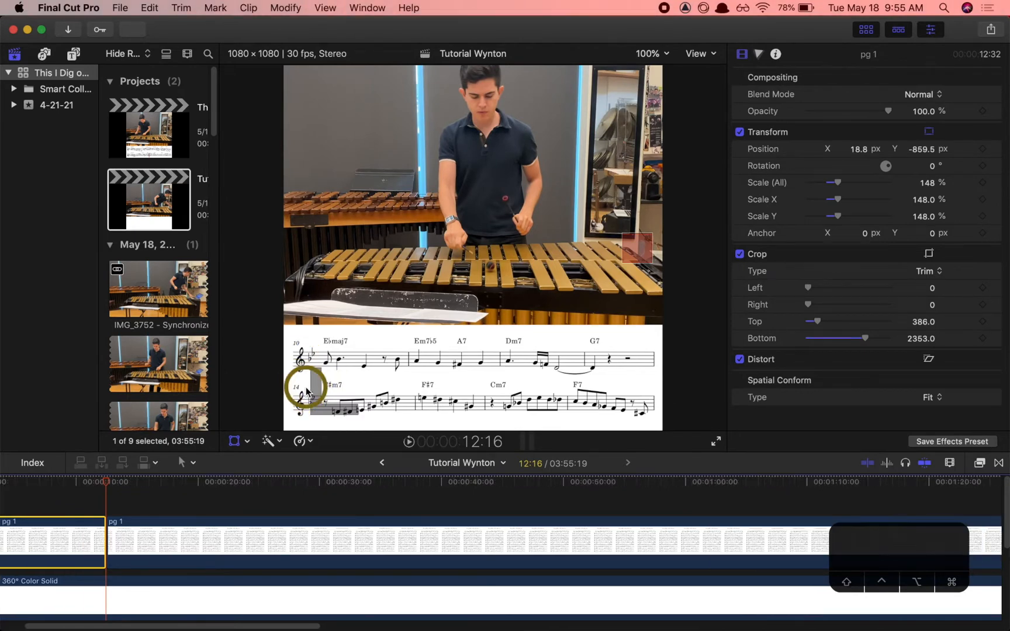
pyautogui.click(299, 382)
pyautogui.press('super+equal')
pyautogui.press('super+equal')
pyautogui.press('super+equal')
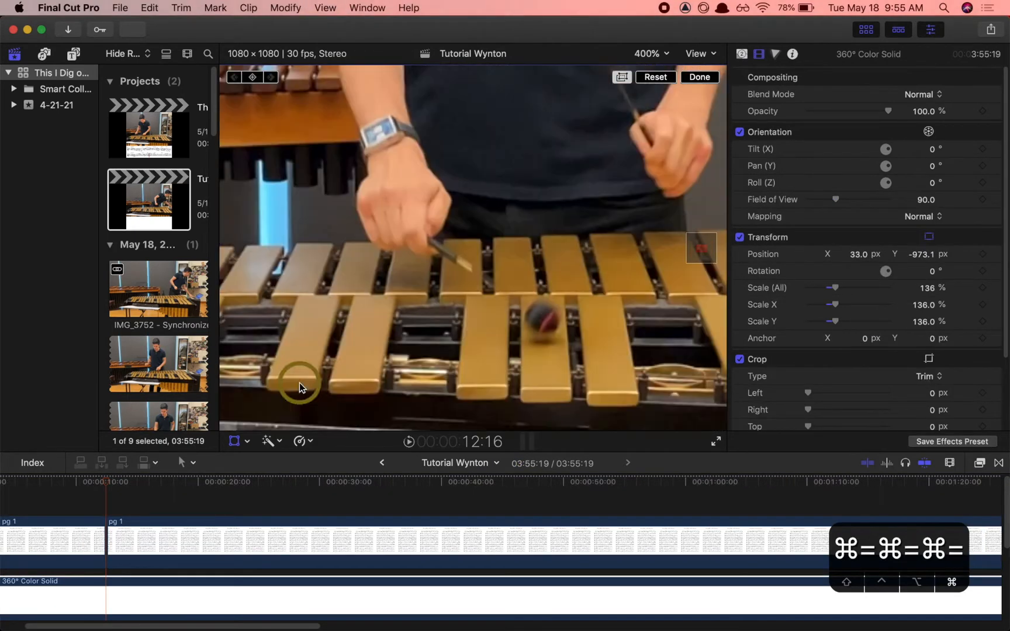
pyautogui.click(701, 252)
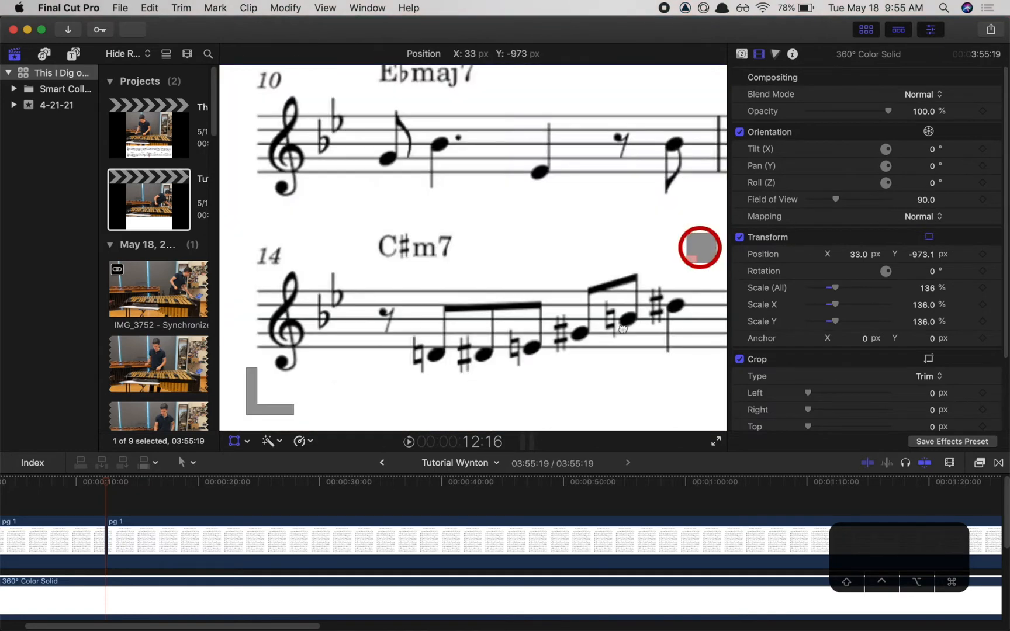
pyautogui.click(104, 529)
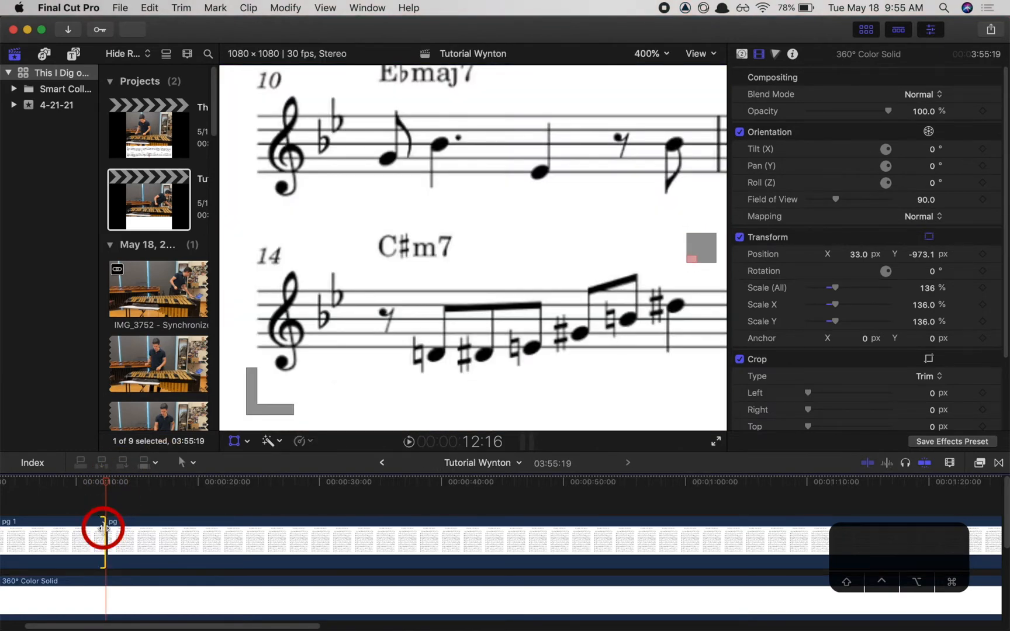
pyautogui.press('Left')
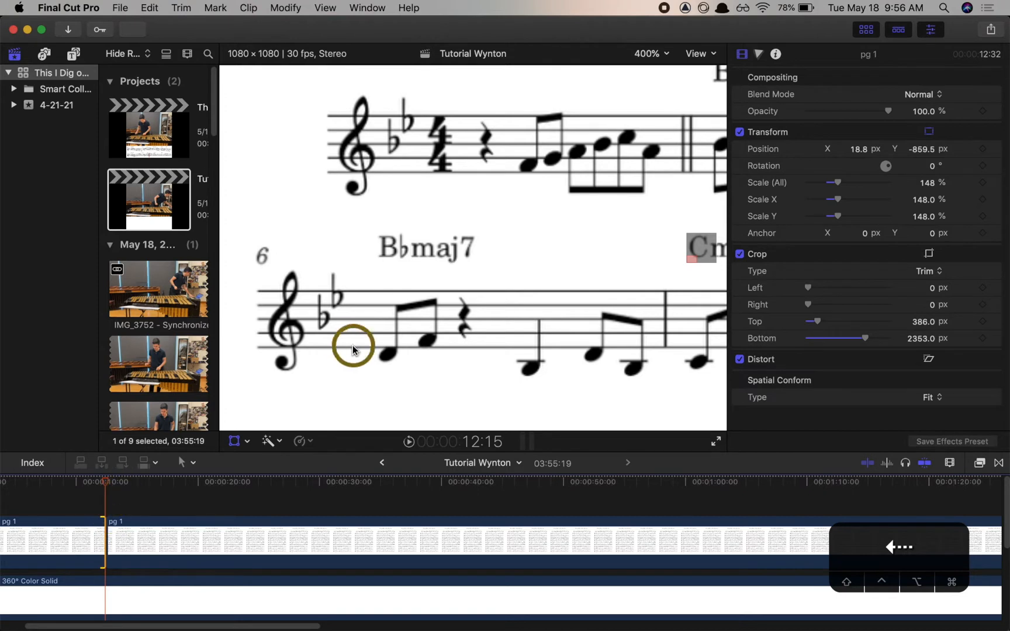
pyautogui.press('Right')
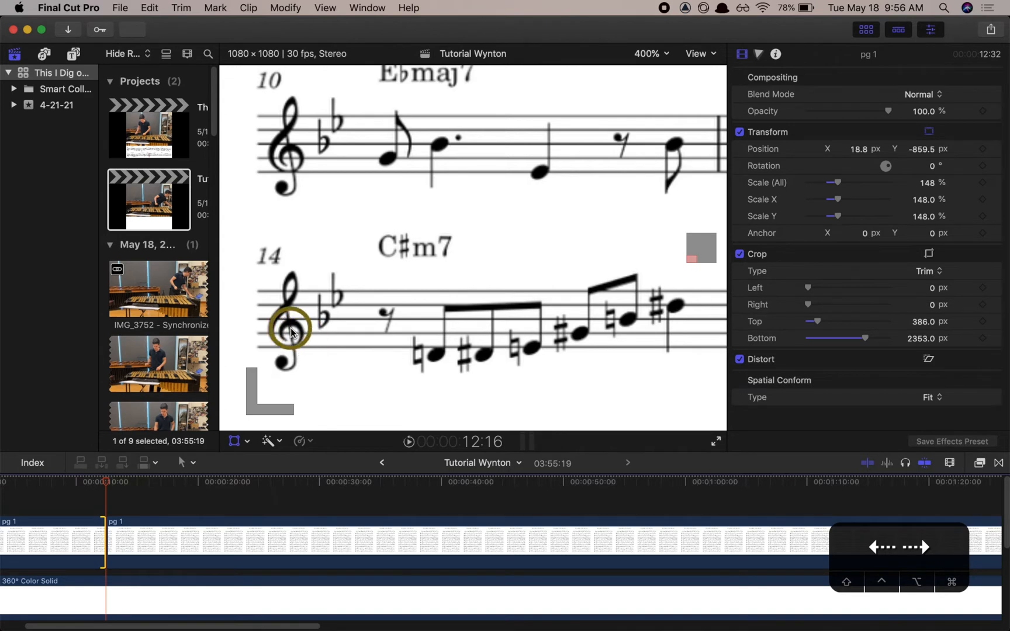
pyautogui.moveTo(268, 329); pyautogui.dragTo(315, 345)
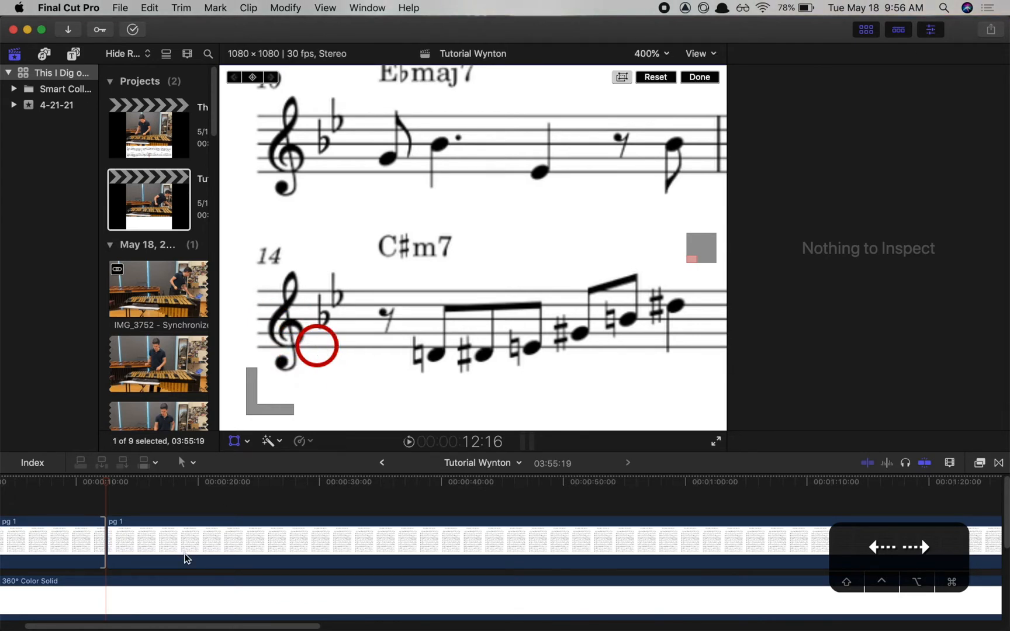
# Try the second pg 1 segment at X 32.7, Y -612.4 px and compare the clefs on both sides of the cut.
pyautogui.click(147, 538)
pyautogui.moveTo(267, 315); pyautogui.dragTo(283, 321)
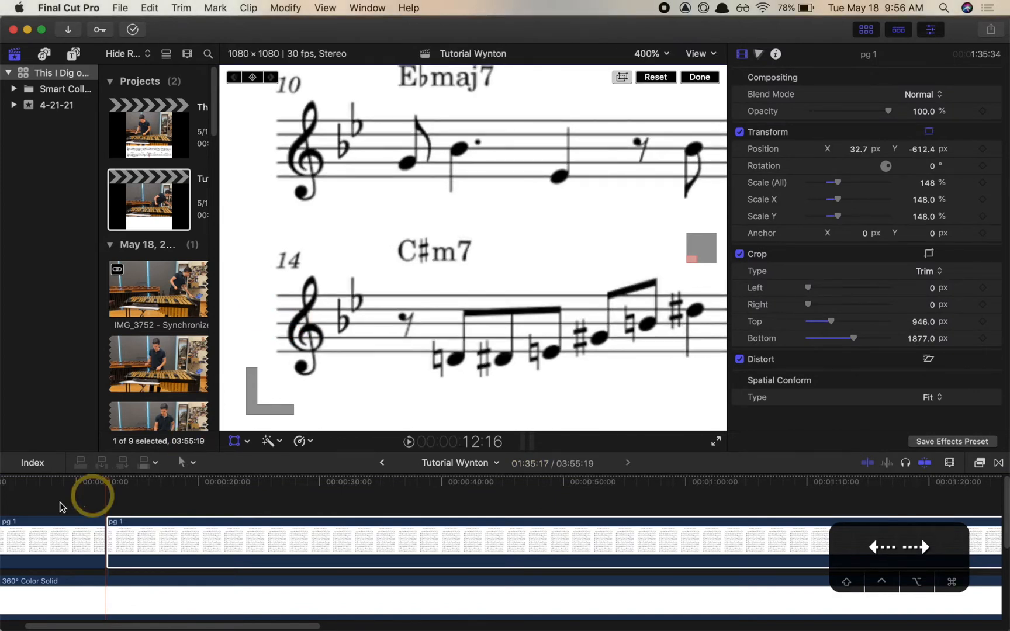
pyautogui.press('Left')
pyautogui.press('Right')
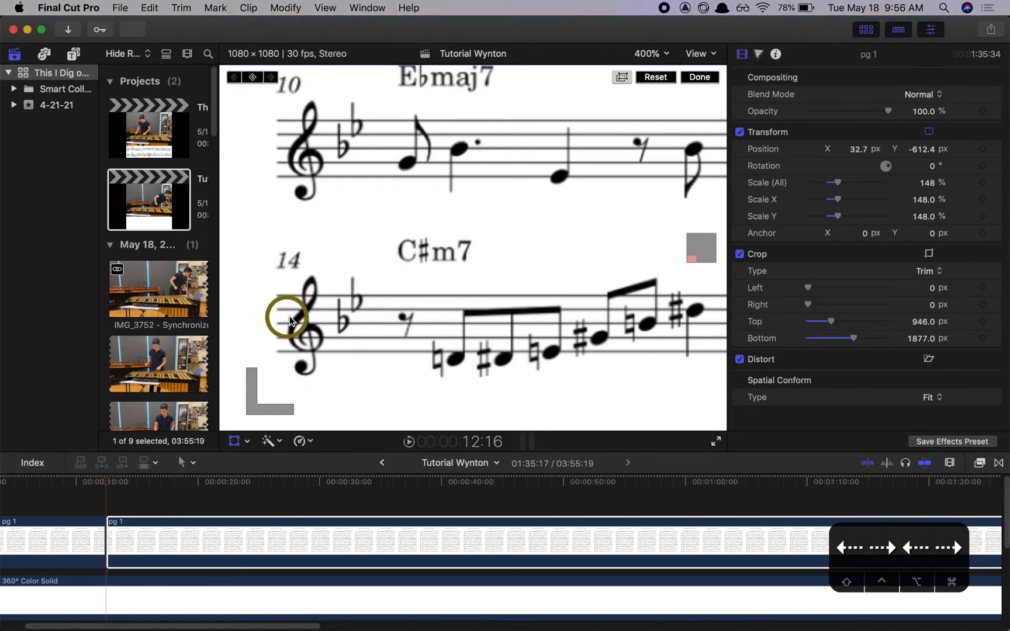
pyautogui.press('Left')
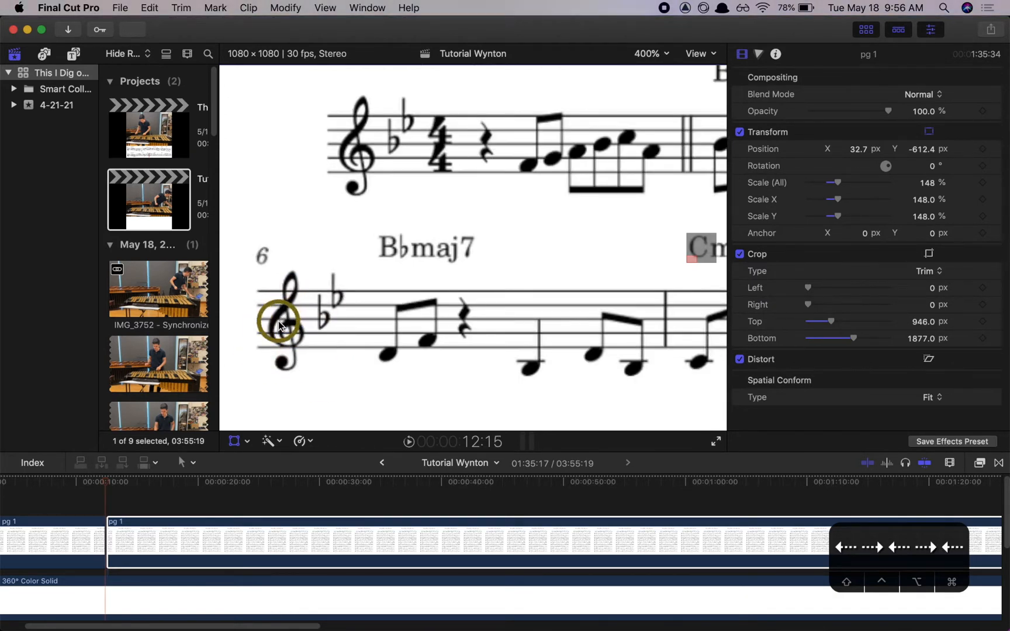
pyautogui.press('Right')
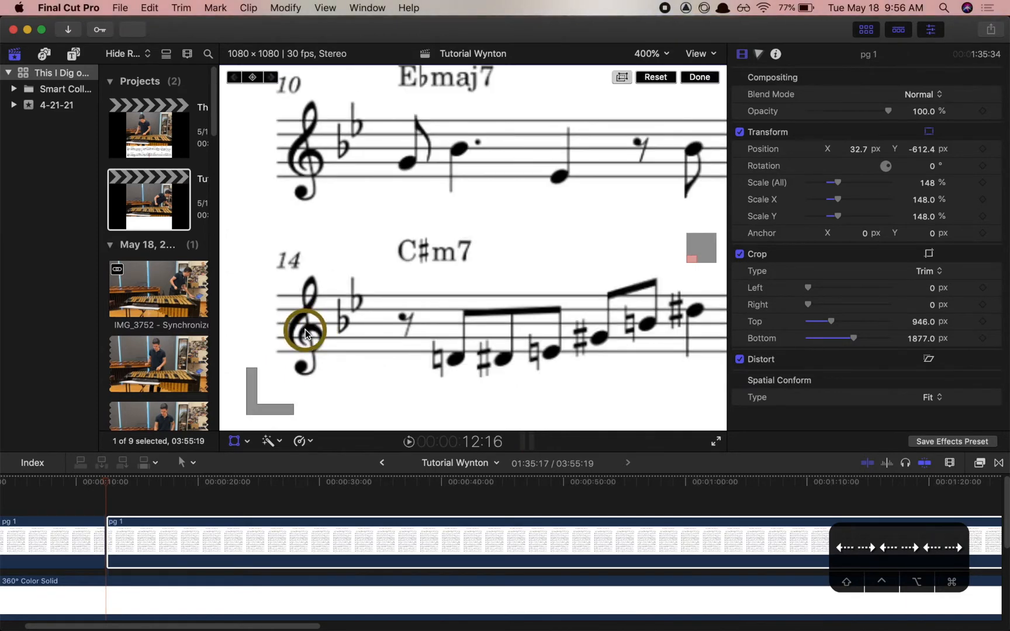
# Reposition the second pg 1 segment to X 19.1, Y -608.5 px, matching its clefs and staves to the first segment across the cut.
pyautogui.moveTo(300, 331); pyautogui.dragTo(287, 327)
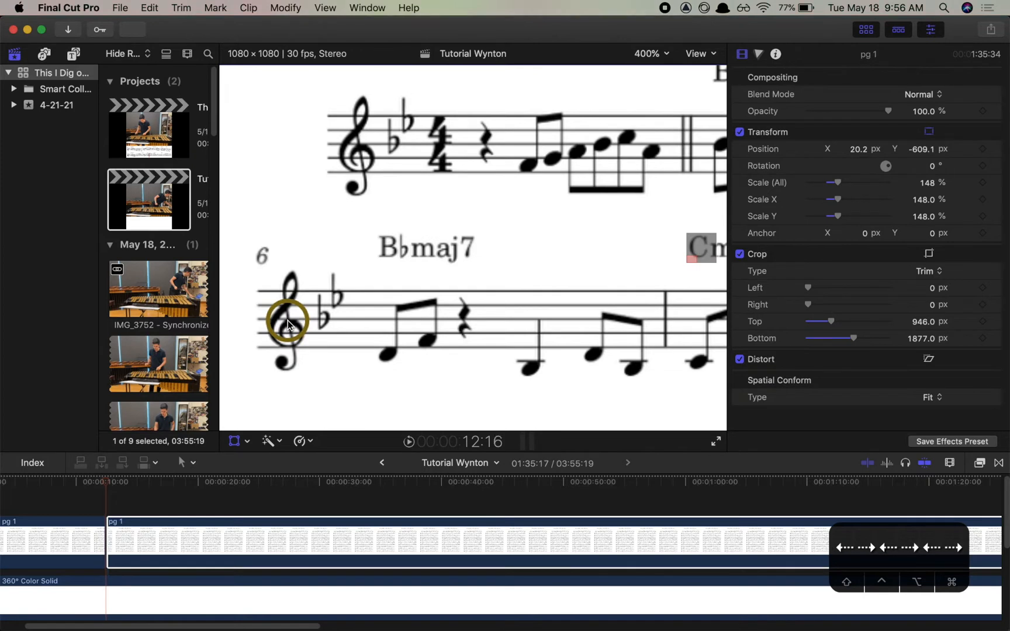
pyautogui.moveTo(289, 333); pyautogui.dragTo(286, 335)
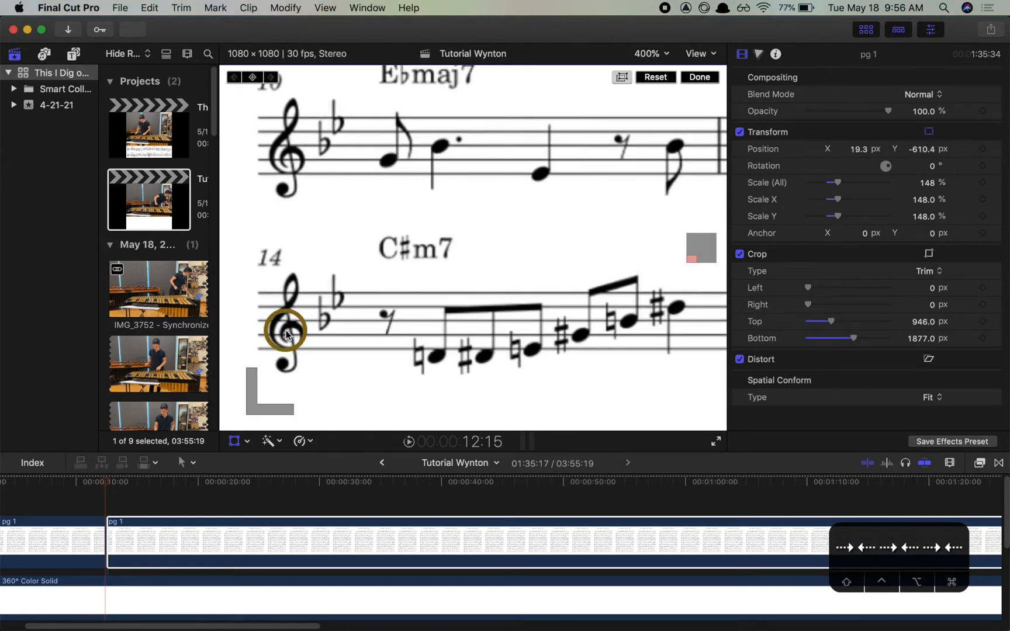
pyautogui.press('Left')
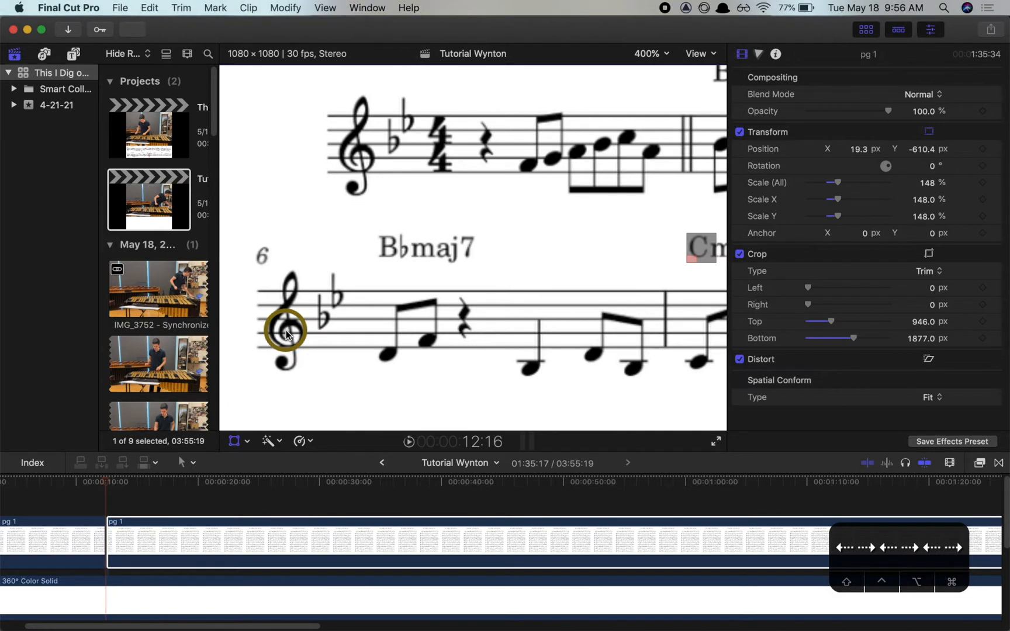
pyautogui.press('Right')
pyautogui.press('Left')
pyautogui.moveTo(286, 334); pyautogui.dragTo(286, 333)
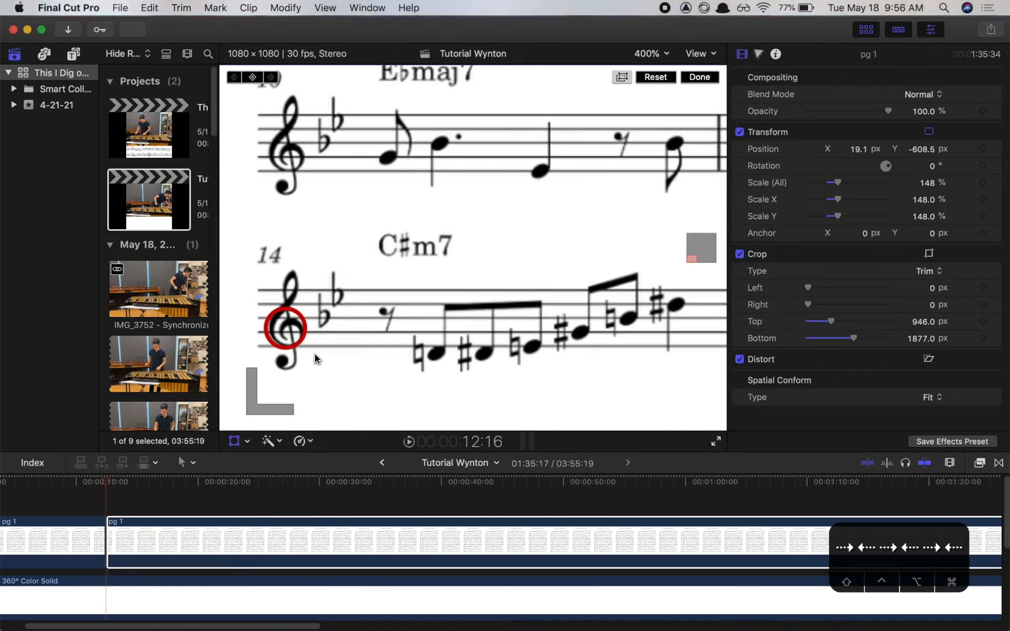
pyautogui.press('Left')
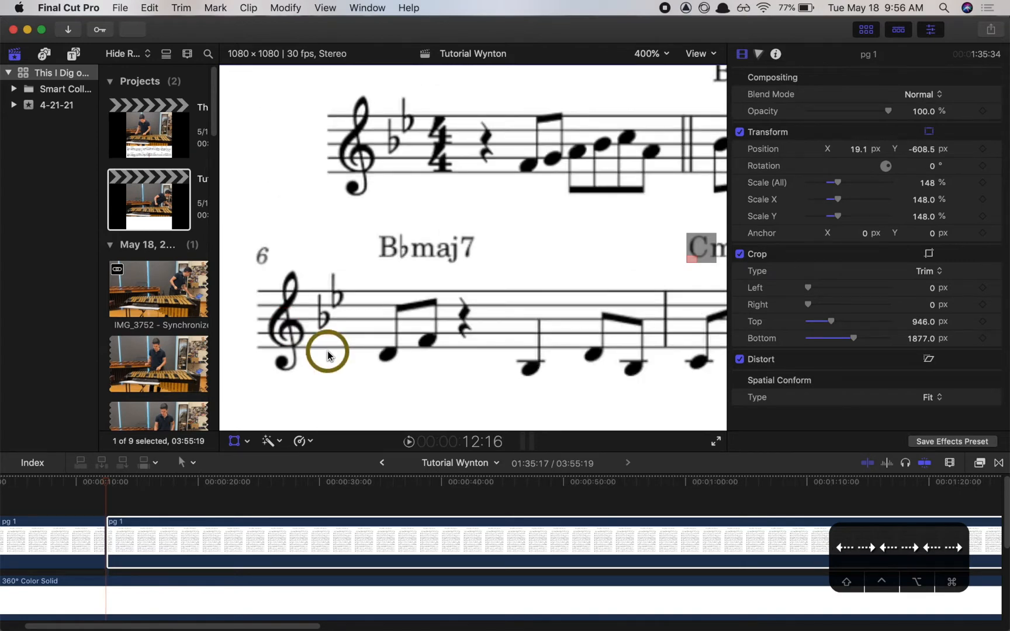
pyautogui.press('Right')
# Magnify the viewer to 600% on the lower staff's clef and compare its position one frame before and after the cut.
pyautogui.press('cmd+equal')
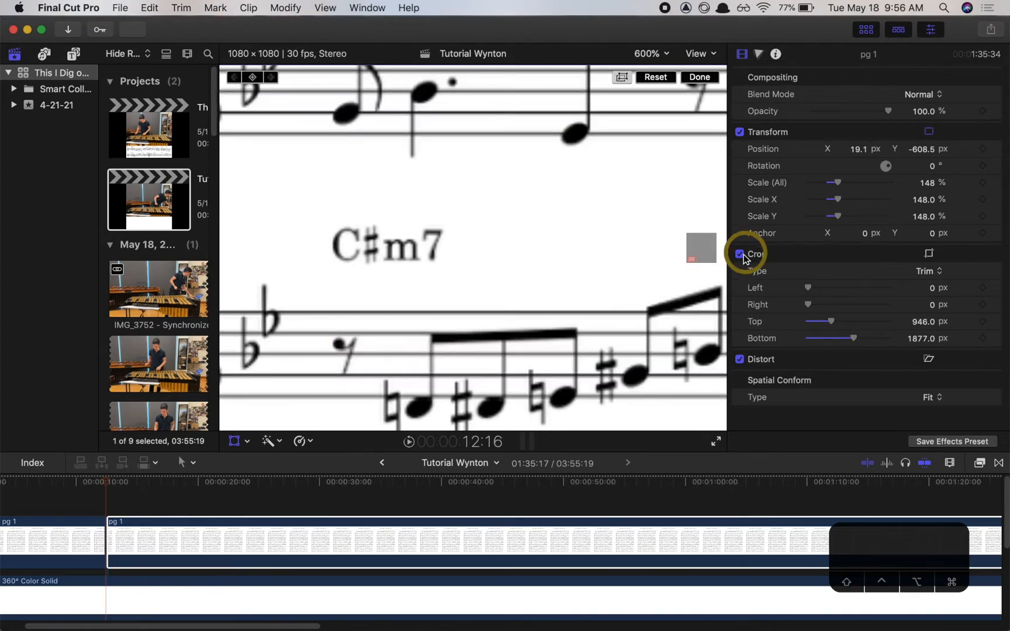
pyautogui.moveTo(690, 258); pyautogui.dragTo(637, 301)
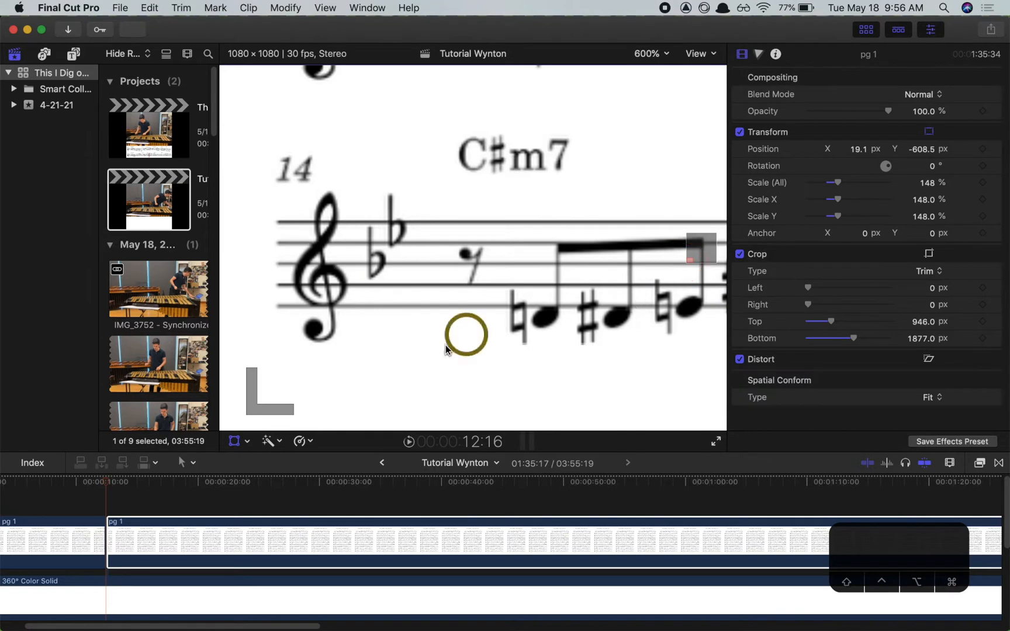
pyautogui.press('Left')
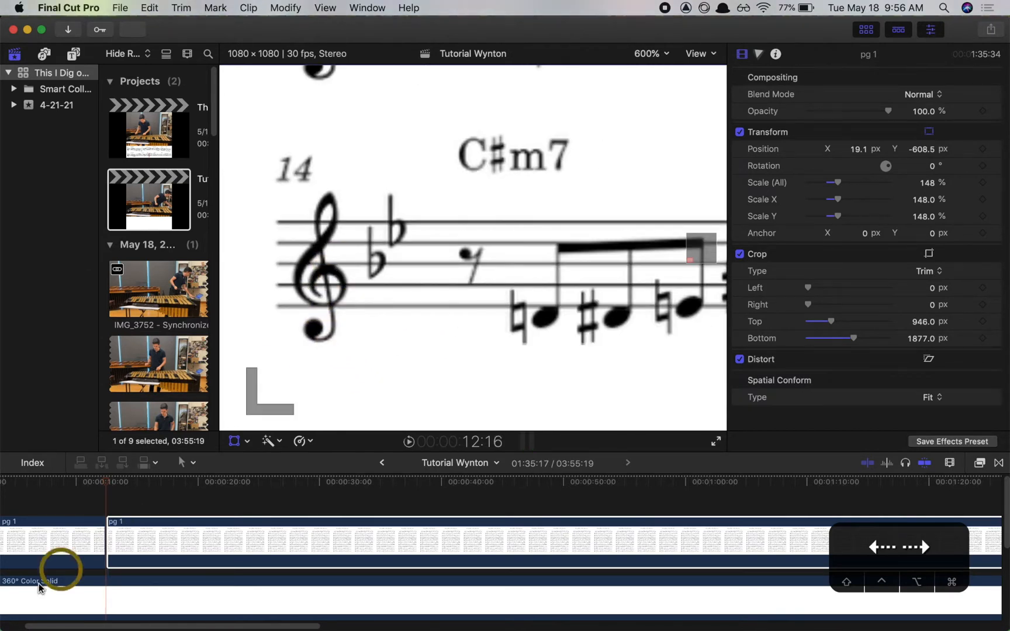
pyautogui.press('Left')
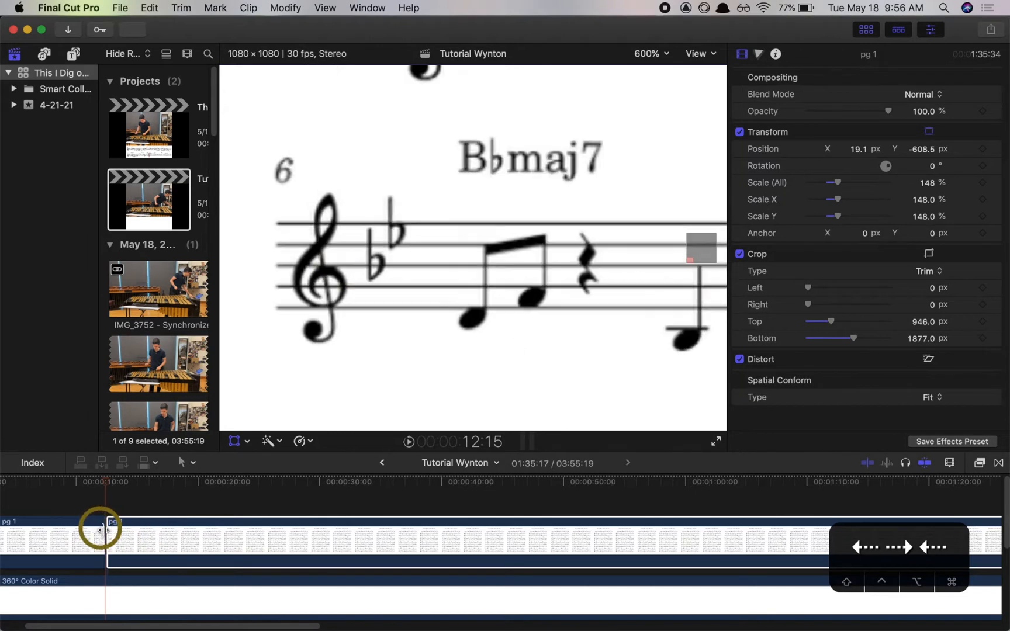
pyautogui.press('Right')
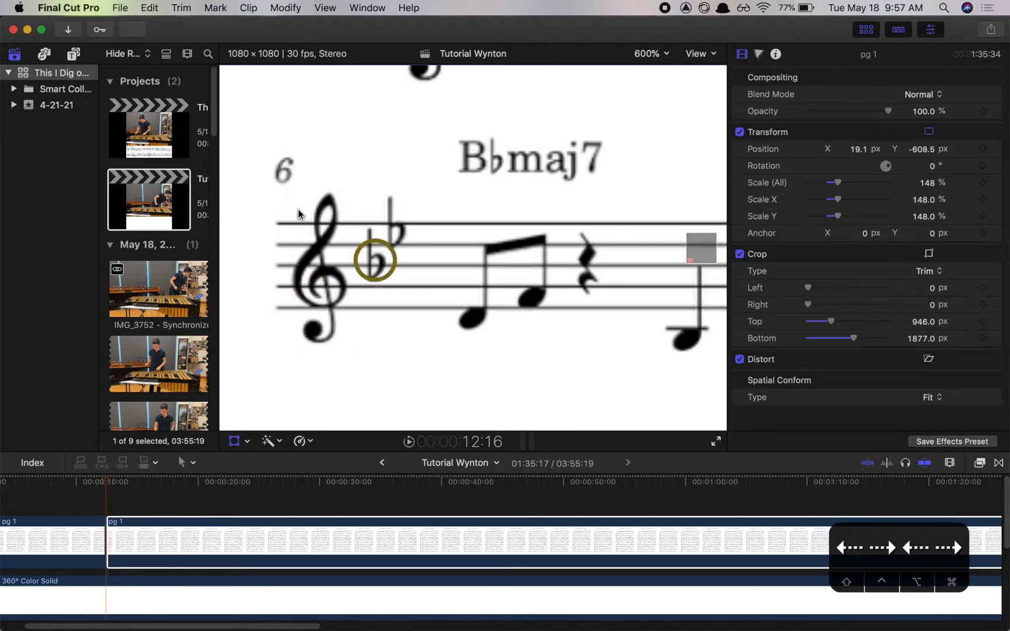
pyautogui.press('l')
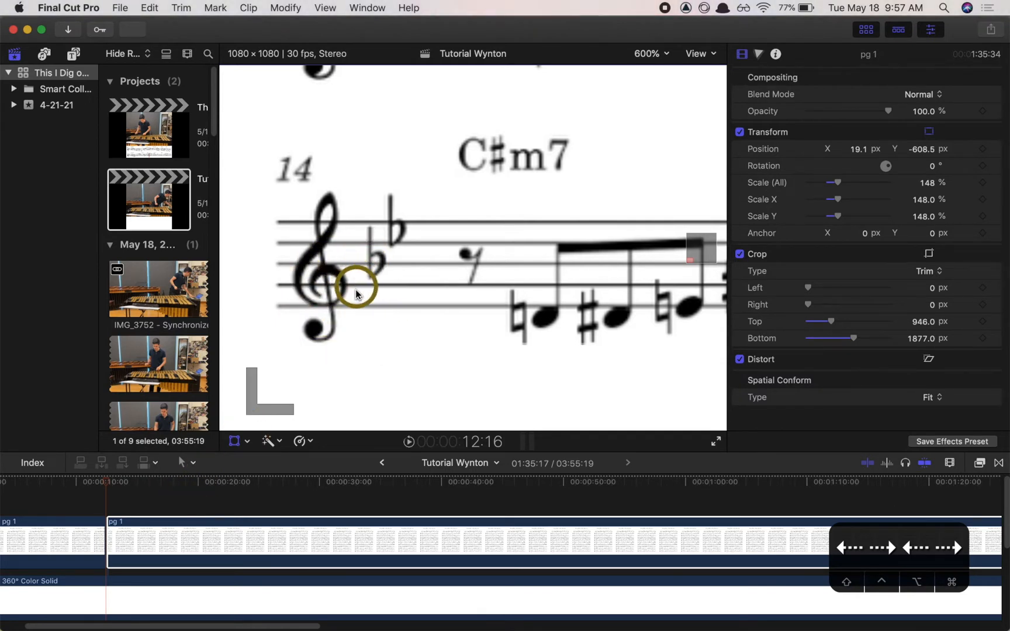
# Restore the viewer to 100% and check how the full picture changes between the two pg 1 segments at the 12:16 cut.
pyautogui.press('super+minus')
pyautogui.press('super+minus')
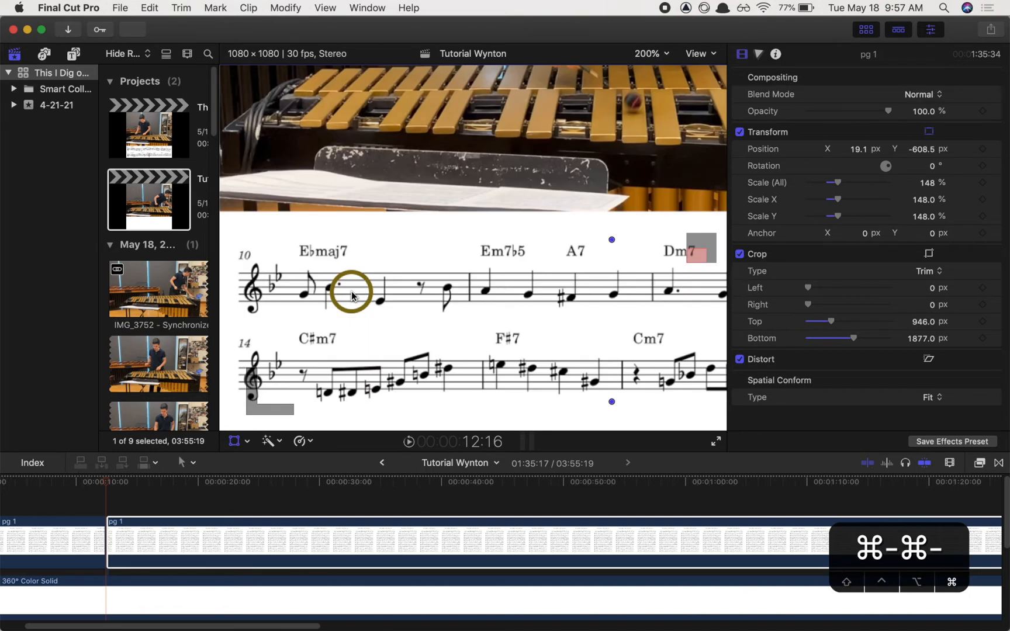
pyautogui.press('super+minus')
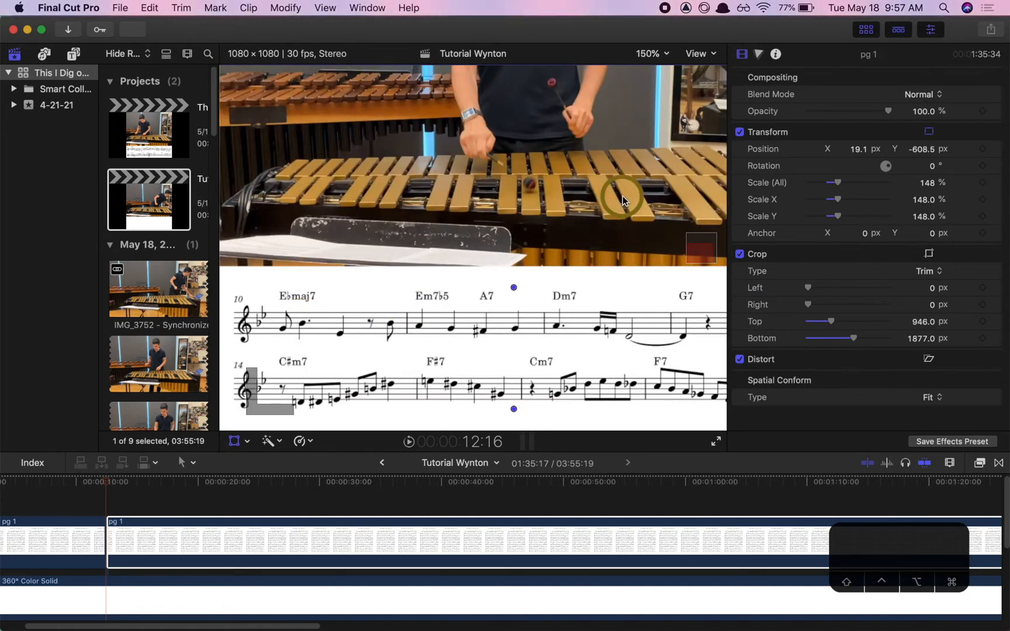
pyautogui.press('super+minus')
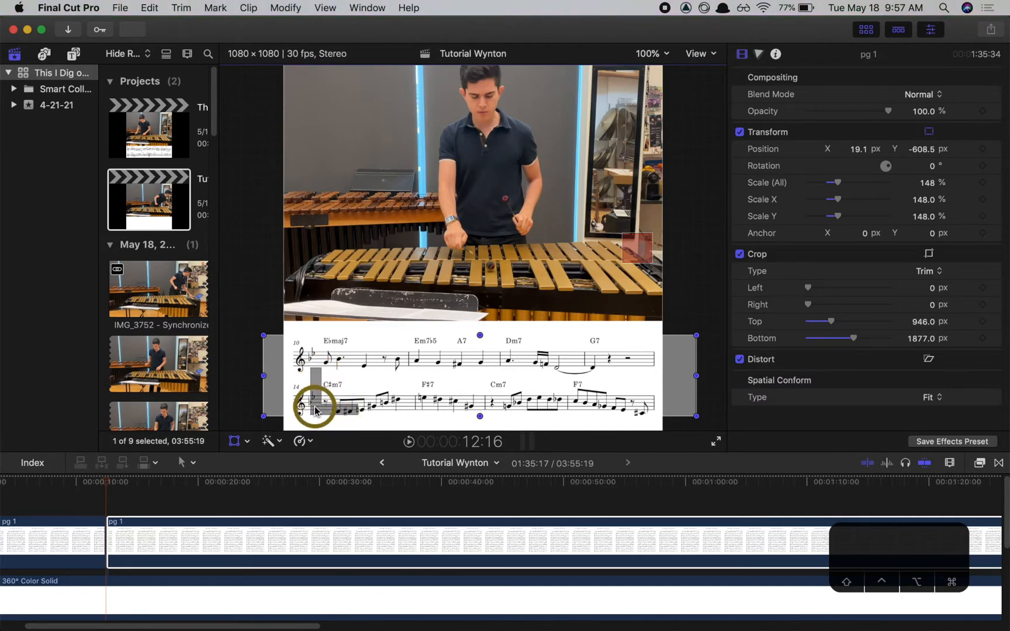
pyautogui.click(118, 533)
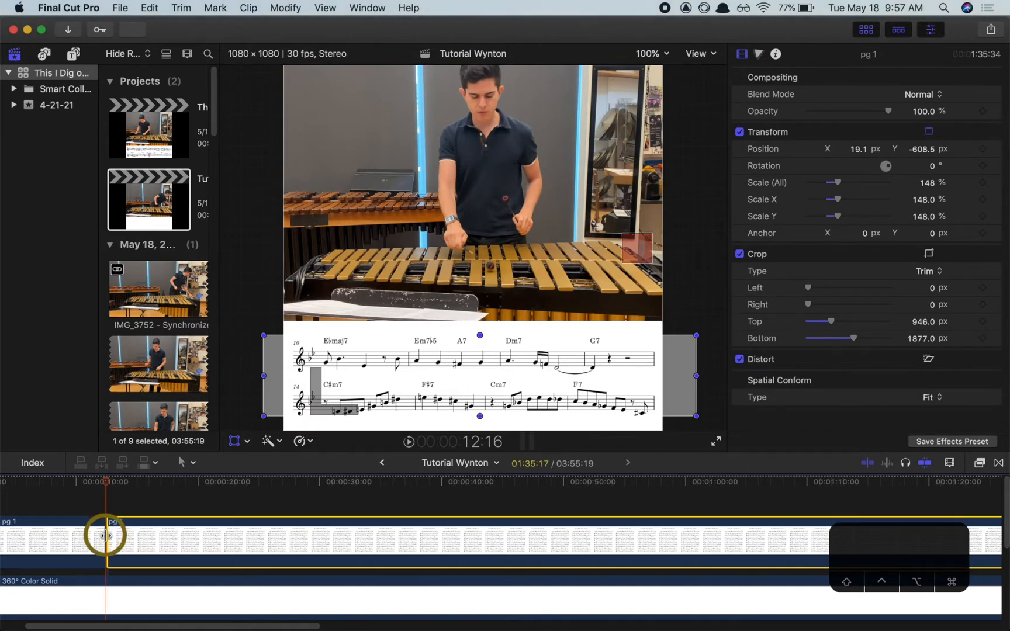
pyautogui.scroll(-4, 108, 529)
pyautogui.hscroll(-1, 108, 529)
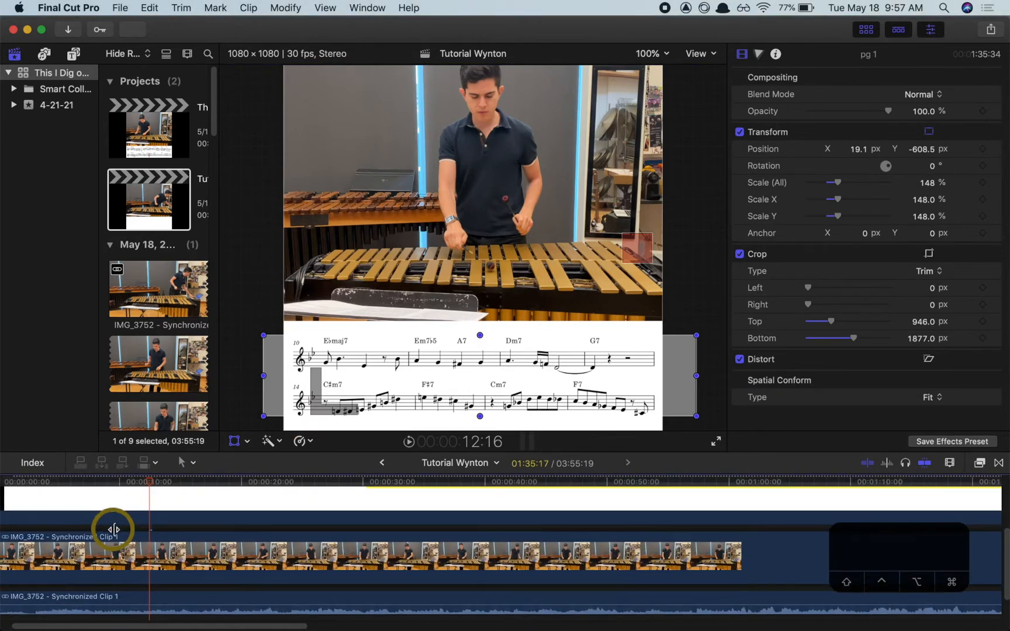
pyautogui.scroll(5, 146, 537)
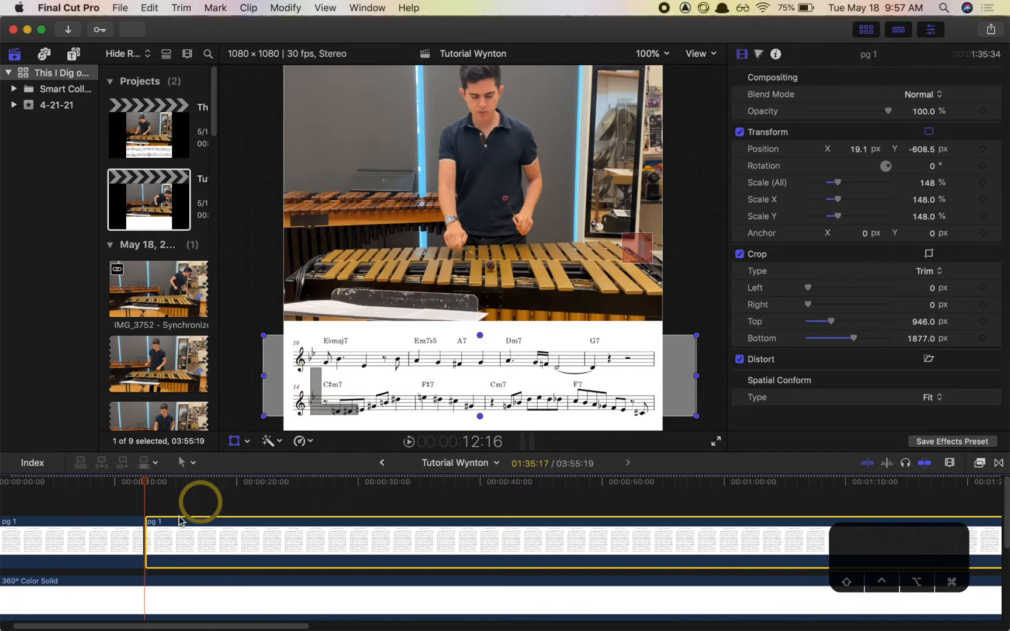
pyautogui.press('Left')
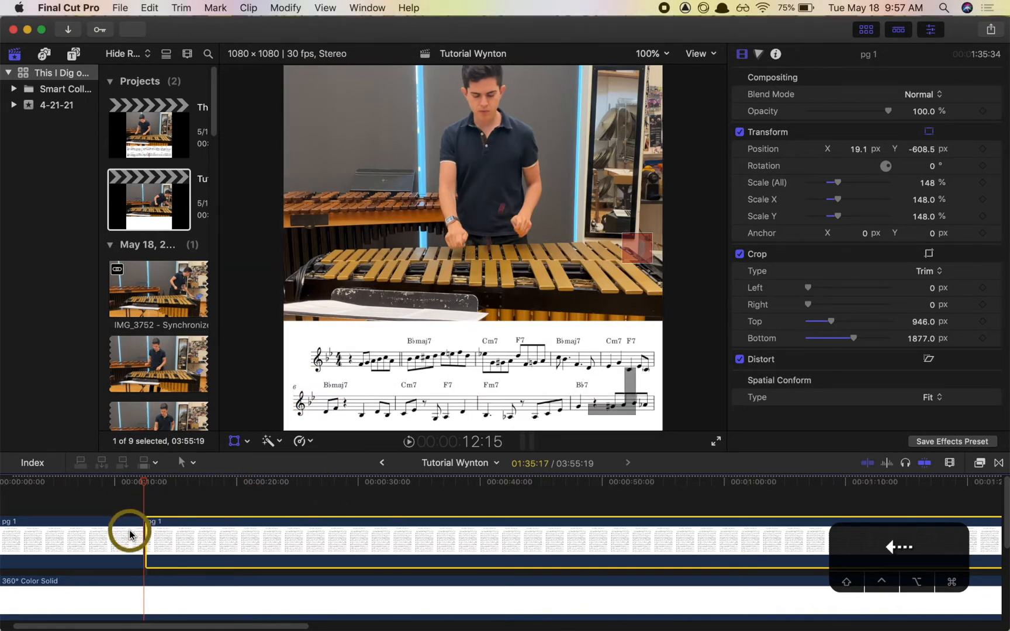
pyautogui.click(121, 527)
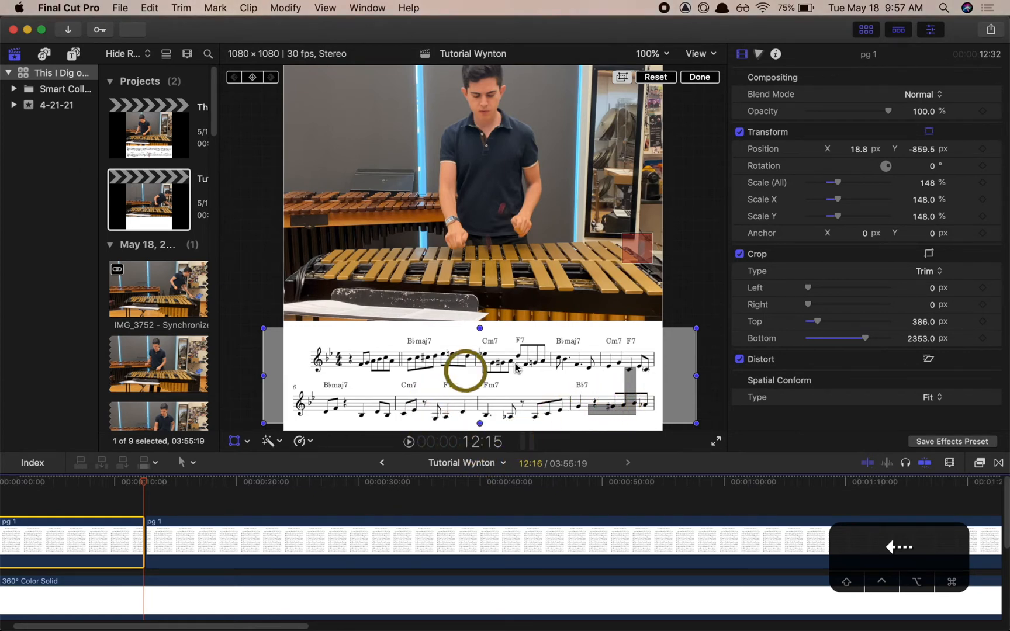
pyautogui.press('Right')
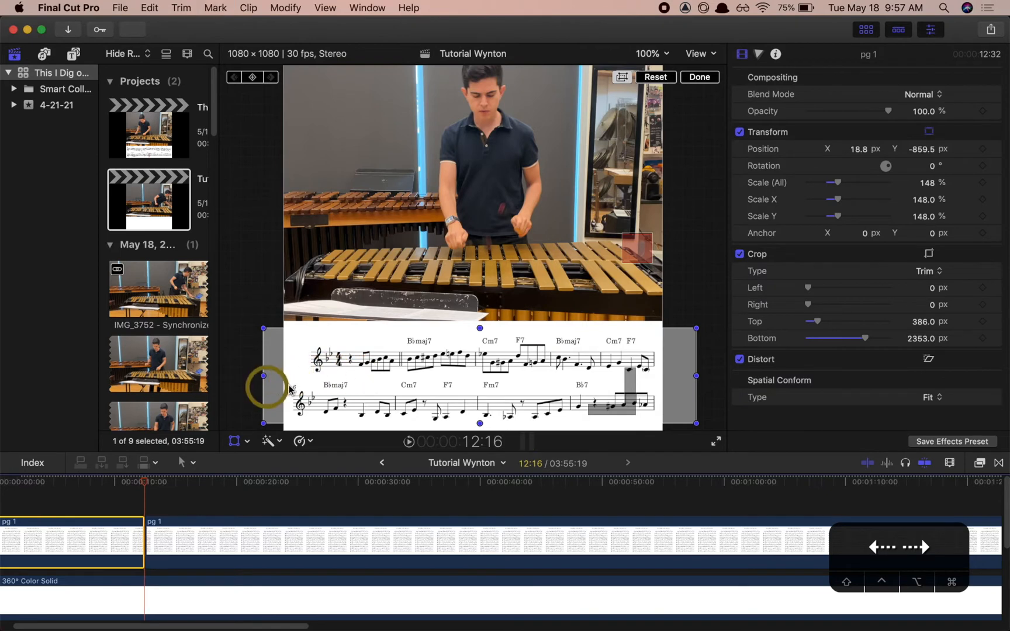
pyautogui.hscroll(-2, 91, 546)
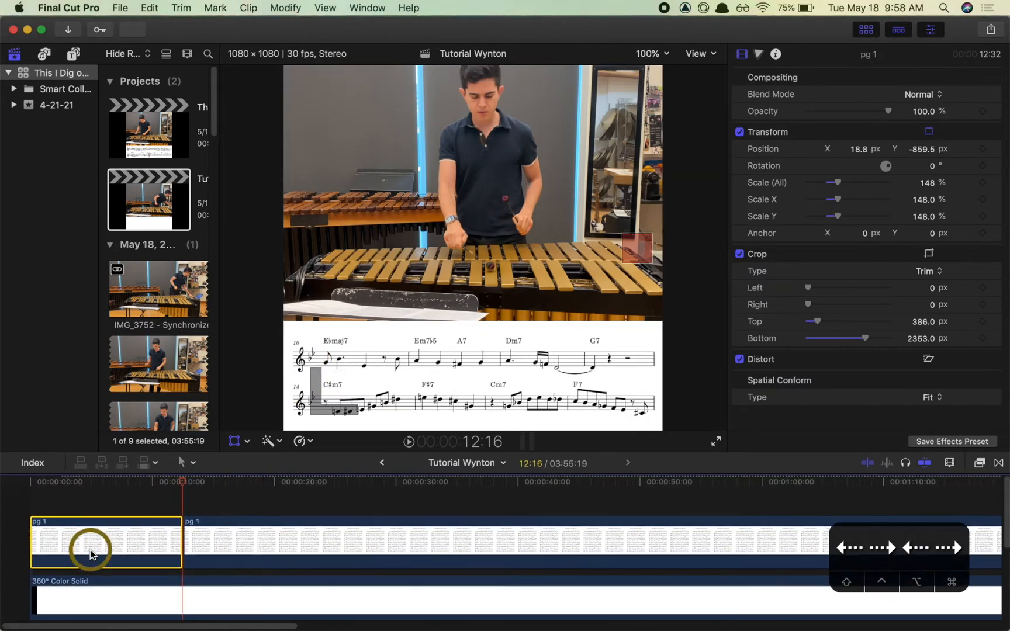
# Add a Shapes generator above the first pg 1 segment at the start of the timeline and show it at 2:05.
pyautogui.press('super+minus')
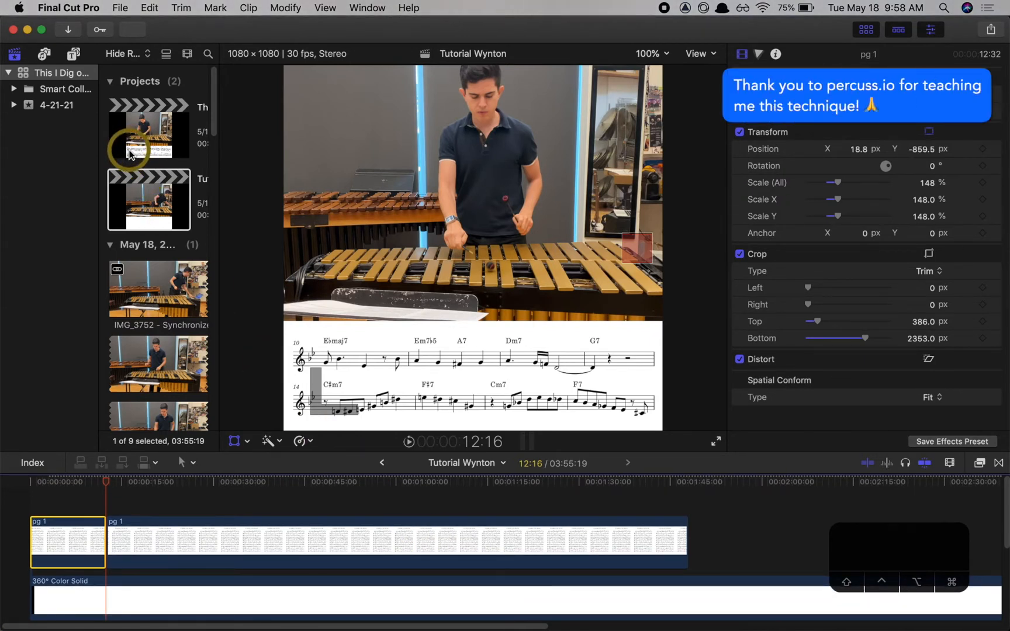
pyautogui.click(73, 55)
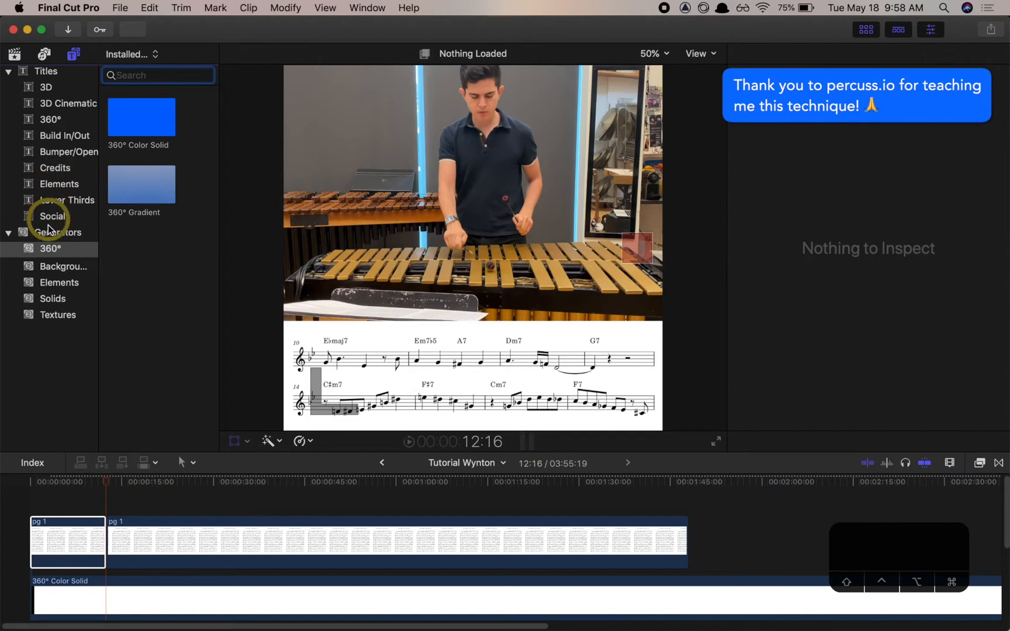
pyautogui.click(56, 282)
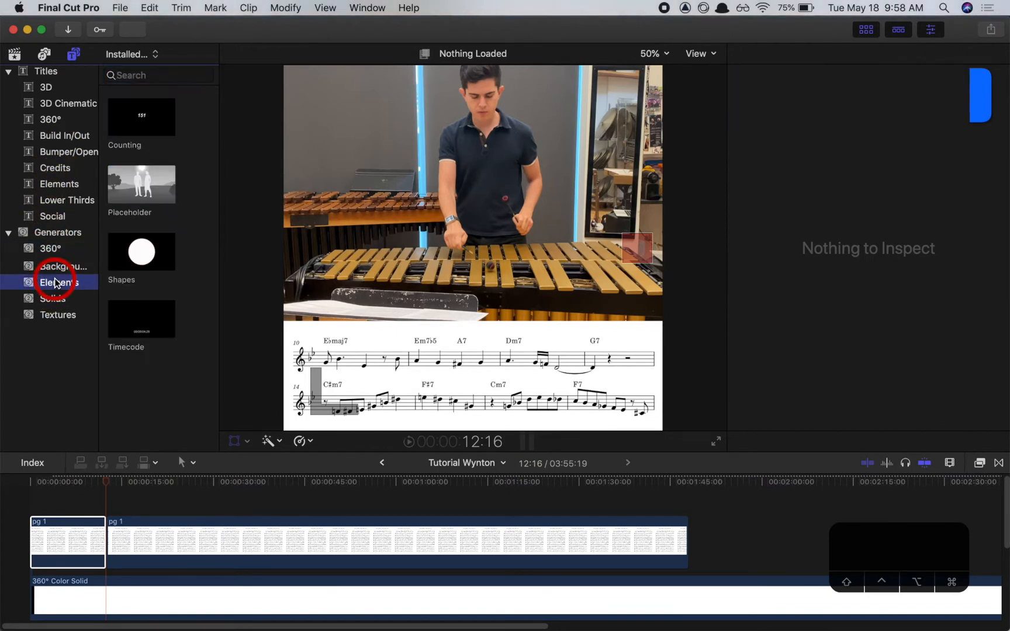
pyautogui.click(136, 254)
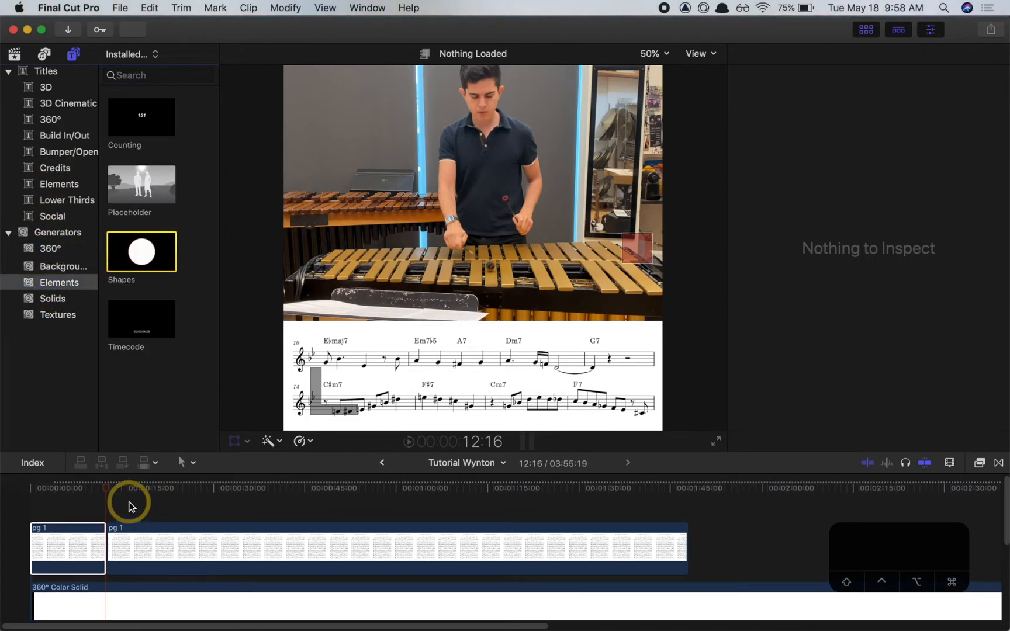
pyautogui.moveTo(135, 255); pyautogui.dragTo(38, 490)
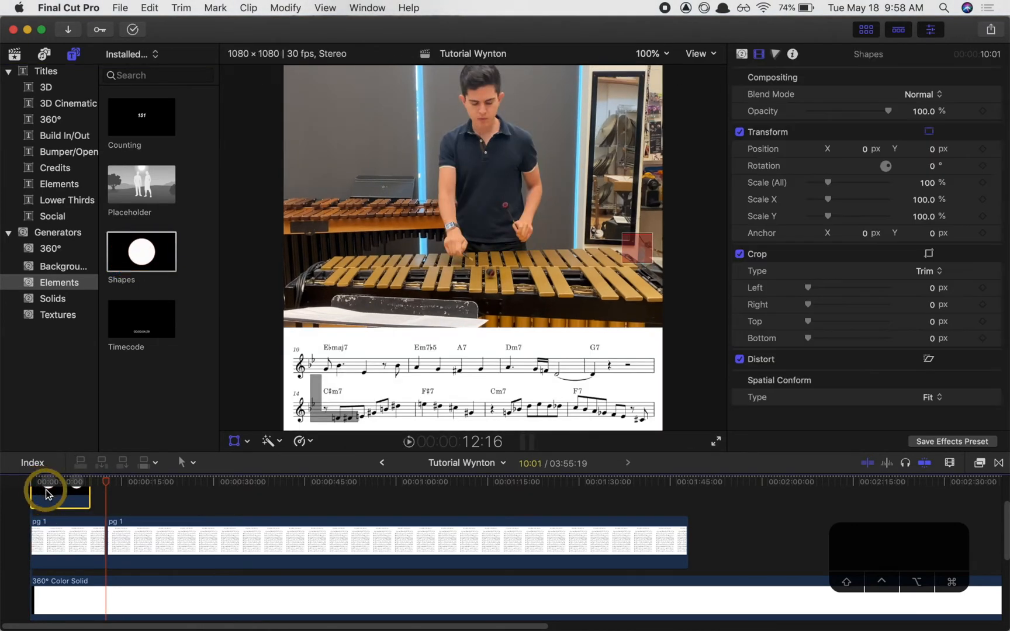
pyautogui.click(43, 502)
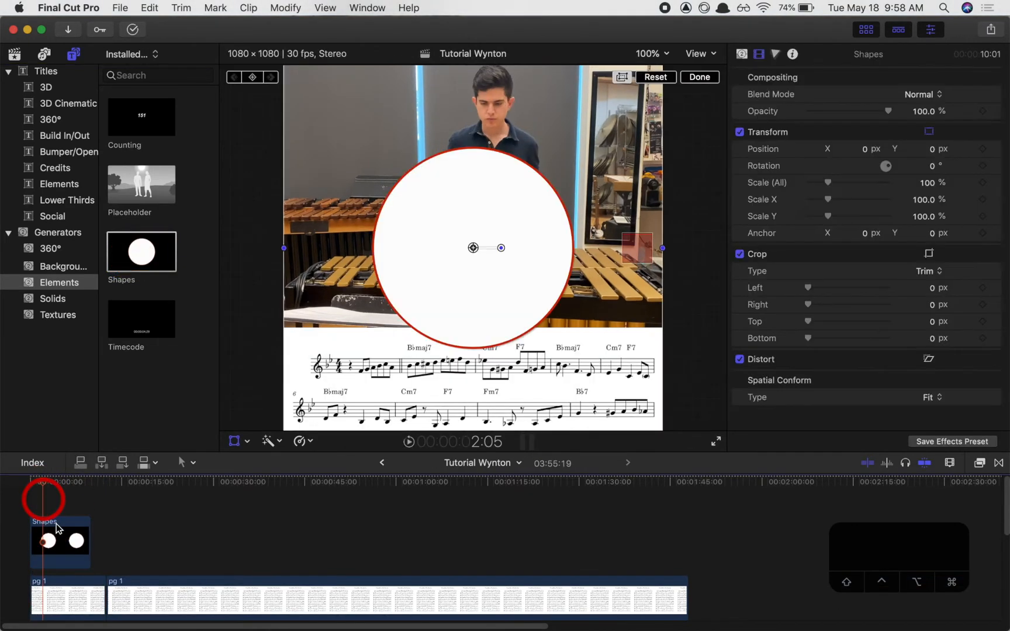
# Change the shape of the Shapes generator to Rectangle.
pyautogui.click(66, 537)
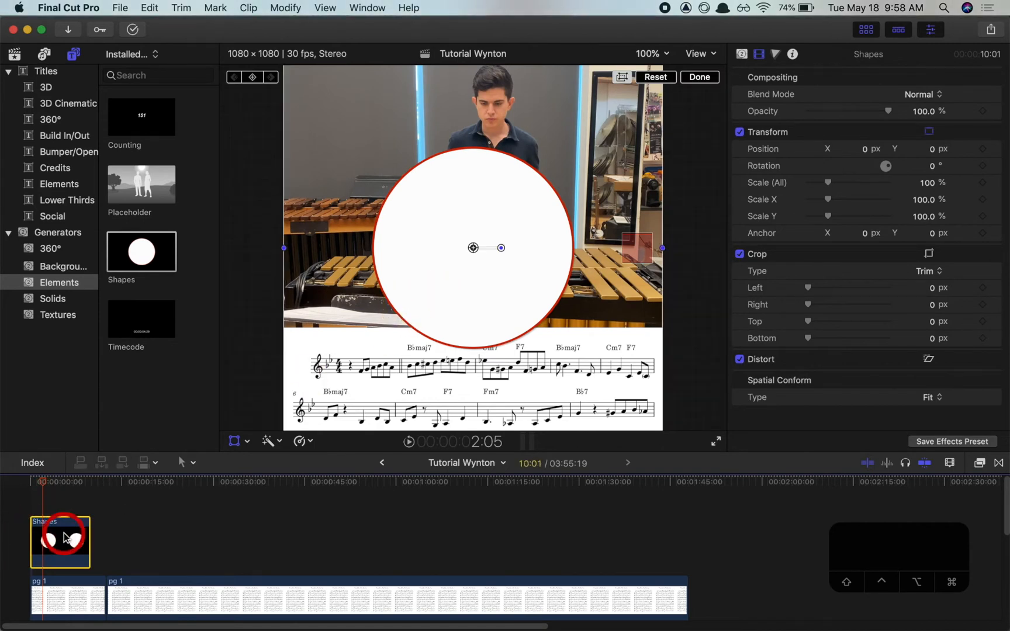
pyautogui.click(745, 55)
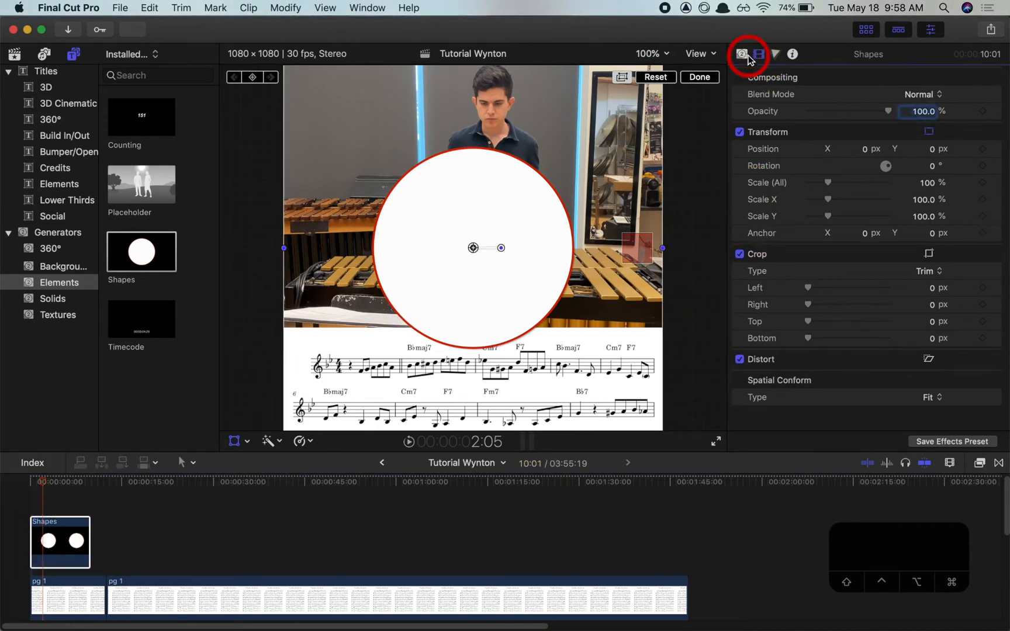
pyautogui.click(740, 54)
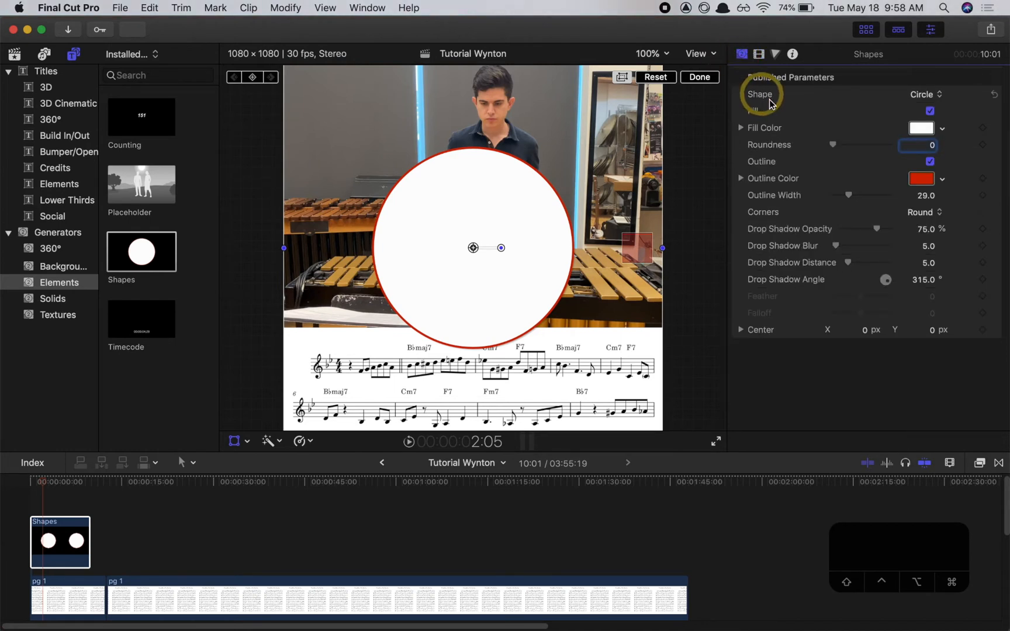
pyautogui.click(928, 94)
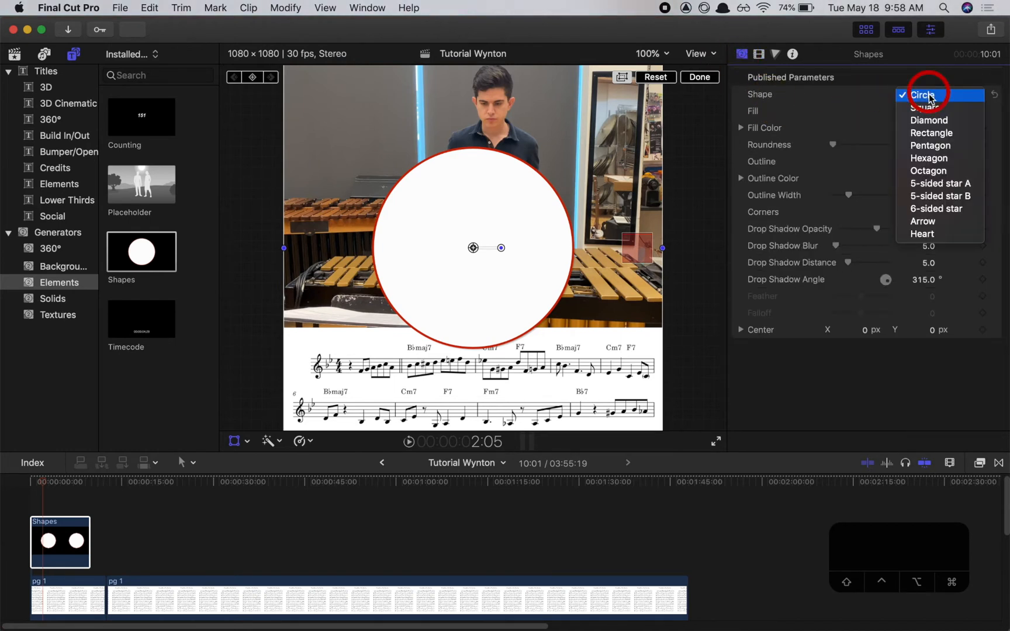
pyautogui.click(929, 133)
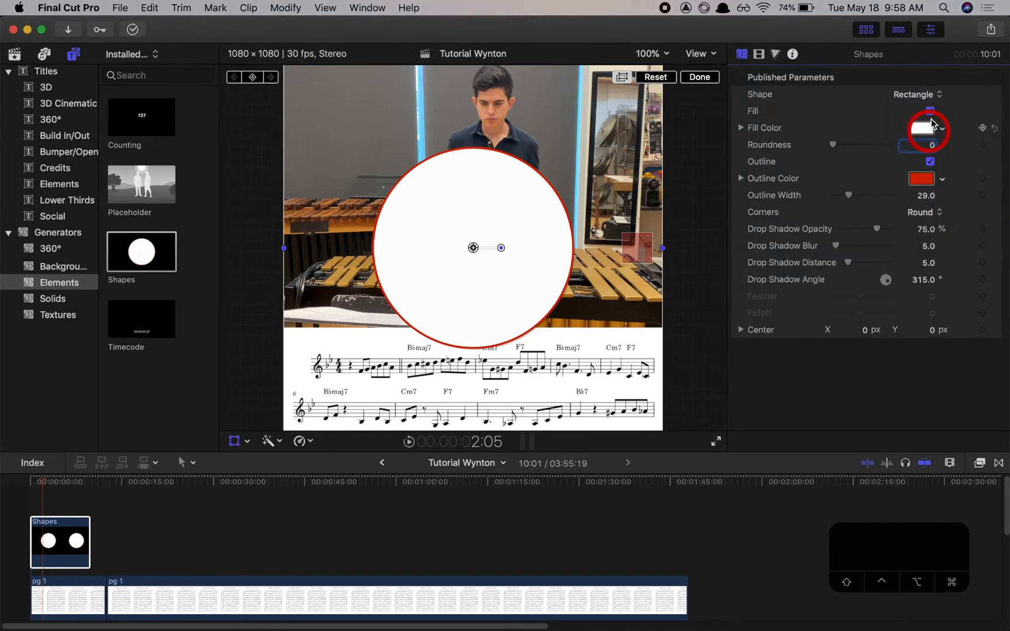
# Set the rectangle's fill color to hex FF0000 using the RGB sliders.
pyautogui.click(923, 129)
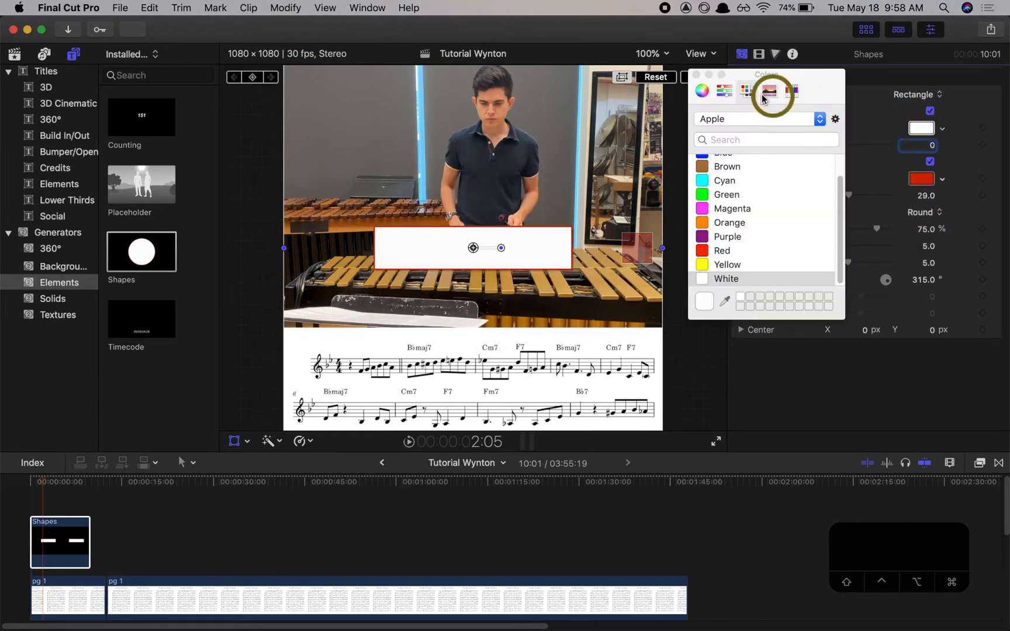
pyautogui.click(729, 93)
pyautogui.click(823, 246)
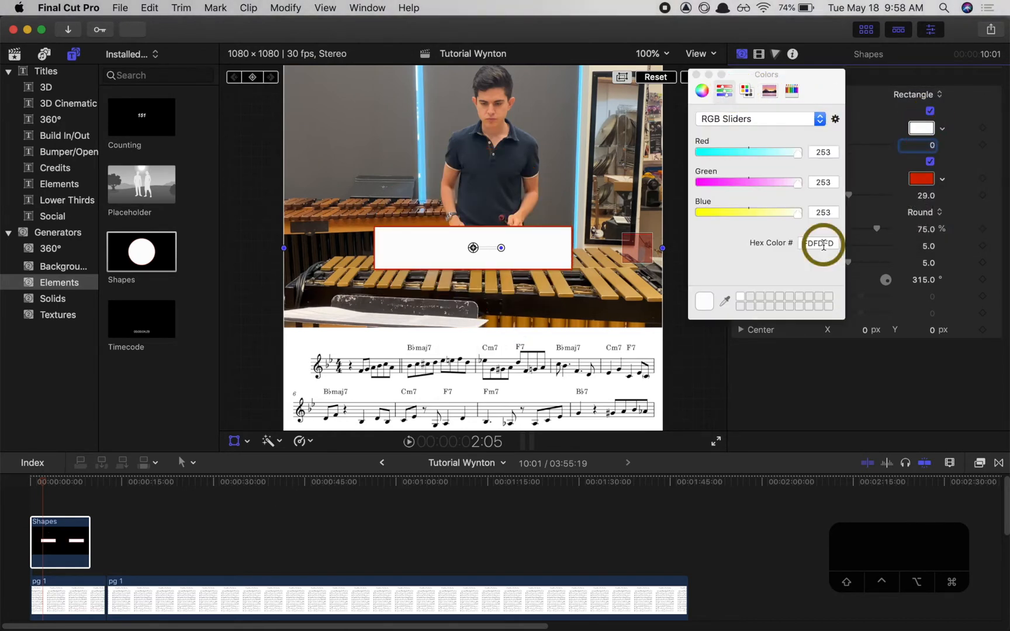
pyautogui.moveTo(823, 244); pyautogui.dragTo(759, 246)
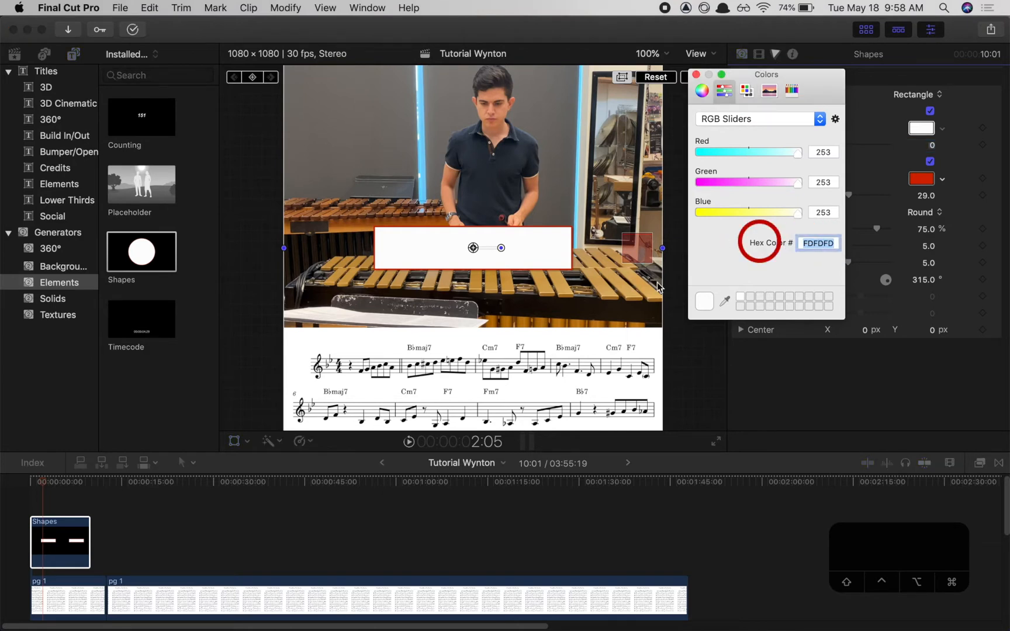
pyautogui.write('FF0000')
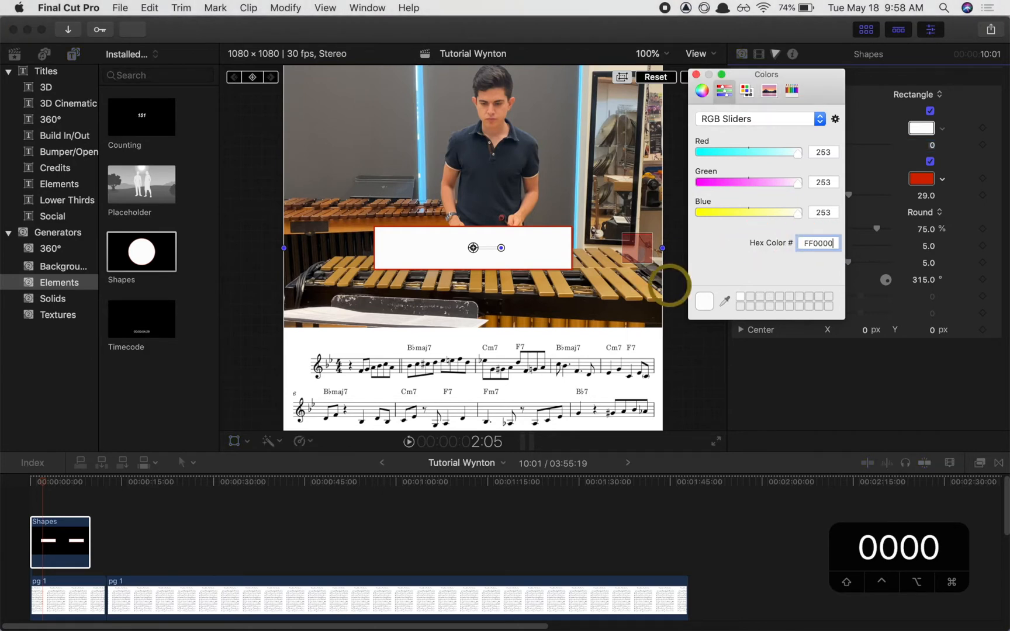
pyautogui.press('Return')
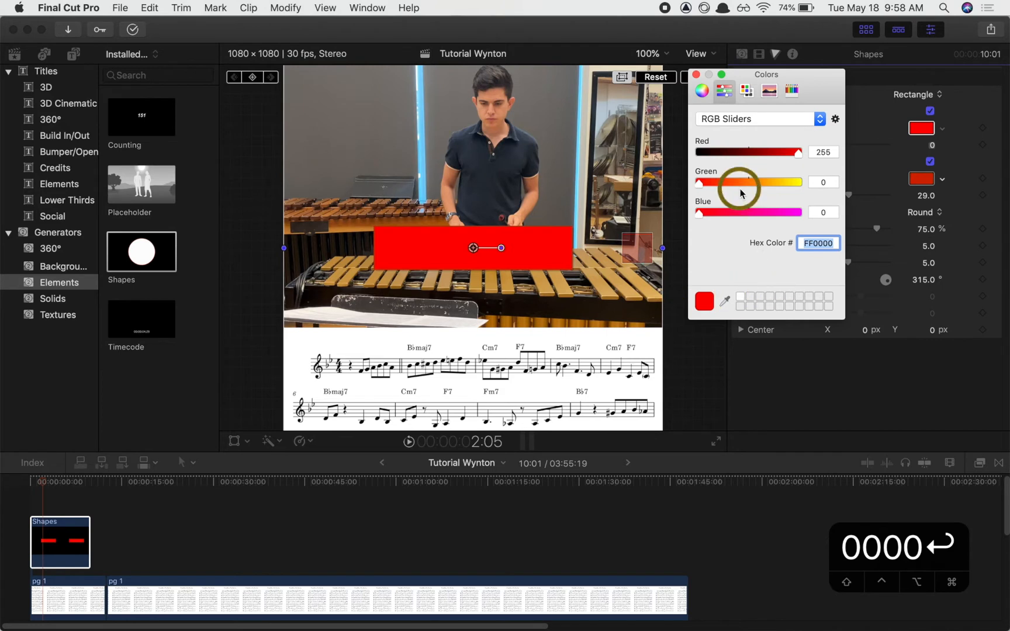
pyautogui.click(696, 74)
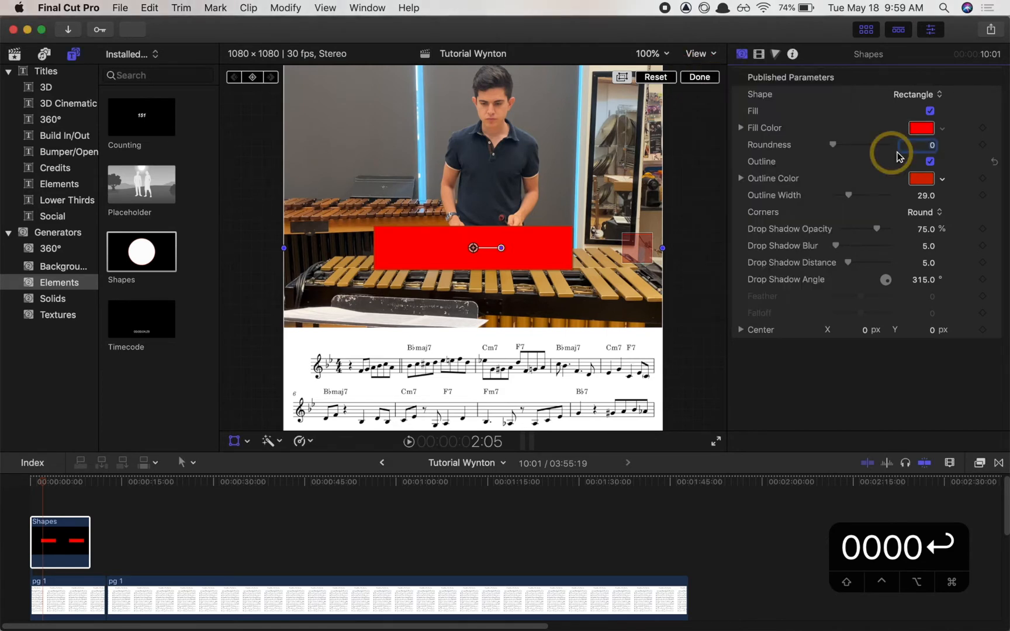
# Turn off the rectangle's outline with width 1.0 and Square corners, and reduce the drop shadow's opacity, blur and distance to 0.
pyautogui.click(930, 162)
pyautogui.click(930, 161)
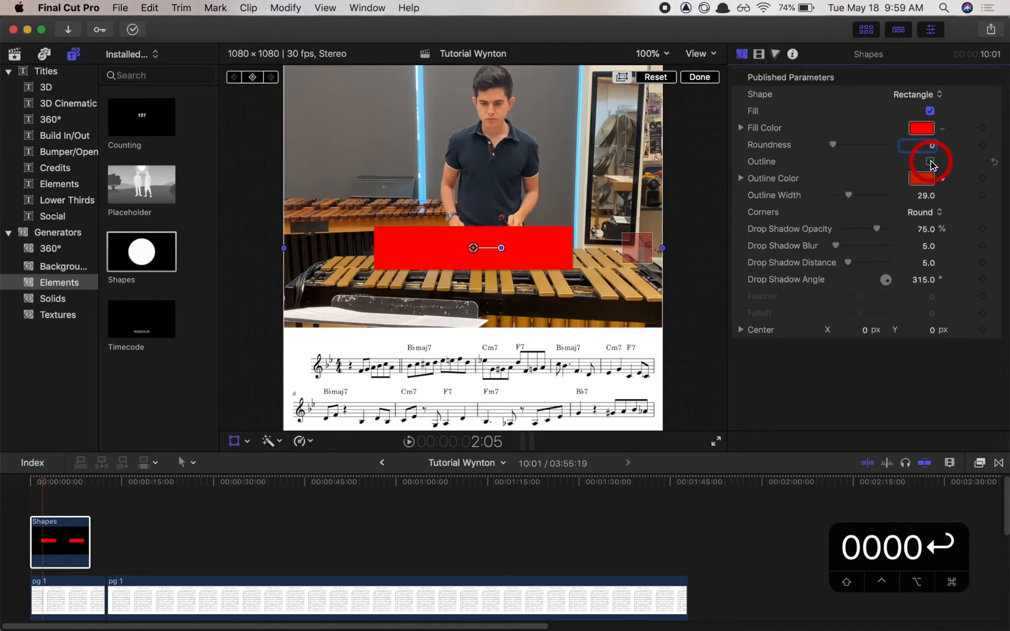
pyautogui.moveTo(848, 195); pyautogui.dragTo(813, 195)
pyautogui.click(914, 212)
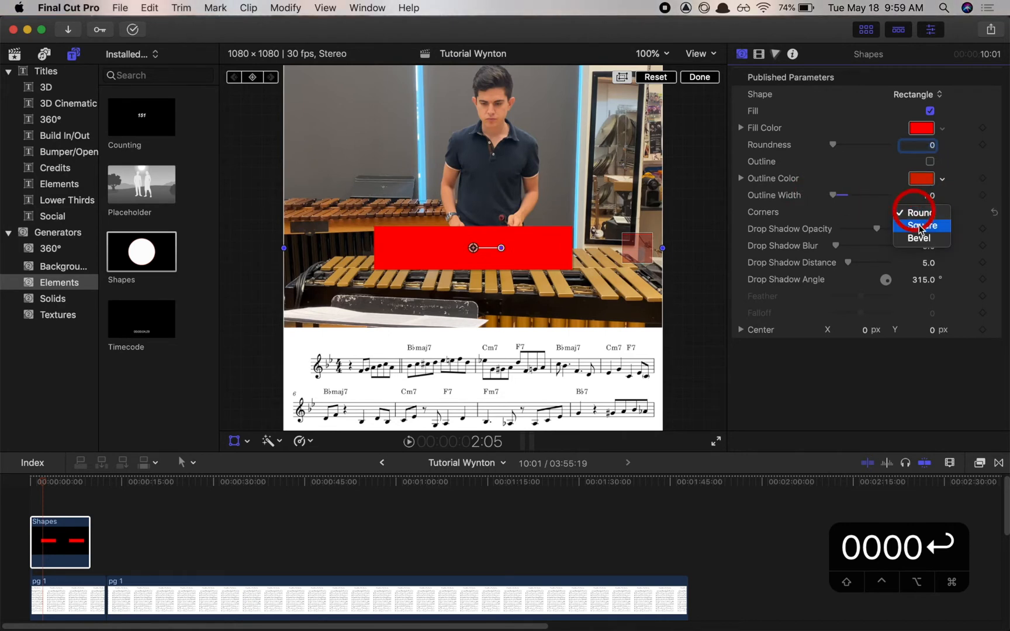
pyautogui.click(920, 228)
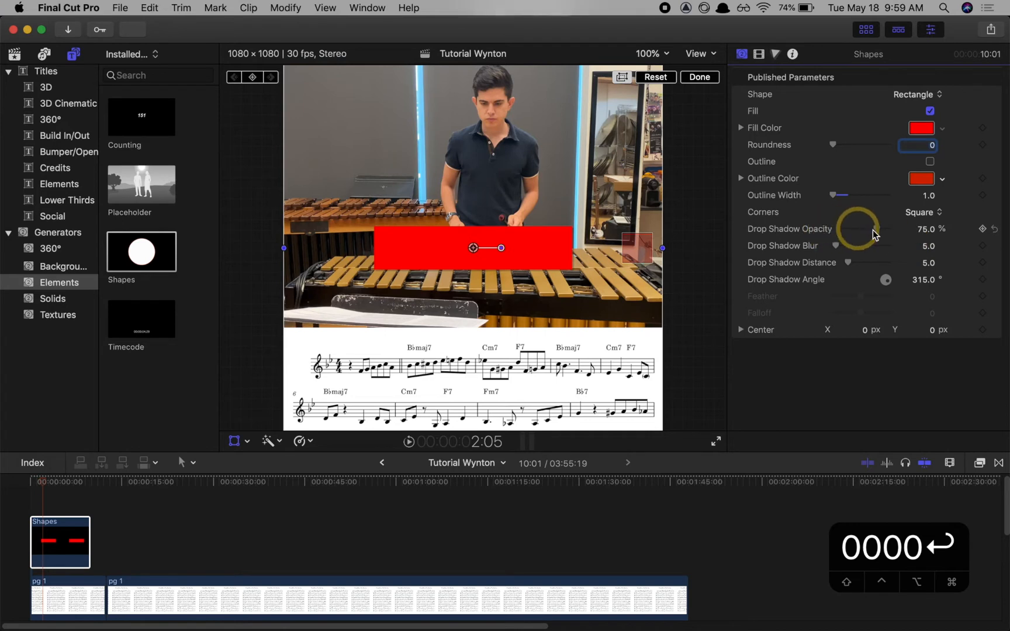
pyautogui.moveTo(879, 230); pyautogui.dragTo(815, 267)
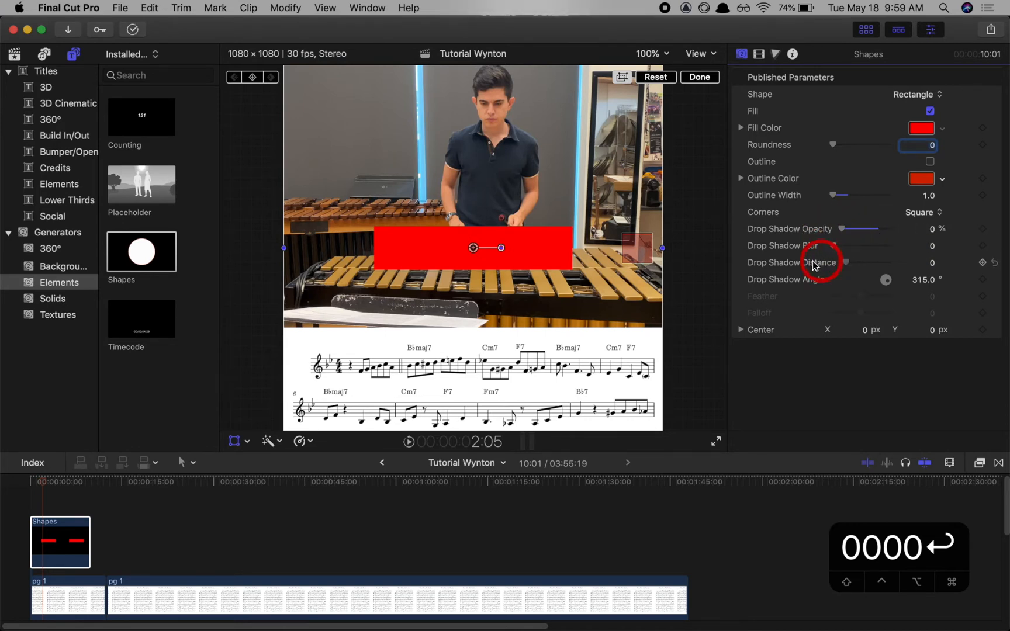
# Move the red rectangle onto the upper staff at X -225.6, Y -300.2 px and set its Scale X to 2.6%.
pyautogui.click(534, 250)
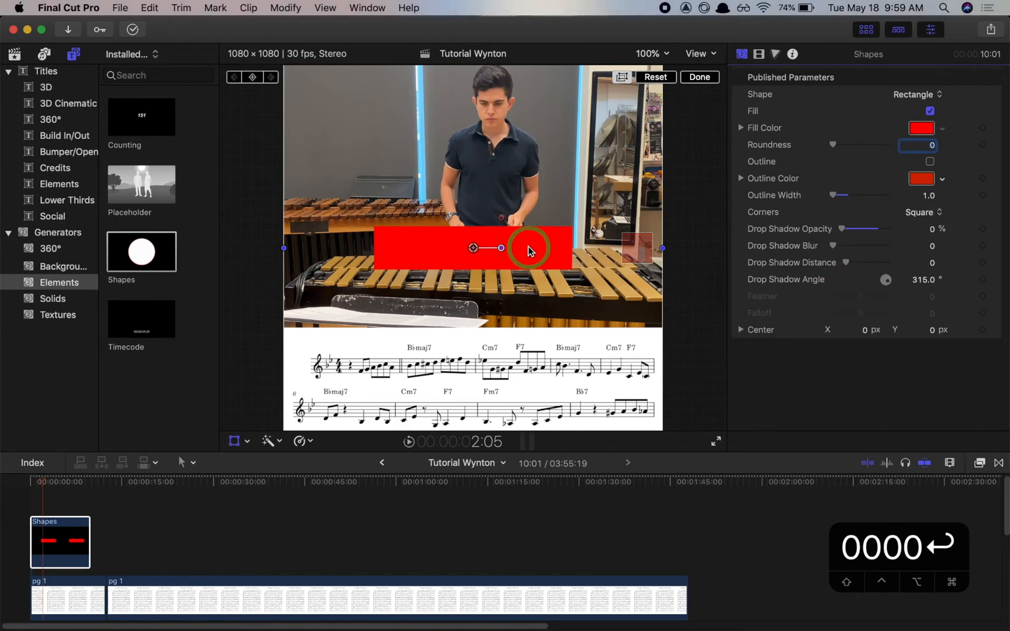
pyautogui.moveTo(530, 246); pyautogui.dragTo(451, 355)
pyautogui.click(759, 53)
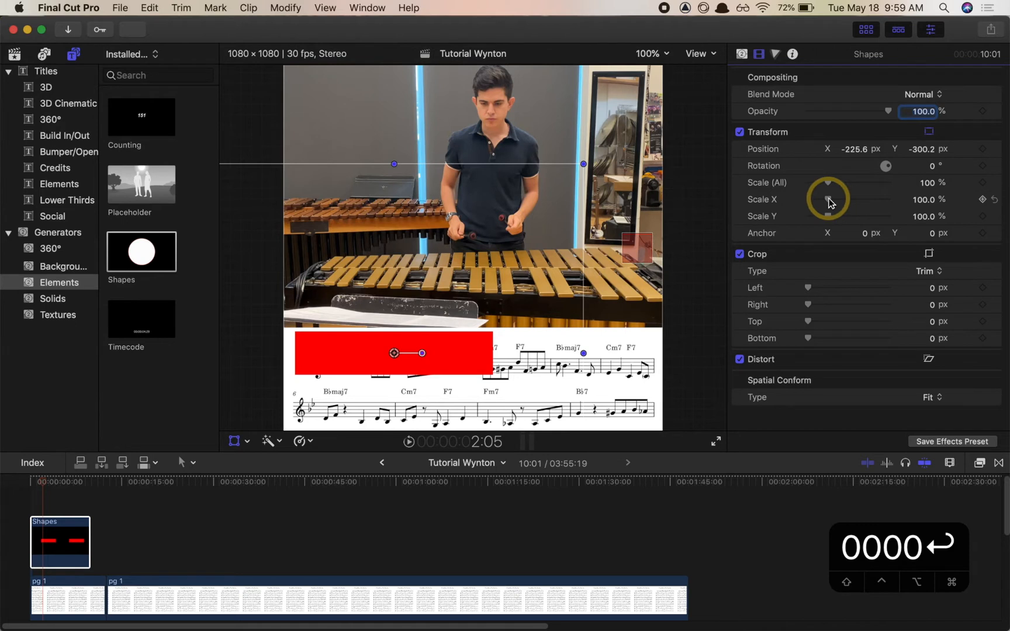
pyautogui.moveTo(829, 201); pyautogui.dragTo(810, 201)
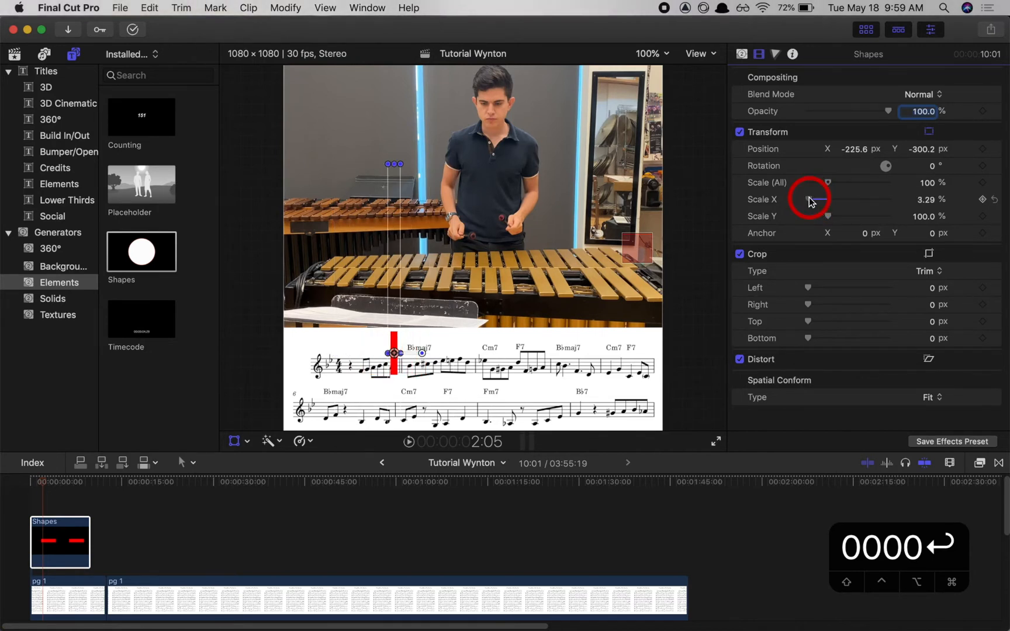
pyautogui.moveTo(809, 202); pyautogui.dragTo(810, 201)
pyautogui.click(923, 199)
pyautogui.write('2.6')
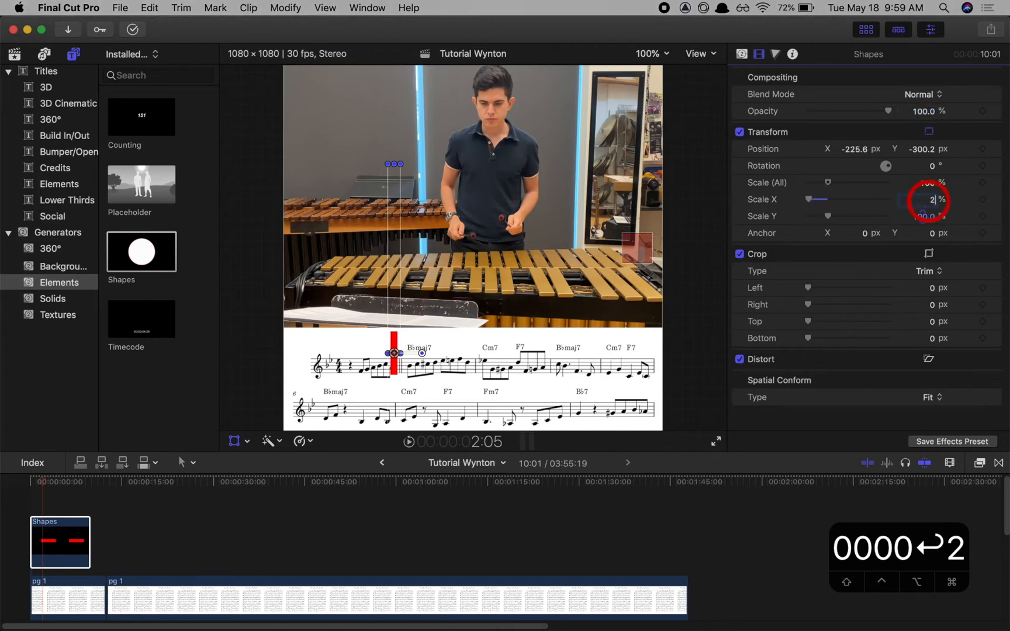
pyautogui.press('Return')
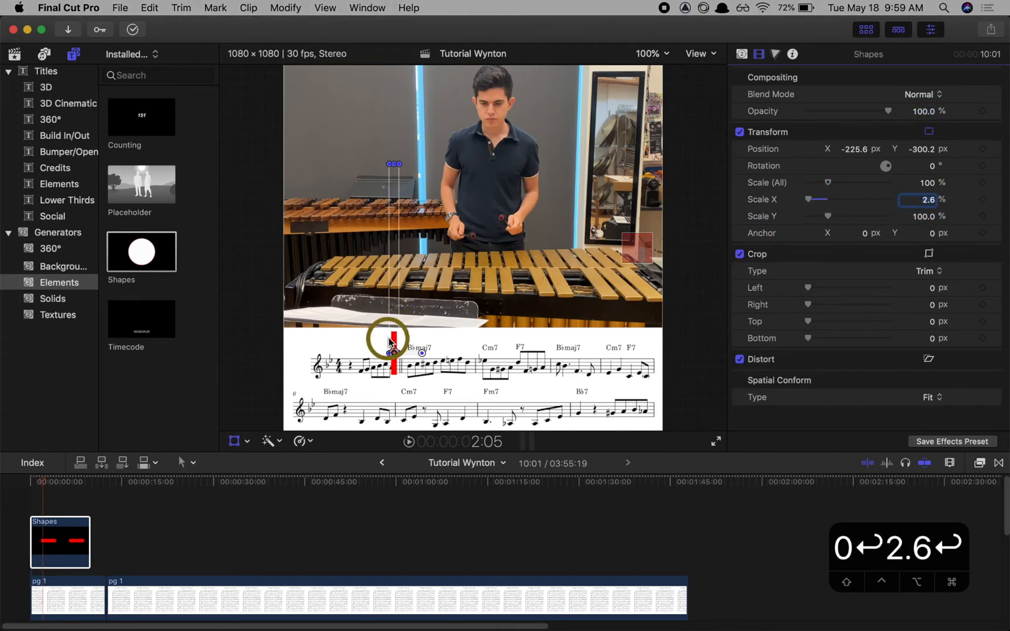
# Move the red bar over the first measure at X -307.7, Y -345.9 px and shorten it to 85.85% Scale Y.
pyautogui.moveTo(393, 339); pyautogui.dragTo(366, 354)
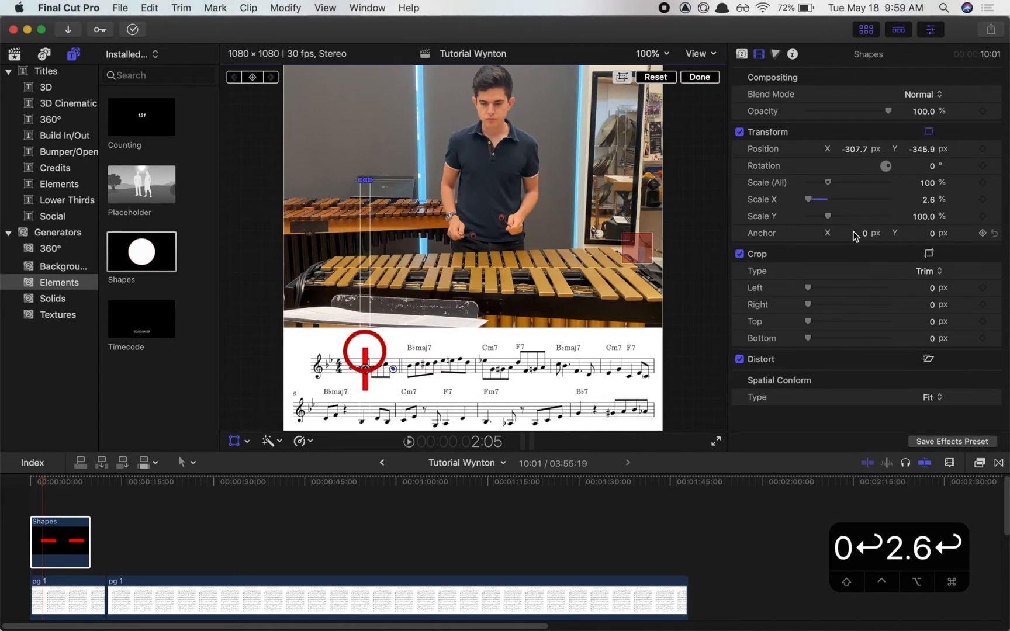
pyautogui.moveTo(833, 218); pyautogui.dragTo(828, 221)
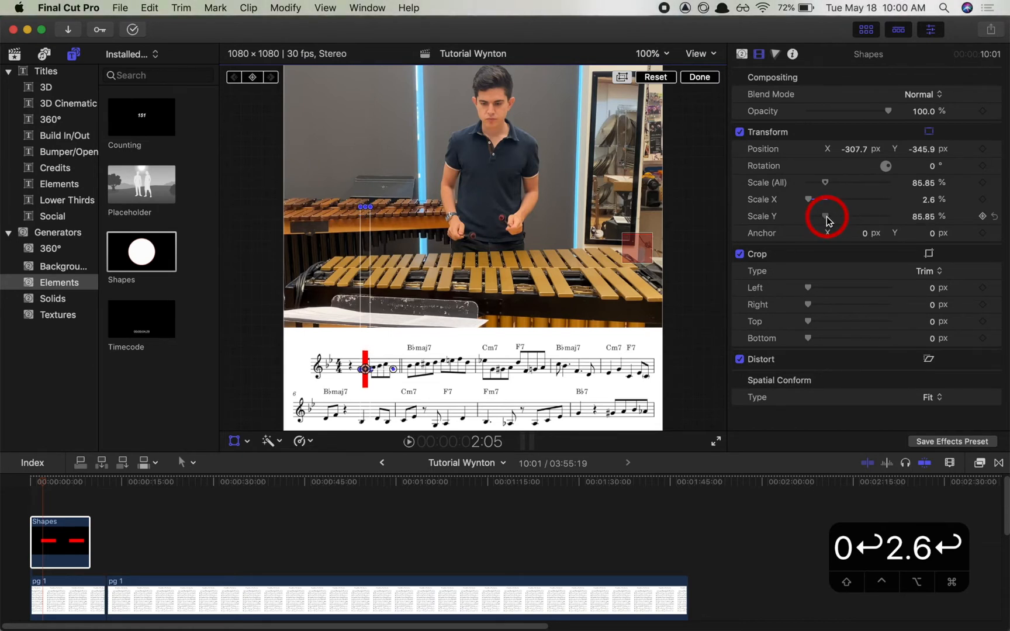
# Reposition the red bar on the first note at X -321.2, Y -336.0 px, undoing the stray move of the first pg 1 segment.
pyautogui.click(346, 349)
pyautogui.press('cmd+equal')
pyautogui.moveTo(703, 247); pyautogui.dragTo(680, 255)
pyautogui.moveTo(342, 308); pyautogui.dragTo(336, 304)
pyautogui.press('super+z')
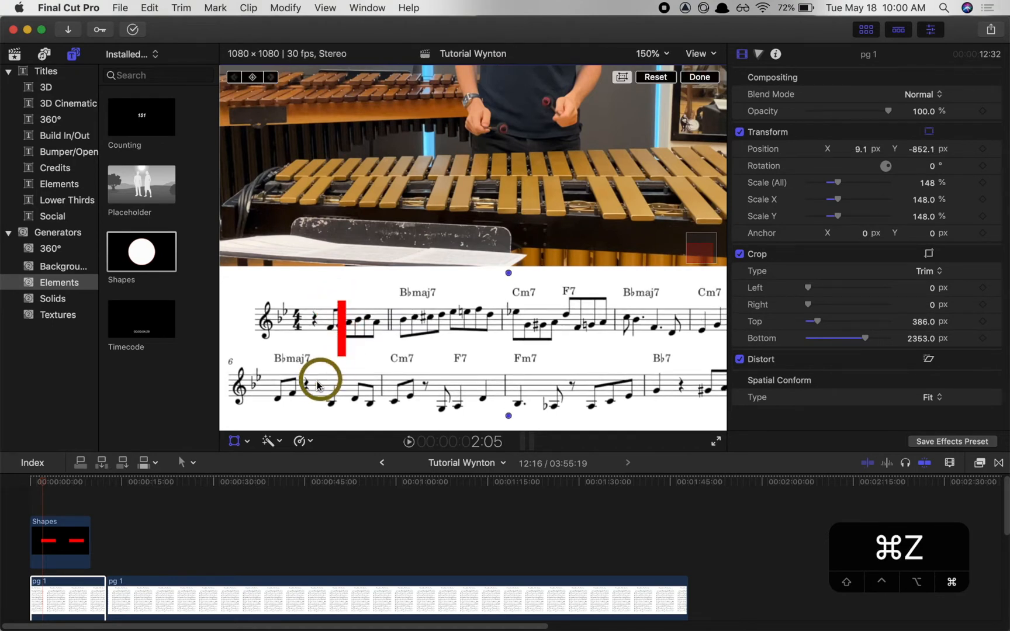
pyautogui.click(92, 522)
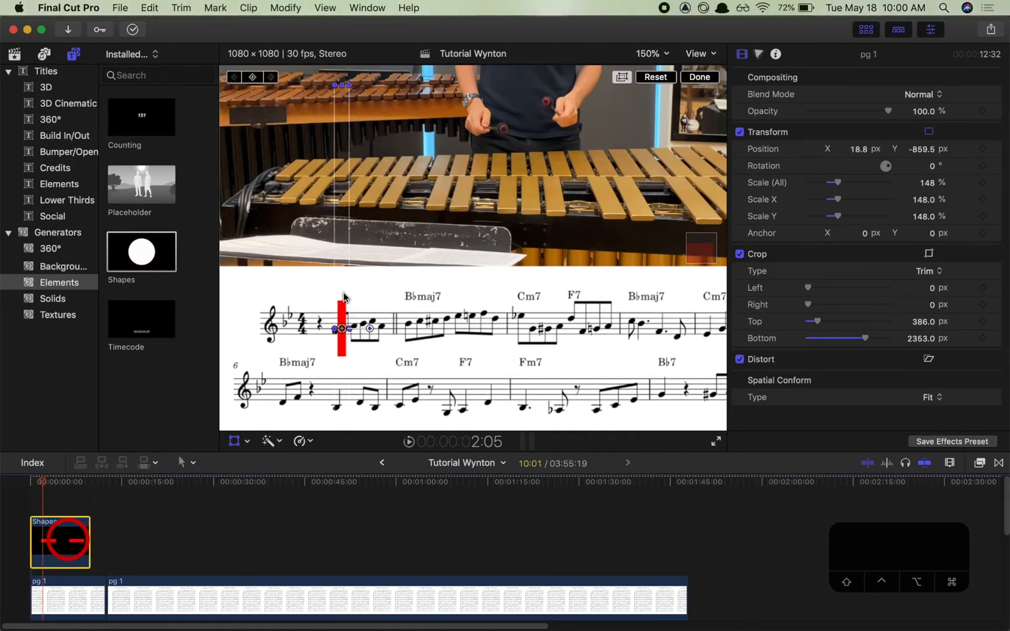
pyautogui.click(340, 314)
pyautogui.moveTo(339, 313); pyautogui.dragTo(334, 310)
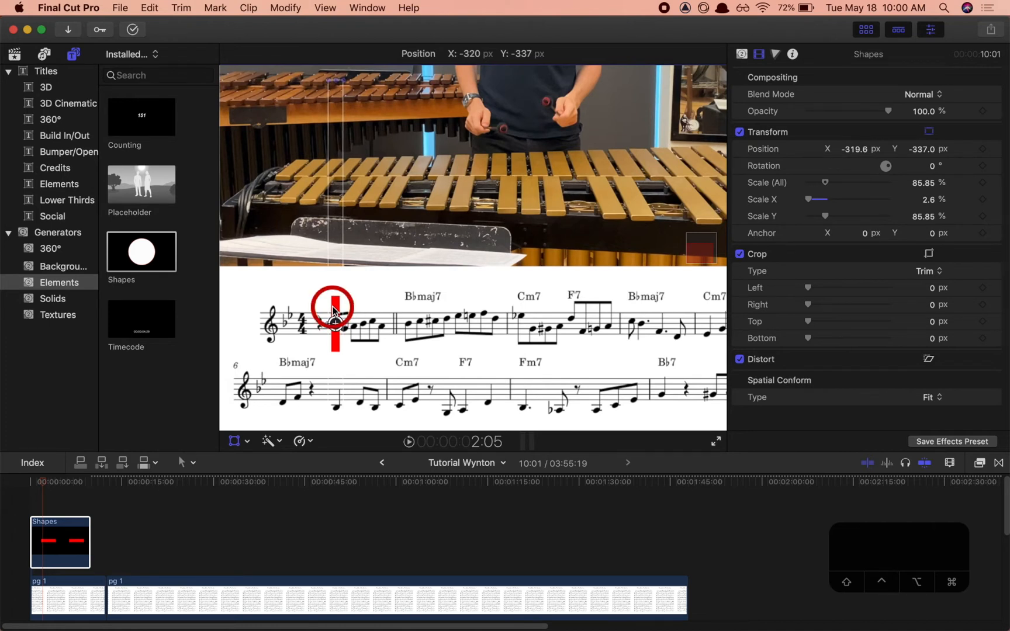
pyautogui.moveTo(334, 310); pyautogui.dragTo(334, 310)
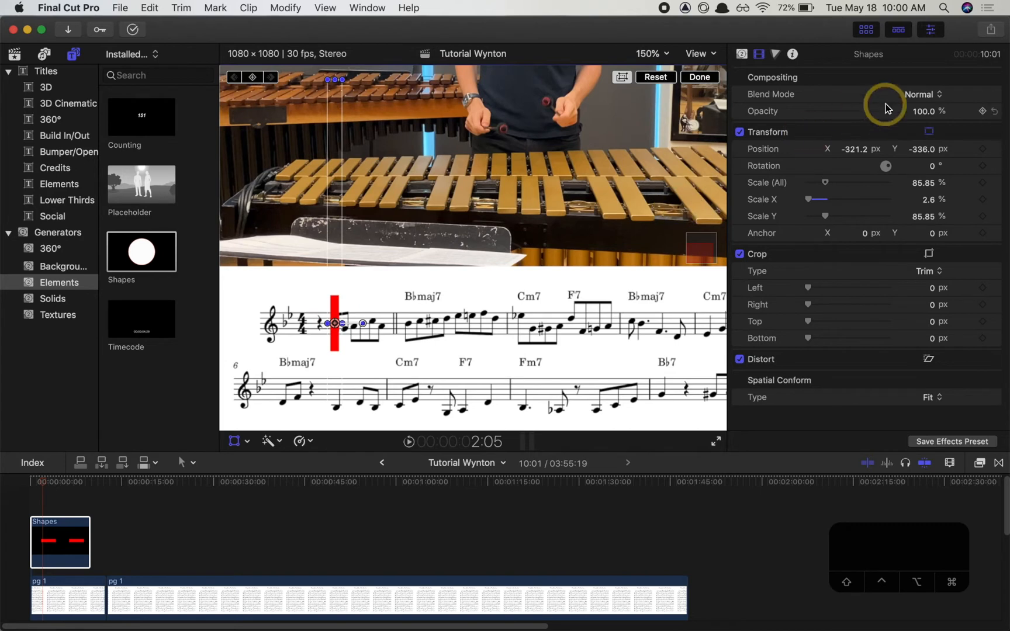
# Set the red bar's opacity to 85% and nudge it to X -320.2, Y -335.0 px over the first note.
pyautogui.click(921, 112)
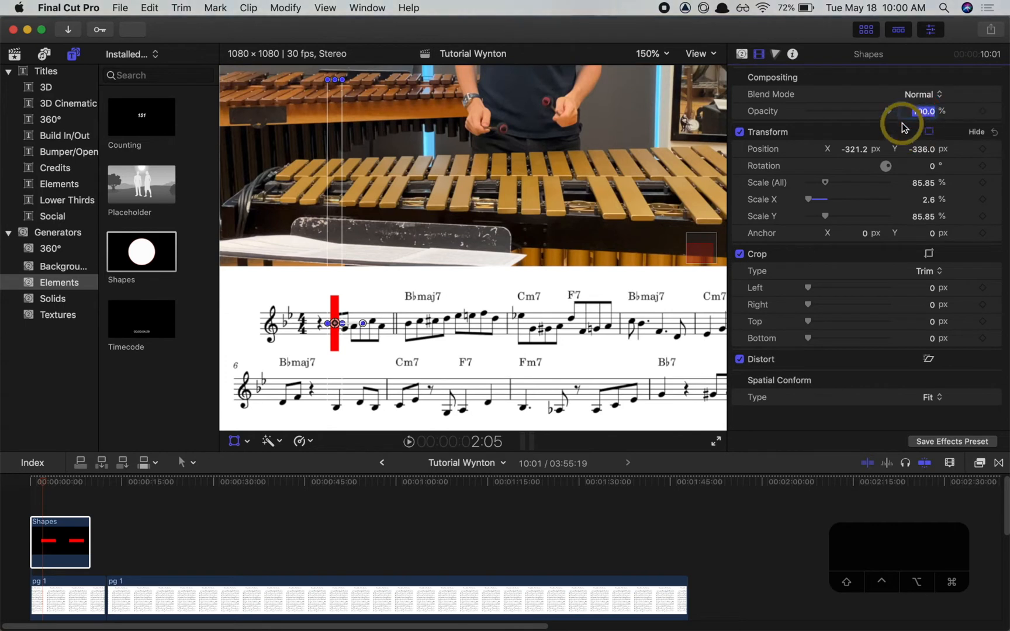
pyautogui.write('85')
pyautogui.press('Return')
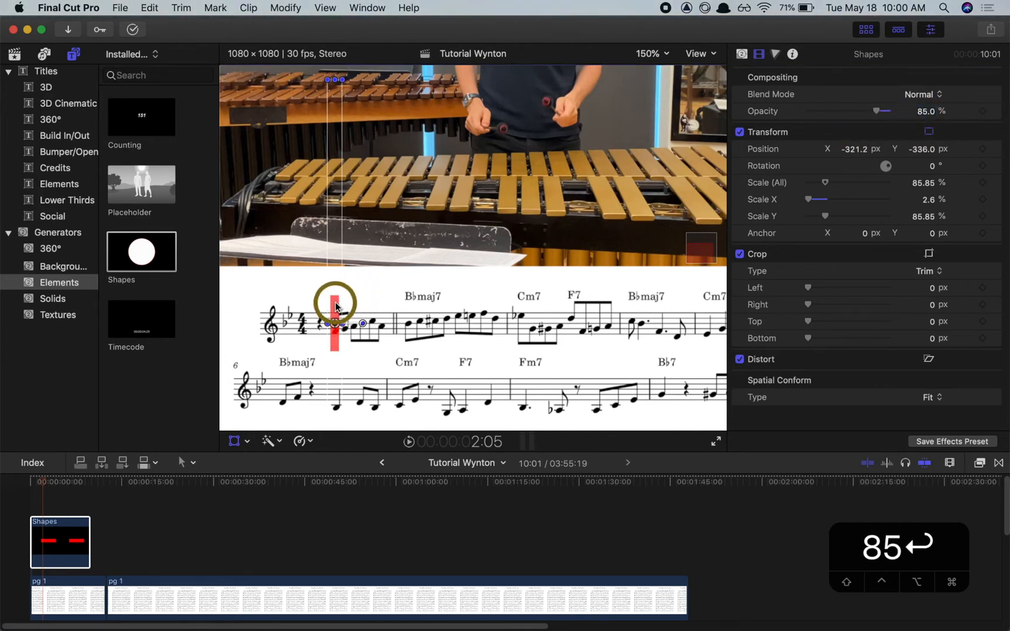
pyautogui.moveTo(334, 302); pyautogui.dragTo(336, 303)
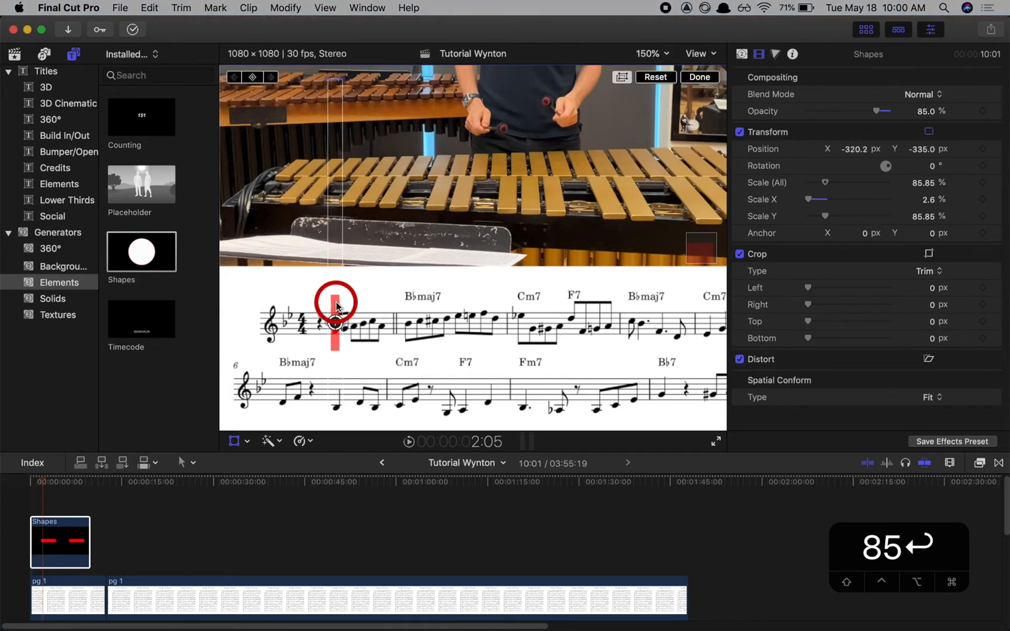
# Set the red bar's blend mode to Darken and adjust its position to X -320.9, Y -336.6 px.
pyautogui.click(75, 538)
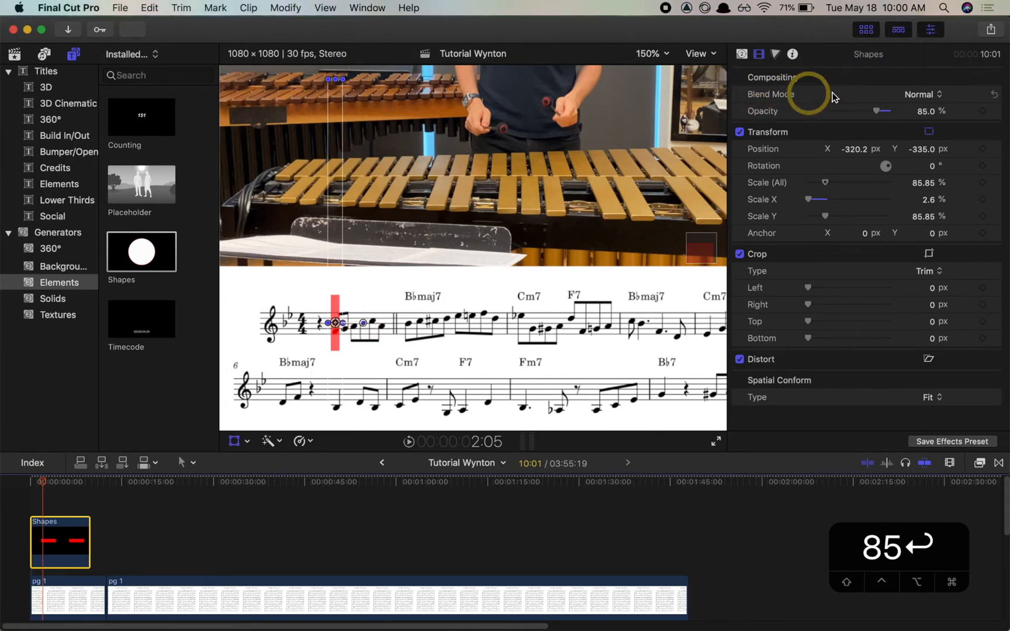
pyautogui.click(916, 95)
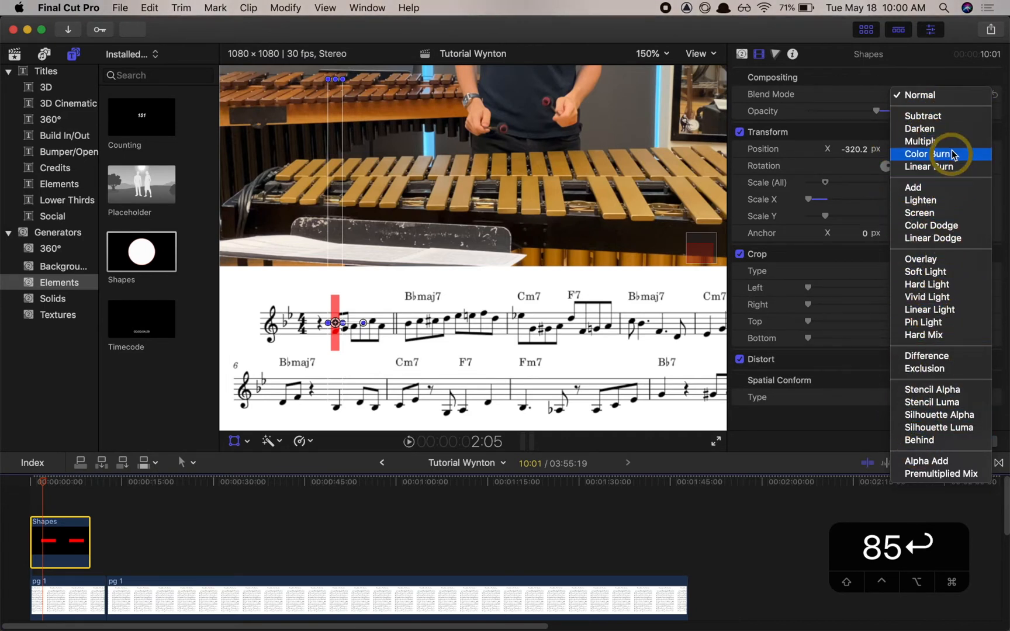
pyautogui.click(920, 130)
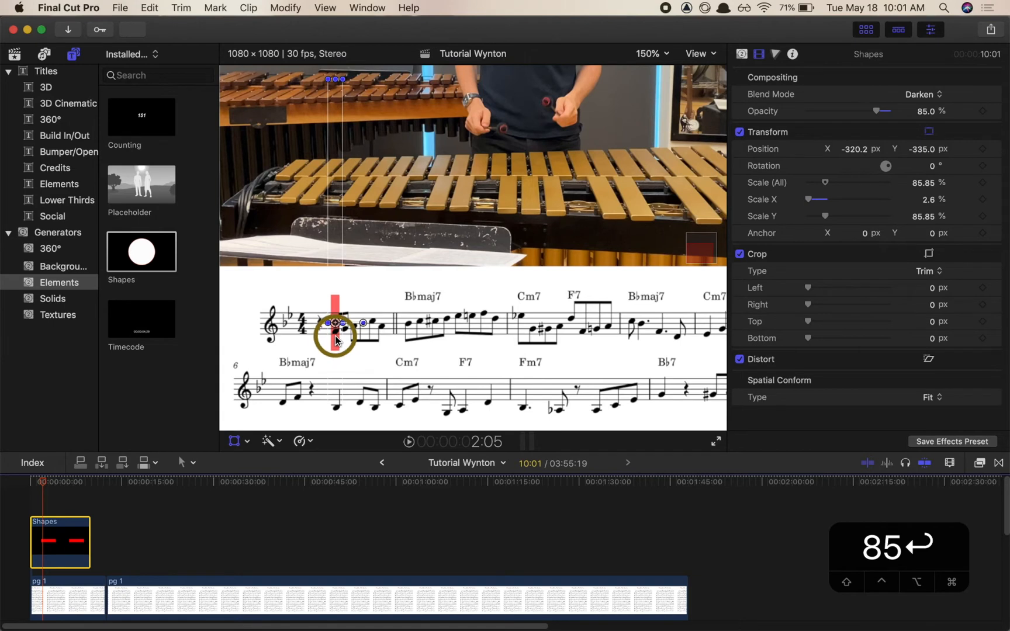
pyautogui.moveTo(336, 341); pyautogui.dragTo(335, 337)
pyautogui.click(304, 365)
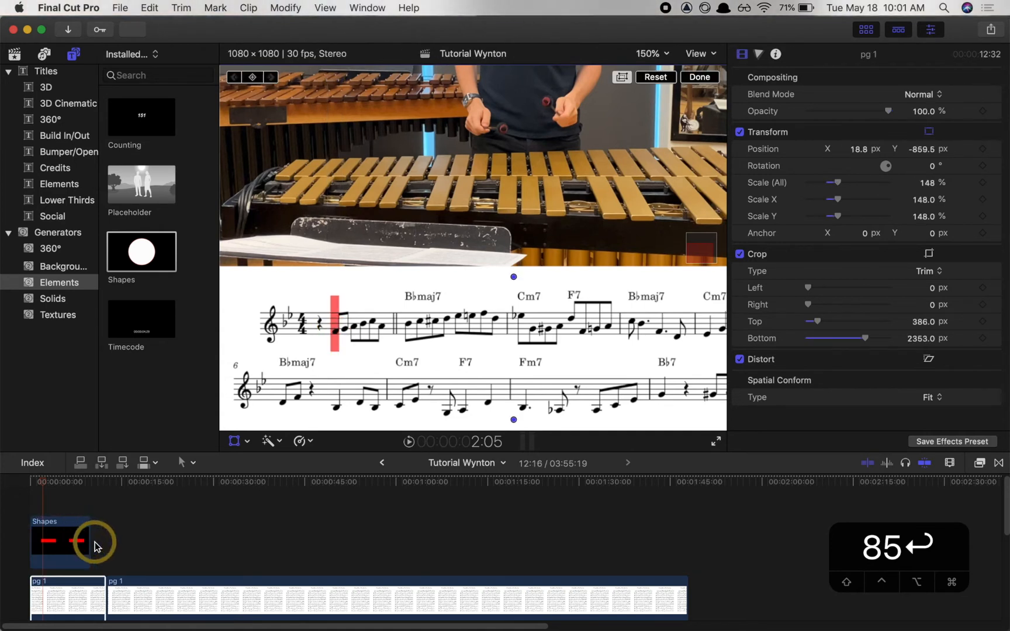
# Copy the styled Shapes clip and paste a spare copy at the end of the timeline, just after the 360° Color Solid.
pyautogui.click(74, 540)
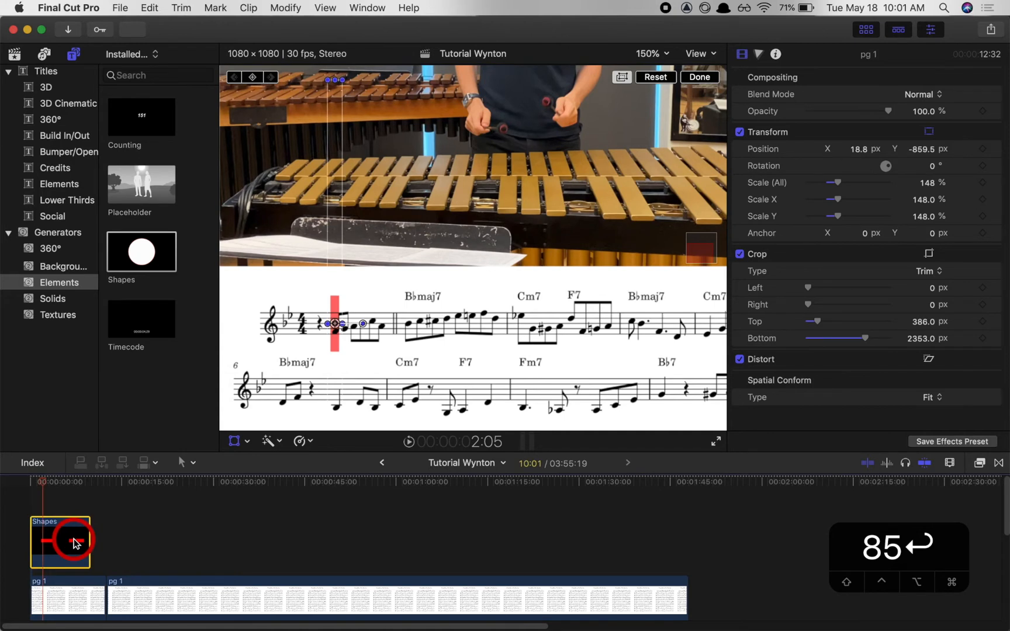
pyautogui.press('super+c')
pyautogui.press('super+minus')
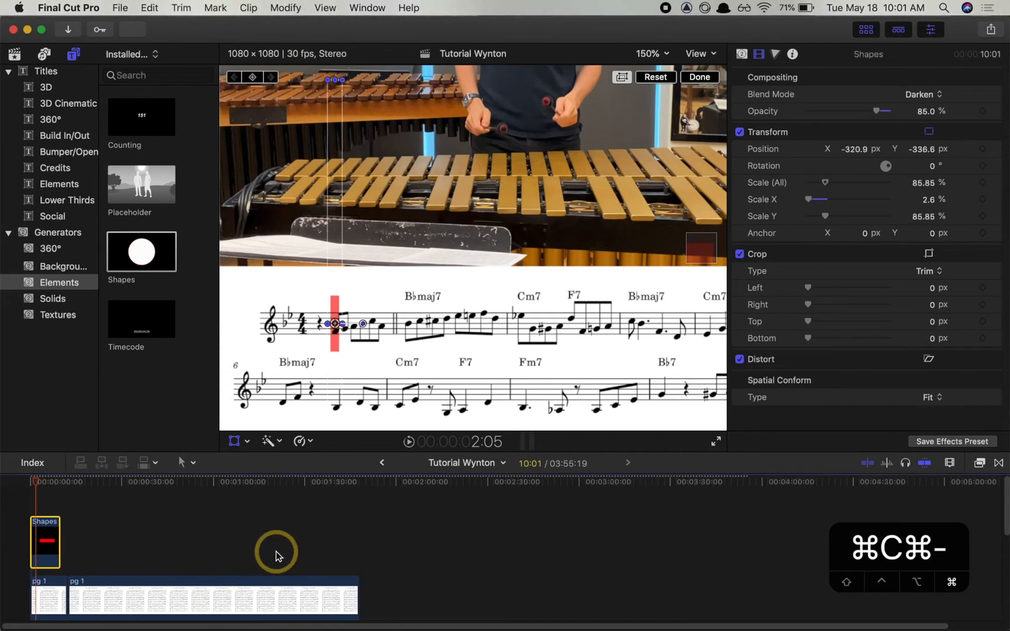
pyautogui.scroll(-3, 276, 551)
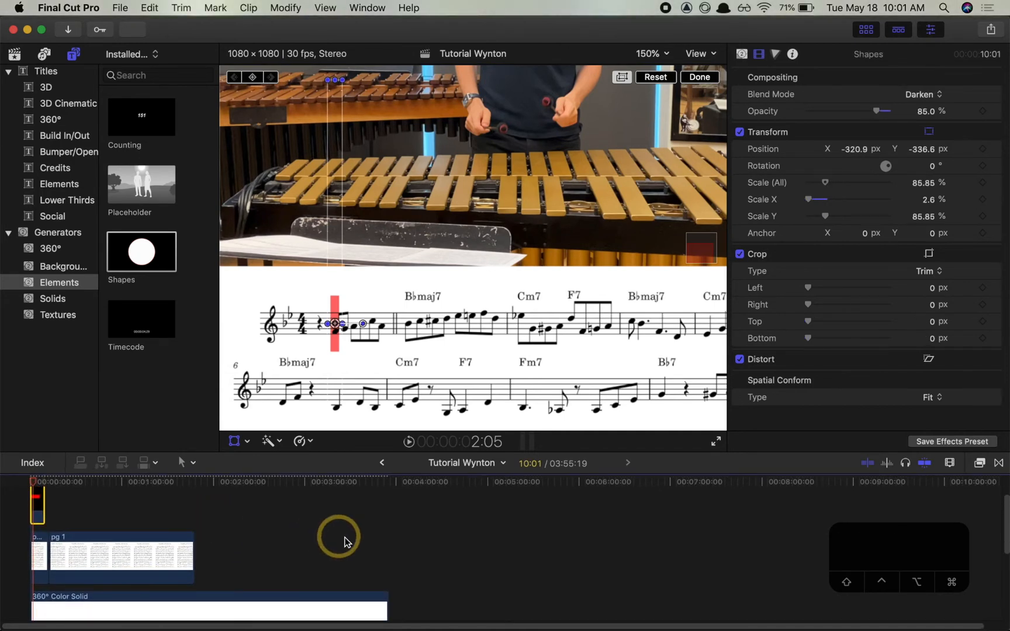
pyautogui.click(398, 572)
pyautogui.press('super+v')
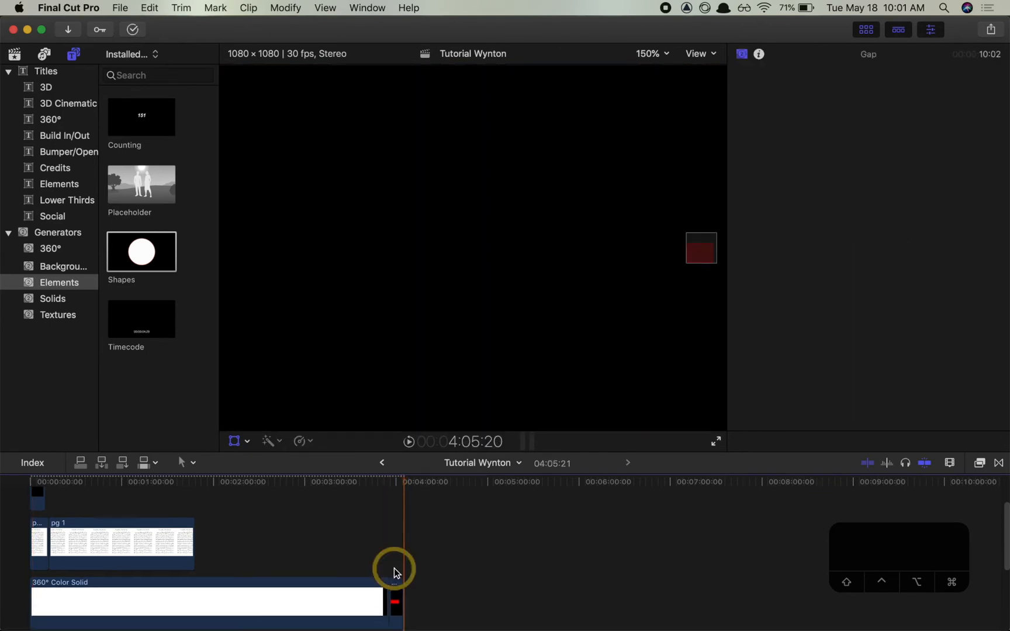
pyautogui.scroll(-3, 397, 584)
pyautogui.scroll(4, 397, 584)
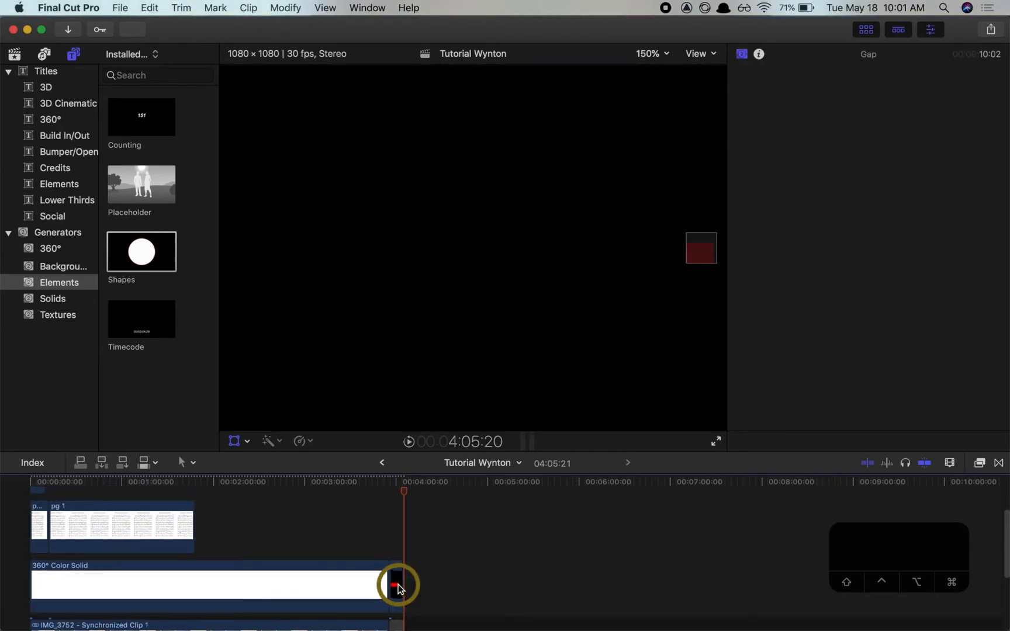
pyautogui.scroll(-1, 399, 587)
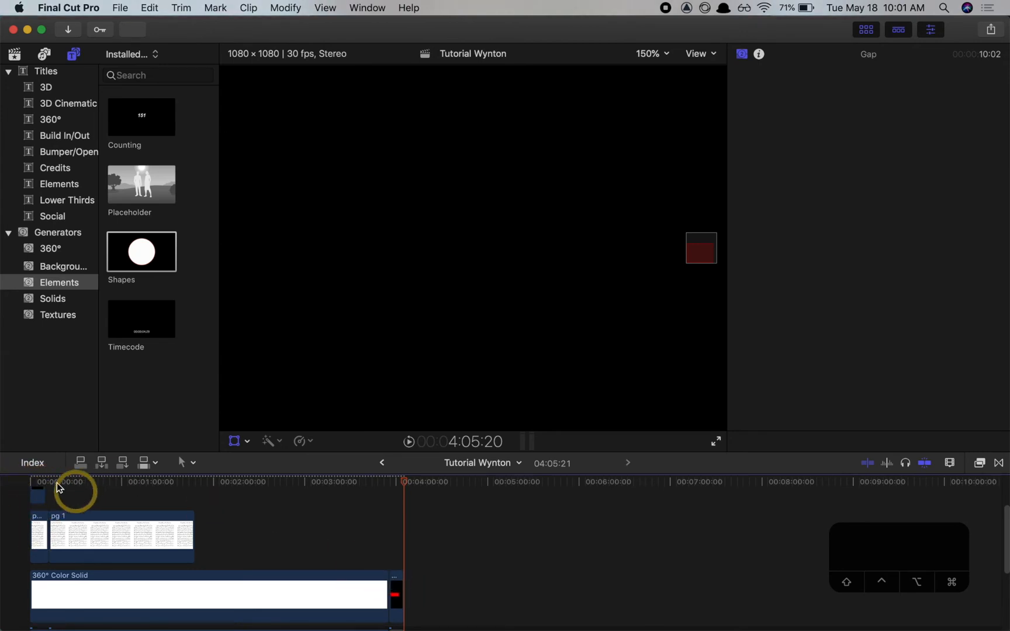
# Select the original Shapes clip at the timeline start and nudge the red bar to X -319.4, Y -336.6 px.
pyautogui.scroll(5, 149, 539)
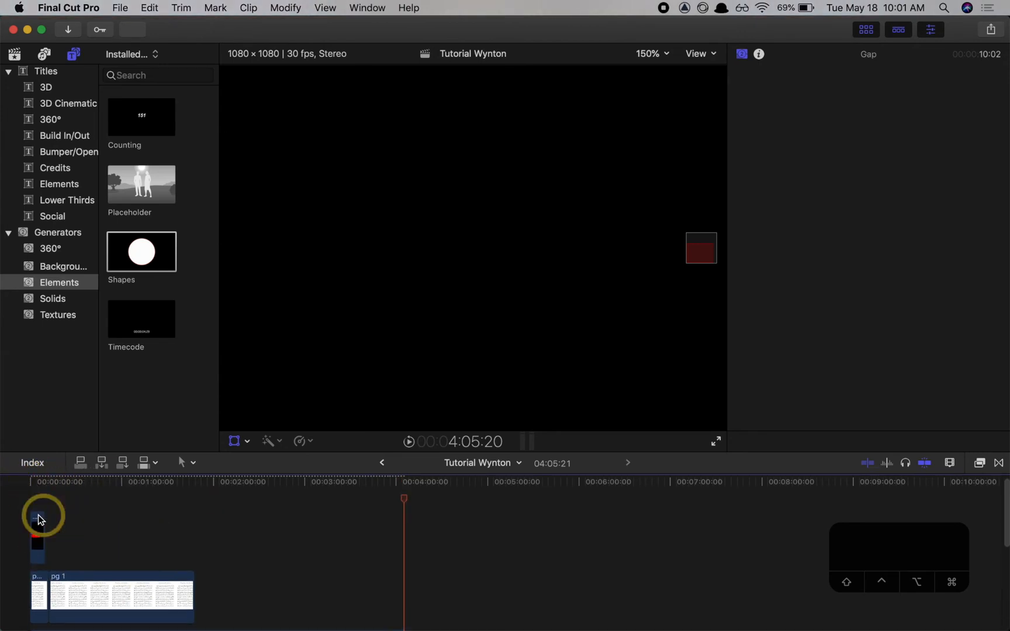
pyautogui.moveTo(38, 529); pyautogui.dragTo(37, 538)
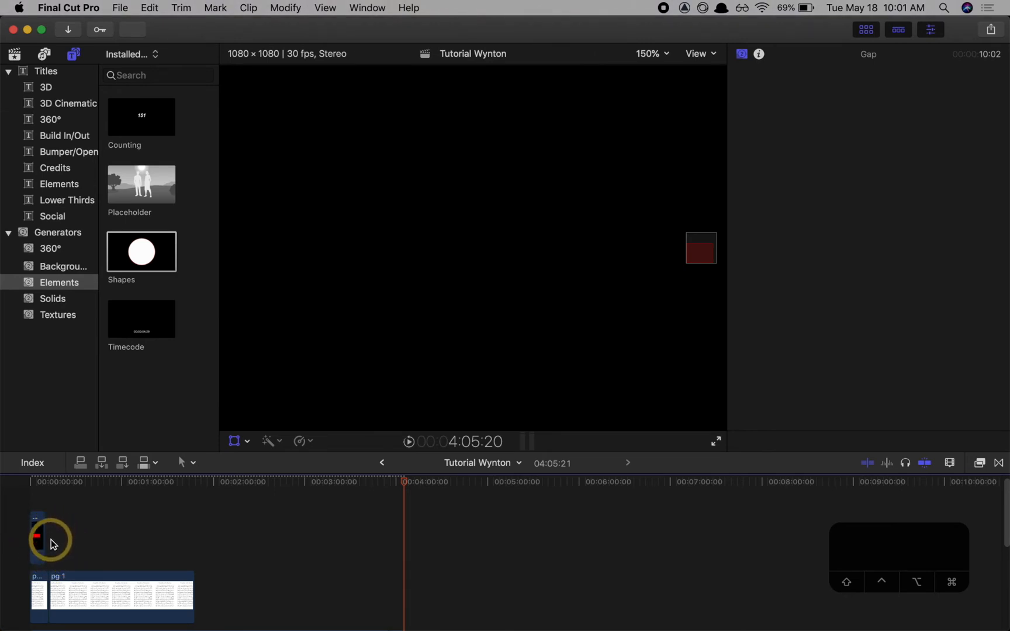
pyautogui.scroll(-2, 289, 597)
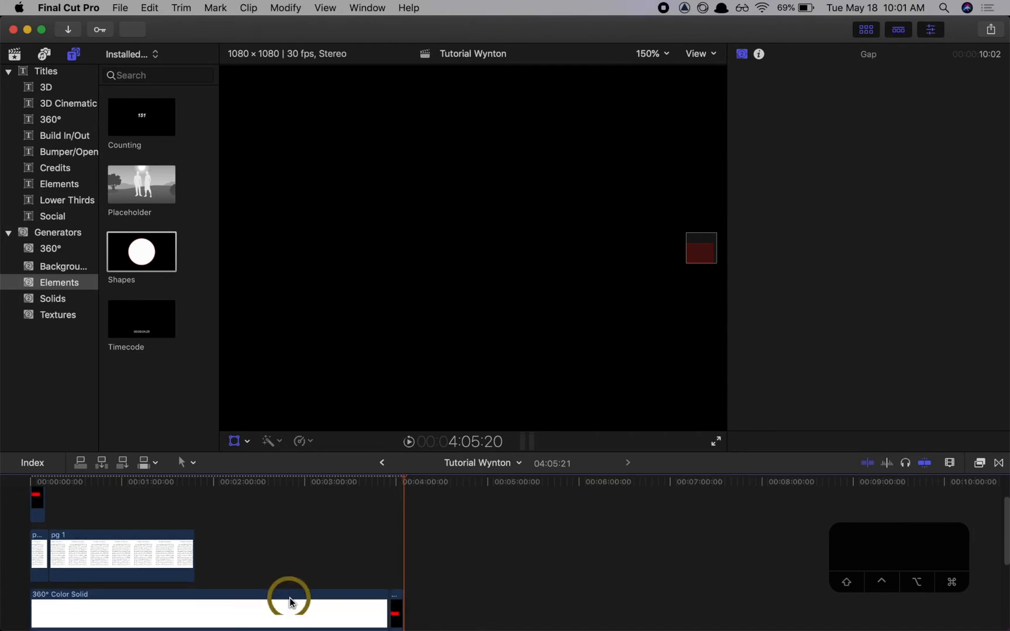
pyautogui.scroll(2, 61, 534)
pyautogui.click(37, 539)
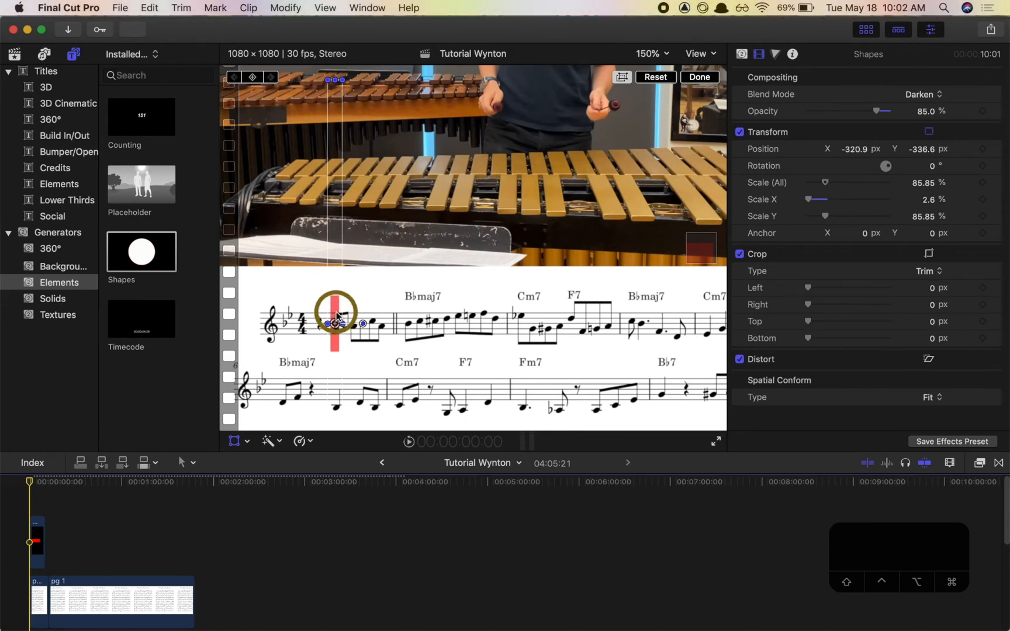
pyautogui.moveTo(336, 314); pyautogui.dragTo(338, 314)
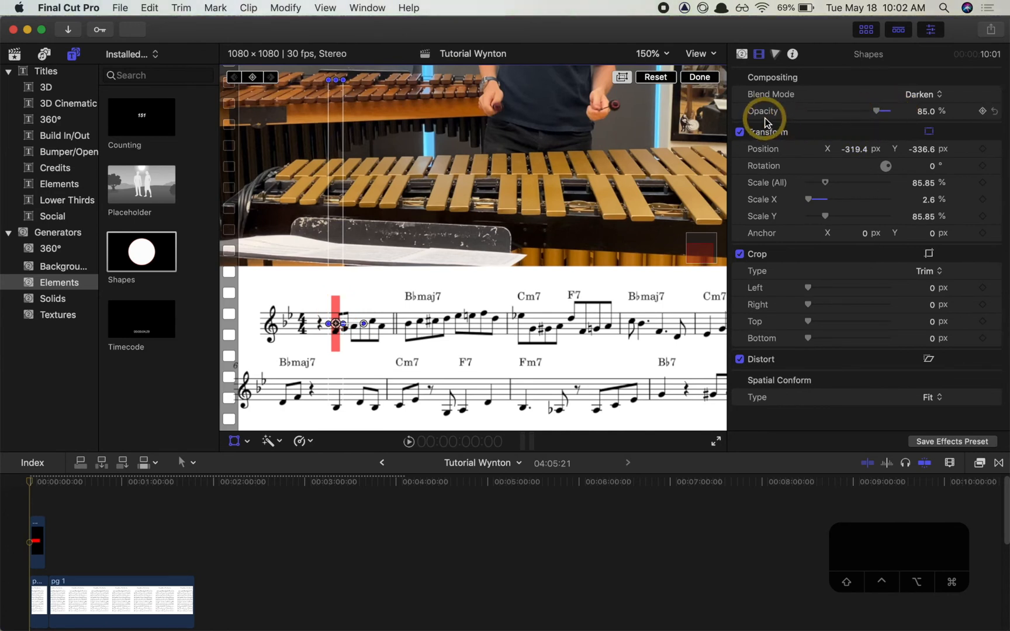
pyautogui.click(809, 203)
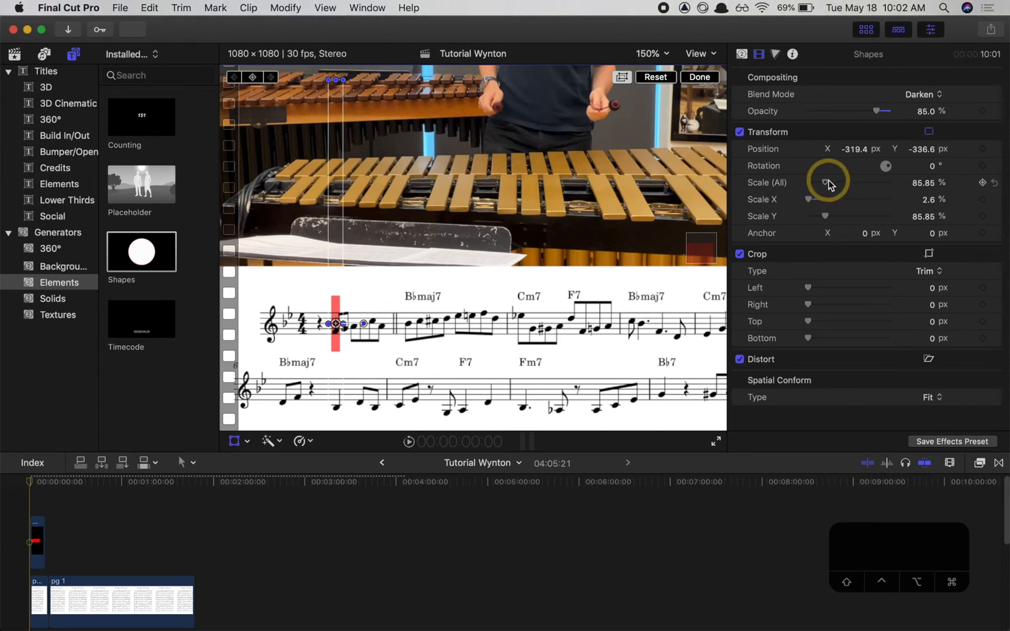
pyautogui.click(330, 303)
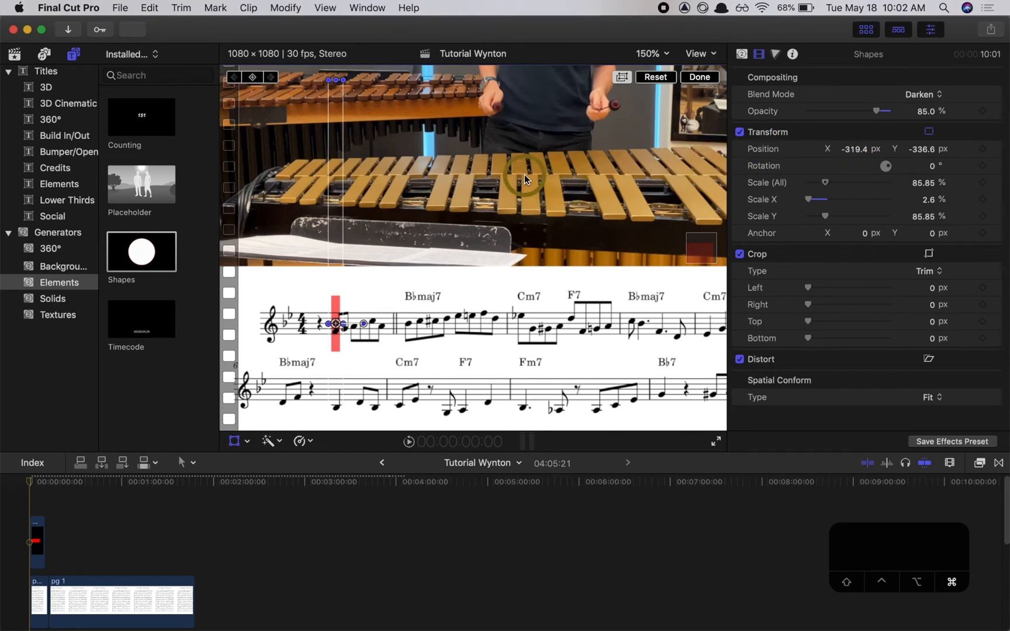
# Show the whole frame by setting the viewer zoom to 100%, hiding the browser and enlarging the viewer area.
pyautogui.press('super+minus')
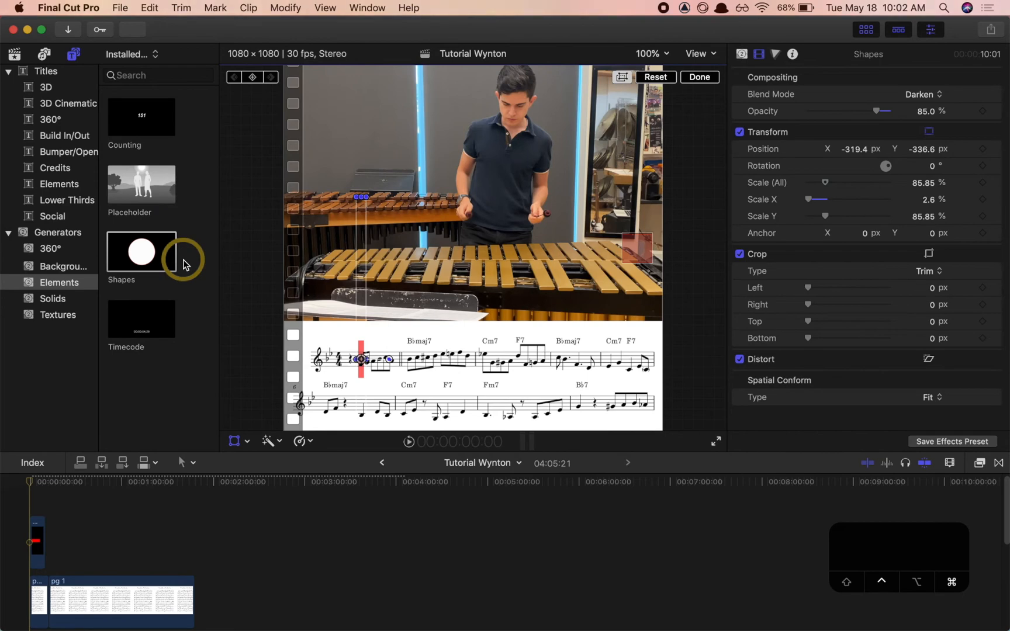
pyautogui.press('ctrl+super+1')
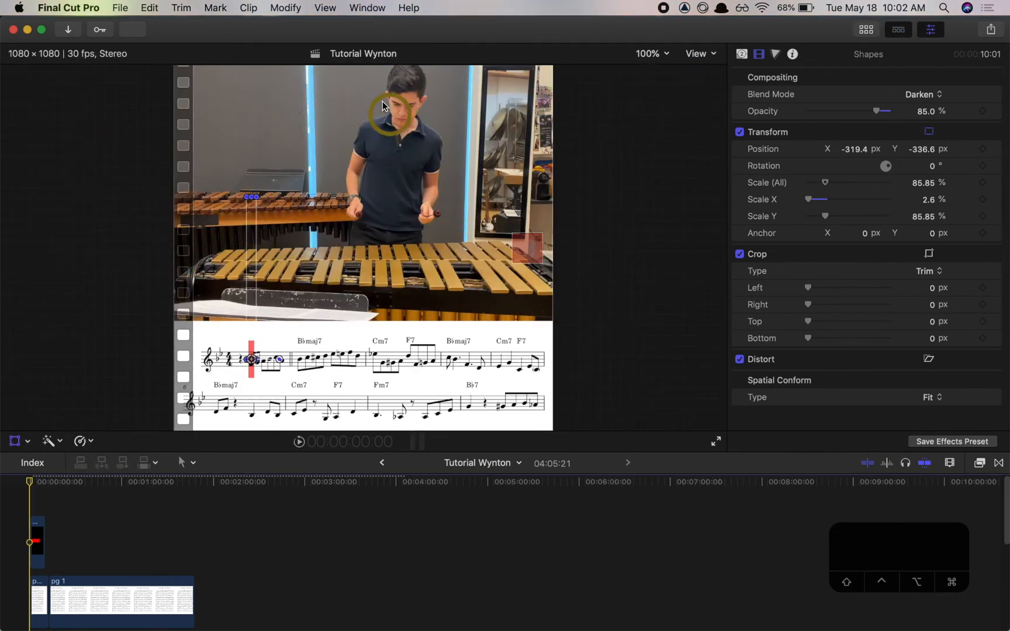
pyautogui.moveTo(360, 38); pyautogui.dragTo(372, 39)
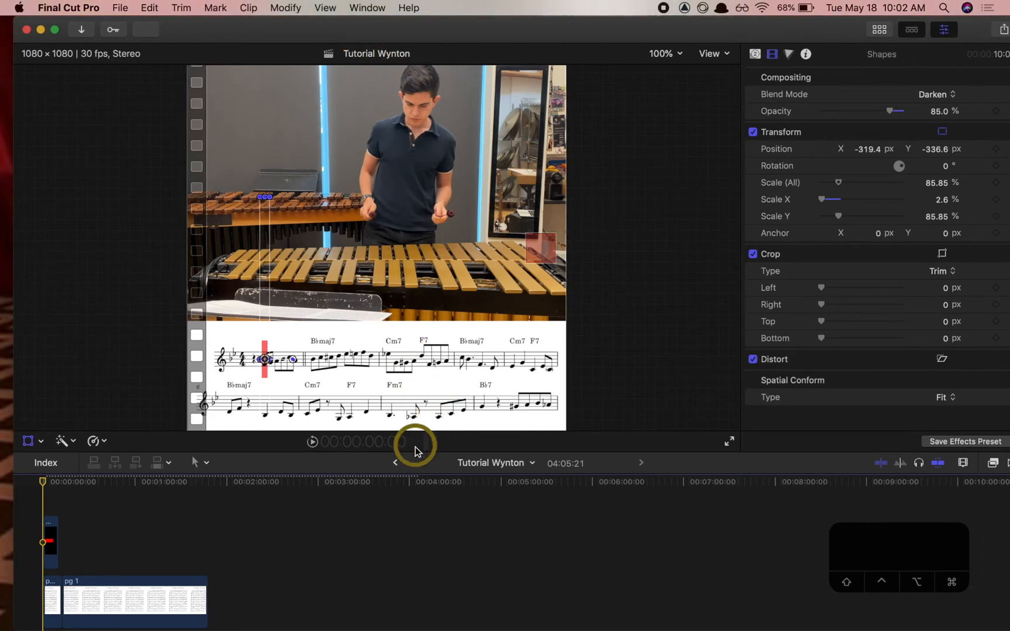
pyautogui.moveTo(416, 470); pyautogui.dragTo(415, 473)
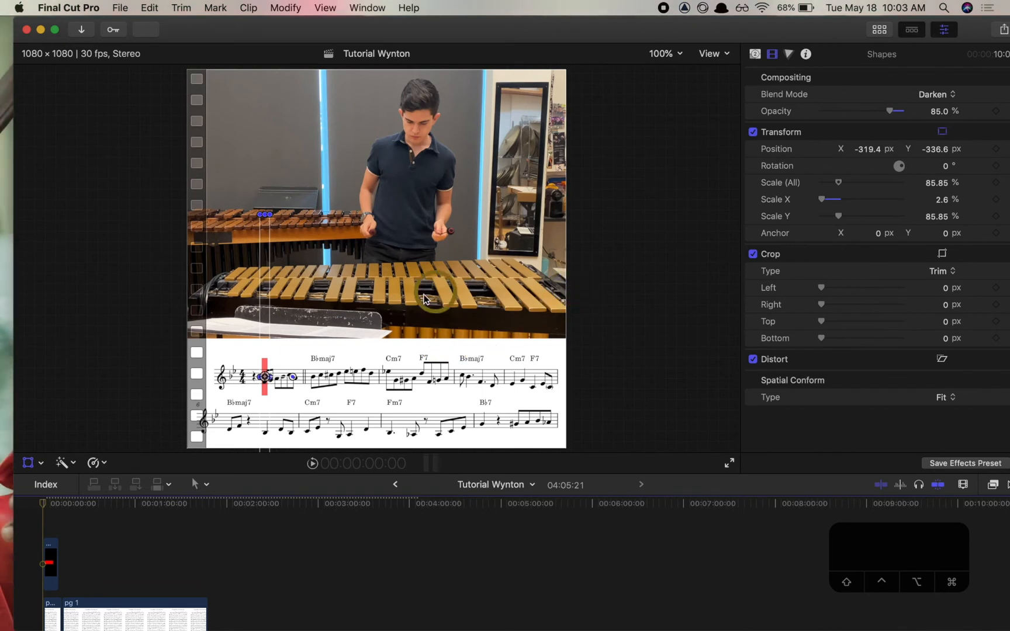
pyautogui.moveTo(845, 30); pyautogui.dragTo(831, 31)
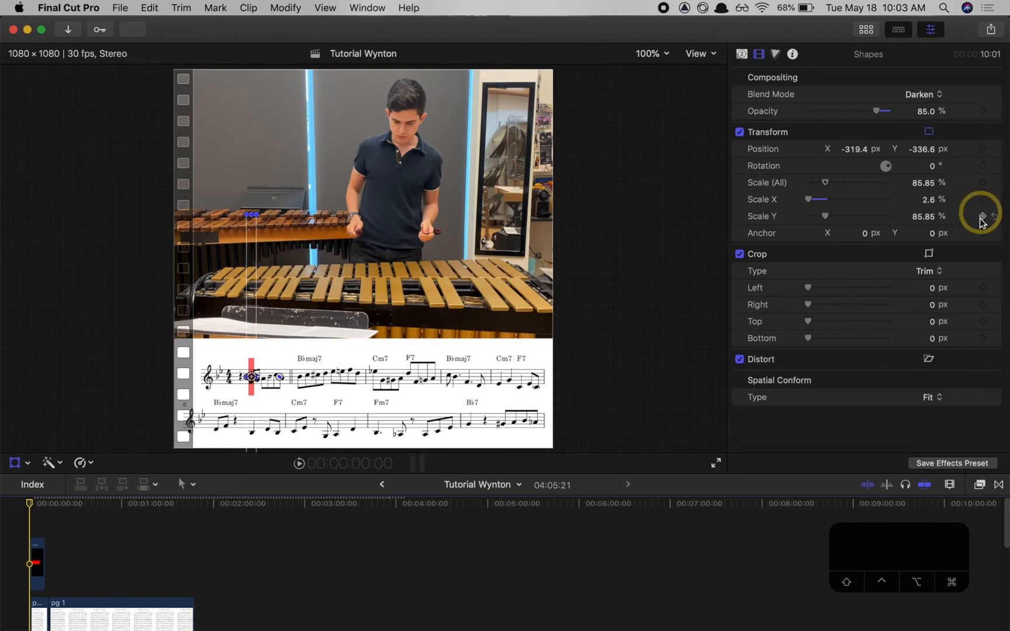
# Add position keyframes for the red bar at X -319.4 px, one at the timeline start and one at 3:08.
pyautogui.click(983, 151)
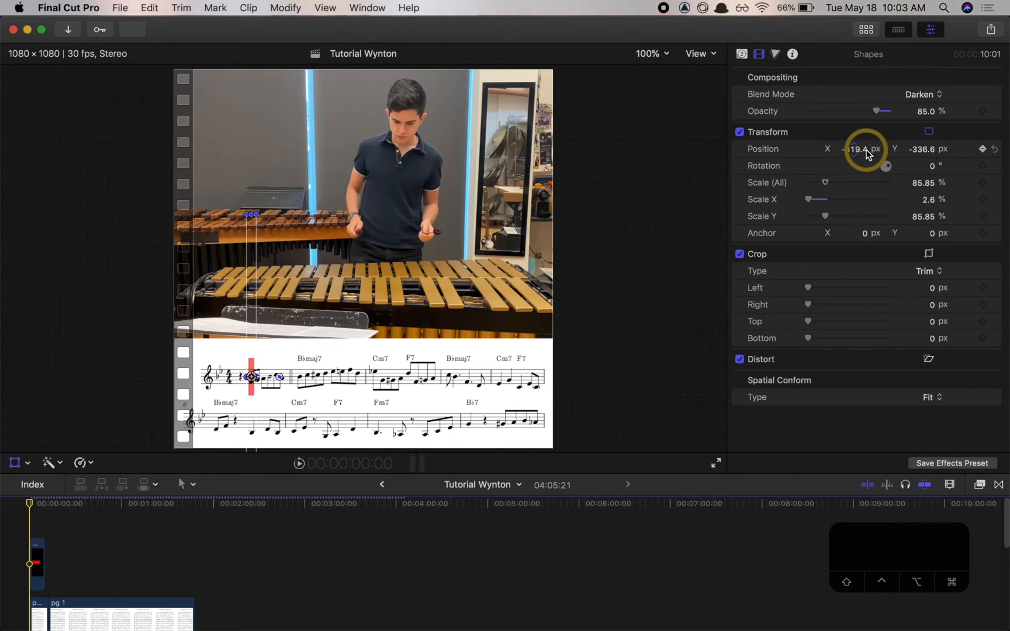
pyautogui.click(982, 149)
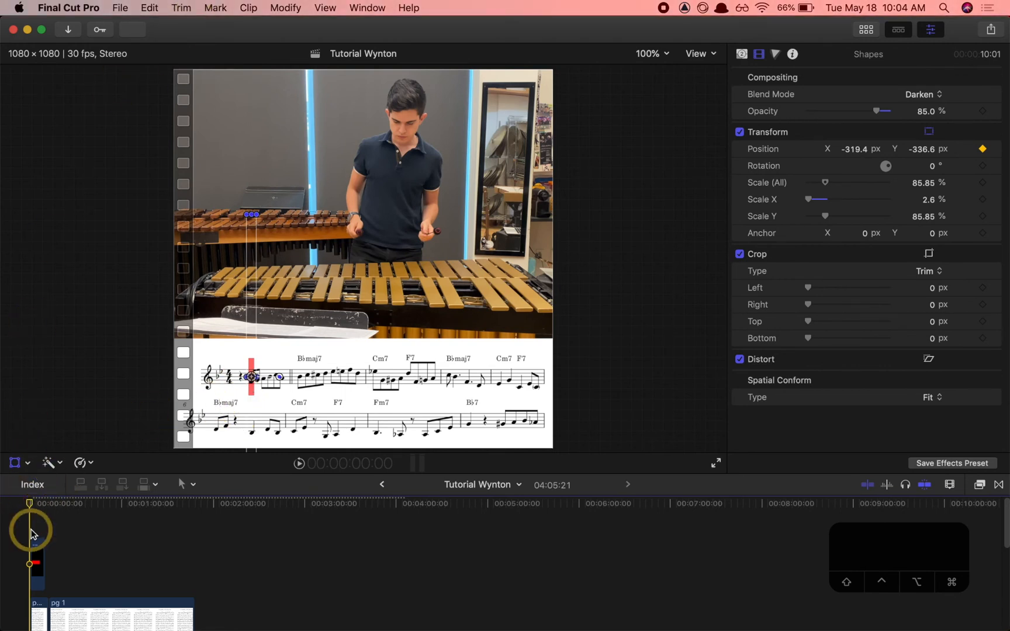
pyautogui.press('space')
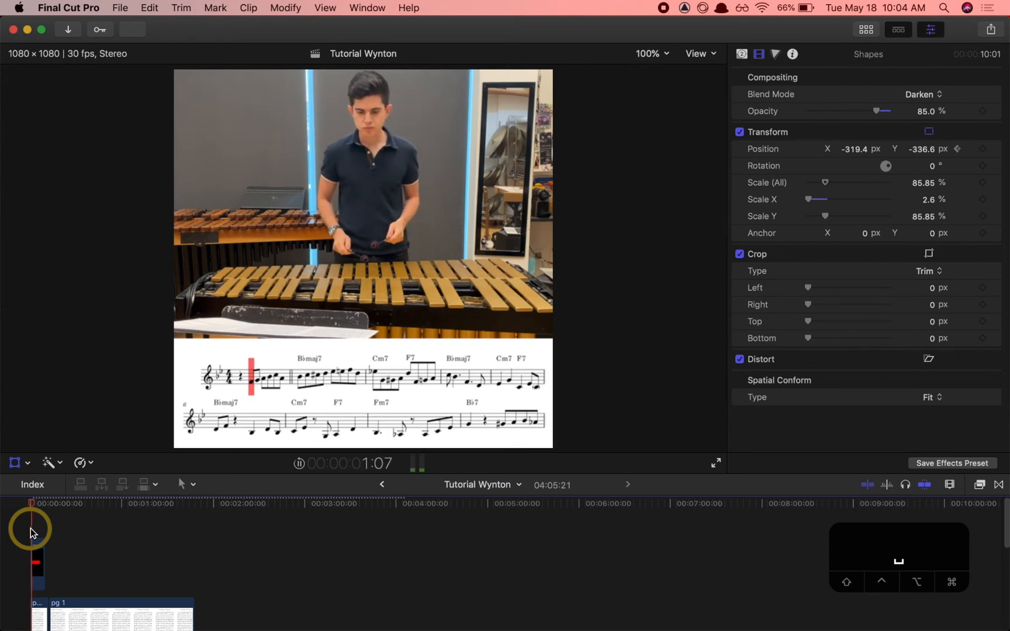
pyautogui.press('space')
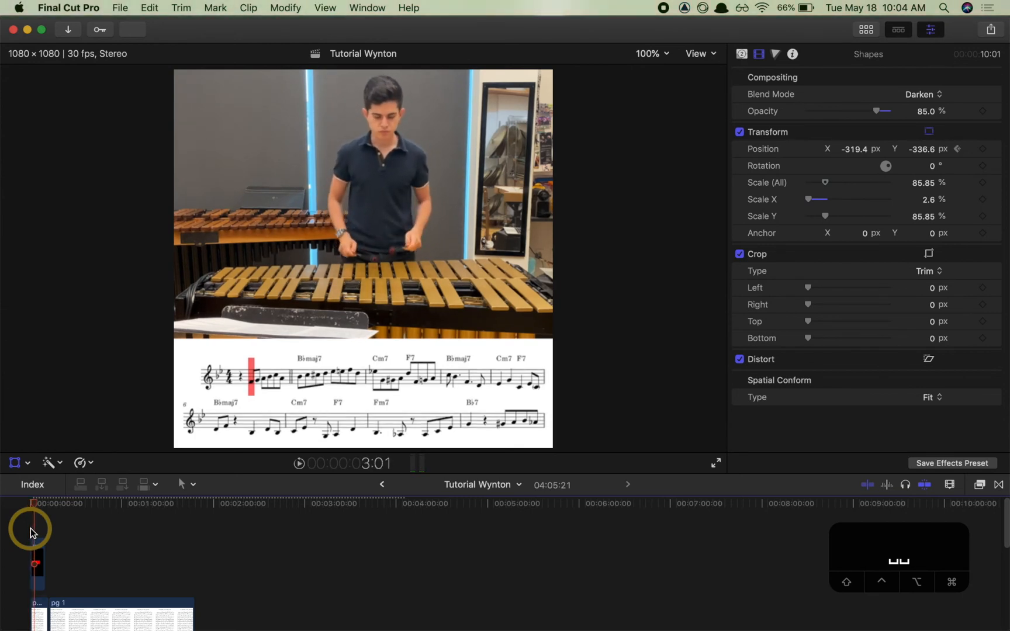
pyautogui.press('Right')
pyautogui.press('Right')
pyautogui.press('Right')
pyautogui.press('Right')
pyautogui.press('Right')
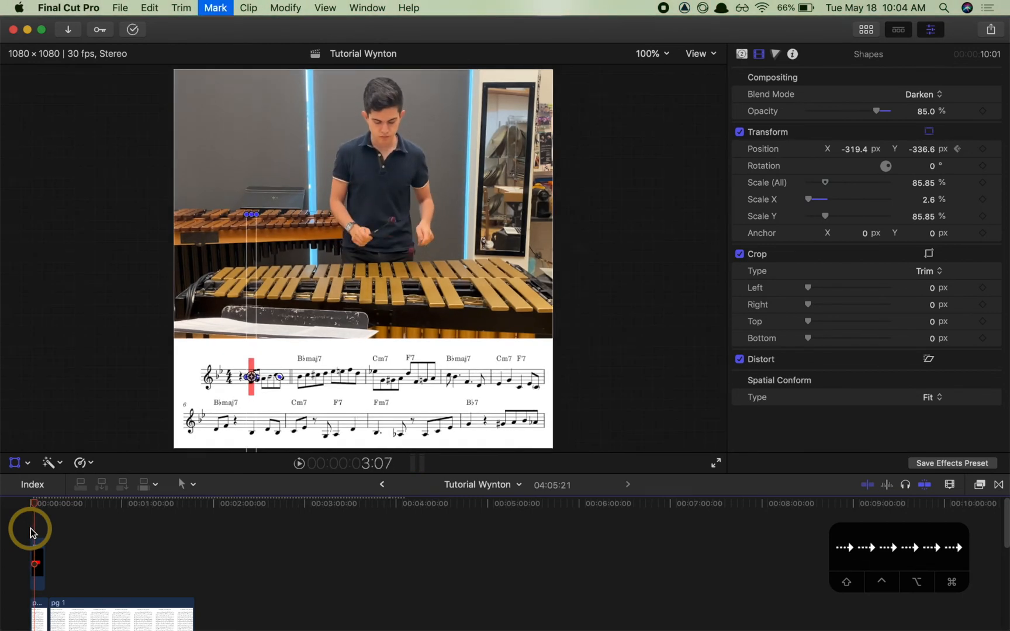
pyautogui.click(983, 149)
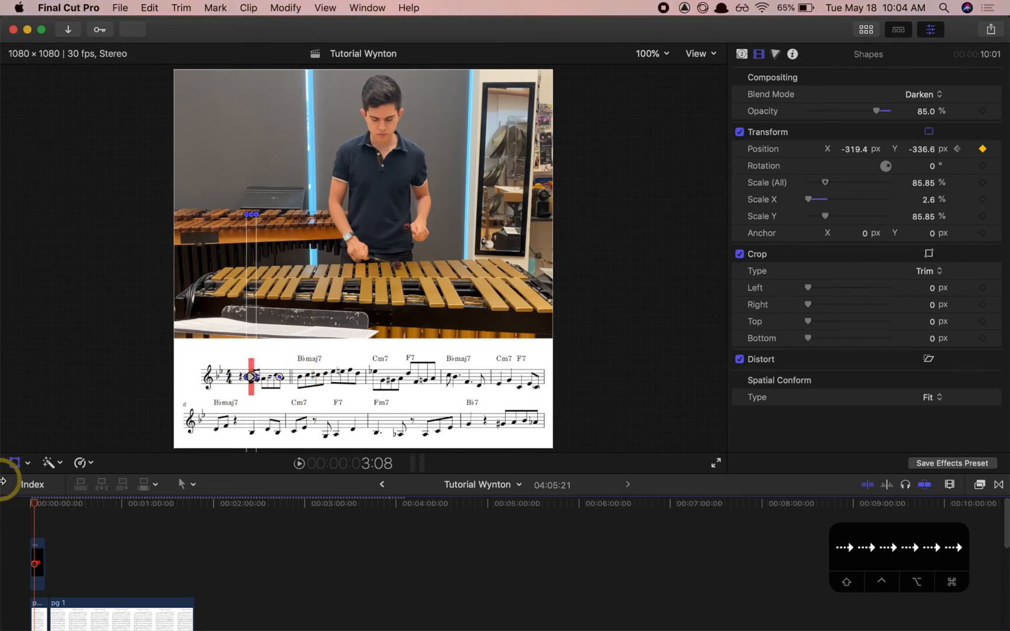
# Keyframe the red bar at 4:01 on the start of the second measure, with its position at X -182.4 px.
pyautogui.press('Right')
pyautogui.press('Right')
pyautogui.press('Right')
pyautogui.press('Right')
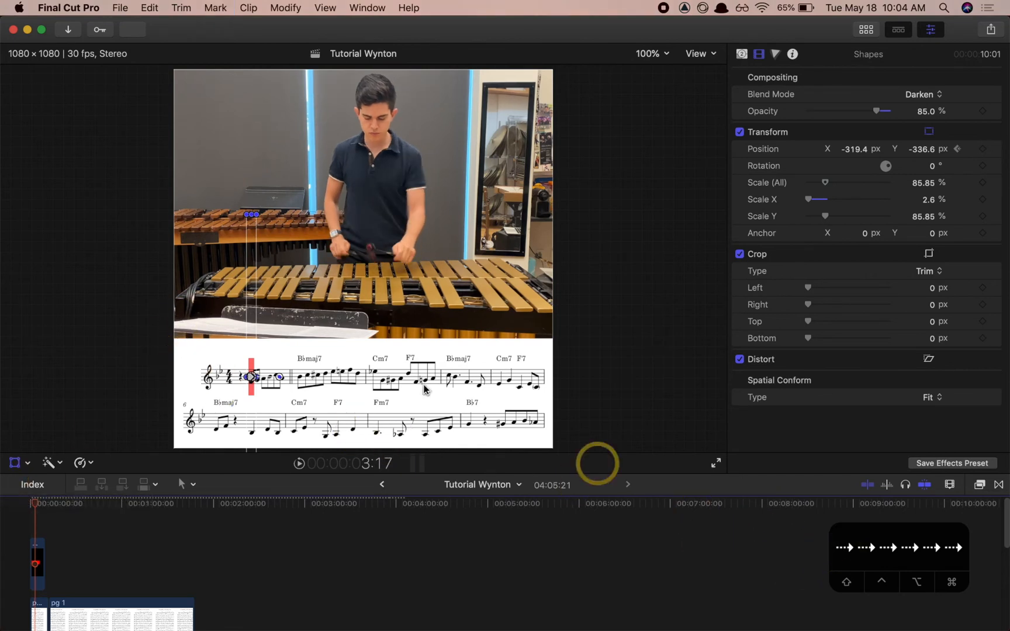
pyautogui.press('Right')
pyautogui.press('Right')
pyautogui.press('Right')
pyautogui.press('Right')
pyautogui.press('Right')
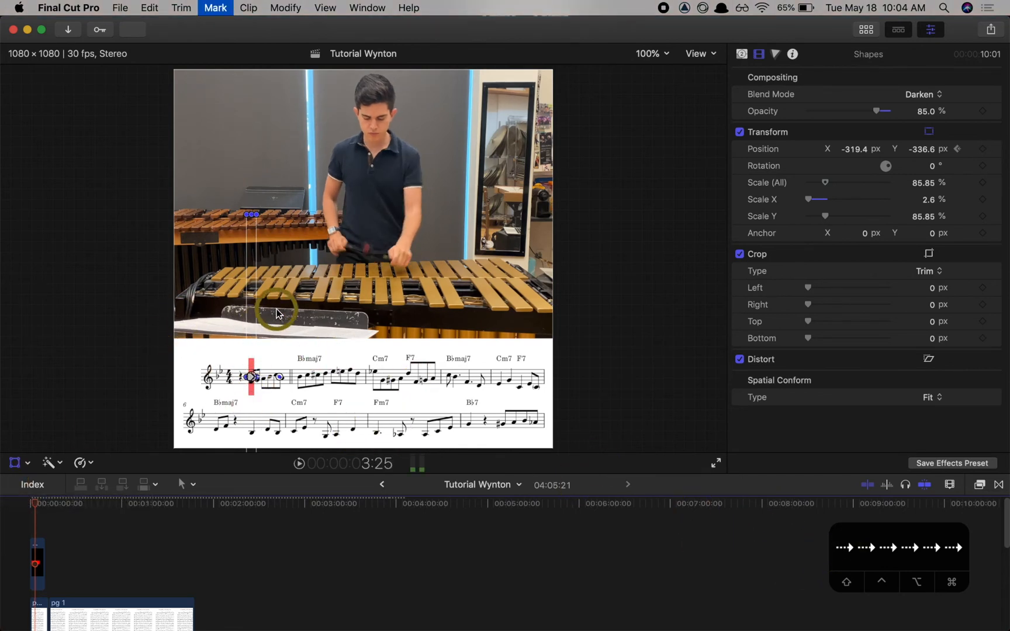
pyautogui.press('Right')
pyautogui.press('Right')
pyautogui.press('Right')
pyautogui.press('Right')
pyautogui.press('Right')
pyautogui.press('Right')
pyautogui.press('Right')
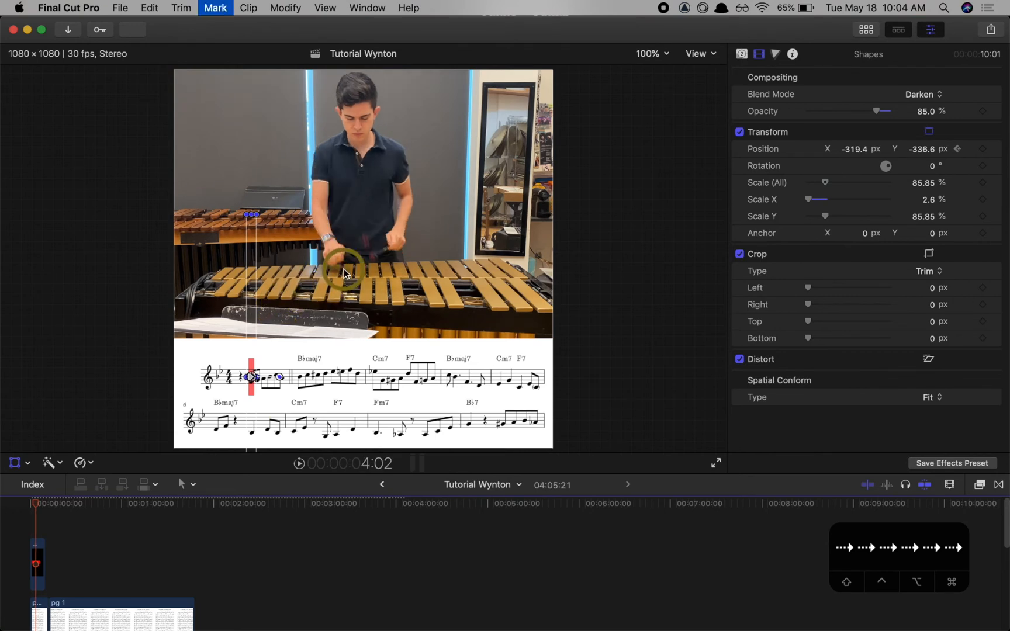
pyautogui.press('Left')
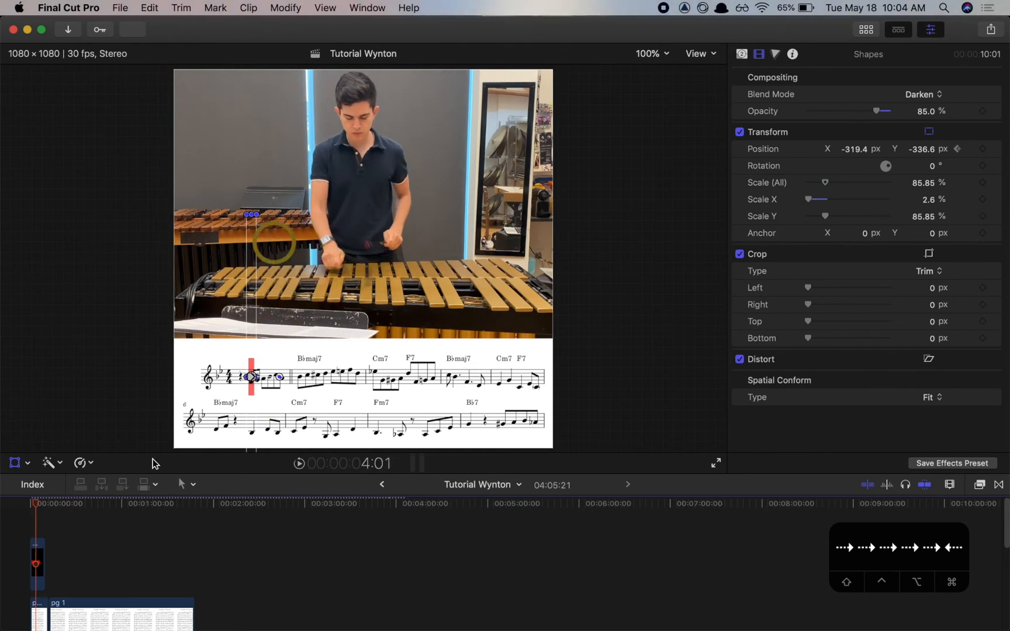
pyautogui.click(38, 520)
pyautogui.click(35, 551)
pyautogui.press('super+equal')
pyautogui.press('super+equal')
pyautogui.press('super+equal')
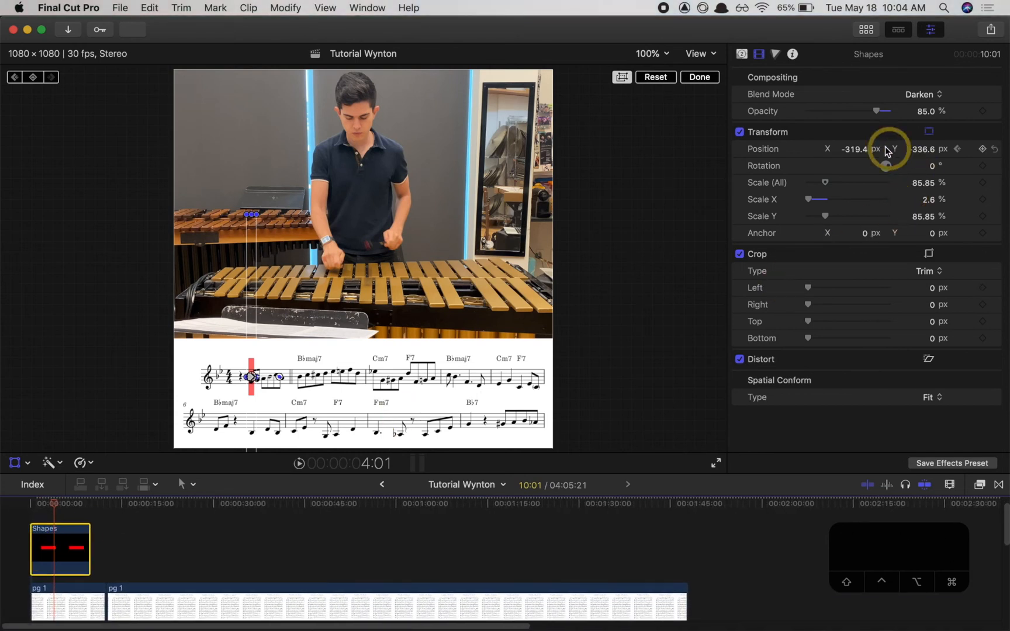
pyautogui.moveTo(859, 149)
pyautogui.mouseDown()
pyautogui.moveTo(934, 149)
pyautogui.moveTo(858, 149)
pyautogui.mouseUp()
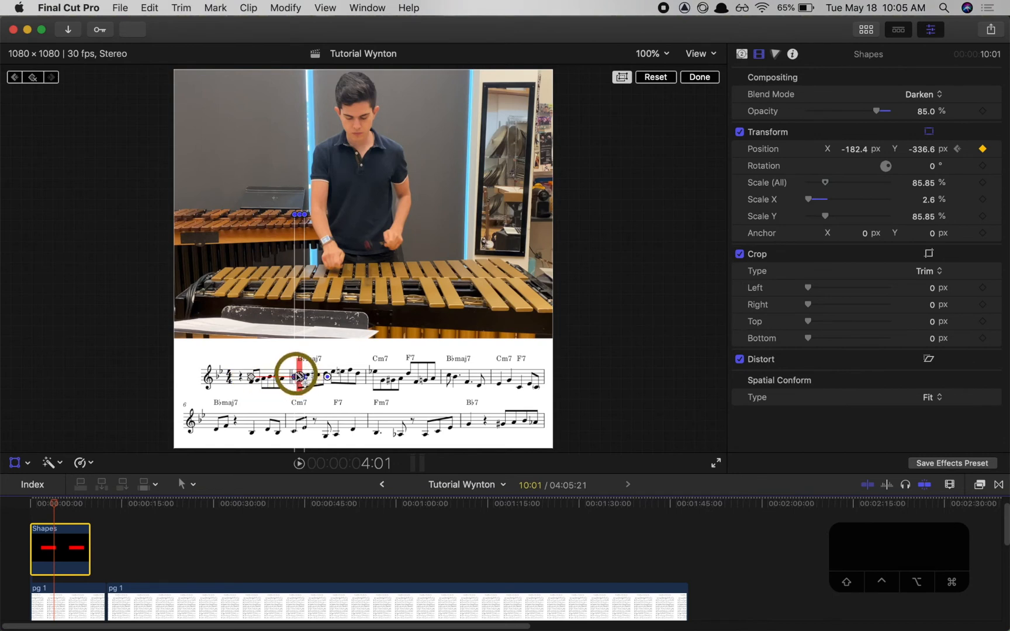
# Keyframe the red bar at 4:16 by moving its X position to the middle of the second measure.
pyautogui.press('Right')
pyautogui.press('Right')
pyautogui.press('Right')
pyautogui.press('Right')
pyautogui.press('Right')
pyautogui.press('Right')
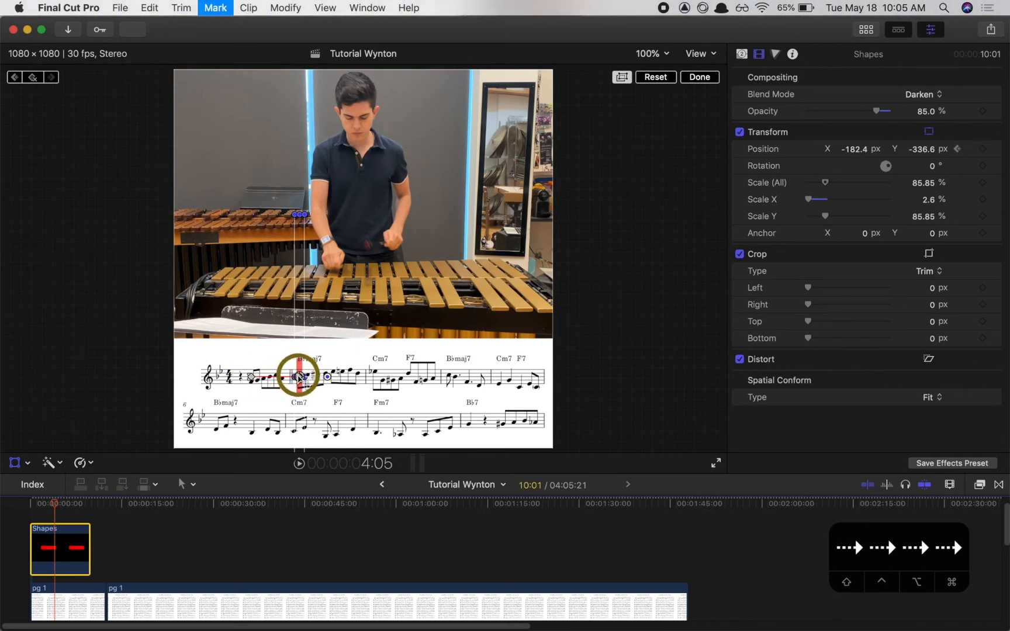
pyautogui.press('Right')
pyautogui.press('Right')
pyautogui.press('Right')
pyautogui.press('Right')
pyautogui.press('Right')
pyautogui.press('Right')
pyautogui.press('Right')
pyautogui.press('Right')
pyautogui.press('Right')
pyautogui.press('Right')
pyautogui.press('Right')
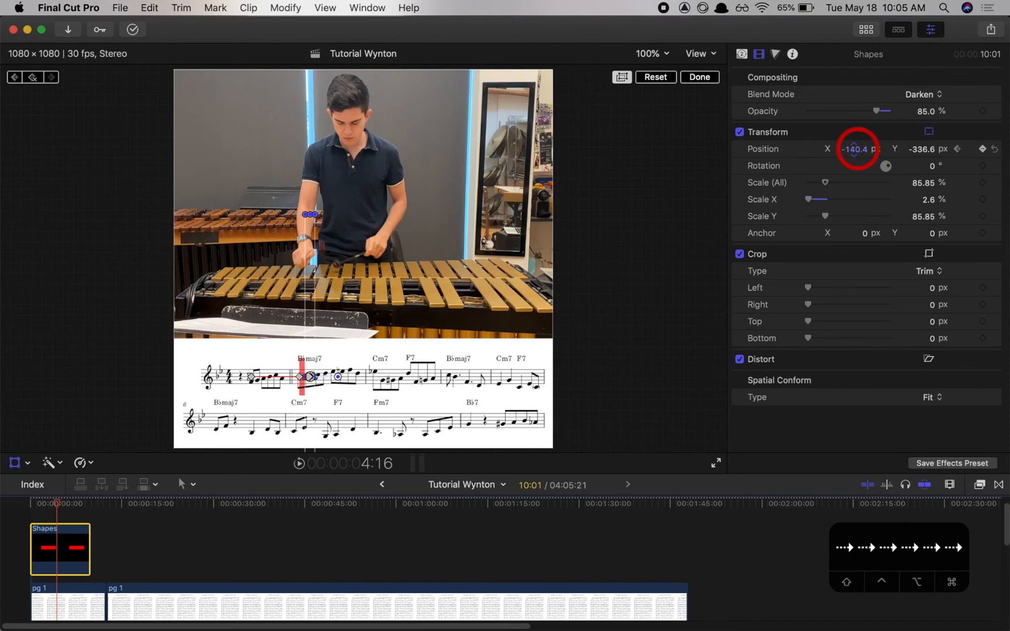
pyautogui.moveTo(854, 149); pyautogui.dragTo(854, 149)
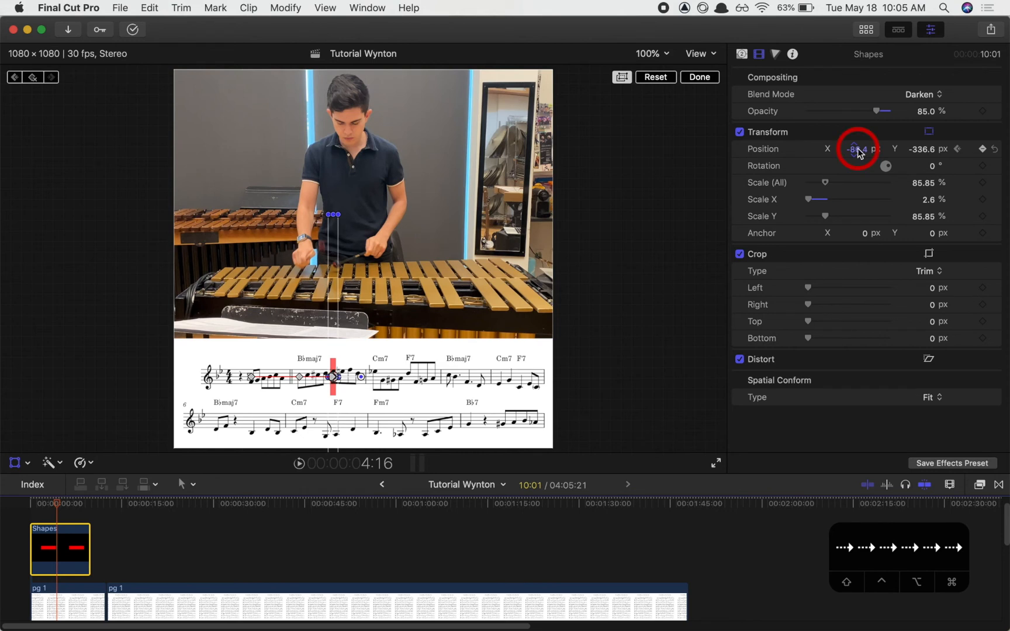
# Keyframe the red bar at 5:05 on the start of the third measure, with its X position at 31.3 px.
pyautogui.press('Right')
pyautogui.press('Right')
pyautogui.press('Right')
pyautogui.press('Right')
pyautogui.press('Right')
pyautogui.press('Right')
pyautogui.press('Right')
pyautogui.press('Right')
pyautogui.press('Right')
pyautogui.press('Right')
pyautogui.press('Right')
pyautogui.press('Right')
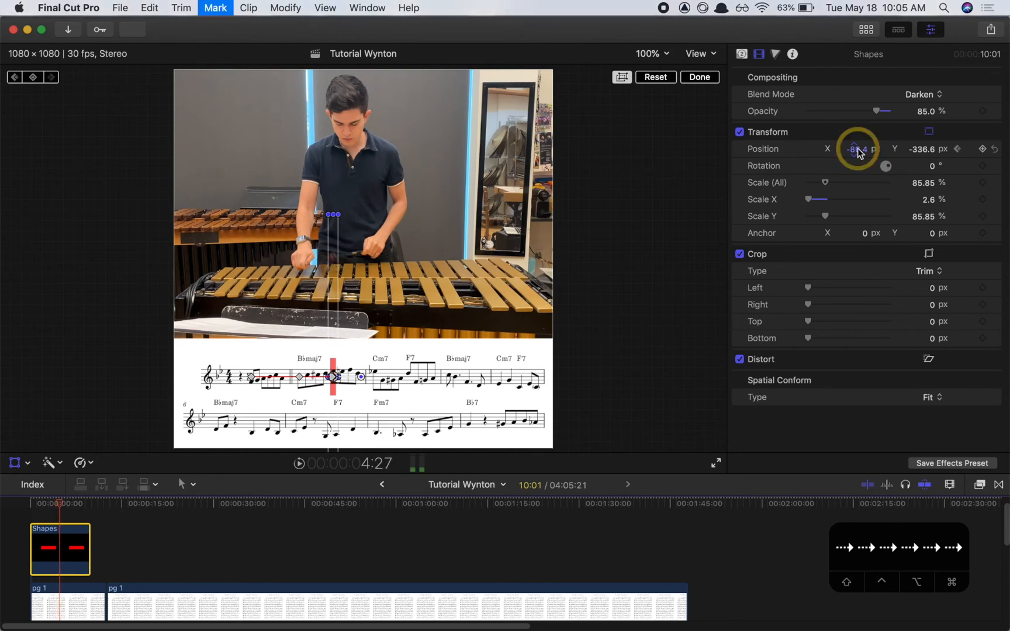
pyautogui.press('Right')
pyautogui.press('Right')
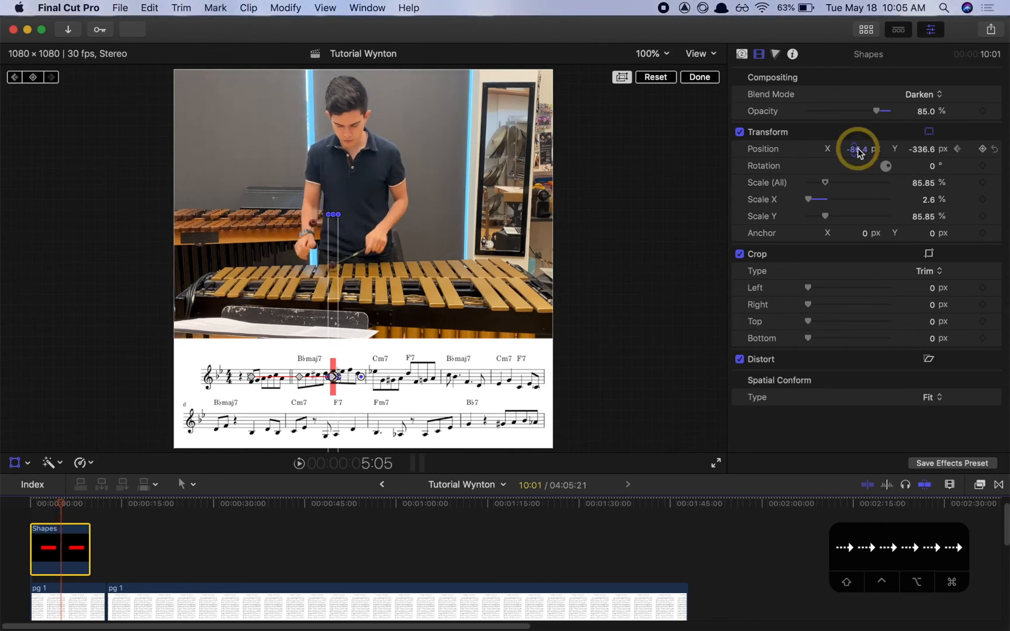
pyautogui.moveTo(858, 150); pyautogui.dragTo(855, 150)
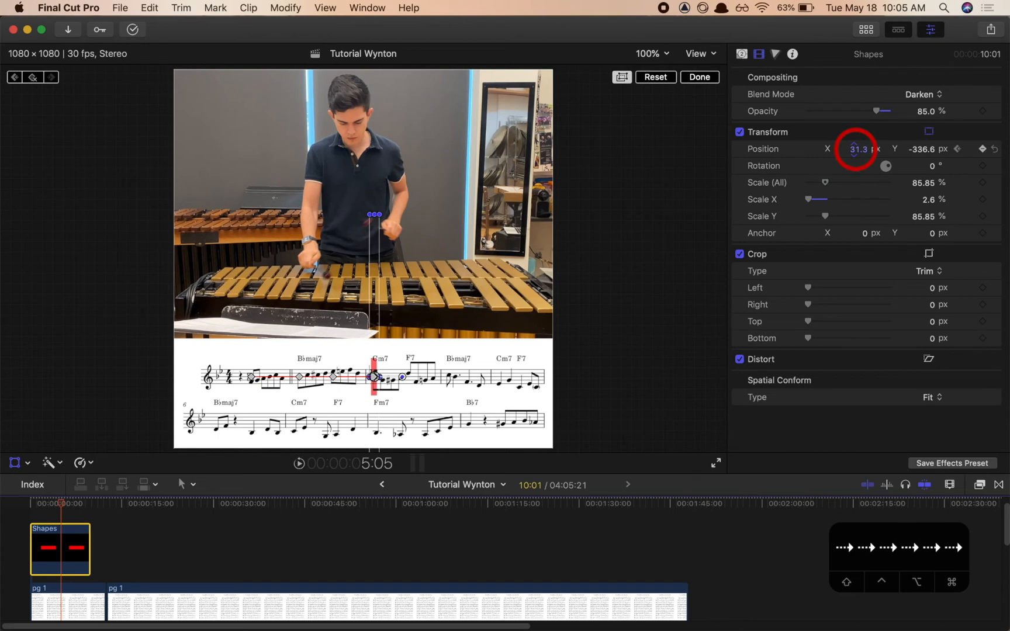
# Keyframe the red bar's X position at 130.3 px at 5:21 and at 241.3 px at 6:07, where the fourth measure starts.
pyautogui.press('Right')
pyautogui.press('Right')
pyautogui.press('Right')
pyautogui.press('Right')
pyautogui.press('Right')
pyautogui.press('Right')
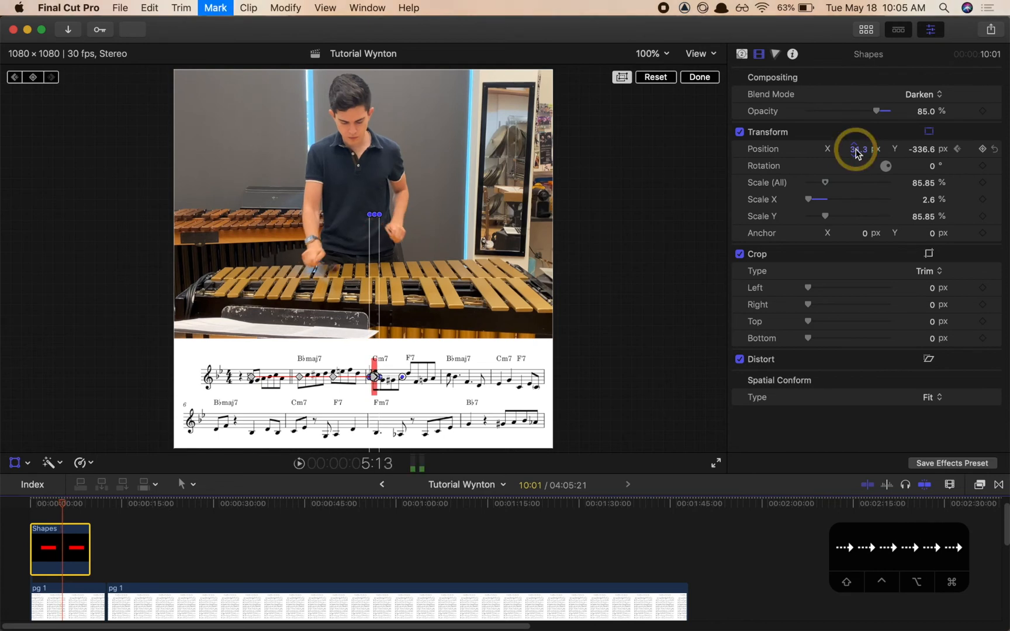
pyautogui.press('Right')
pyautogui.press('Right')
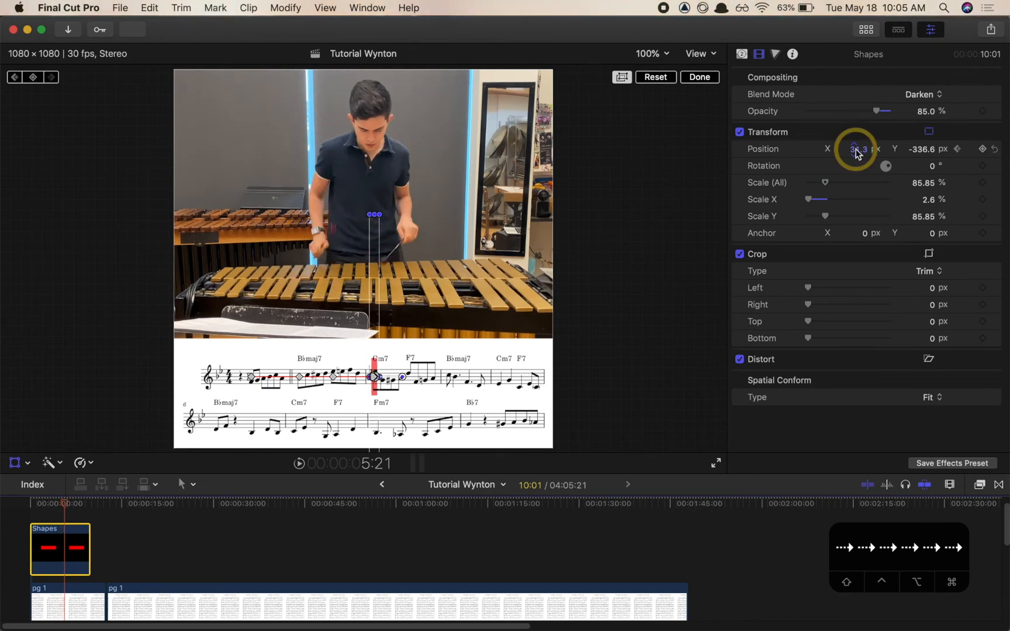
pyautogui.moveTo(855, 149); pyautogui.dragTo(857, 153)
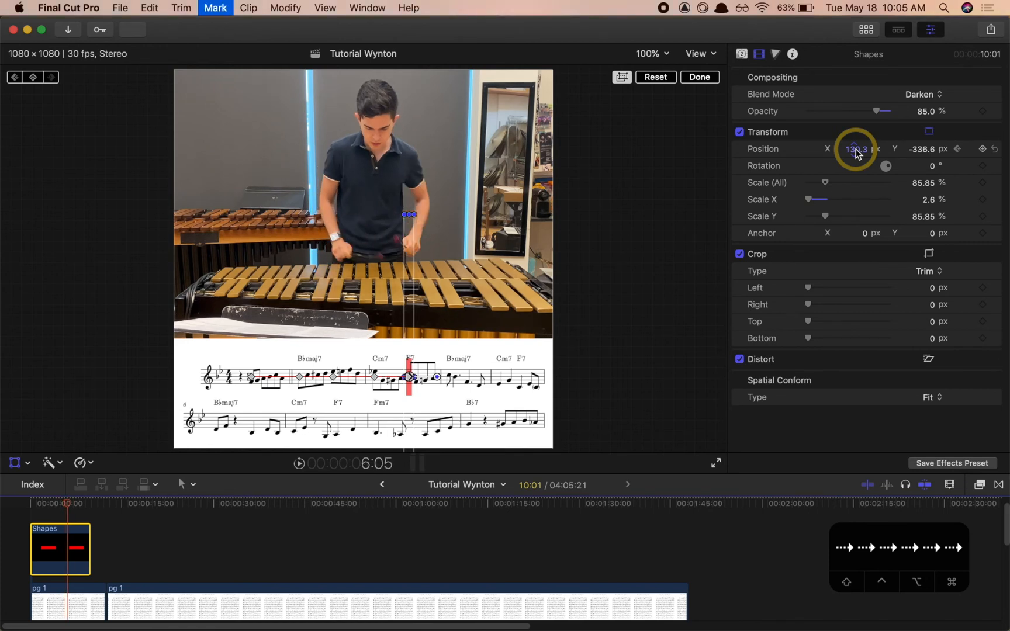
pyautogui.moveTo(857, 153); pyautogui.dragTo(891, 153)
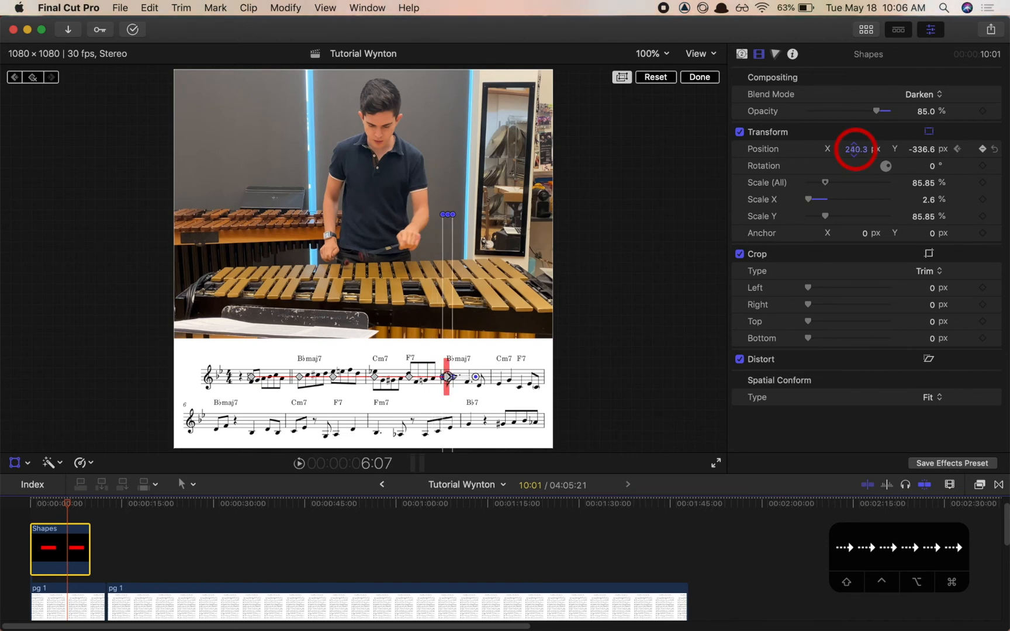
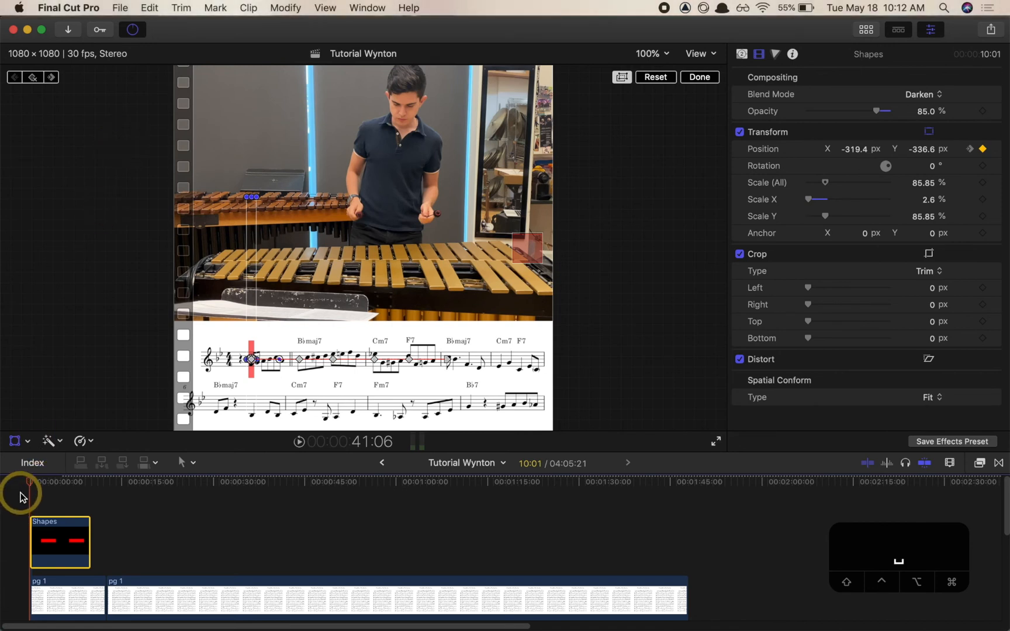
# Play back the opening measures to check the red bar's movement against the notes.
pyautogui.press('space')
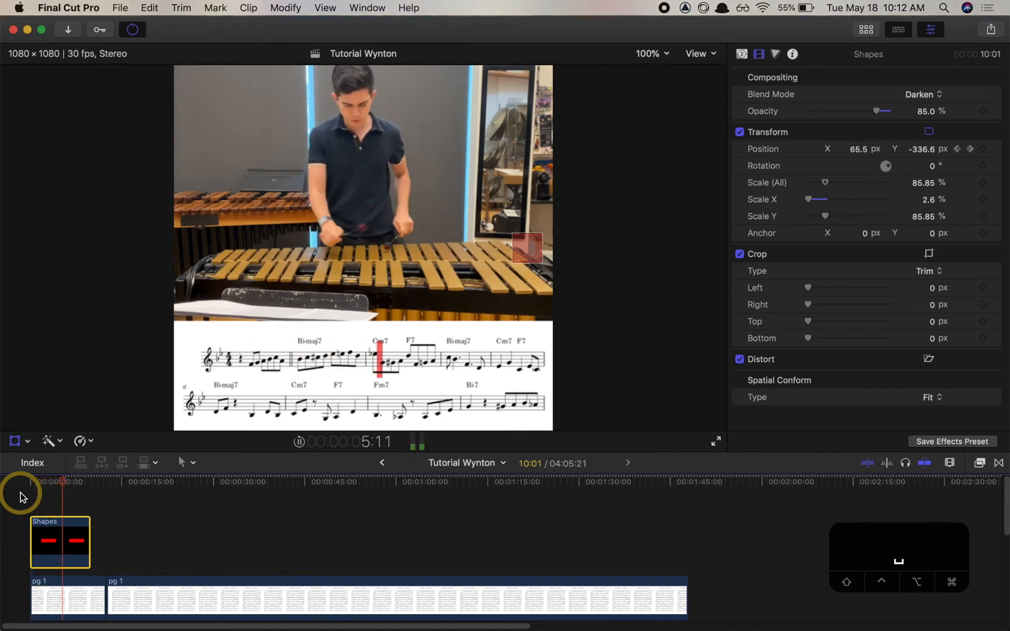
pyautogui.press('space')
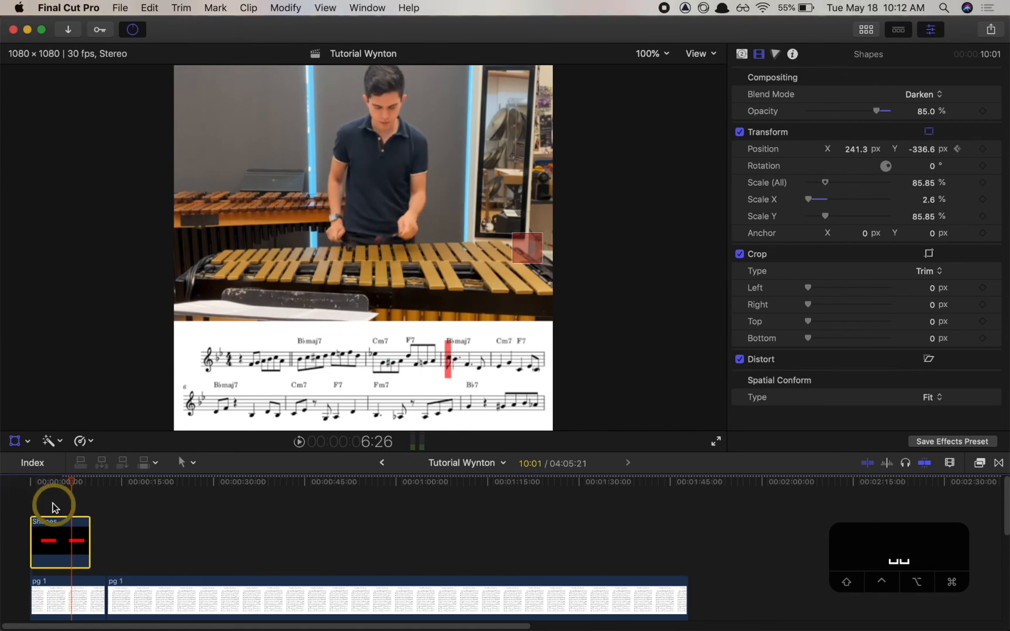
pyautogui.click(47, 498)
pyautogui.press('space')
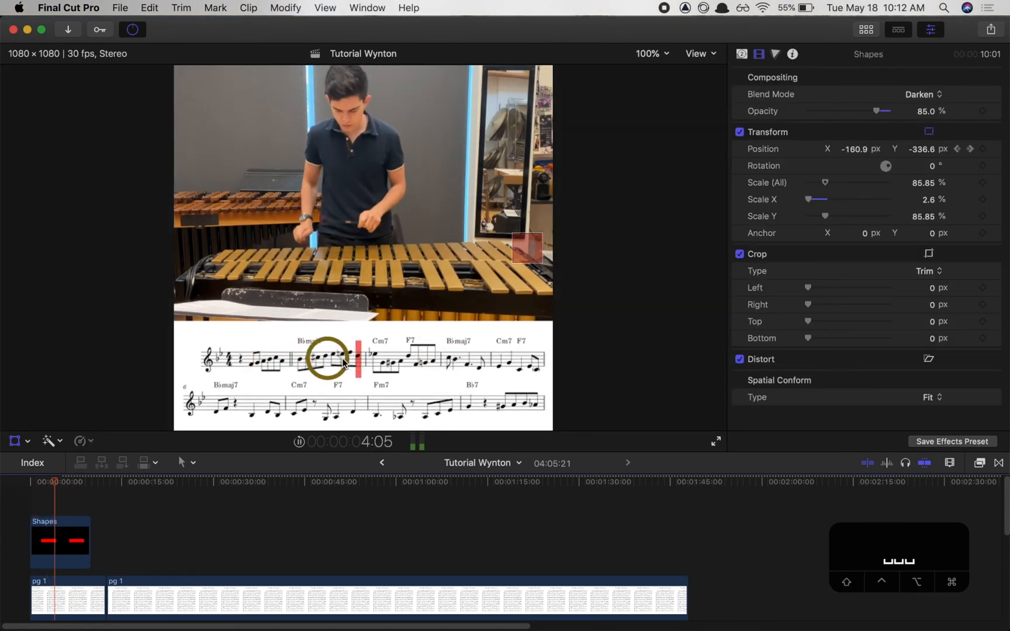
pyautogui.press('space')
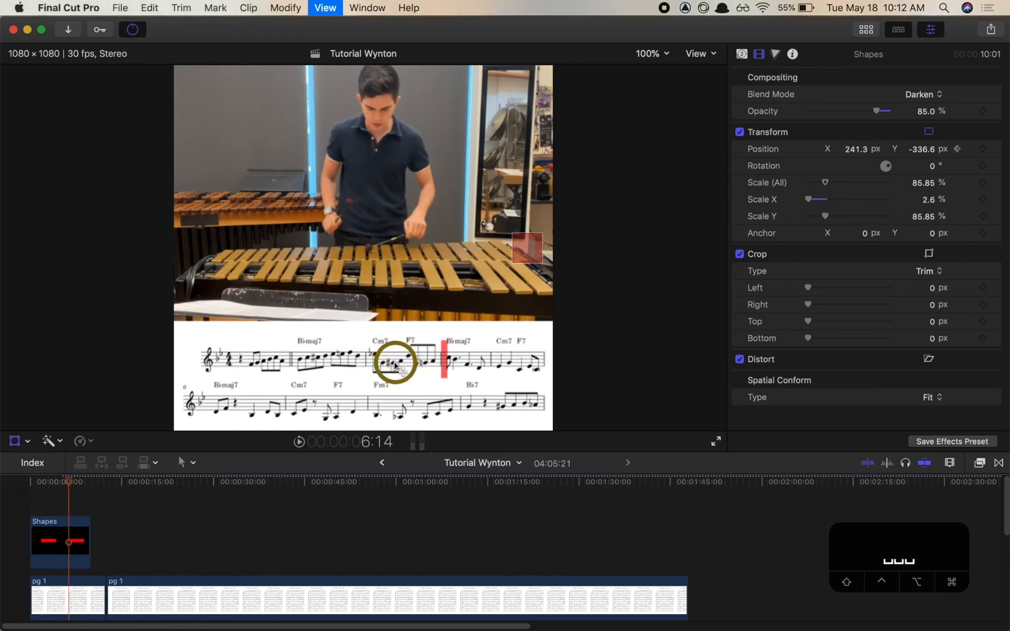
# Select all of the red bar's position keyframes along its motion path and change their interpolation to Linear.
pyautogui.click(57, 546)
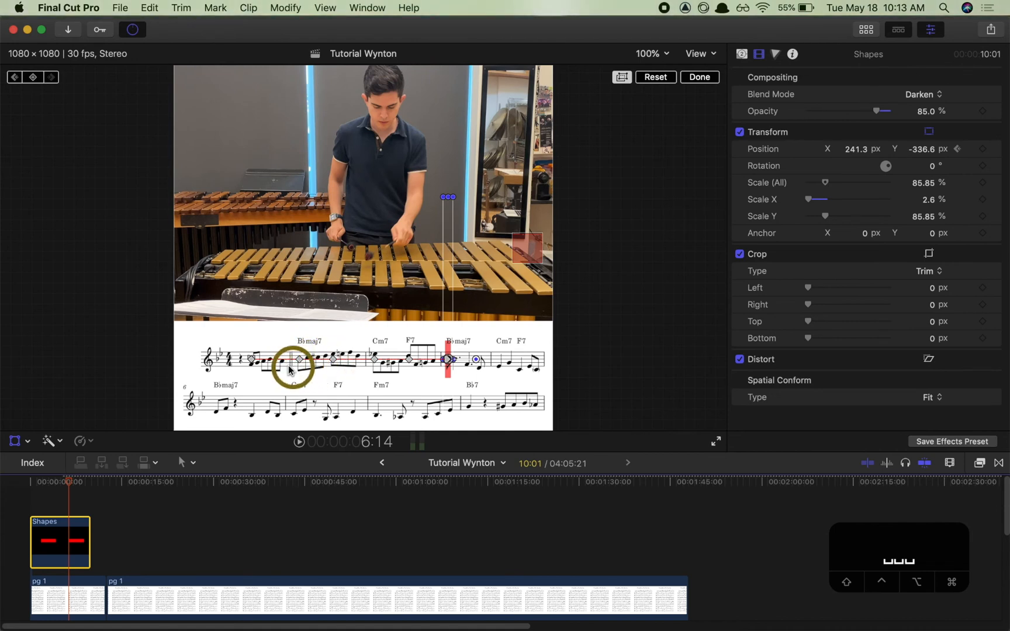
pyautogui.click(252, 360)
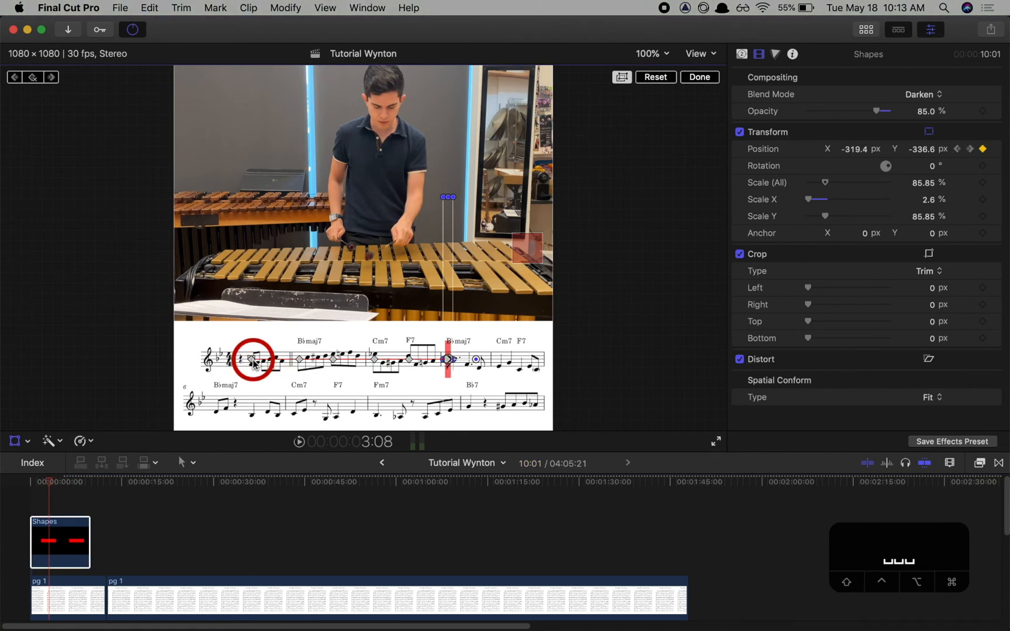
pyautogui.click(333, 359)
pyautogui.click(409, 359)
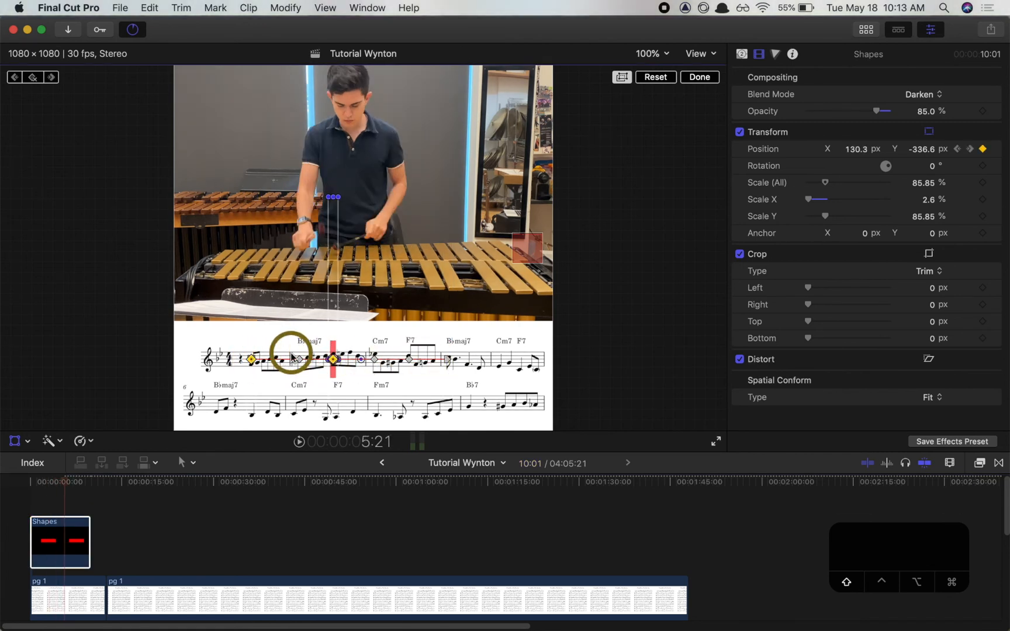
pyautogui.click(374, 358)
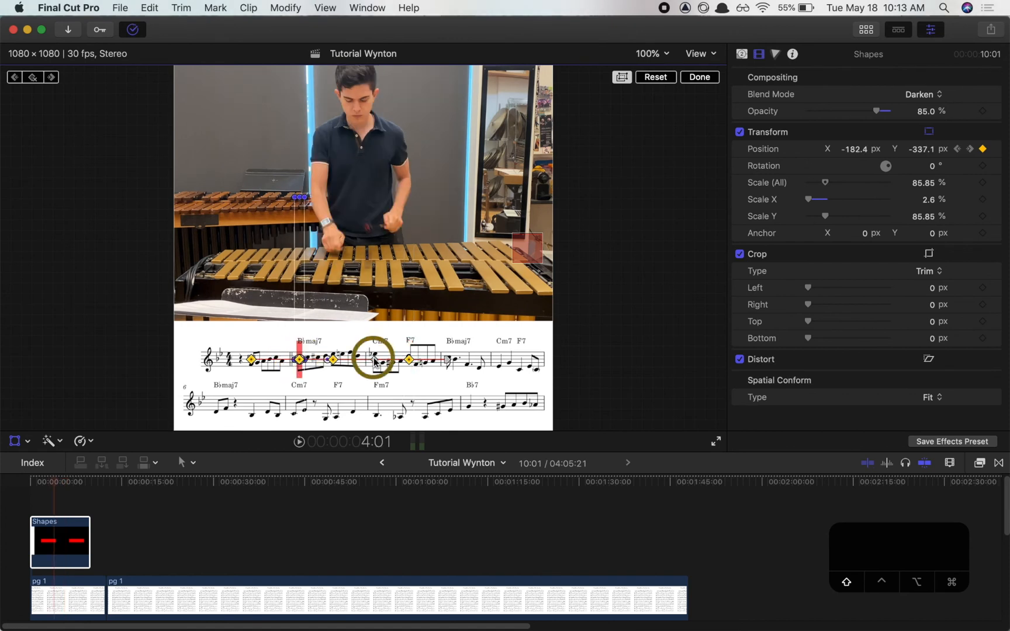
pyautogui.click(448, 362)
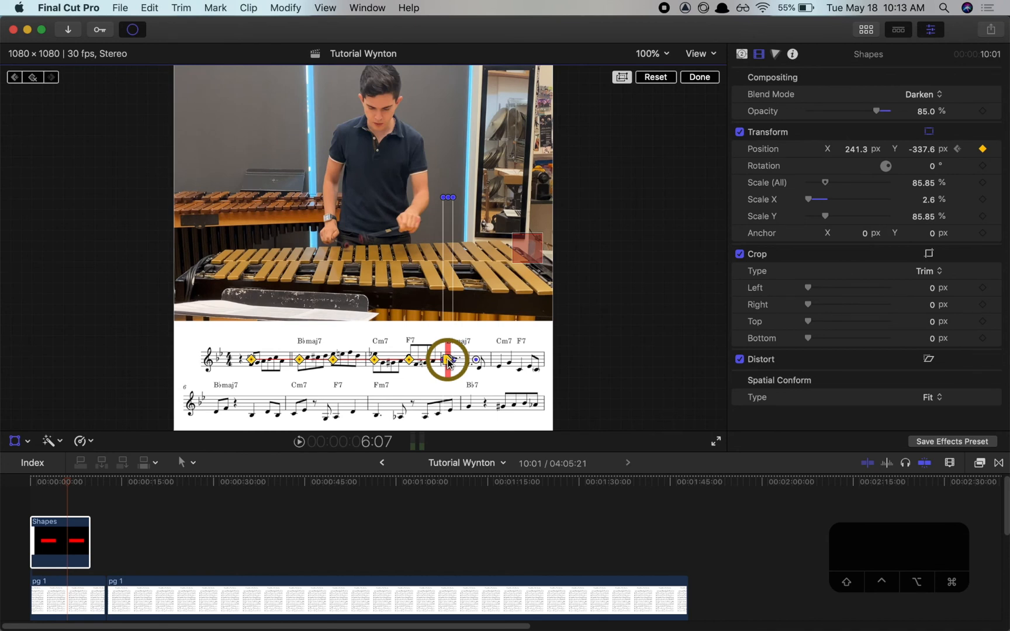
pyautogui.rightClick(448, 361)
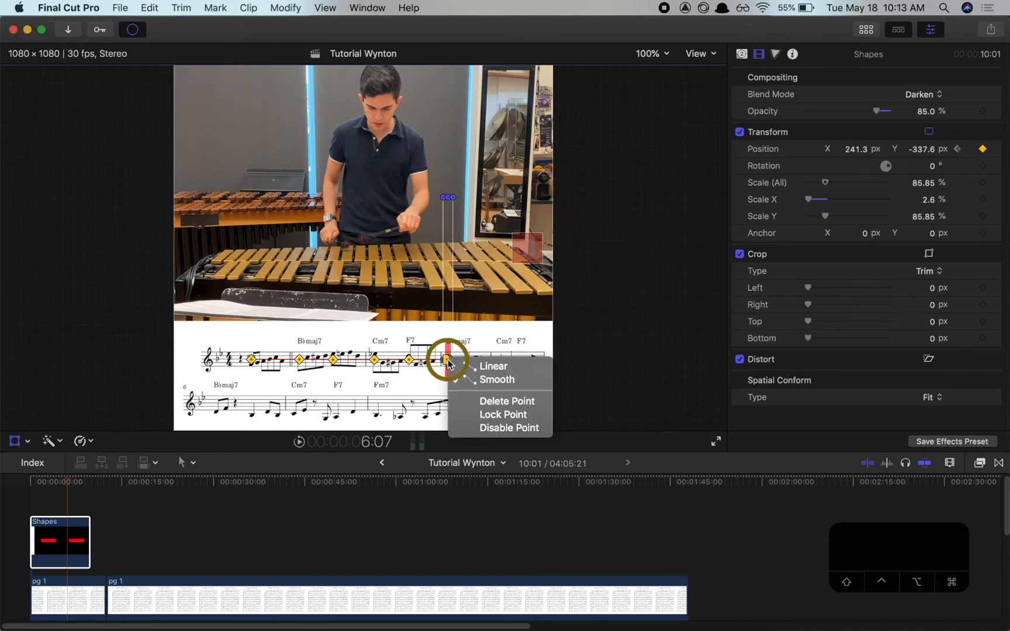
pyautogui.click(478, 372)
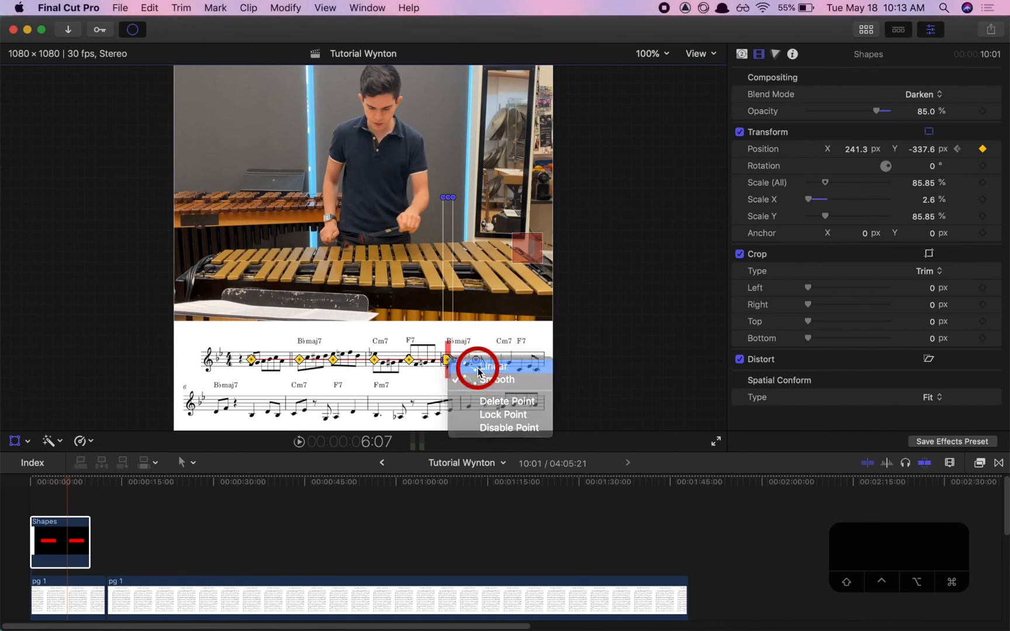
# Play the sequence from the beginning to check the red bar's linear motion, and reselect the Shapes clip.
pyautogui.click(30, 491)
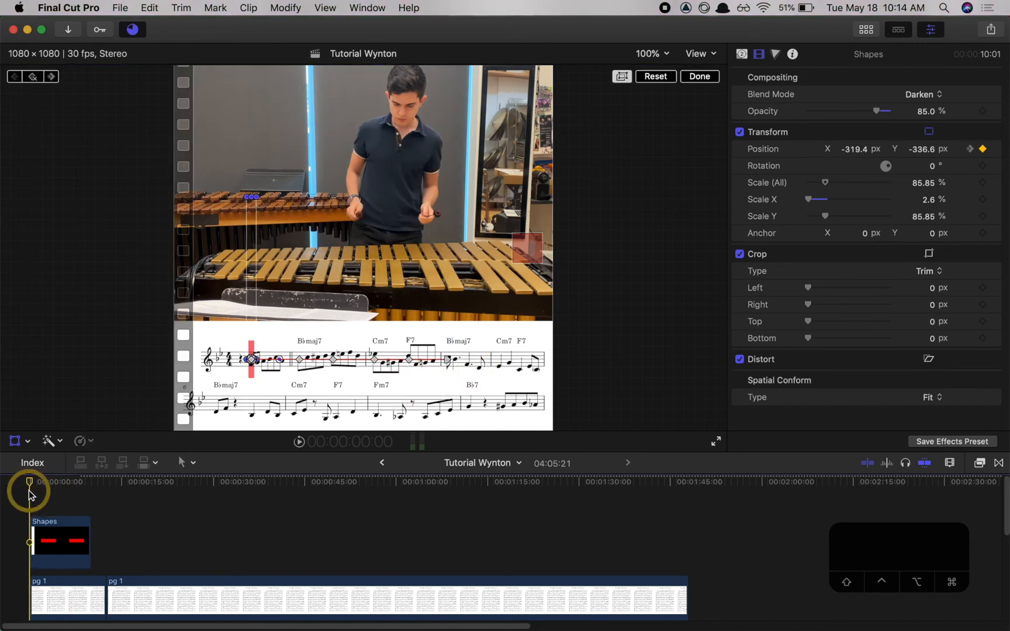
pyautogui.press('space')
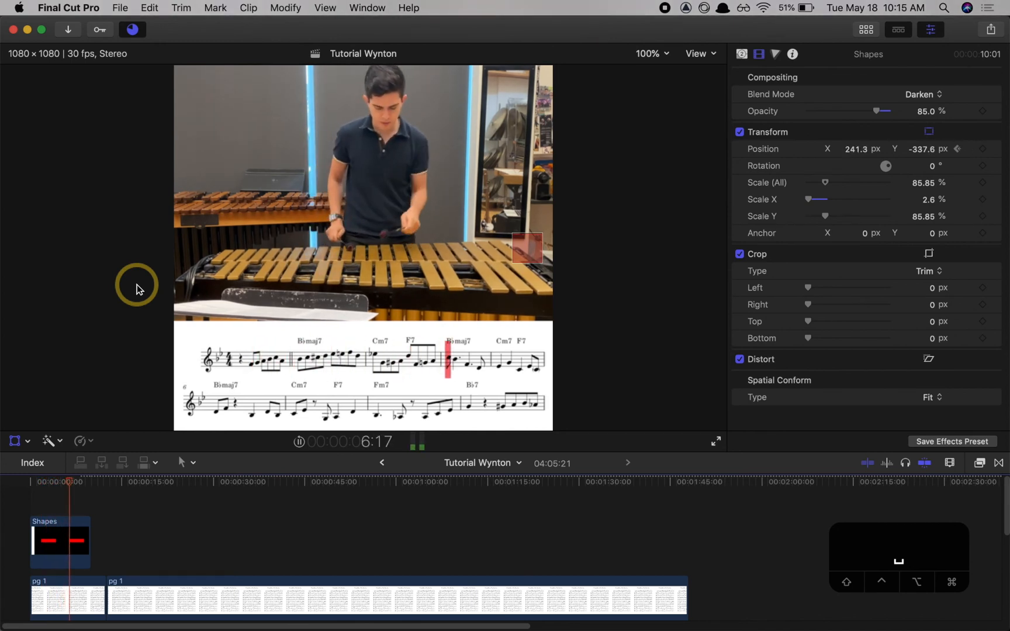
pyautogui.press('space')
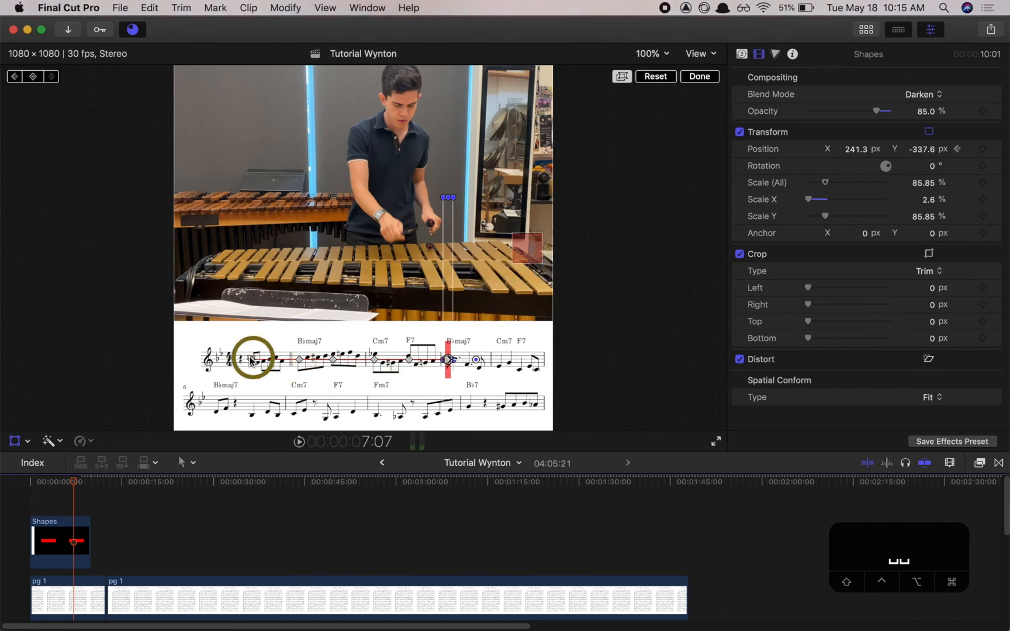
pyautogui.click(51, 541)
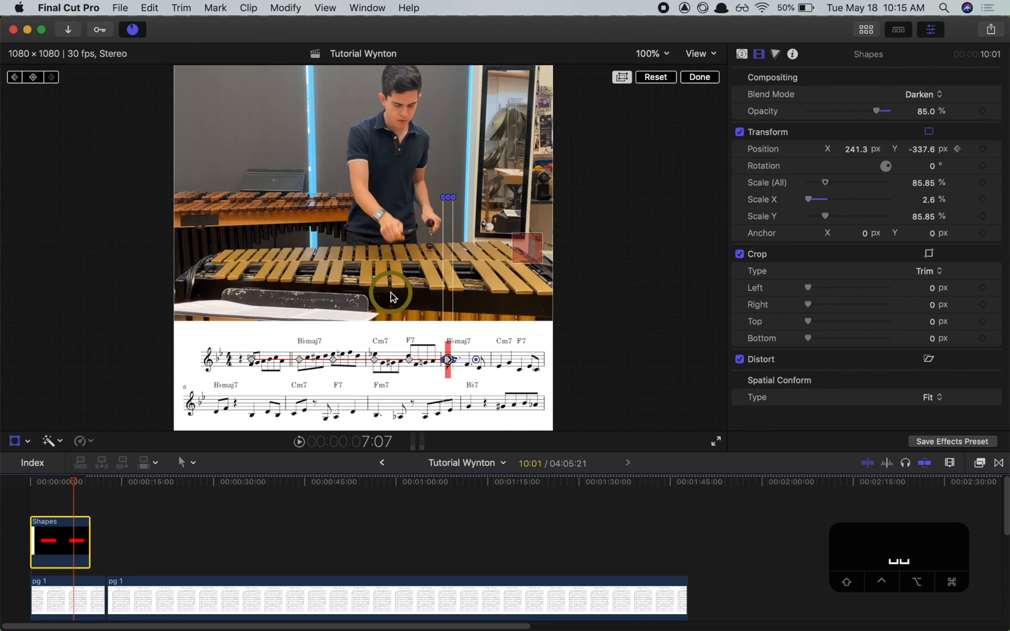
pyautogui.moveTo(529, 246)
pyautogui.mouseDown()
pyautogui.moveTo(529, 236)
pyautogui.moveTo(530, 251)
pyautogui.mouseUp()
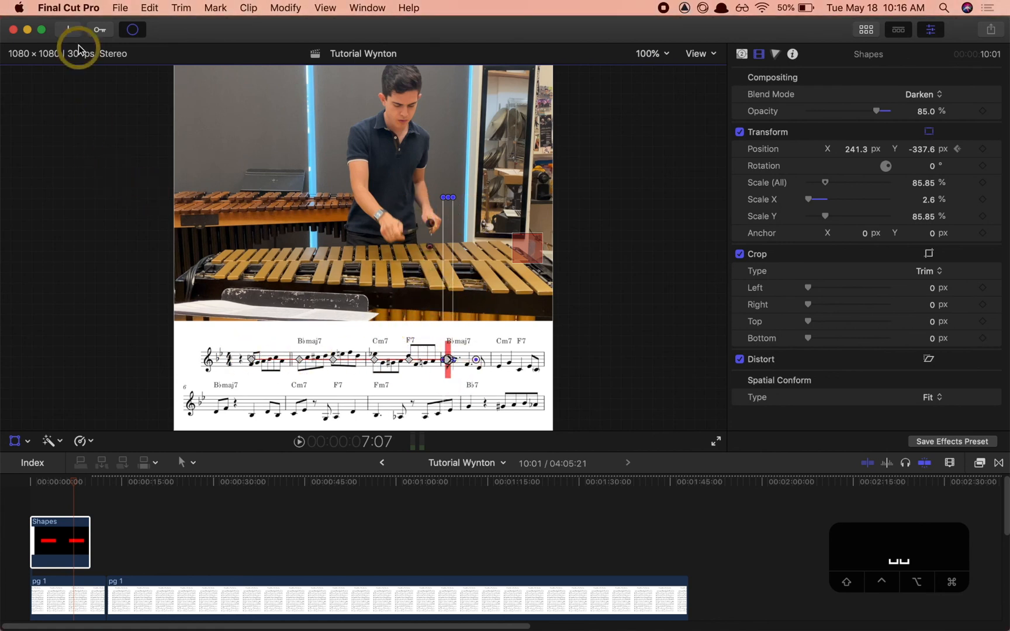
# Show the browser again and open the finished project "This I Dig of You" in the timeline.
pyautogui.press('ctrl+super+1')
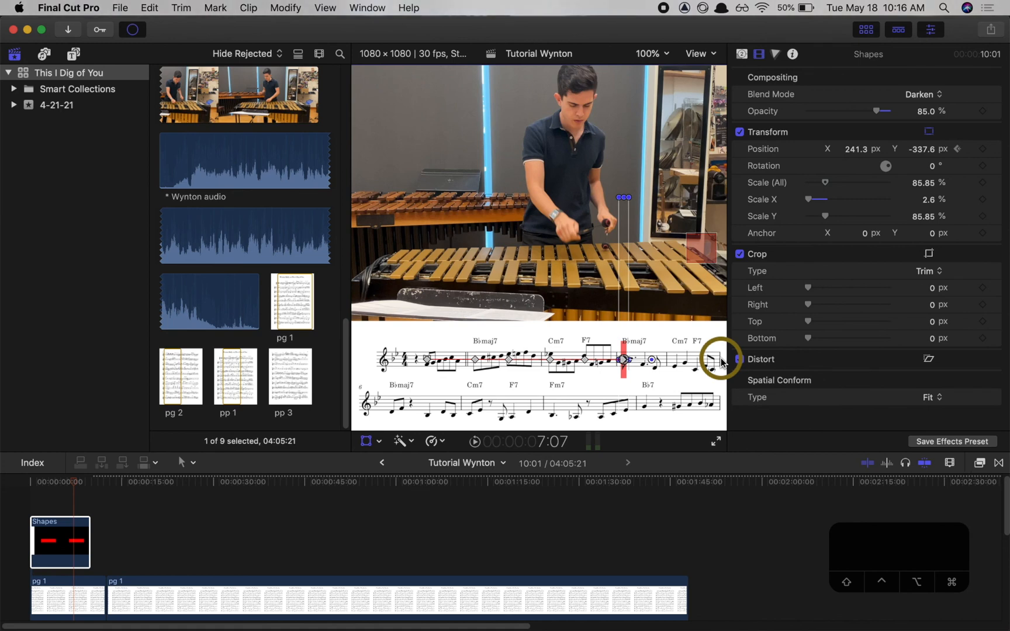
pyautogui.scroll(-3, 653, 544)
pyautogui.hscroll(10, 655, 546)
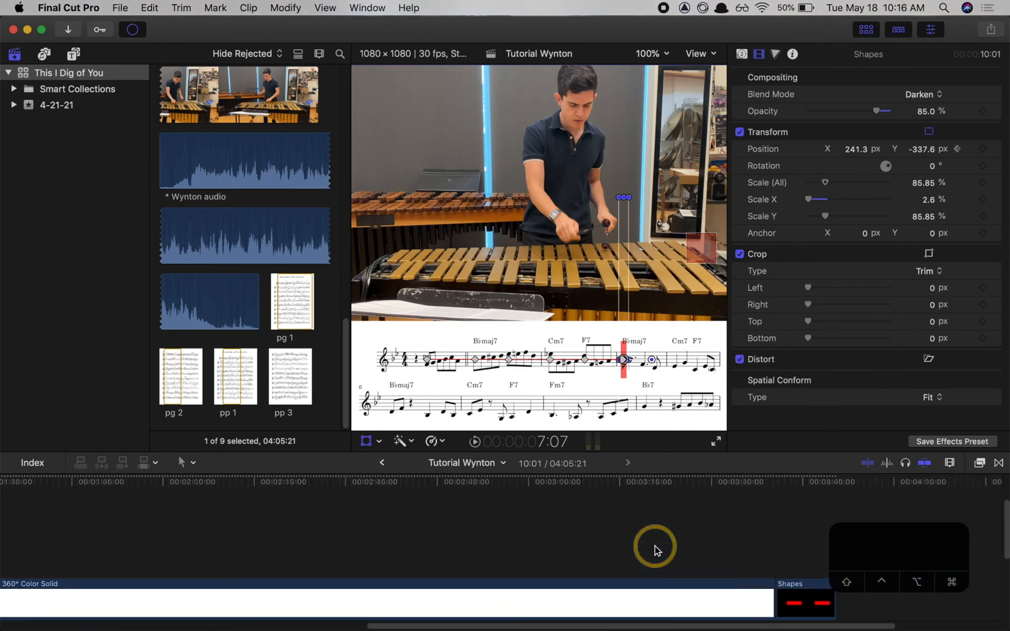
pyautogui.hscroll(-5, 425, 566)
pyautogui.scroll(2, 425, 567)
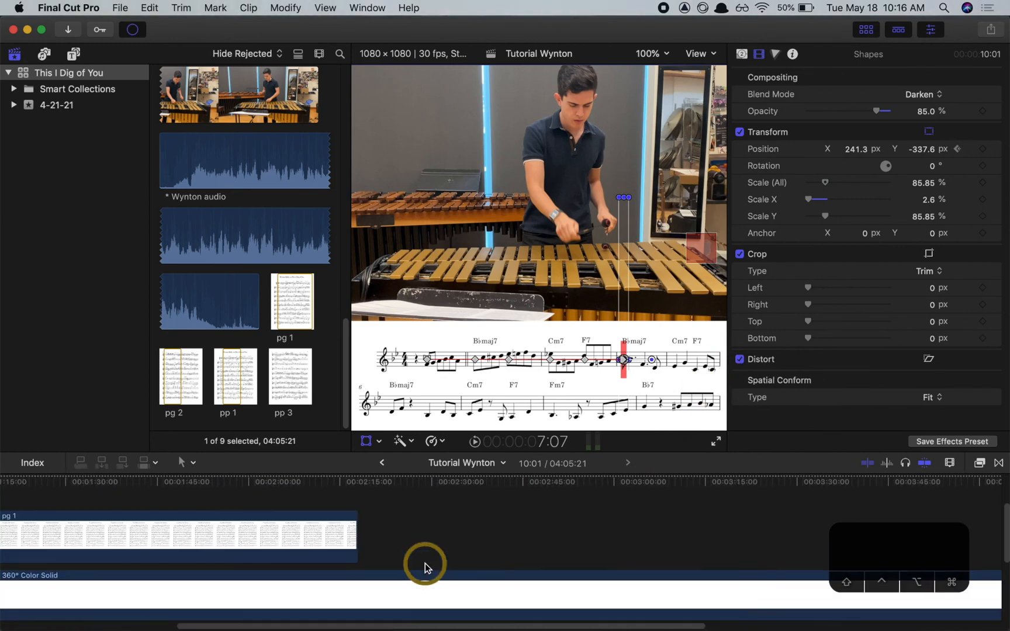
pyautogui.hscroll(-10, 425, 564)
pyautogui.scroll(2, 425, 564)
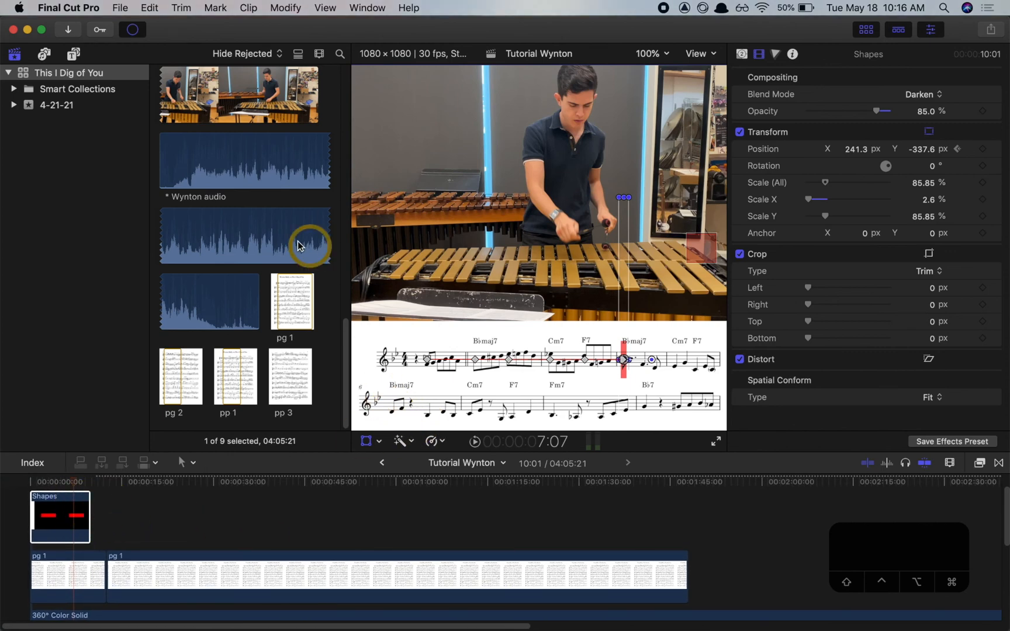
pyautogui.scroll(10, 203, 219)
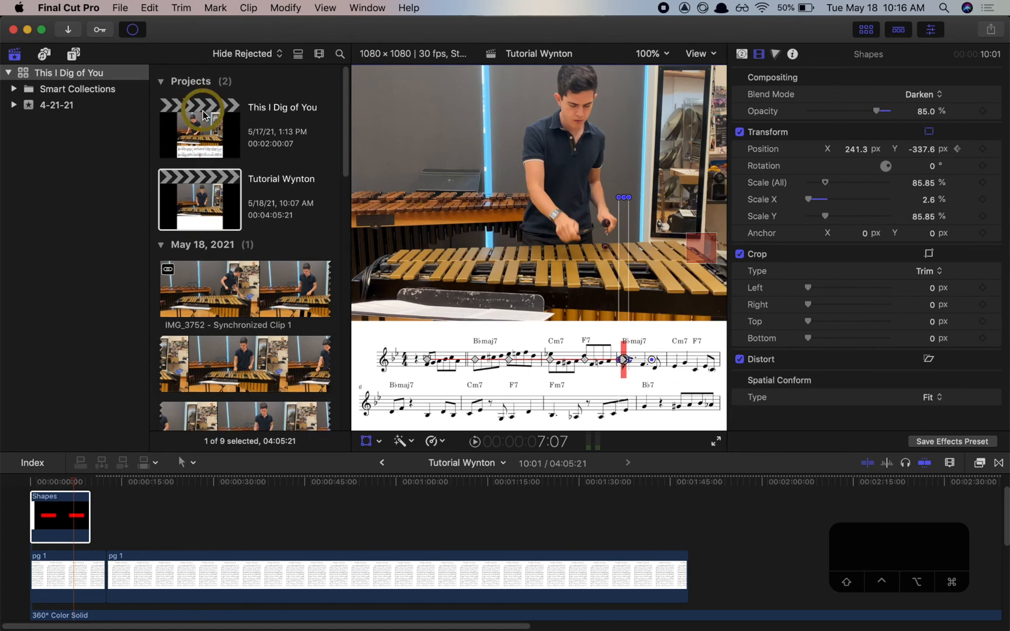
pyautogui.click(203, 120)
pyautogui.doubleClick(204, 120)
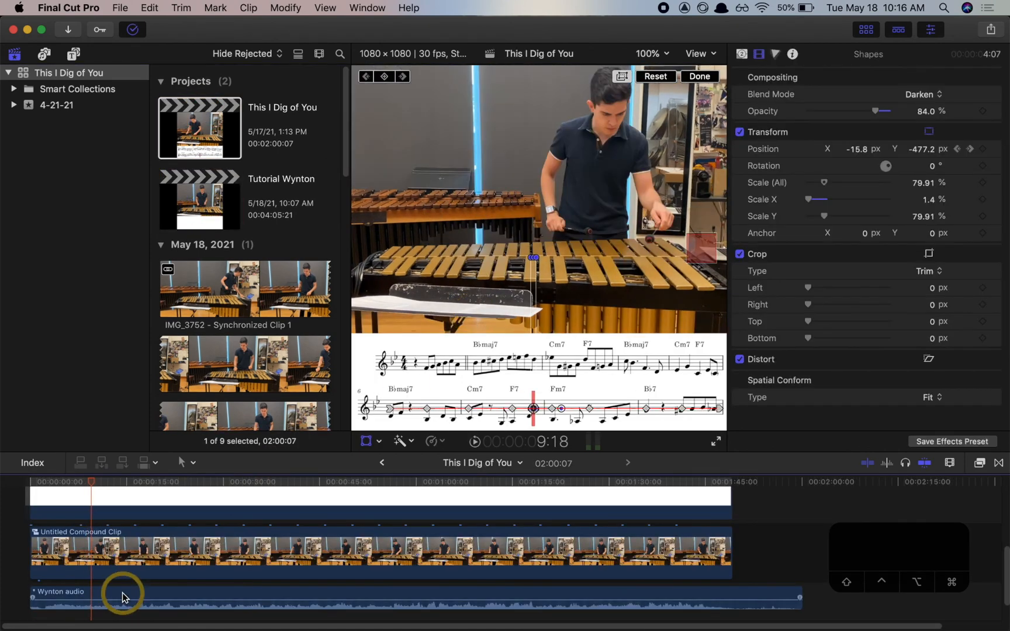
# Play the finished project across the change to the next pair of music lines to examine the red bar's timing.
pyautogui.scroll(5, 123, 595)
pyautogui.scroll(3, 123, 595)
pyautogui.click(71, 509)
pyautogui.press('space')
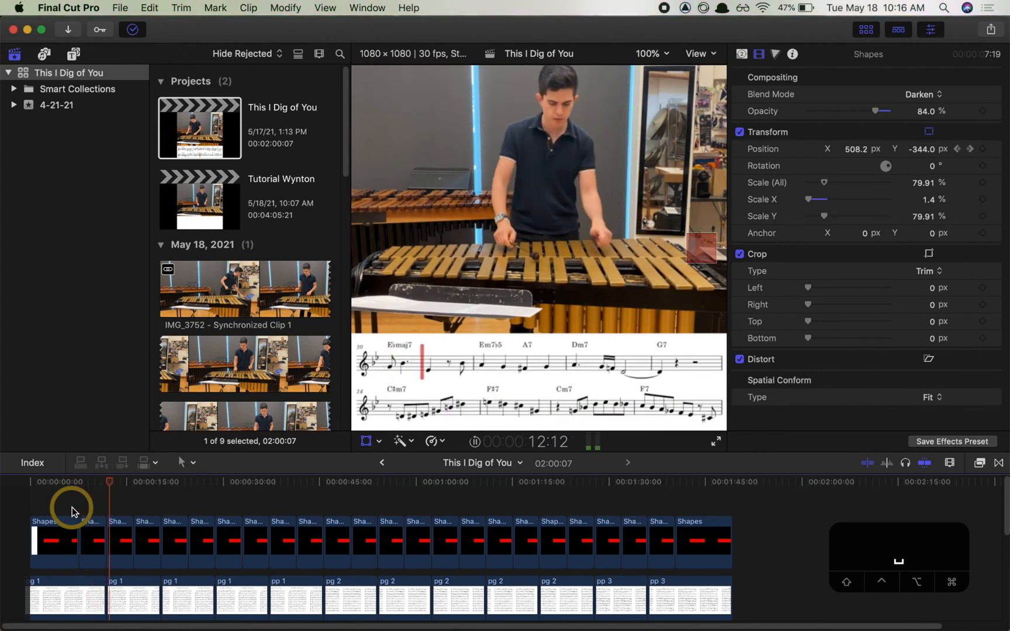
pyautogui.press('space')
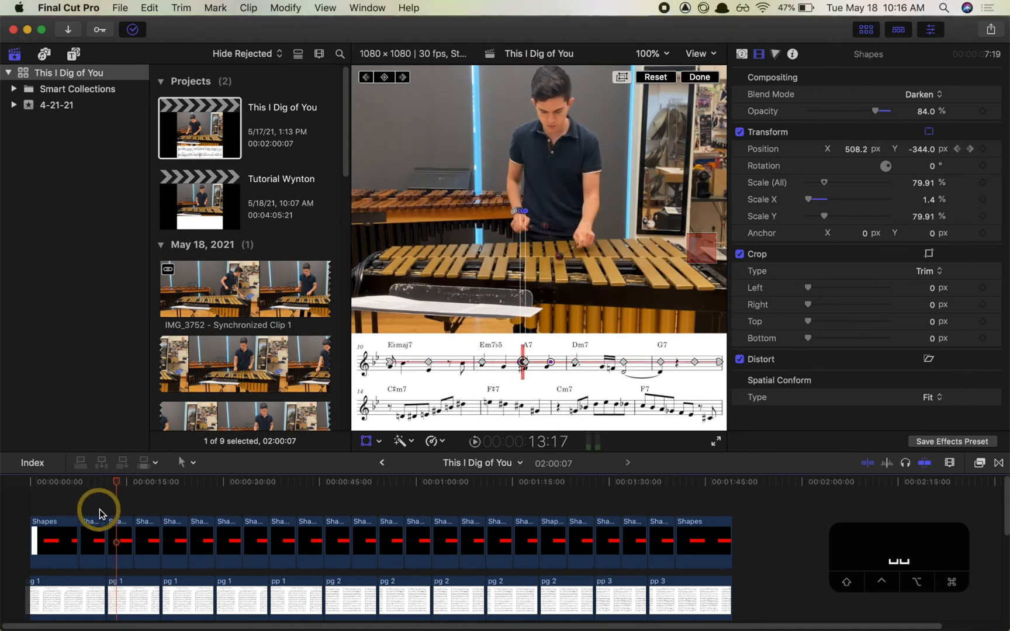
# Step frame by frame around 11:26 to examine how the red bar passes from one Shapes clip to the next.
pyautogui.click(105, 509)
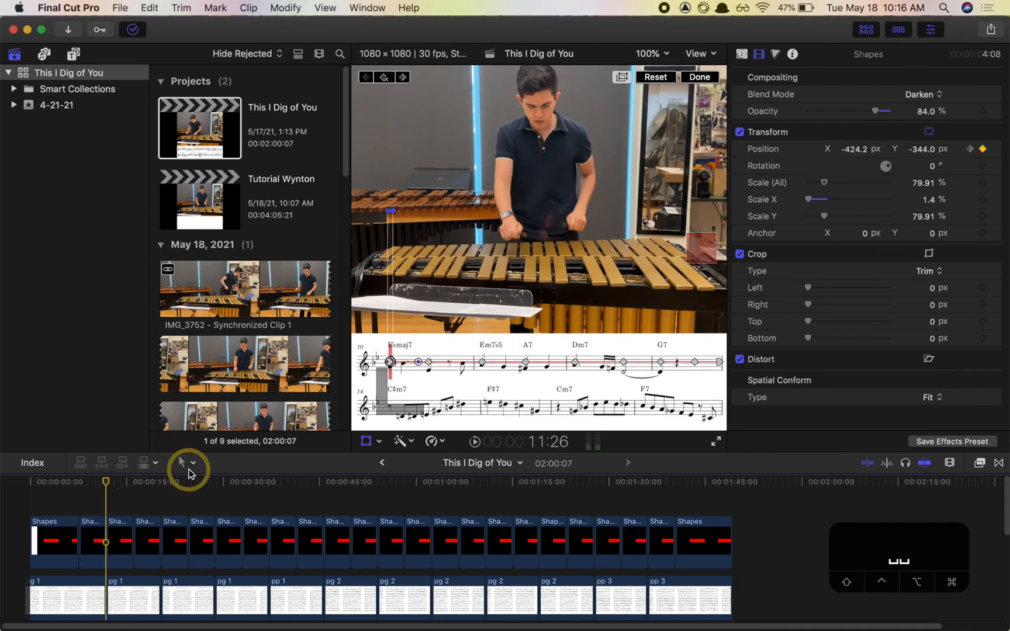
pyautogui.press('Left')
pyautogui.press('Left')
pyautogui.press('Left')
pyautogui.press('Left')
pyautogui.press('Left')
pyautogui.press('Left')
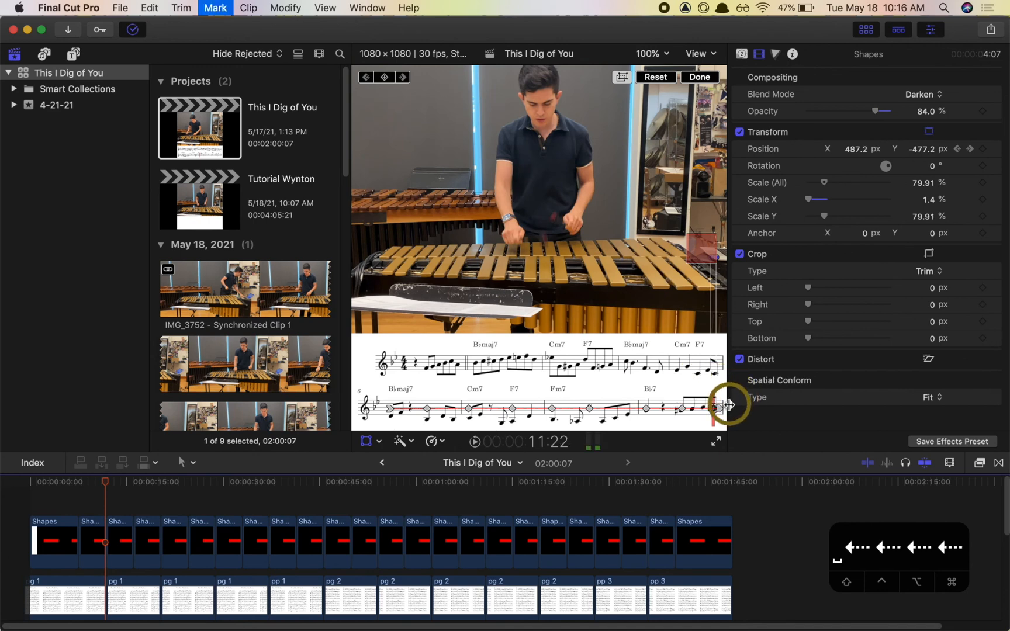
pyautogui.press('Right')
pyautogui.press('Right')
pyautogui.press('Right')
pyautogui.press('Right')
pyautogui.press('Right')
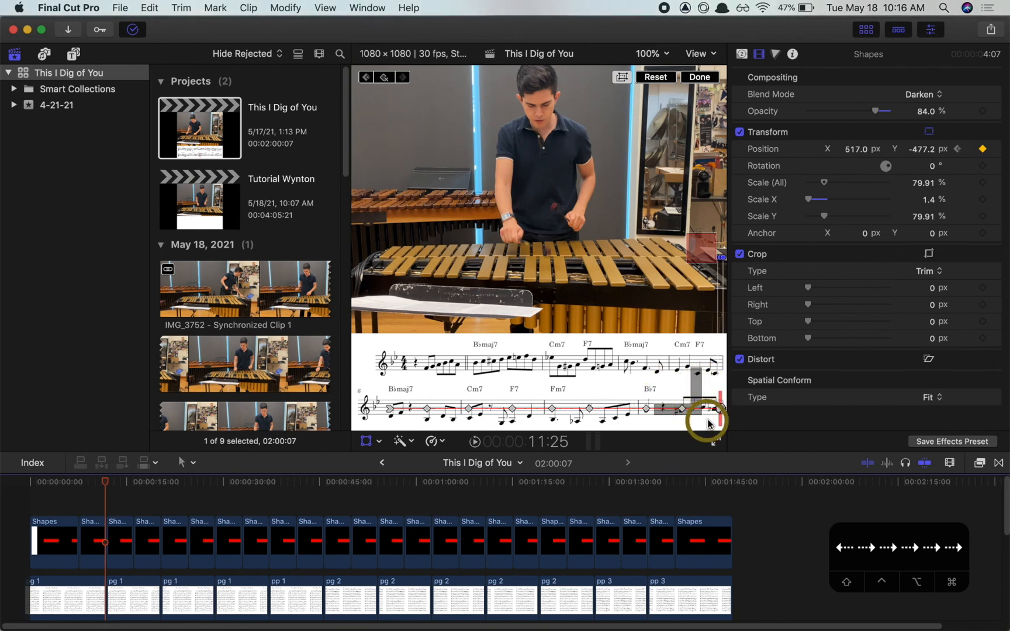
# Advance to the next Shapes clip at 11:26 and play on to 18:07 to examine the red bar across the new music lines.
pyautogui.press('Right')
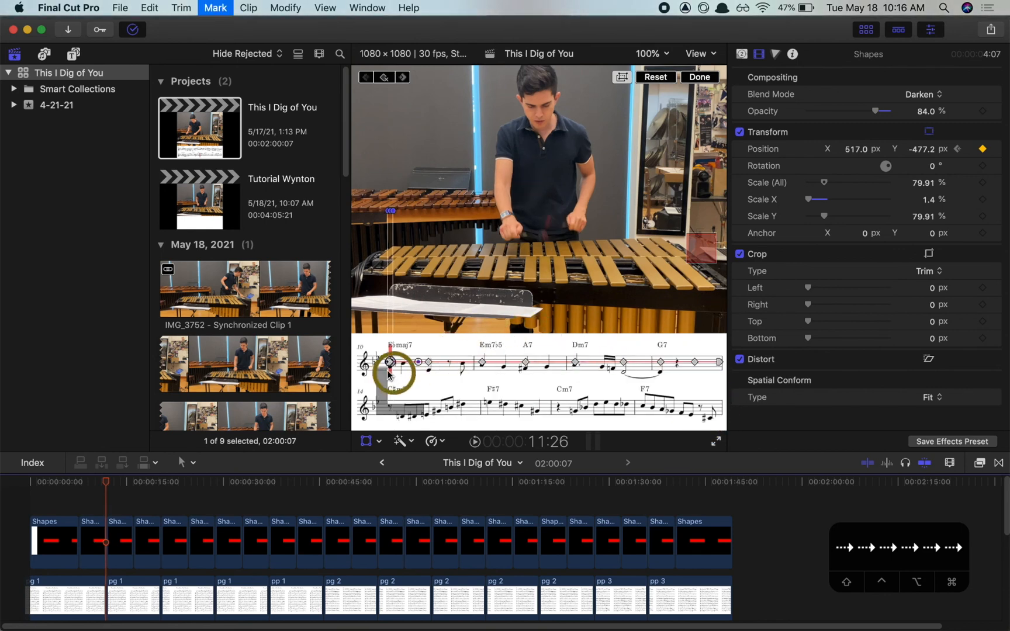
pyautogui.moveTo(390, 365); pyautogui.dragTo(679, 367)
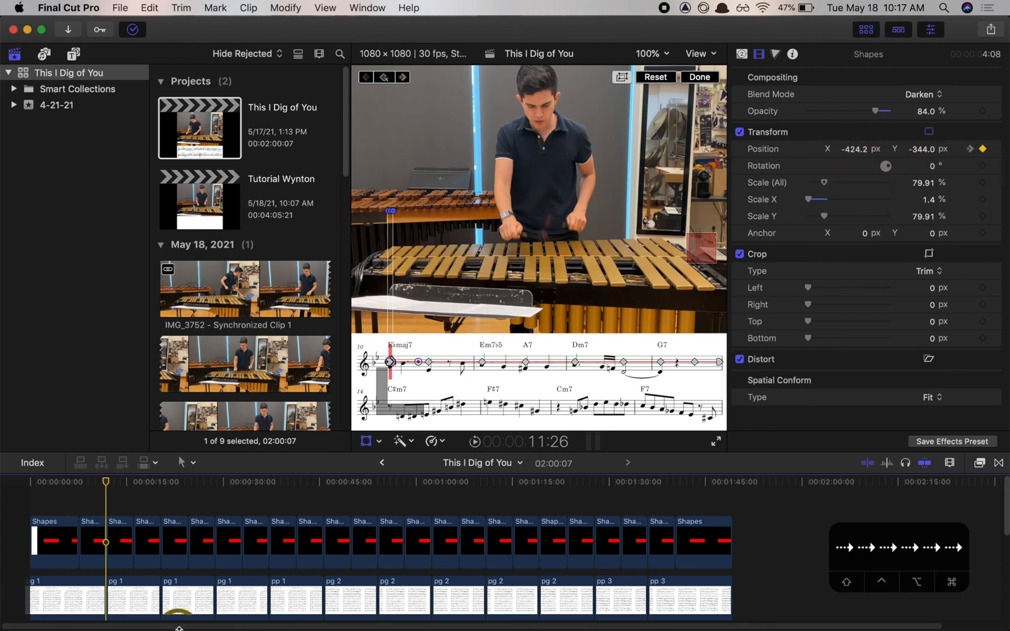
pyautogui.press('space')
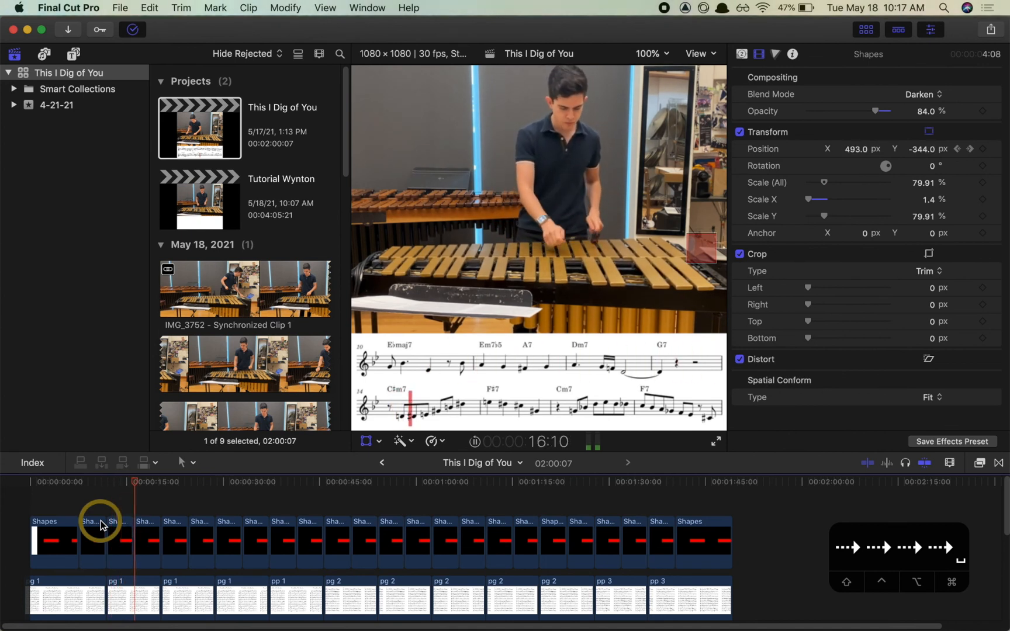
pyautogui.press('space')
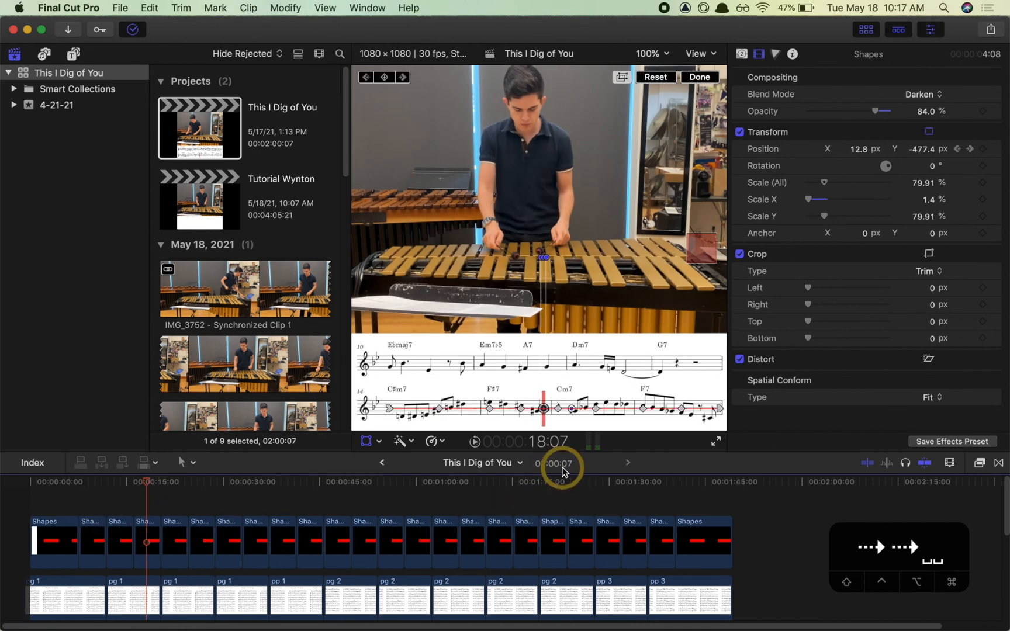
# Examine the finished project's layer stack, from the Shapes and sheet music page clips down to the color solid, compound clip and audio.
pyautogui.scroll(-3, 151, 575)
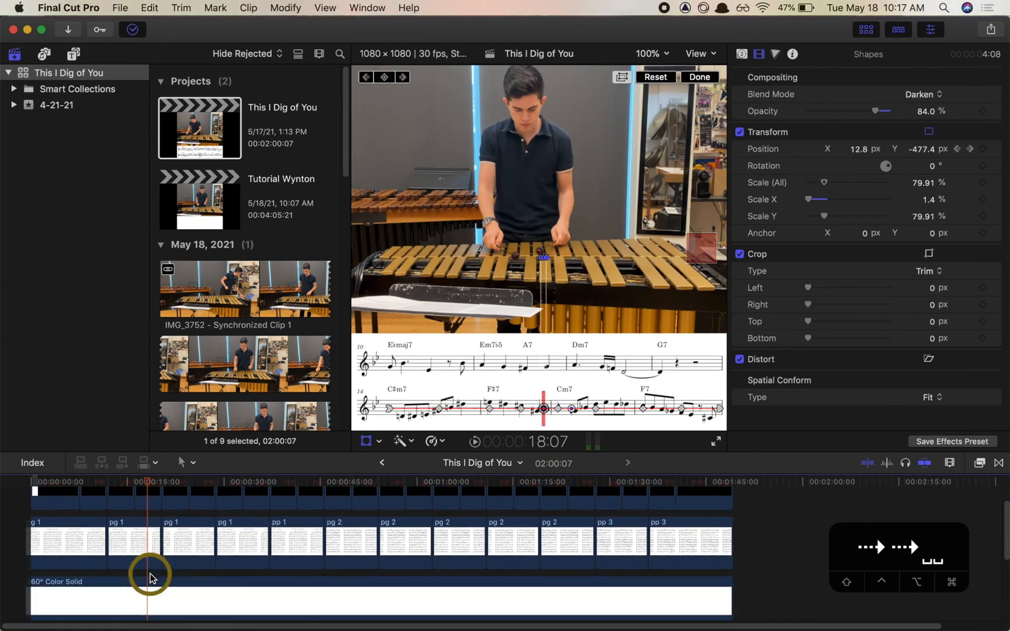
pyautogui.scroll(2, 503, 546)
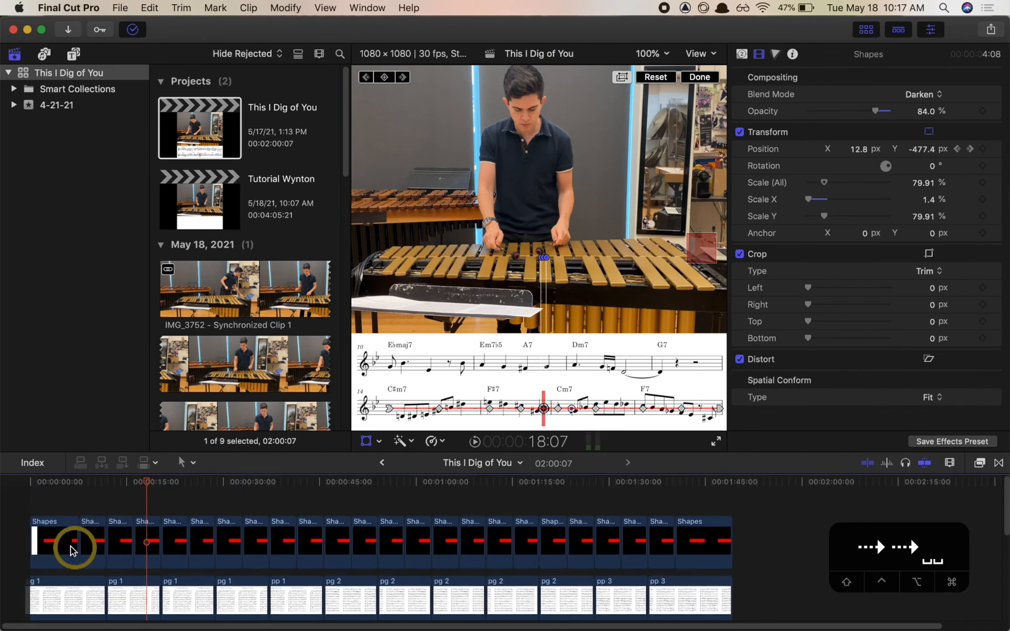
pyautogui.scroll(-5, 484, 548)
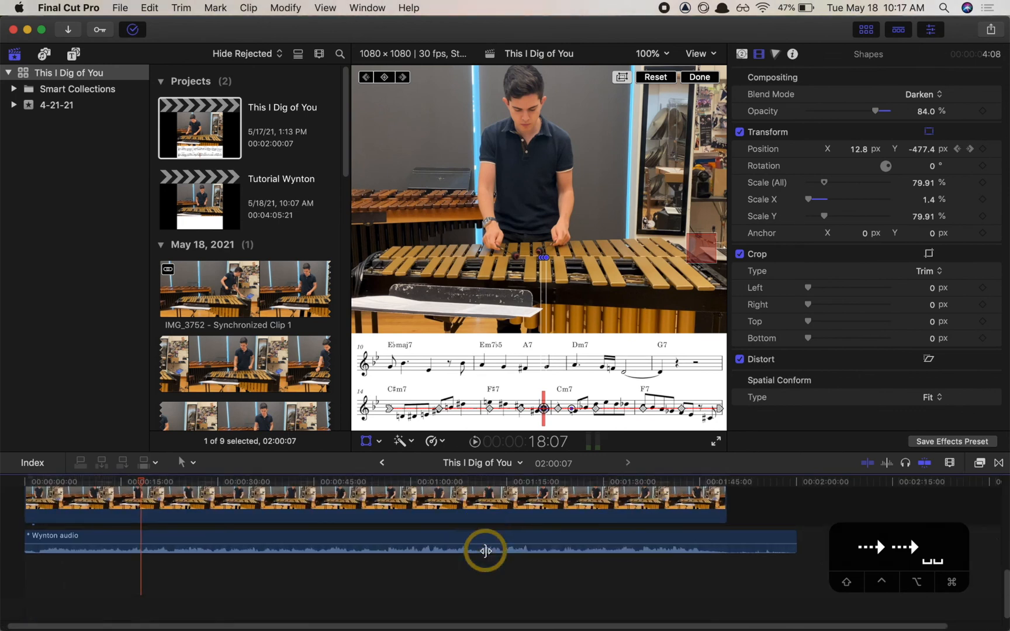
pyautogui.scroll(2, 485, 551)
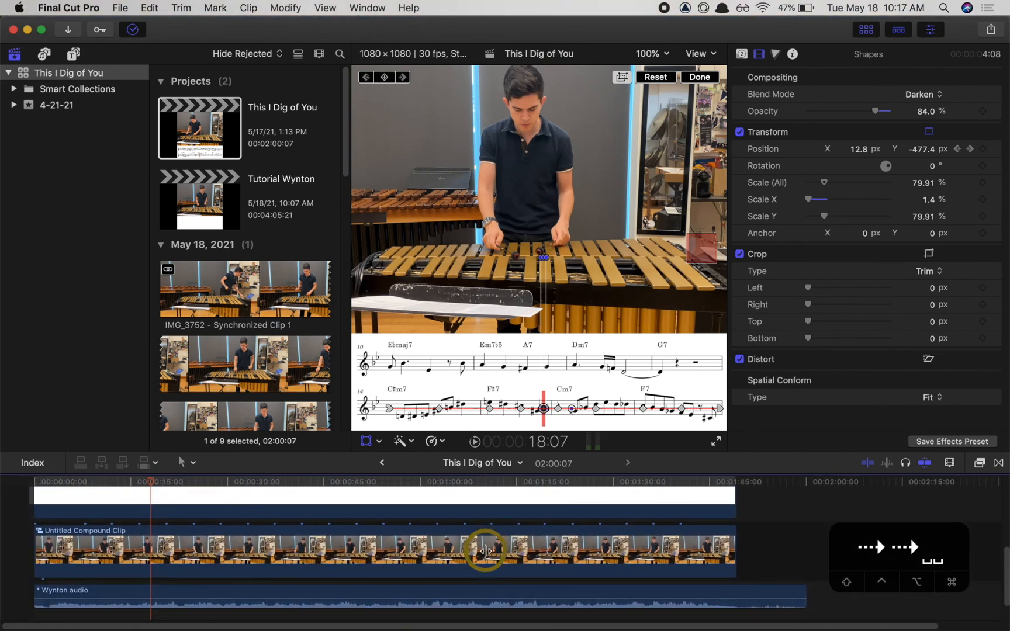
pyautogui.scroll(3, 485, 550)
pyautogui.scroll(-2, 485, 551)
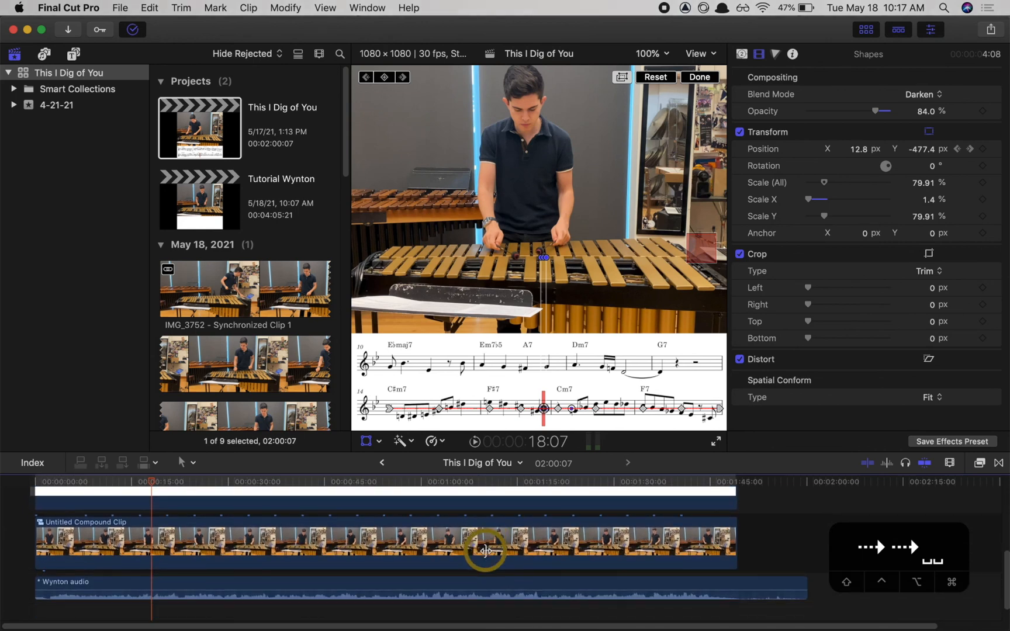
pyautogui.scroll(5, 485, 550)
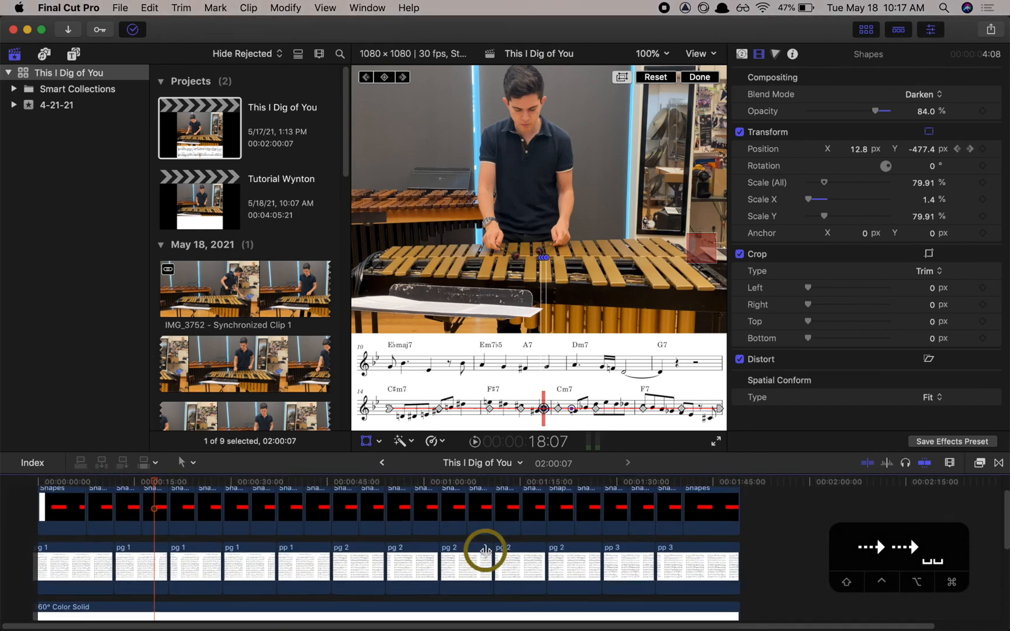
pyautogui.scroll(-4, 485, 549)
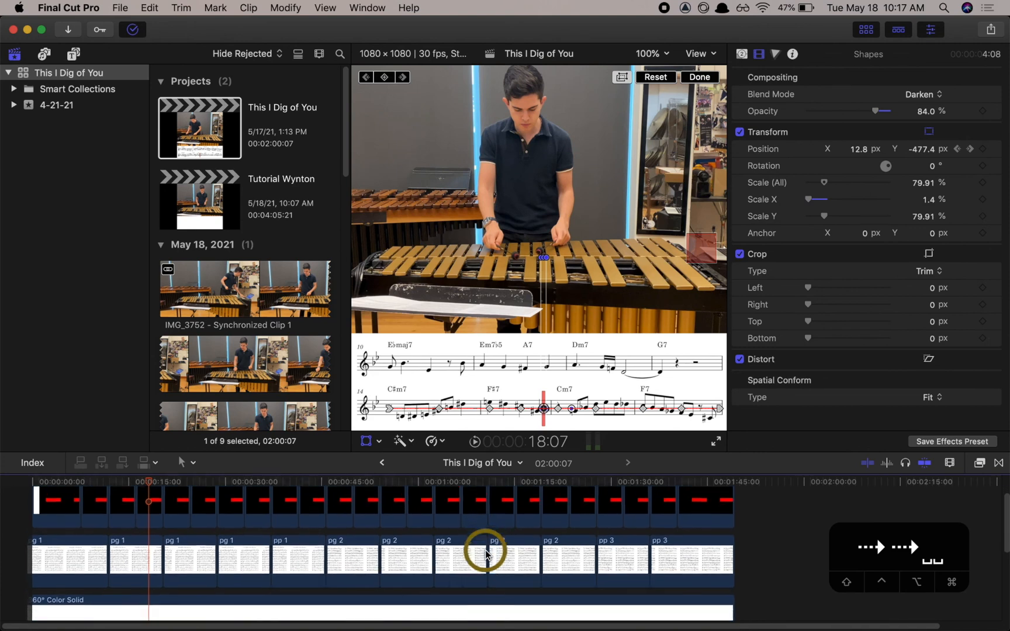
pyautogui.scroll(5, 485, 550)
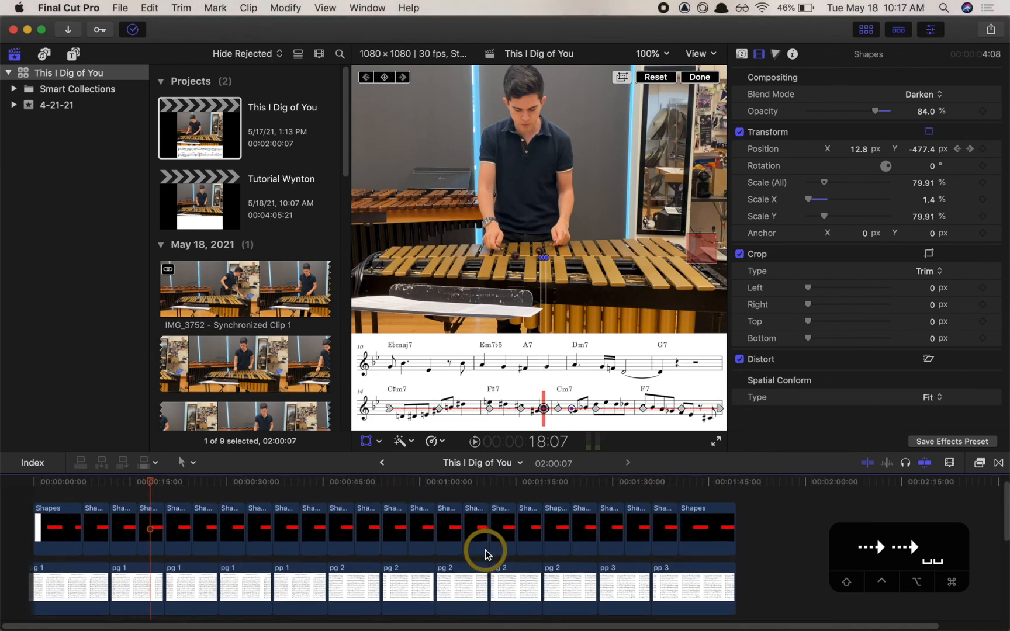
pyautogui.scroll(-4, 485, 550)
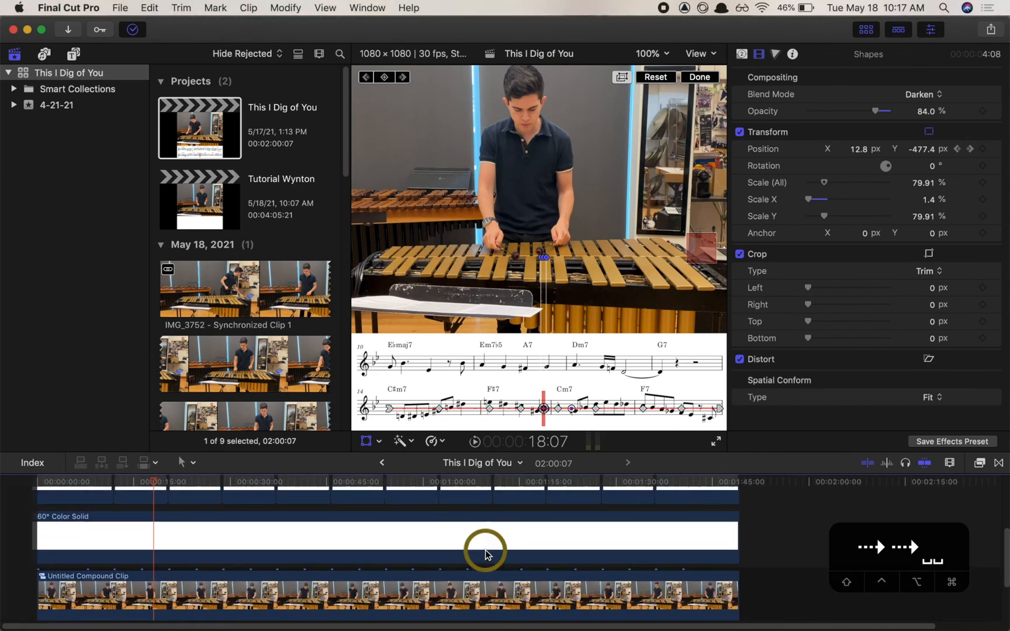
pyautogui.scroll(4, 485, 553)
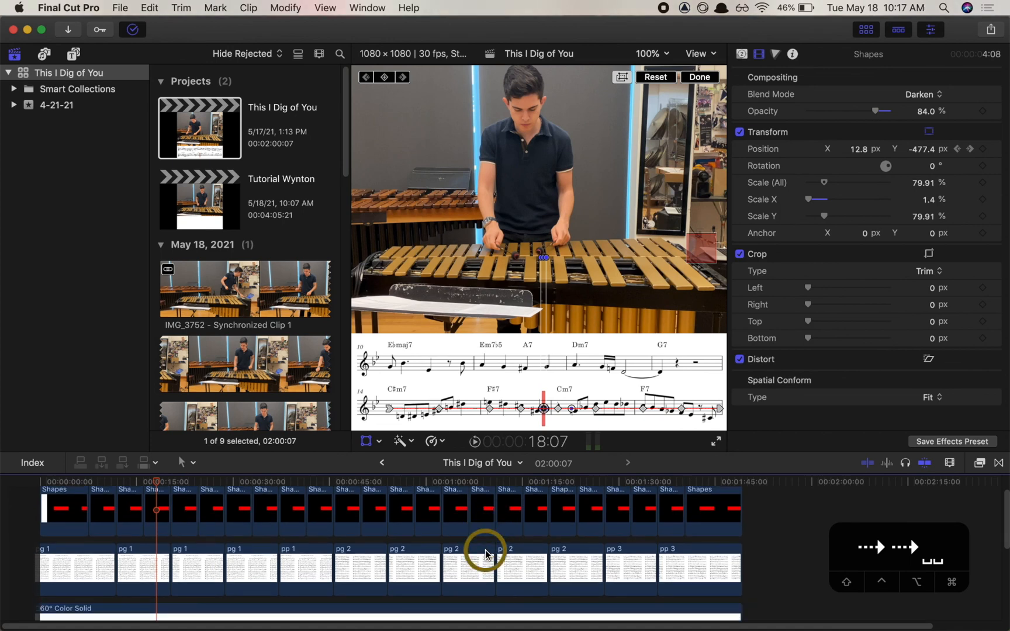
pyautogui.scroll(-1, 485, 550)
pyautogui.scroll(3, 485, 550)
pyautogui.hscroll(1, 485, 550)
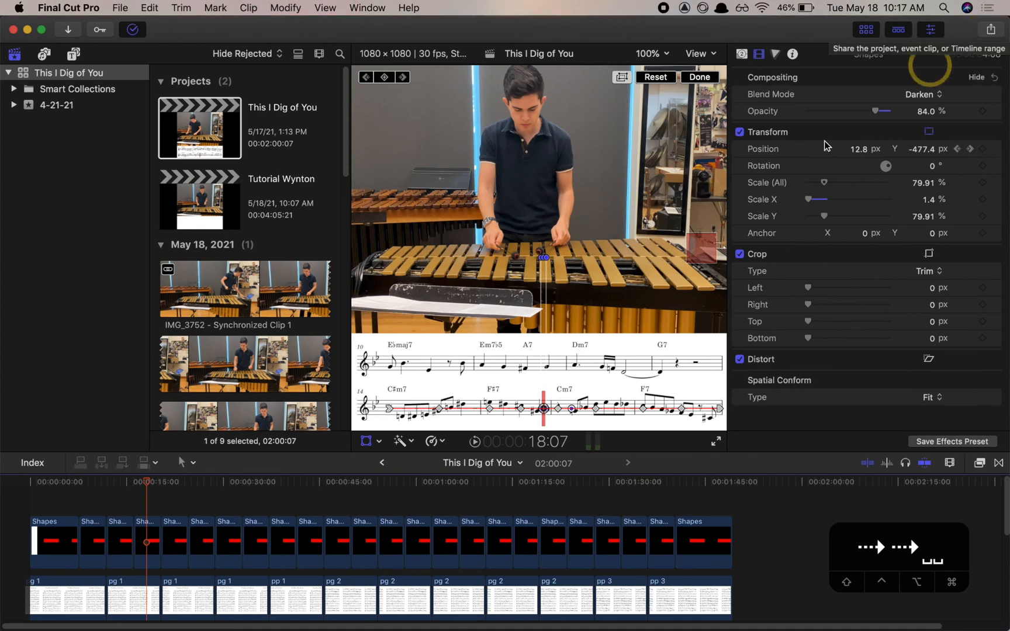
pyautogui.scroll(1, 626, 525)
pyautogui.scroll(-1, 626, 524)
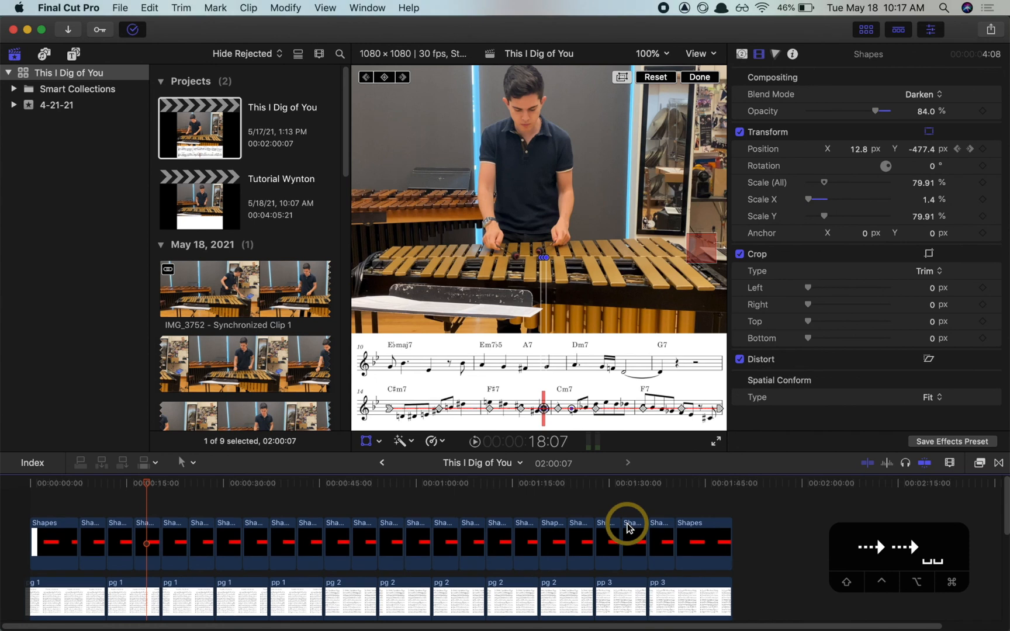